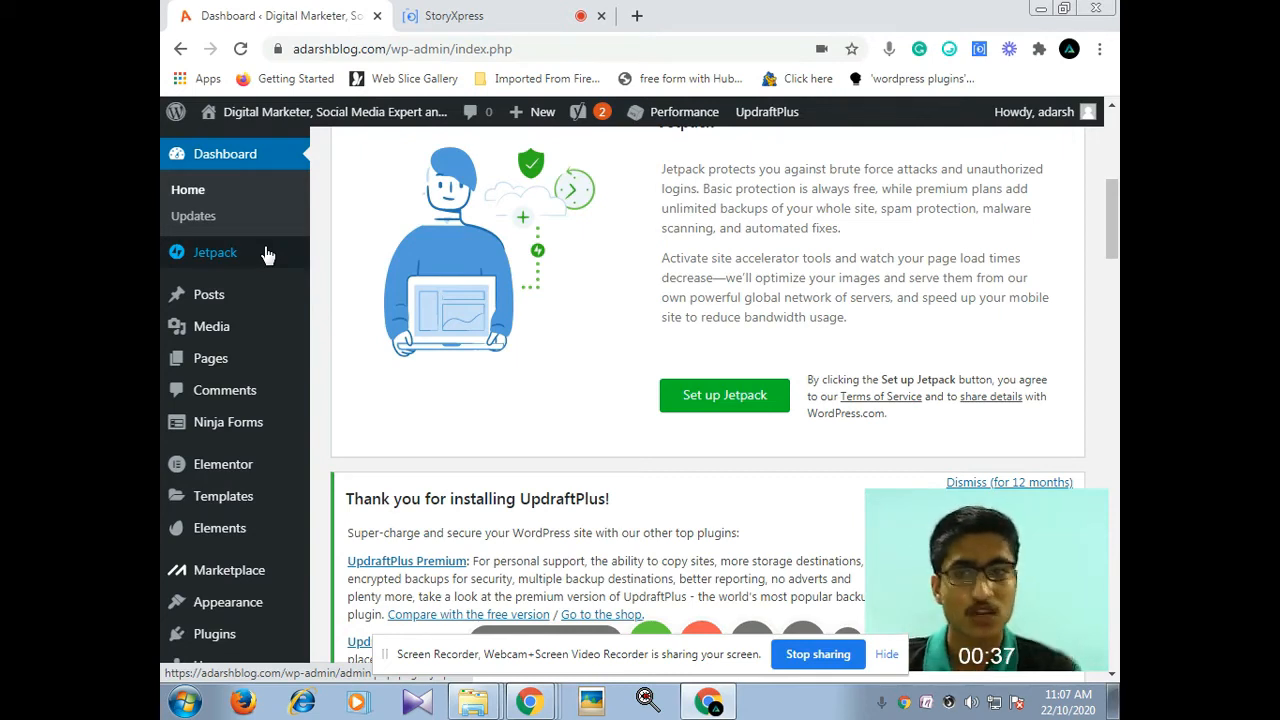
Open the Elementor settings and look over the General options
{"action": "mouse_move", "coordinate": [278, 480]}
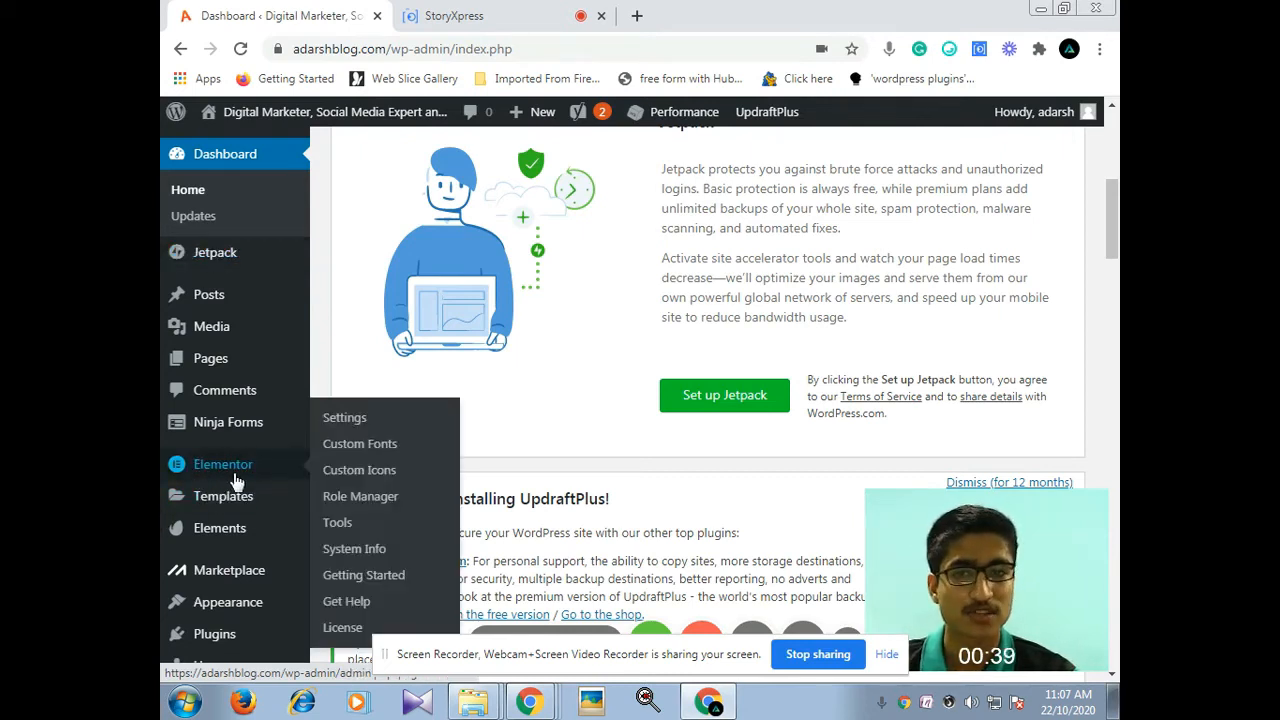
{"action": "left_click", "coordinate": [237, 481]}
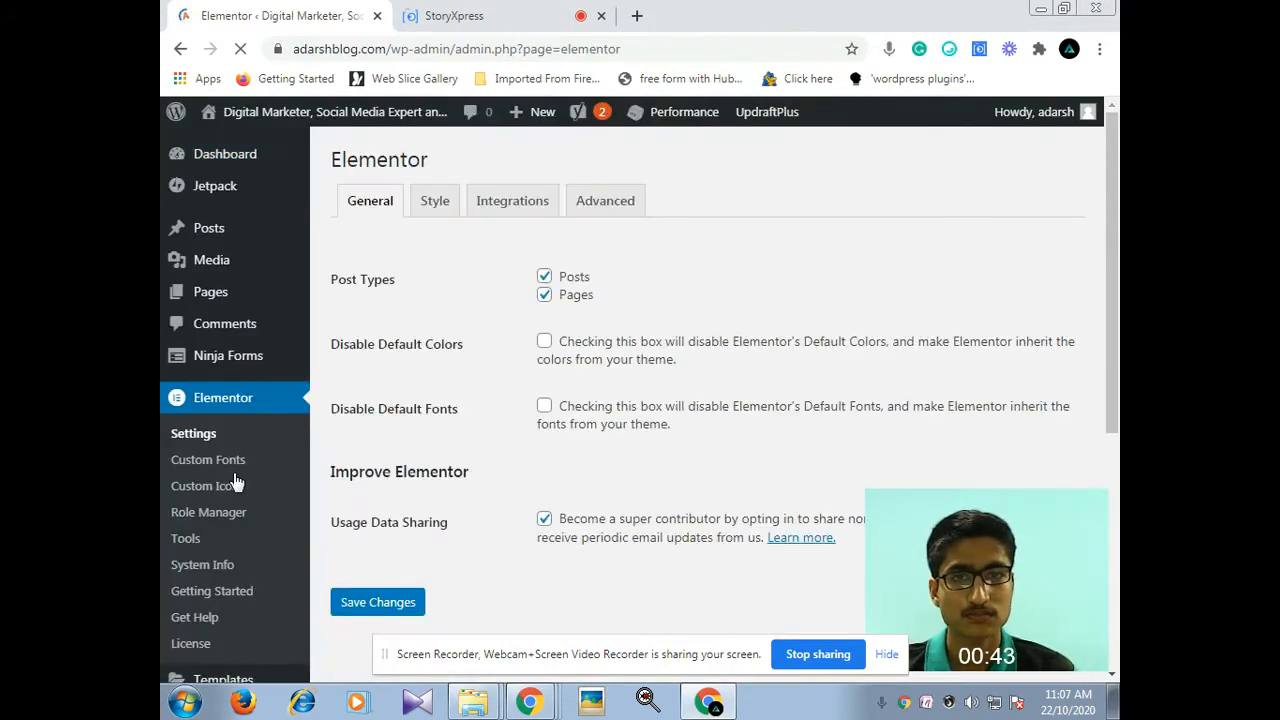
{"action": "scroll", "coordinate": [506, 429], "scroll_direction": "down", "scroll_amount": 4}
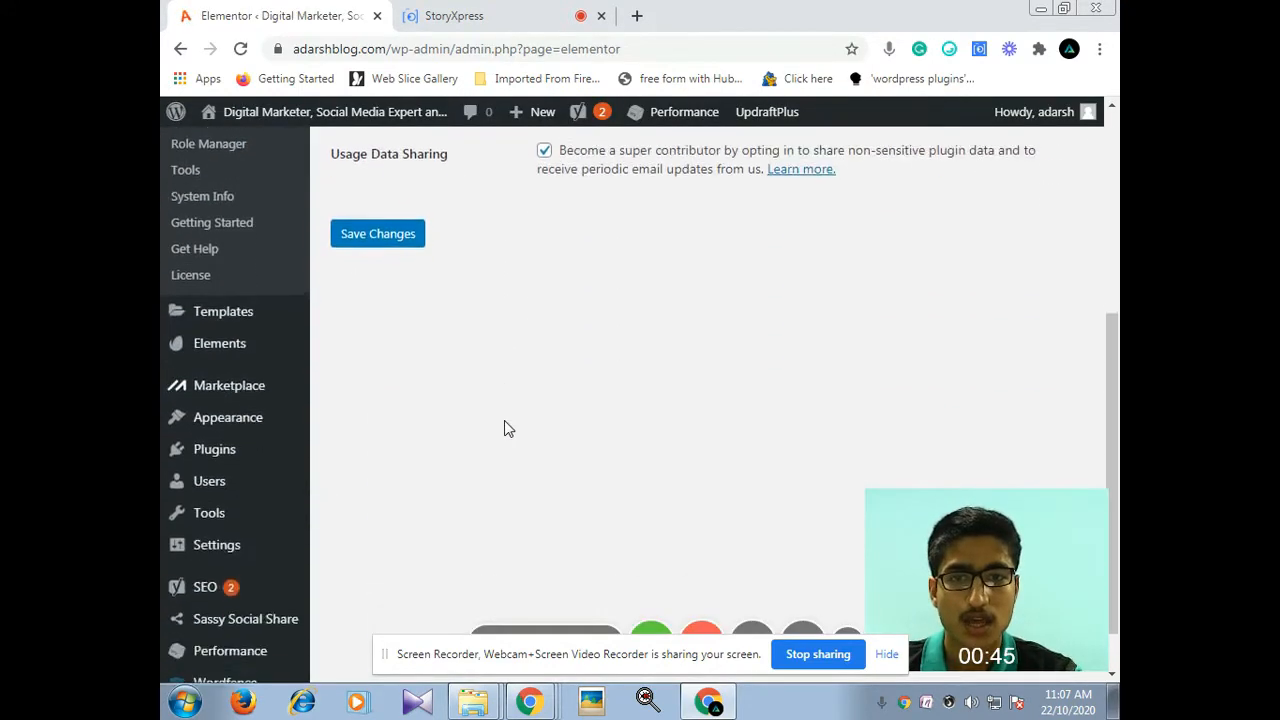
{"action": "scroll", "coordinate": [471, 440], "scroll_direction": "up", "scroll_amount": 4}
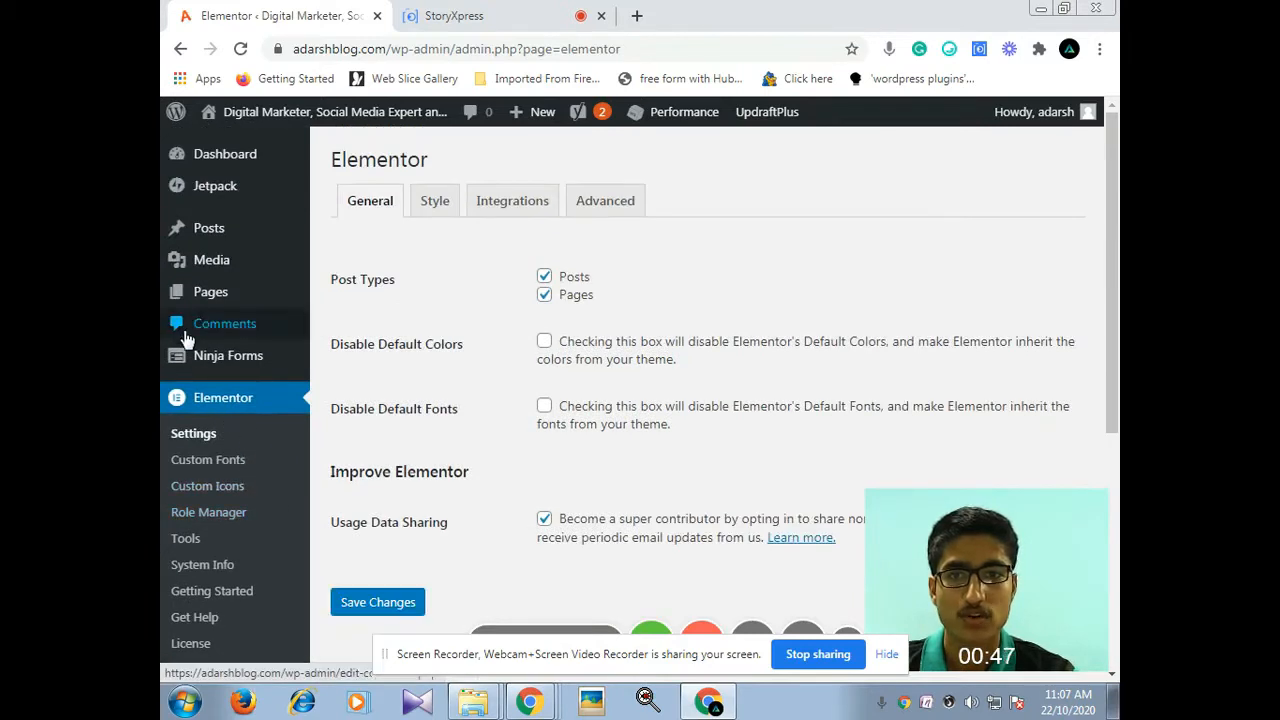
Add a new page titled "Home" from the list of all pages and open it for editing with Elementor
{"action": "left_click", "coordinate": [241, 305]}
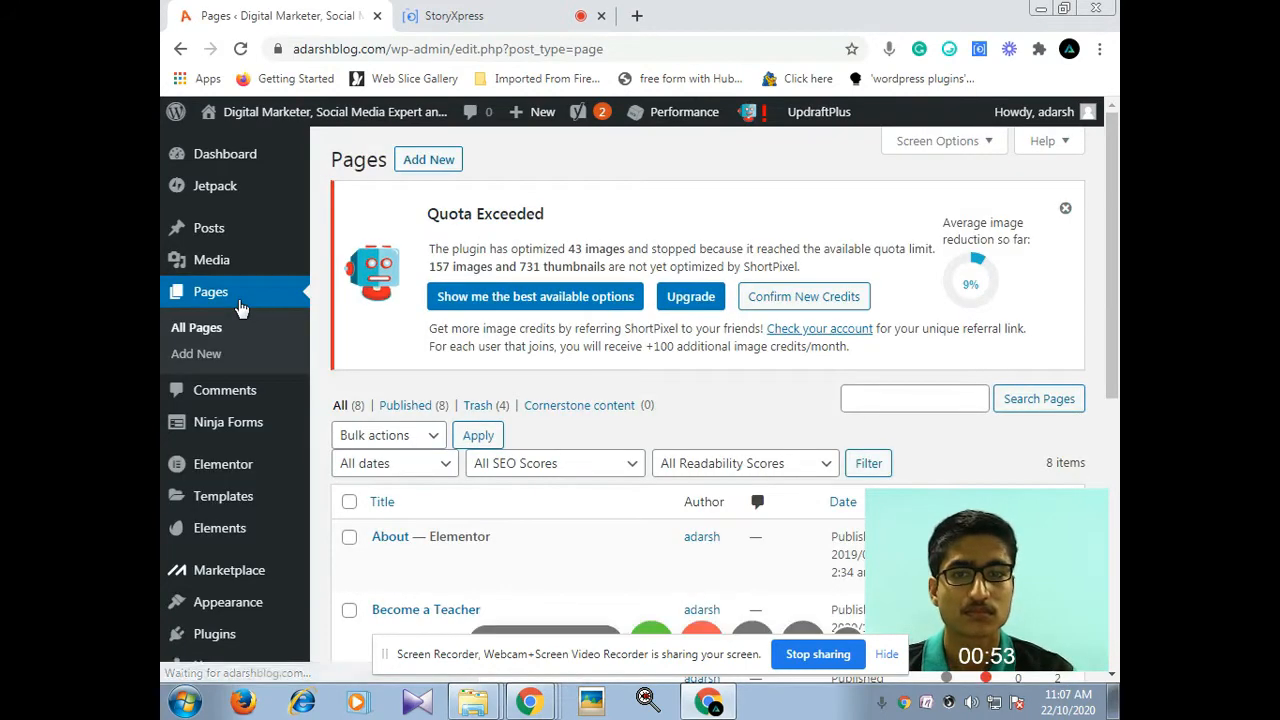
{"action": "scroll", "coordinate": [354, 446], "scroll_direction": "down", "scroll_amount": 5}
{"action": "scroll", "coordinate": [432, 450], "scroll_direction": "up", "scroll_amount": 5}
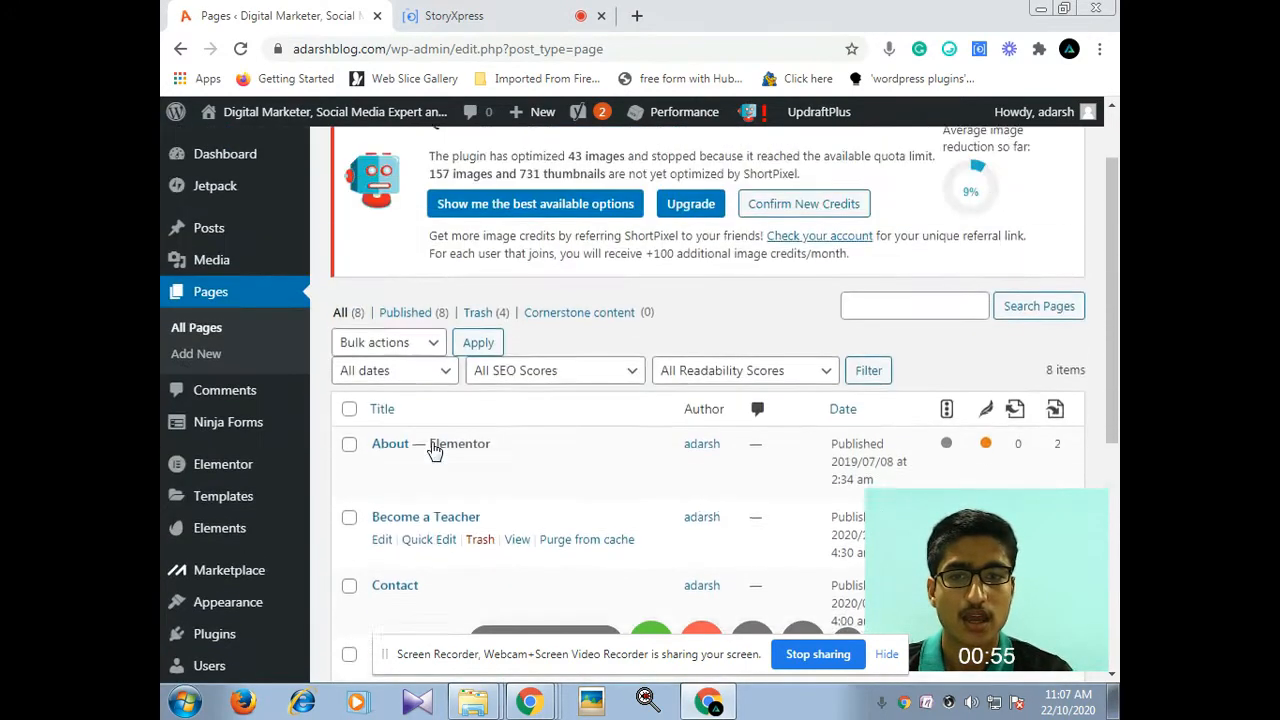
{"action": "left_click", "coordinate": [415, 168]}
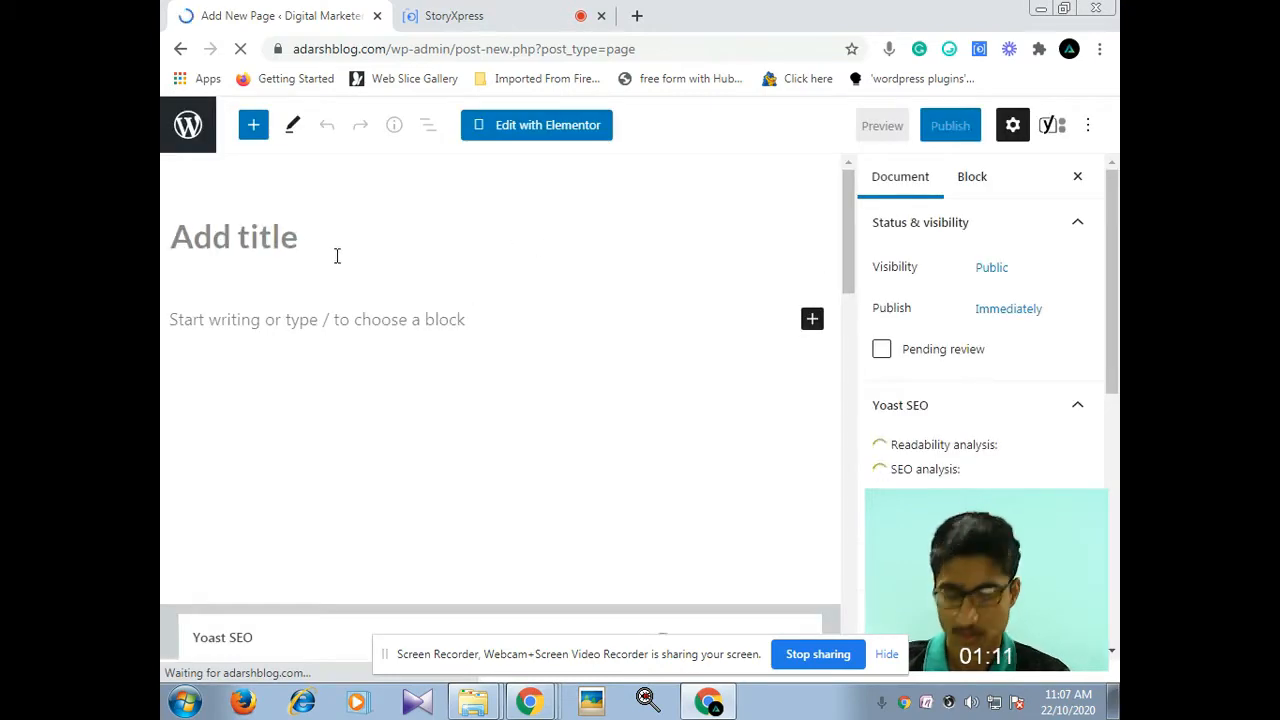
{"action": "type", "text": "Home"}
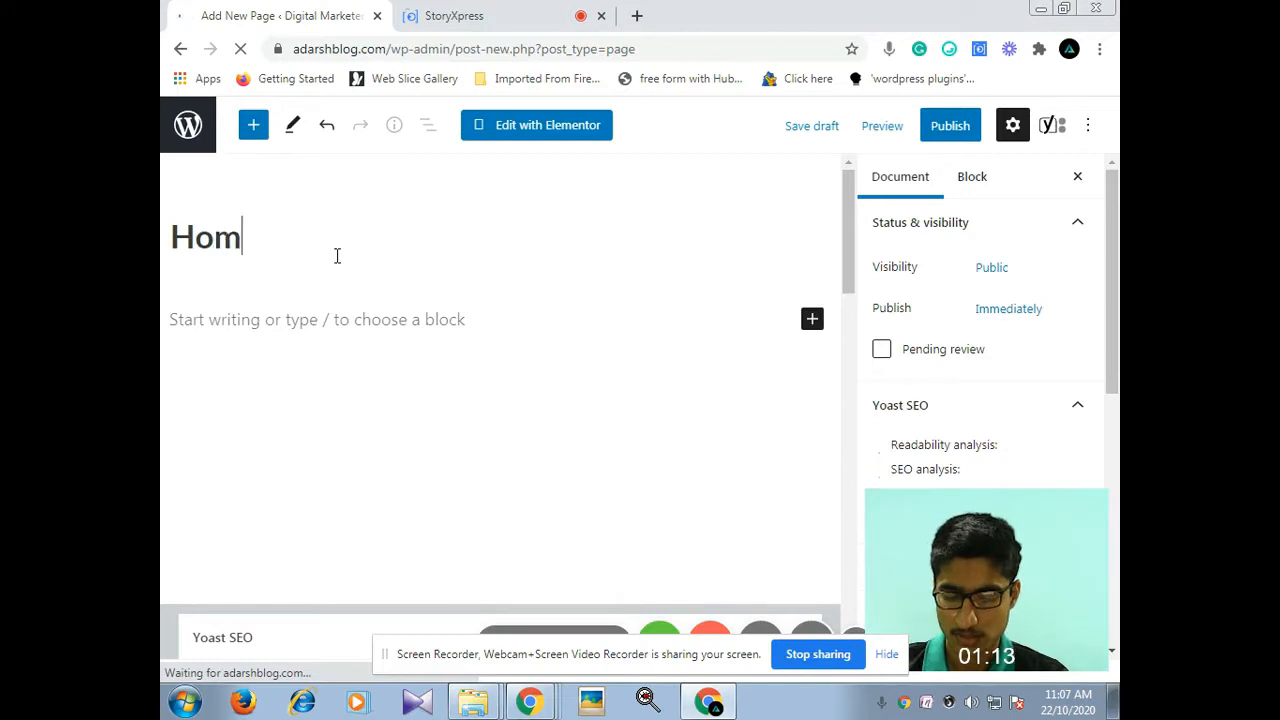
{"action": "left_click", "coordinate": [517, 138]}
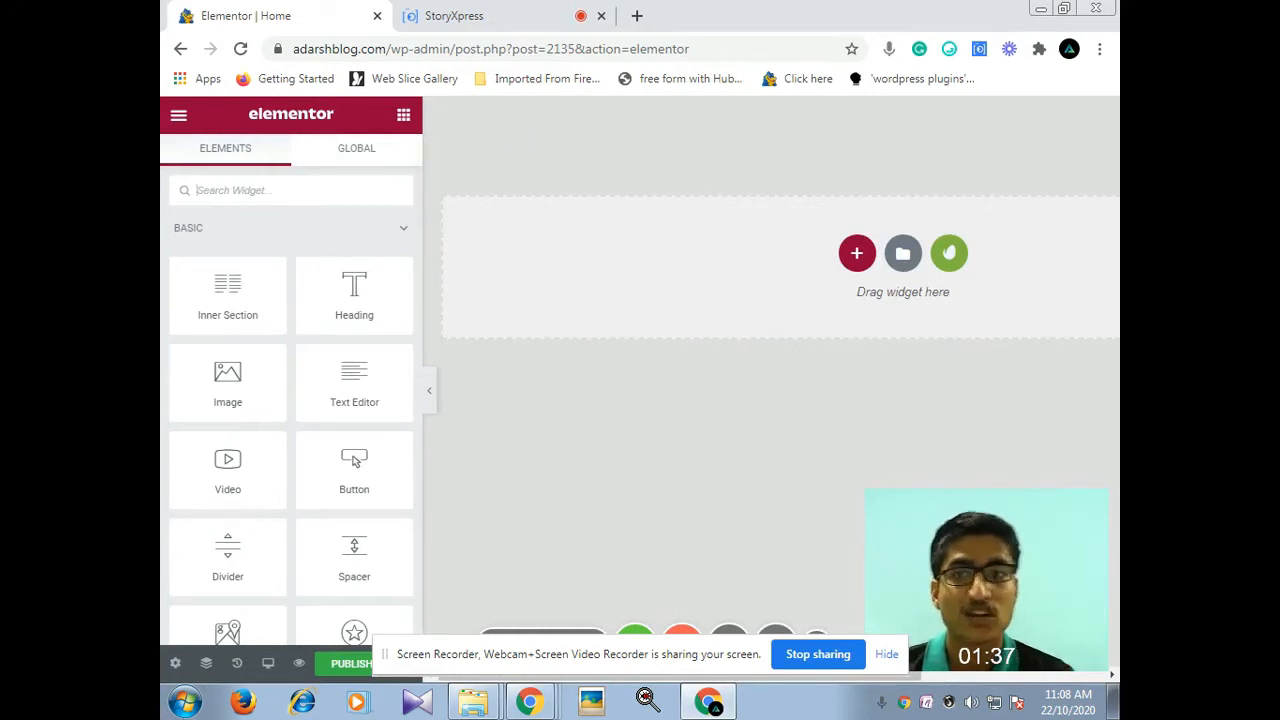
Look through the Basic and Pro widgets available for building the page
{"action": "scroll", "coordinate": [243, 429], "scroll_direction": "down", "scroll_amount": 4}
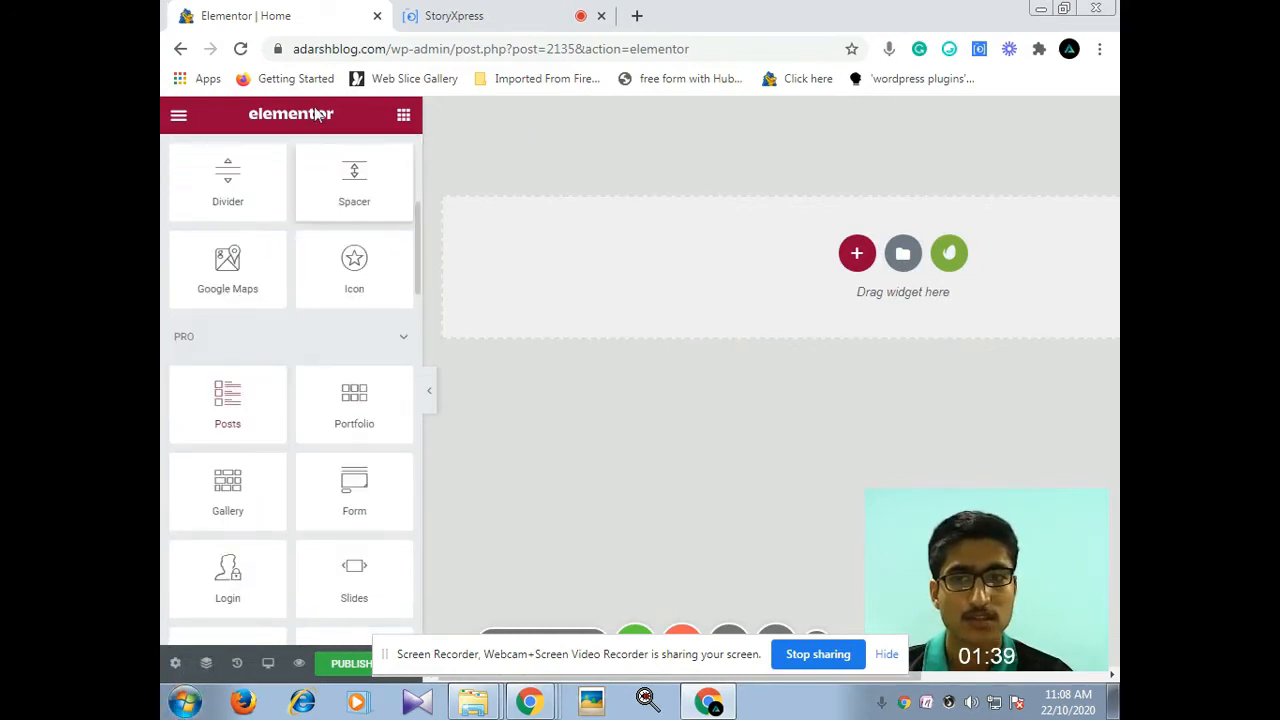
{"action": "scroll", "coordinate": [340, 368], "scroll_direction": "down", "scroll_amount": 2}
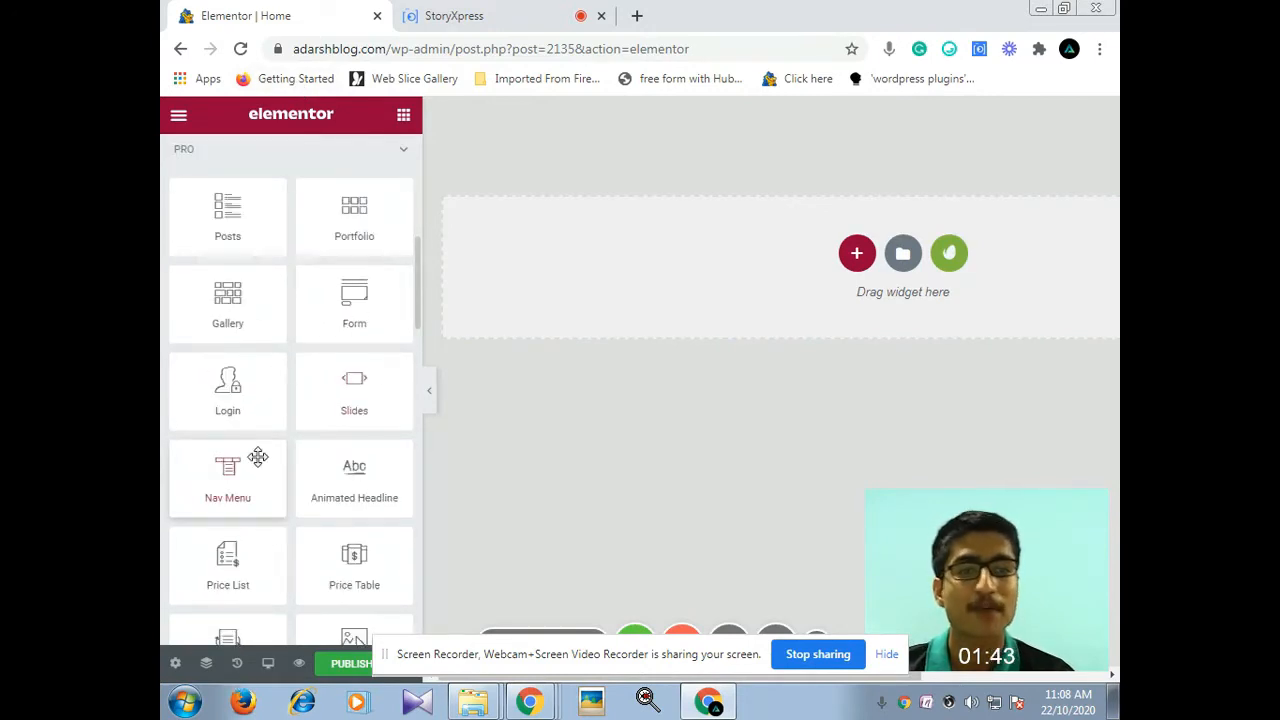
{"action": "scroll", "coordinate": [257, 475], "scroll_direction": "down", "scroll_amount": 3}
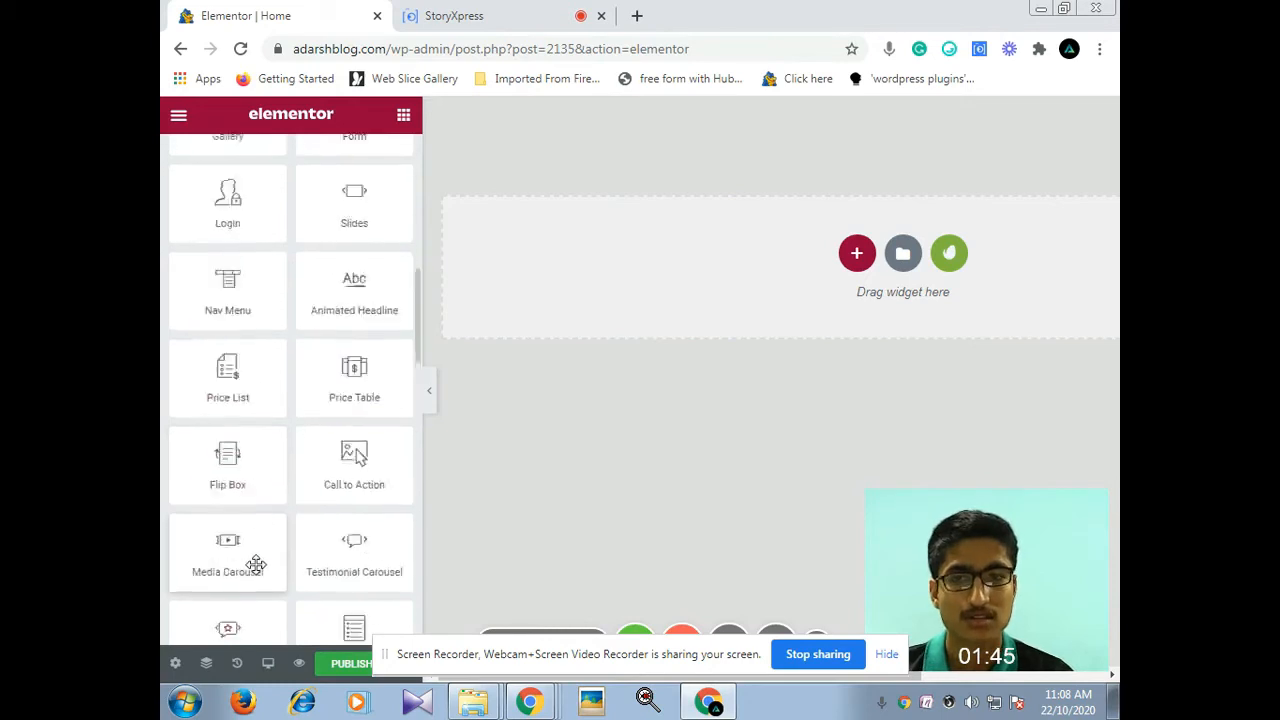
{"action": "scroll", "coordinate": [257, 563], "scroll_direction": "up", "scroll_amount": 7}
{"action": "scroll", "coordinate": [280, 440], "scroll_direction": "down", "scroll_amount": 3}
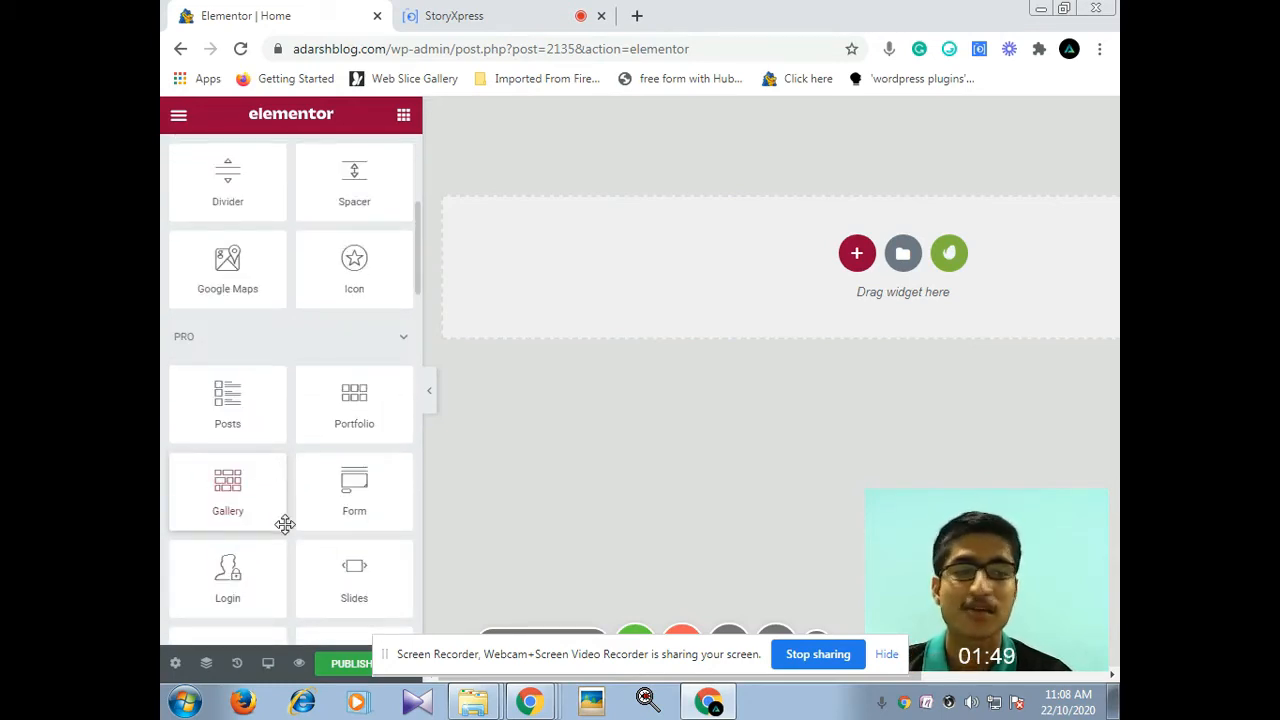
{"action": "scroll", "coordinate": [285, 540], "scroll_direction": "up", "scroll_amount": 3}
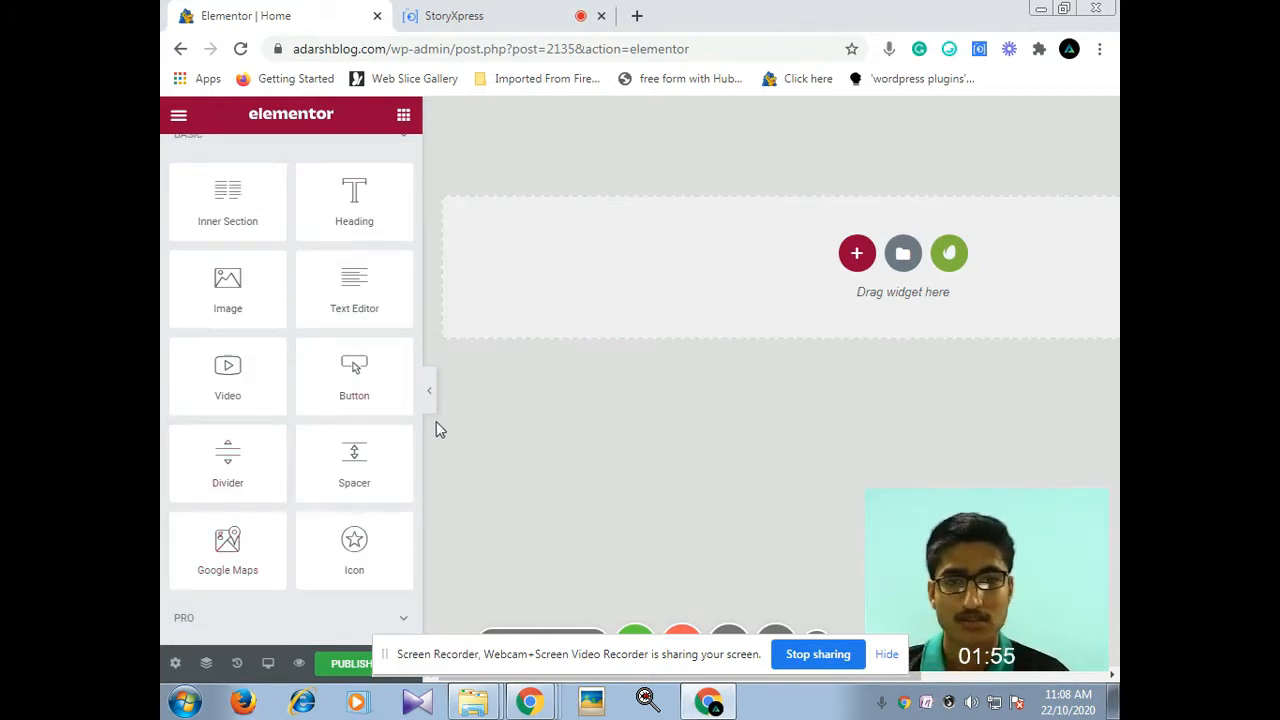
Set the Home page's layout to Elementor Canvas and return to the widget list
{"action": "left_click", "coordinate": [178, 664]}
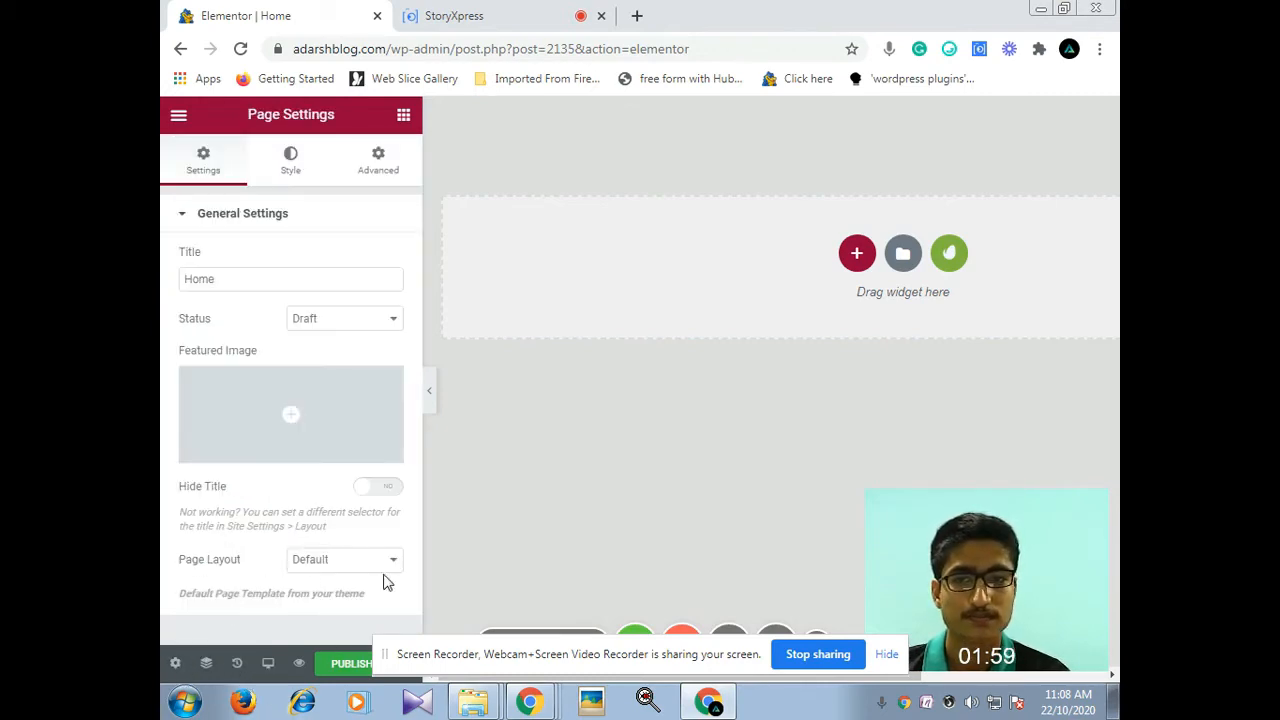
{"action": "left_click", "coordinate": [344, 562]}
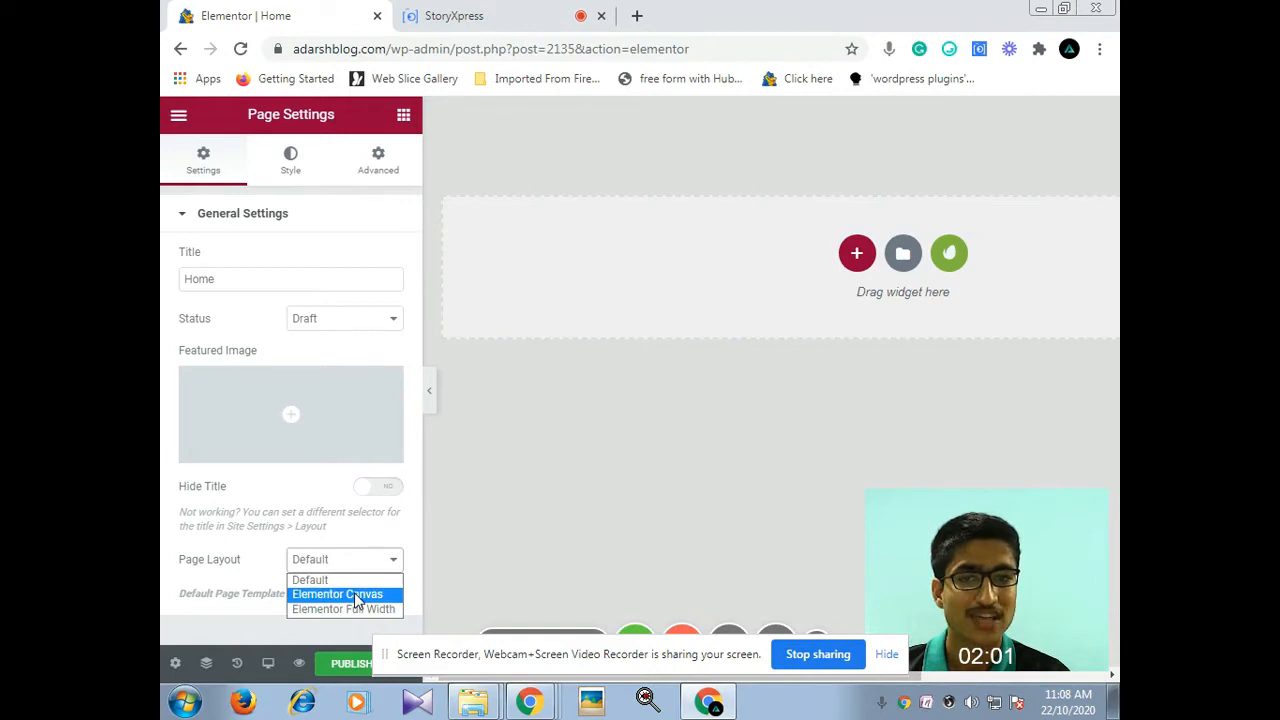
{"action": "left_click", "coordinate": [342, 594]}
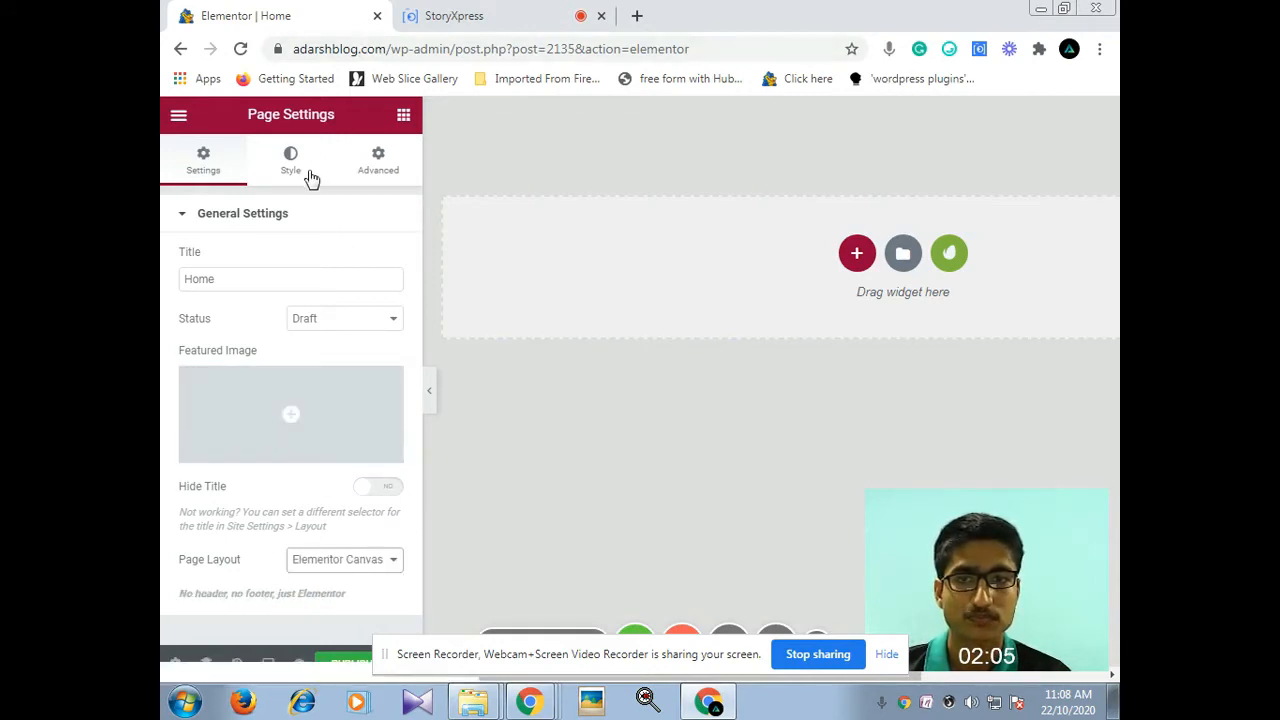
{"action": "left_click", "coordinate": [178, 116]}
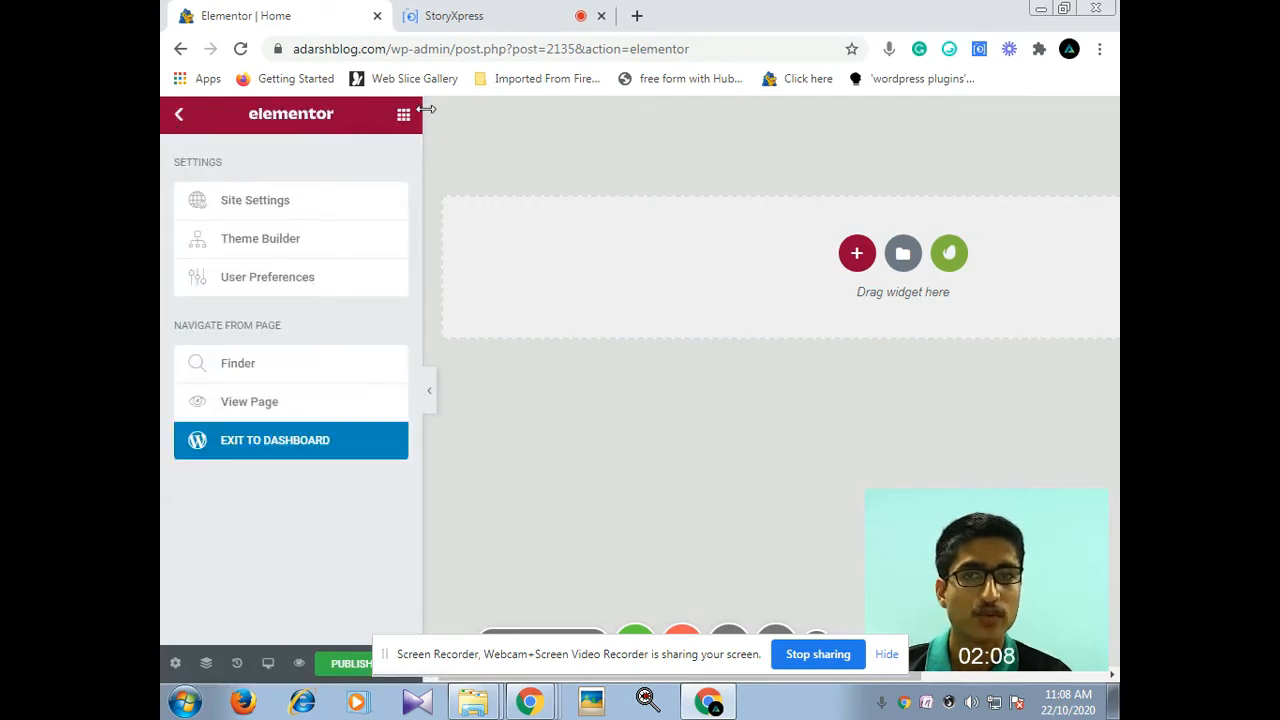
{"action": "left_click", "coordinate": [178, 116]}
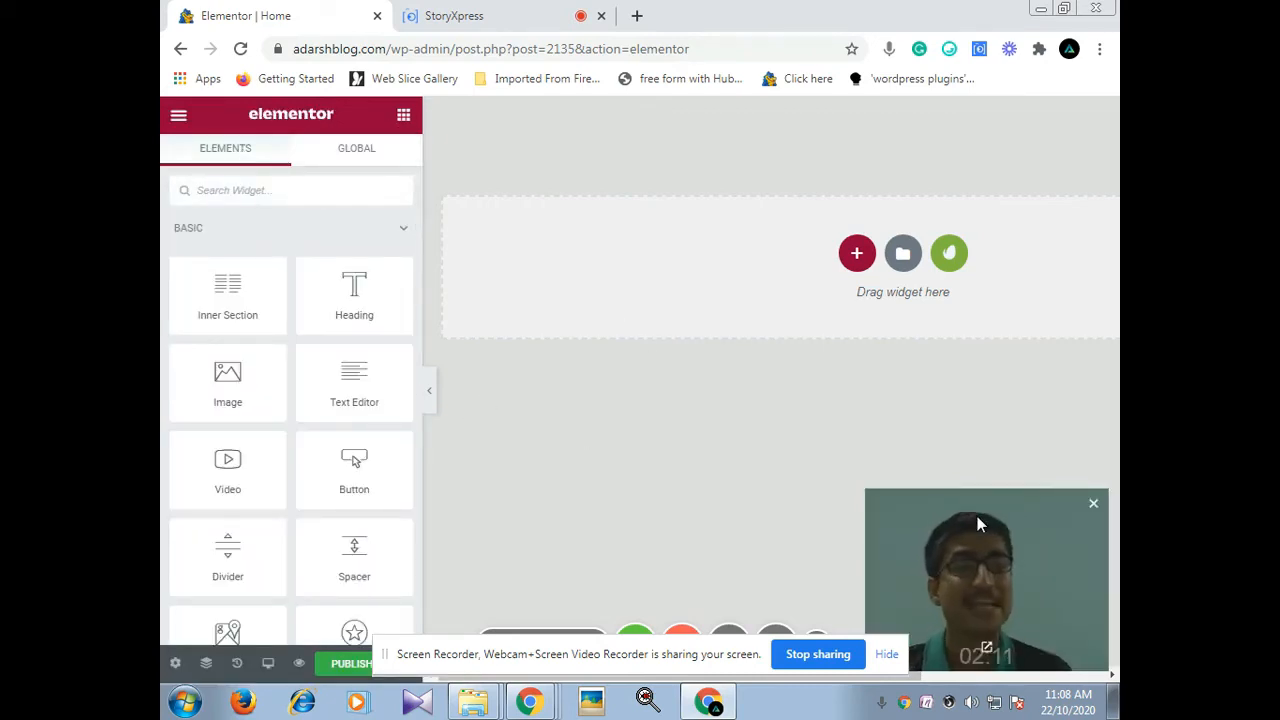
Open the Elementor template library and look through the ready-made page templates
{"action": "left_click", "coordinate": [901, 256]}
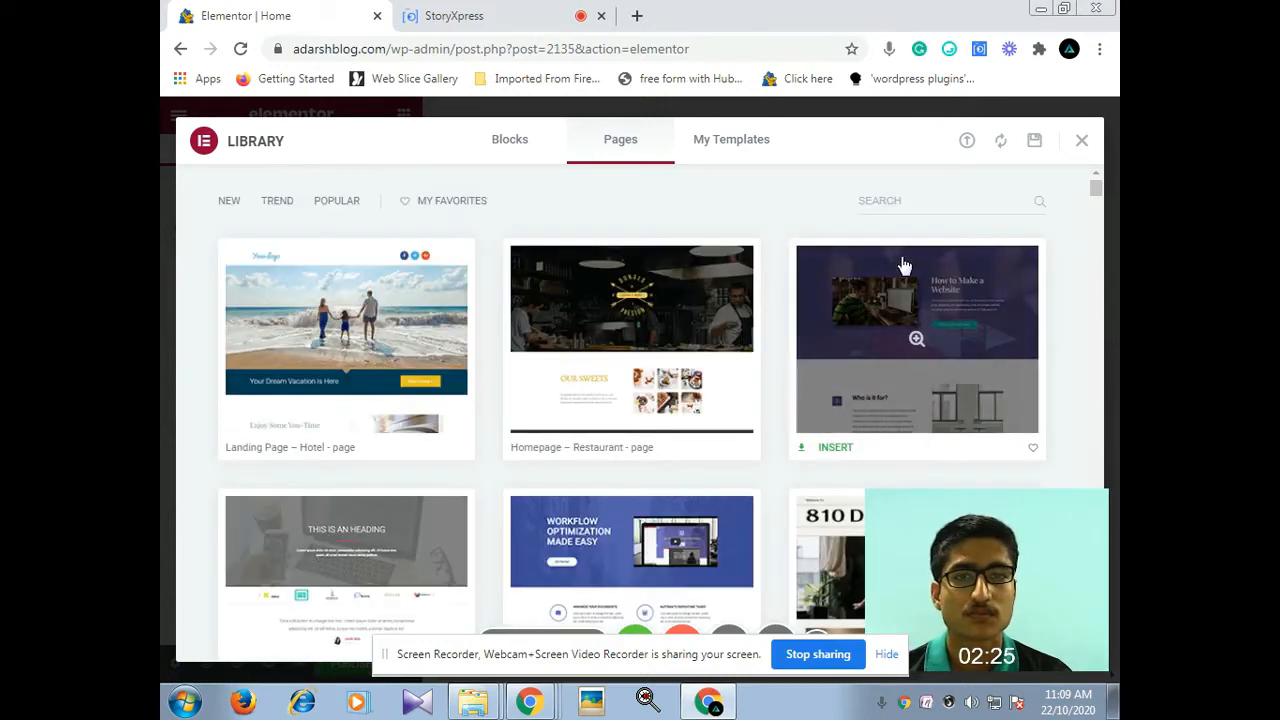
{"action": "scroll", "coordinate": [760, 330], "scroll_direction": "down", "scroll_amount": 4}
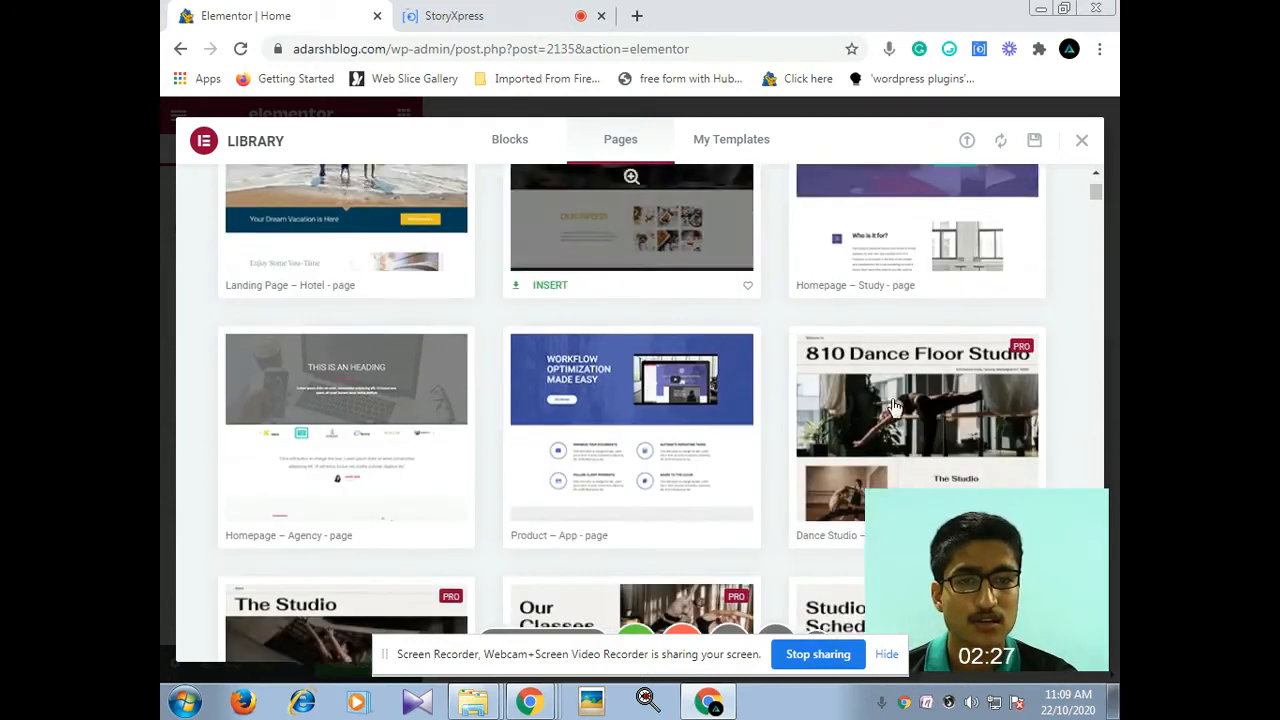
{"action": "scroll", "coordinate": [722, 424], "scroll_direction": "down", "scroll_amount": 15}
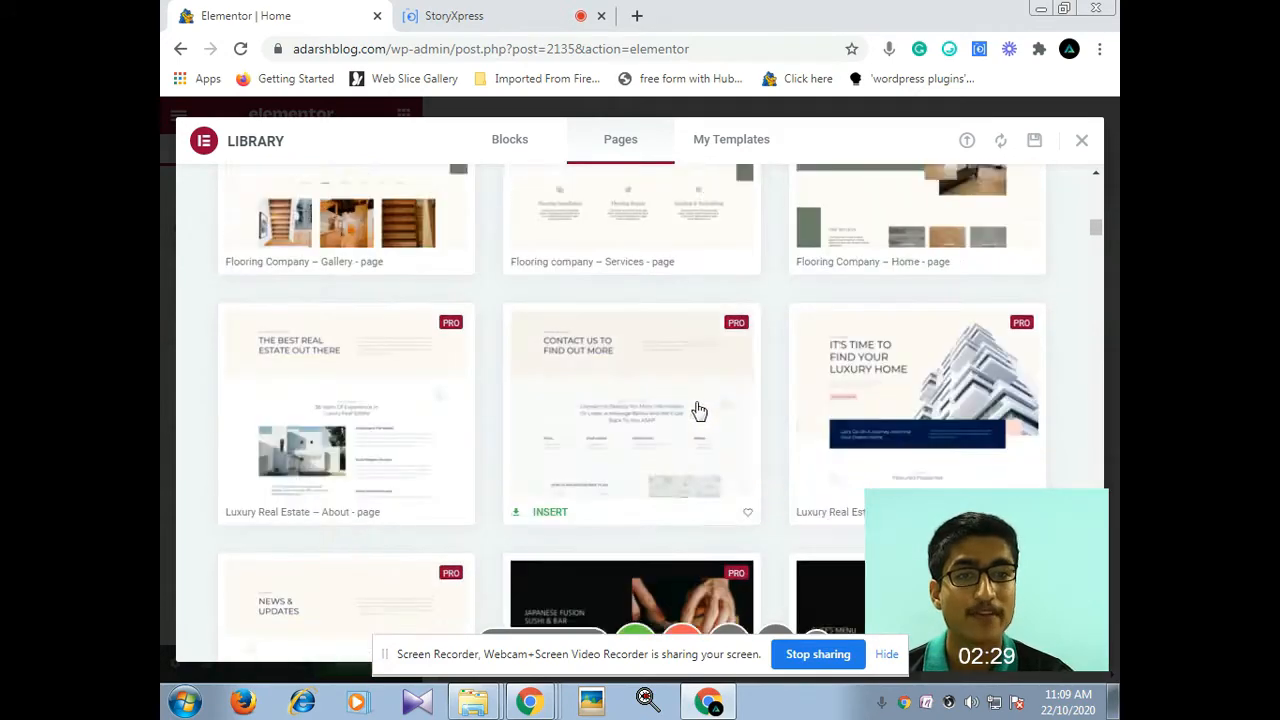
{"action": "scroll", "coordinate": [843, 400], "scroll_direction": "down", "scroll_amount": 5}
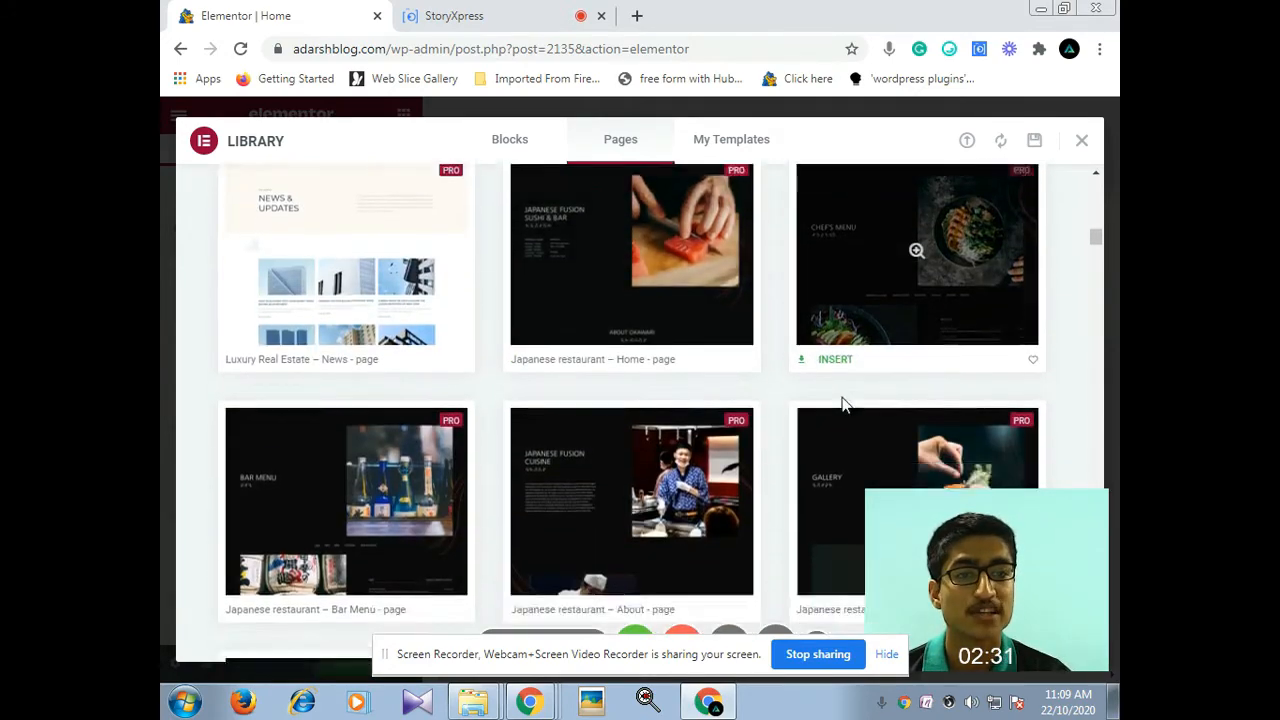
{"action": "scroll", "coordinate": [636, 495], "scroll_direction": "up", "scroll_amount": 12}
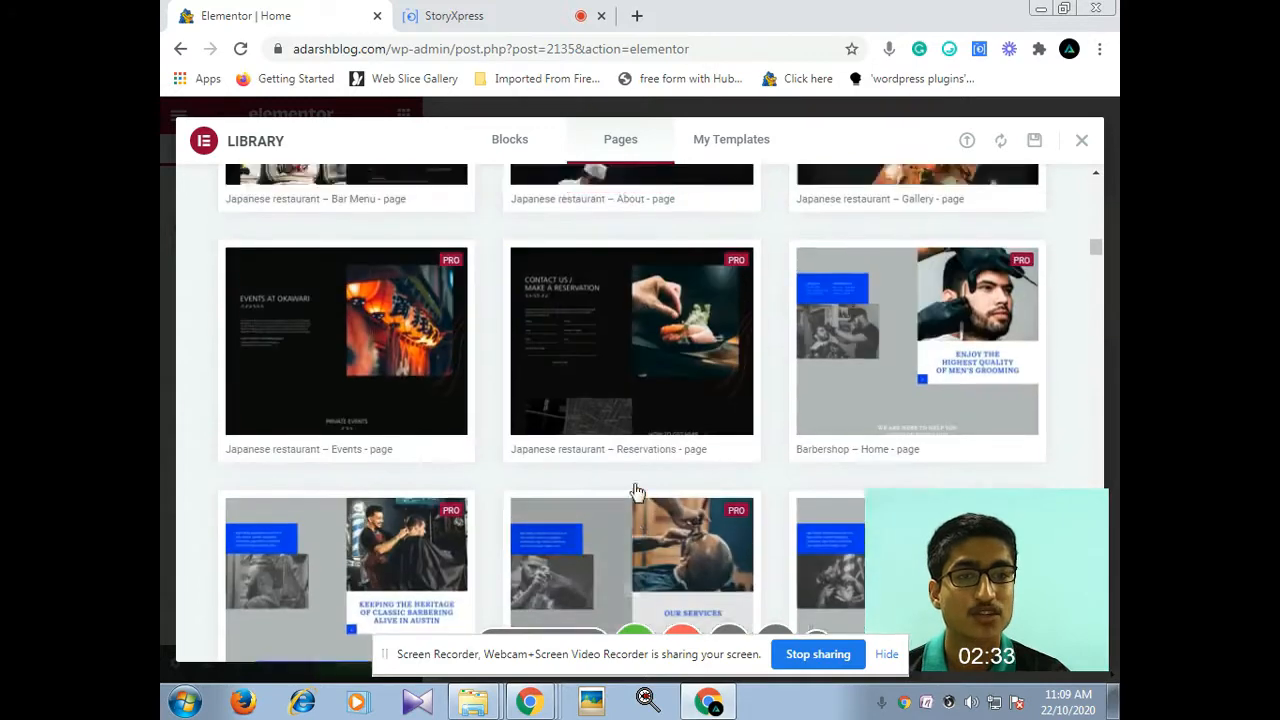
{"action": "scroll", "coordinate": [636, 487], "scroll_direction": "up", "scroll_amount": 15}
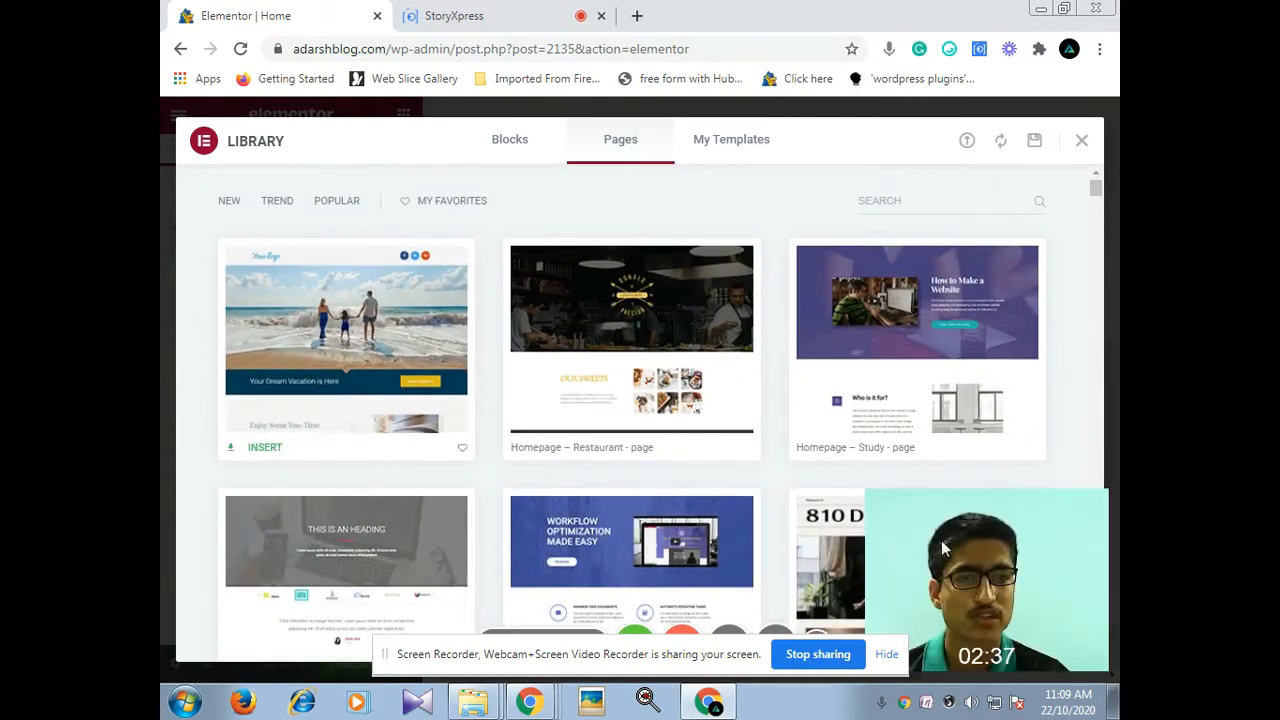
{"action": "scroll", "coordinate": [420, 465], "scroll_direction": "down", "scroll_amount": 1}
{"action": "scroll", "coordinate": [500, 471], "scroll_direction": "up", "scroll_amount": 1}
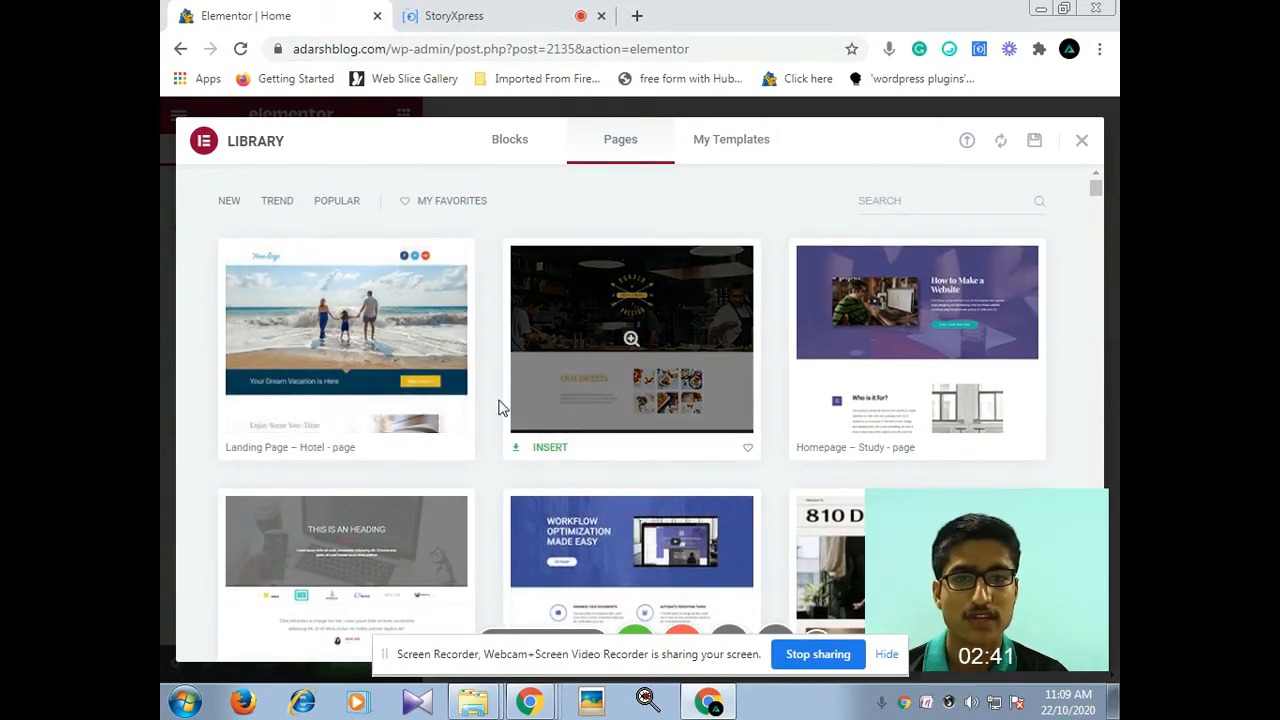
{"action": "scroll", "coordinate": [529, 385], "scroll_direction": "down", "scroll_amount": 1}
{"action": "scroll", "coordinate": [529, 385], "scroll_direction": "down", "scroll_amount": 2}
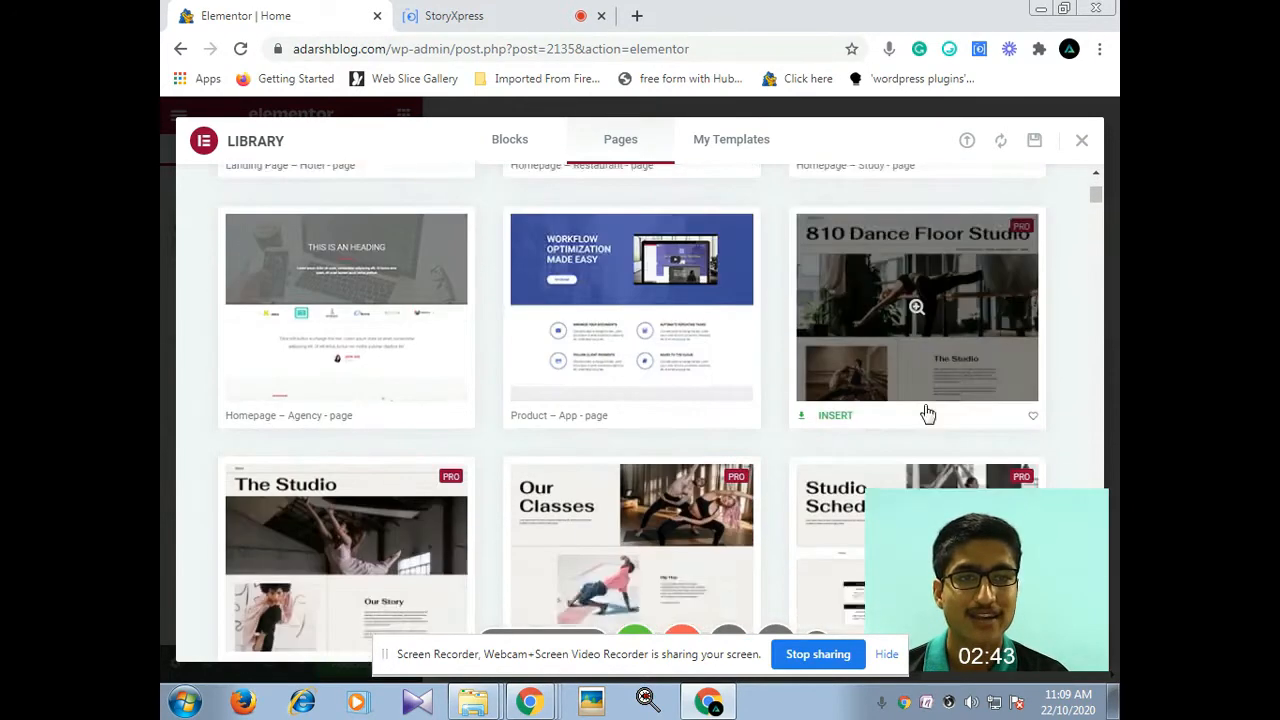
{"action": "scroll", "coordinate": [654, 520], "scroll_direction": "up", "scroll_amount": 3}
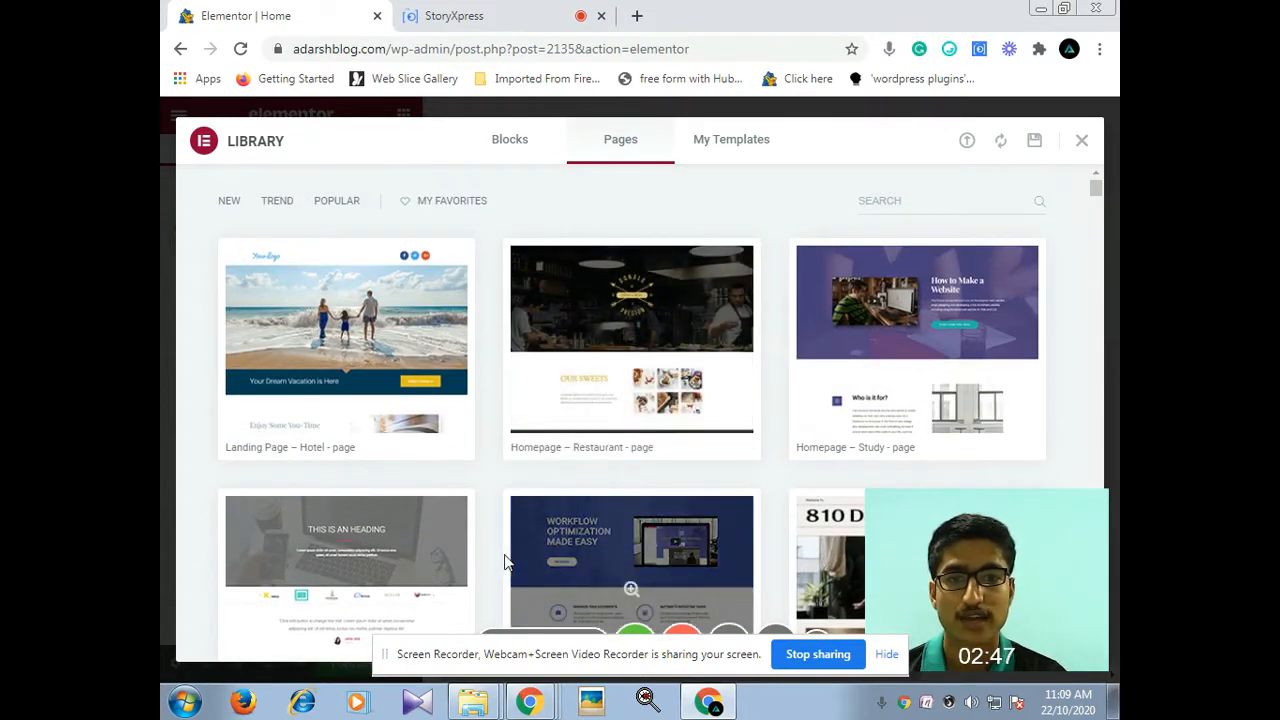
Insert the "Homepage – Agency" page template from the library into the Home page
{"action": "scroll", "coordinate": [495, 557], "scroll_direction": "down", "scroll_amount": 1}
{"action": "scroll", "coordinate": [250, 500], "scroll_direction": "down", "scroll_amount": 2}
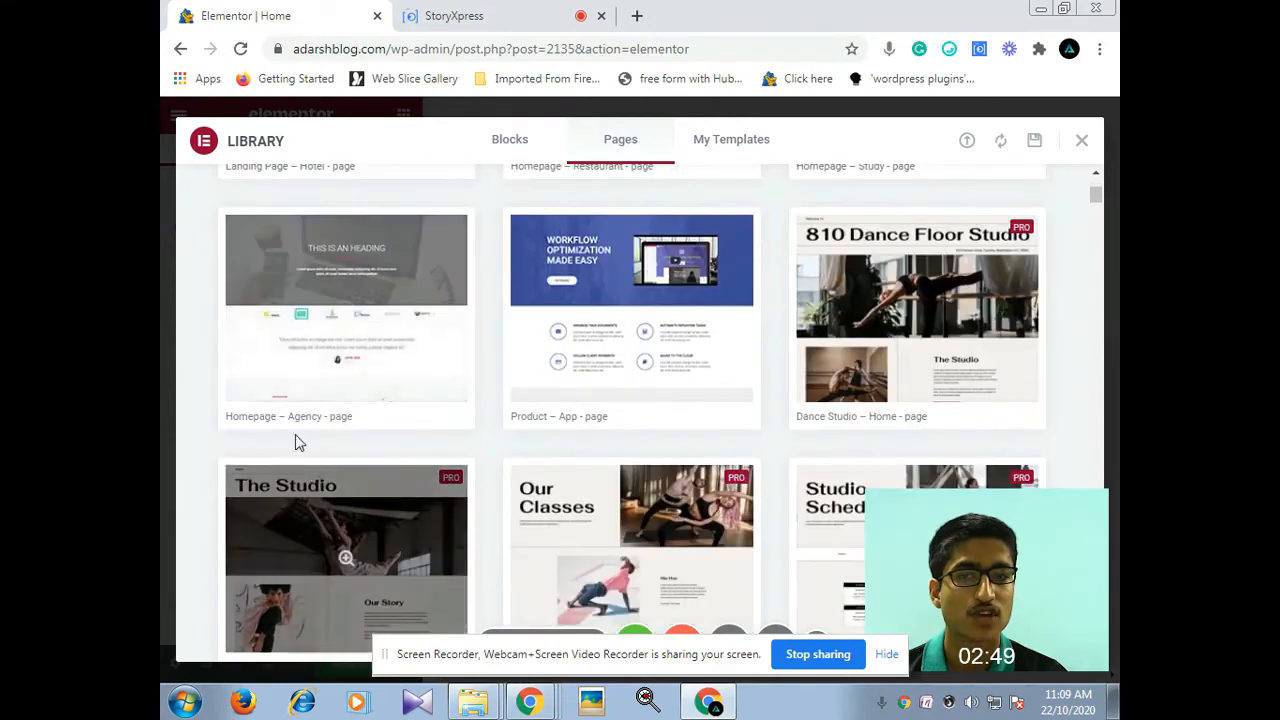
{"action": "left_click", "coordinate": [262, 417]}
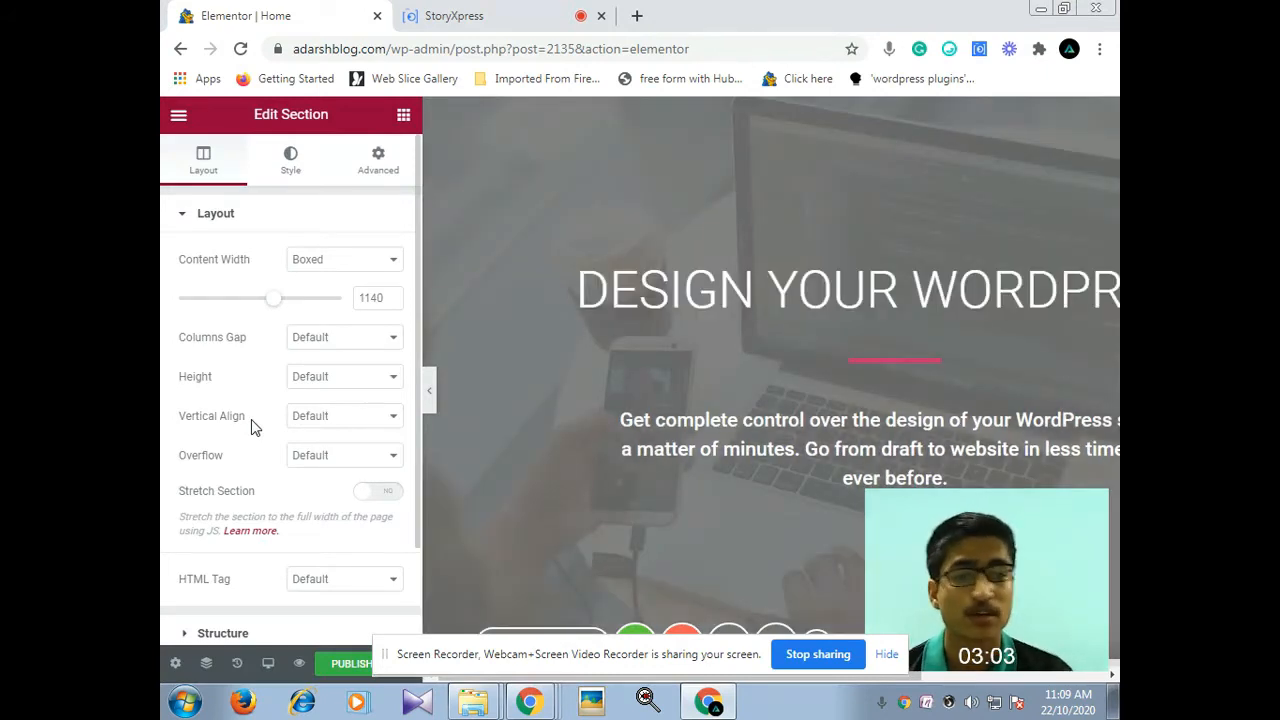
Review the inserted template at full width and through its sections, with the editing panel restored
{"action": "left_click", "coordinate": [430, 400]}
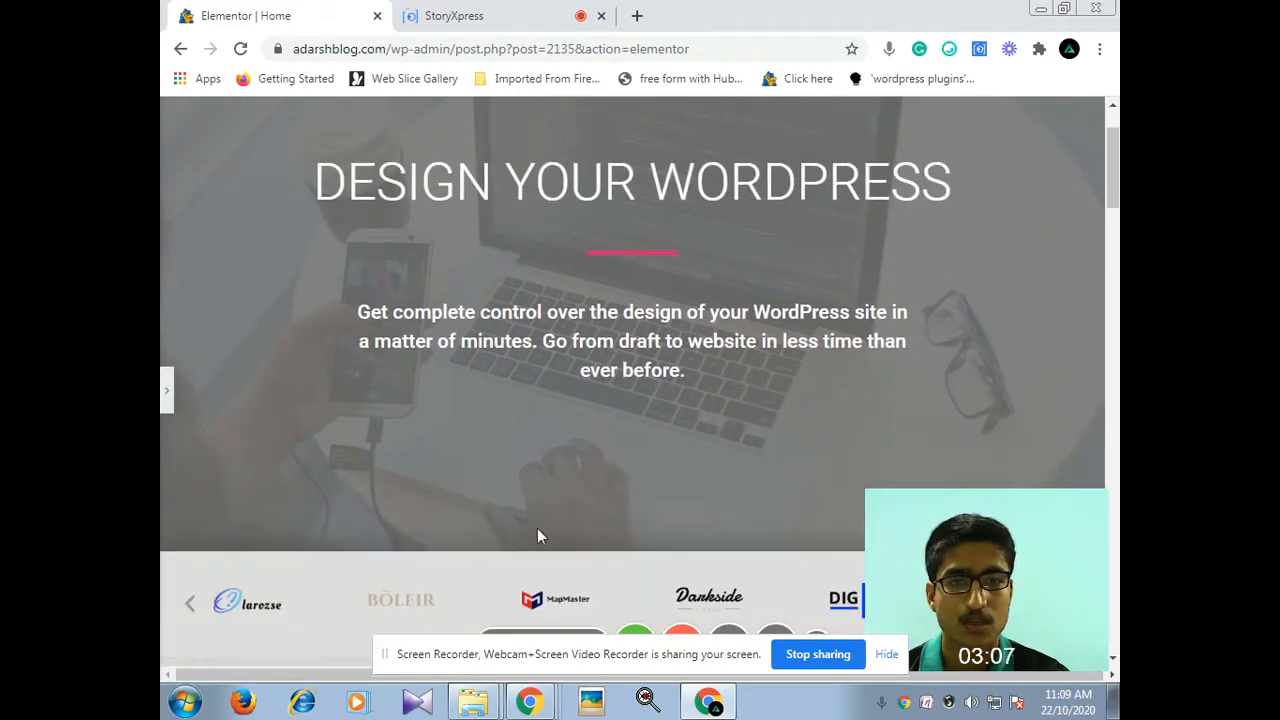
{"action": "left_click", "coordinate": [165, 408]}
{"action": "scroll", "coordinate": [271, 394], "scroll_direction": "down", "scroll_amount": 8}
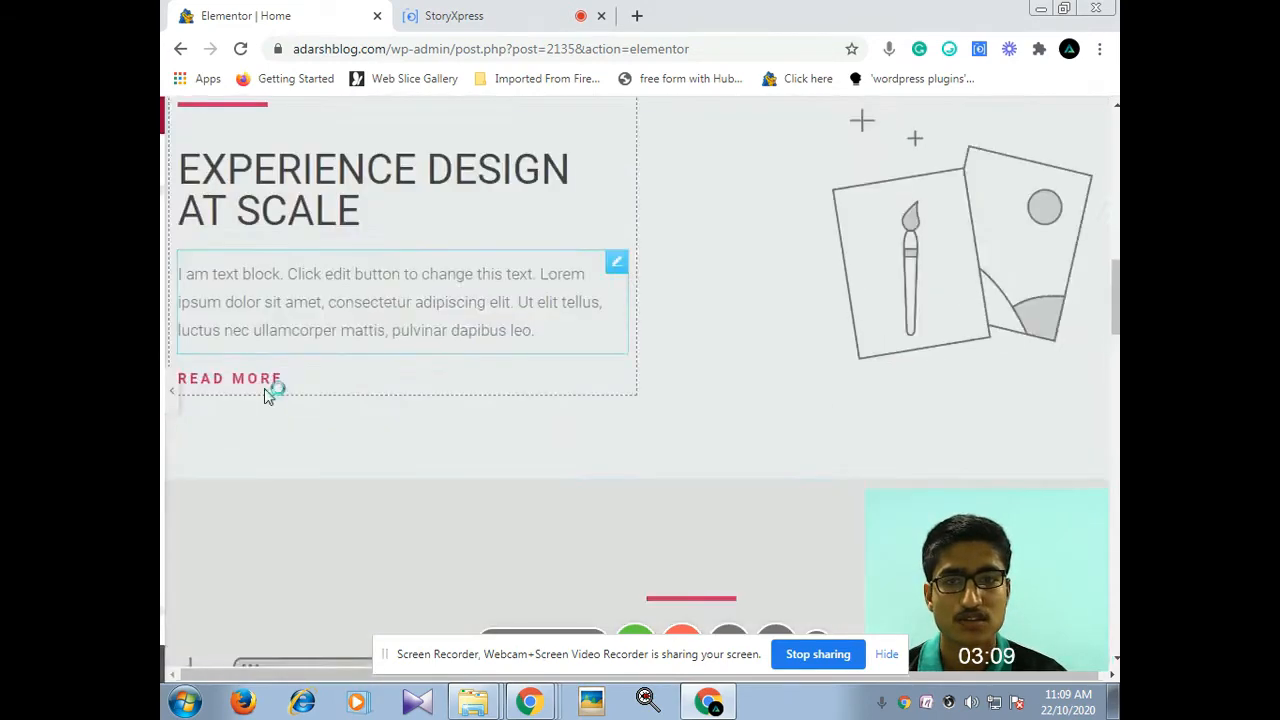
{"action": "scroll", "coordinate": [706, 327], "scroll_direction": "down", "scroll_amount": 7}
{"action": "scroll", "coordinate": [706, 346], "scroll_direction": "down", "scroll_amount": 11}
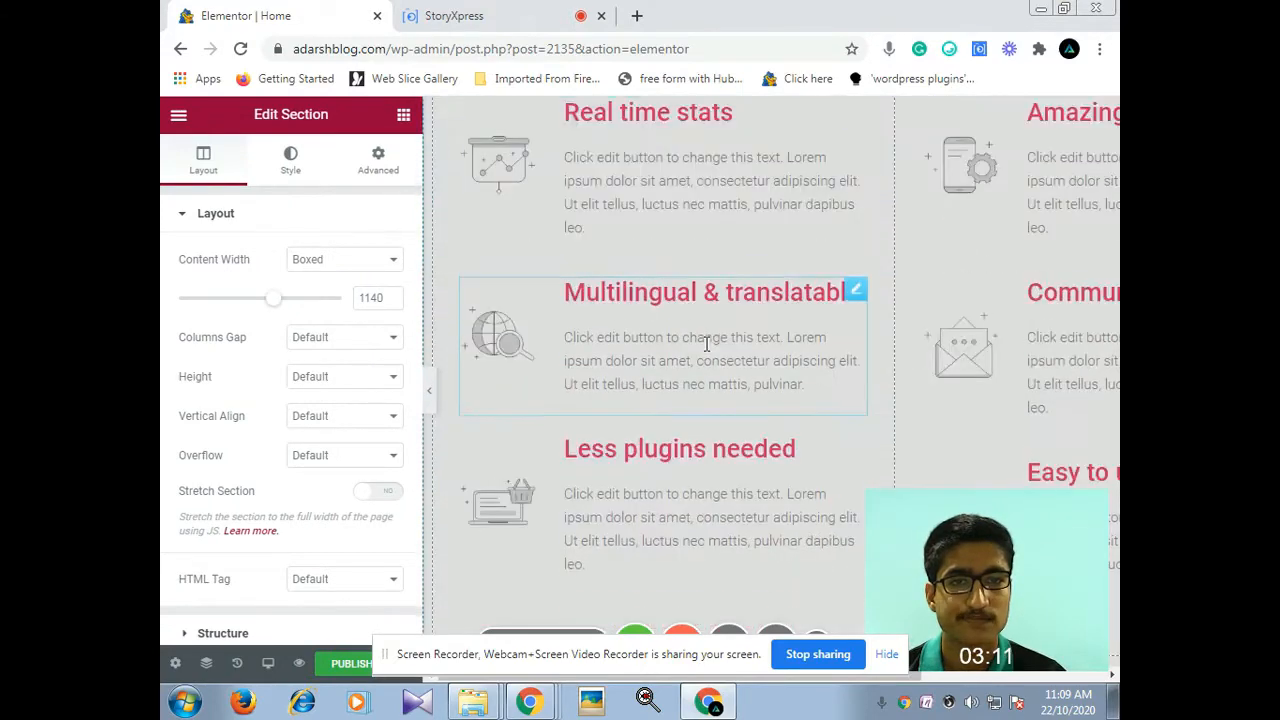
{"action": "scroll", "coordinate": [657, 443], "scroll_direction": "up", "scroll_amount": 10}
{"action": "scroll", "coordinate": [657, 460], "scroll_direction": "up", "scroll_amount": 15}
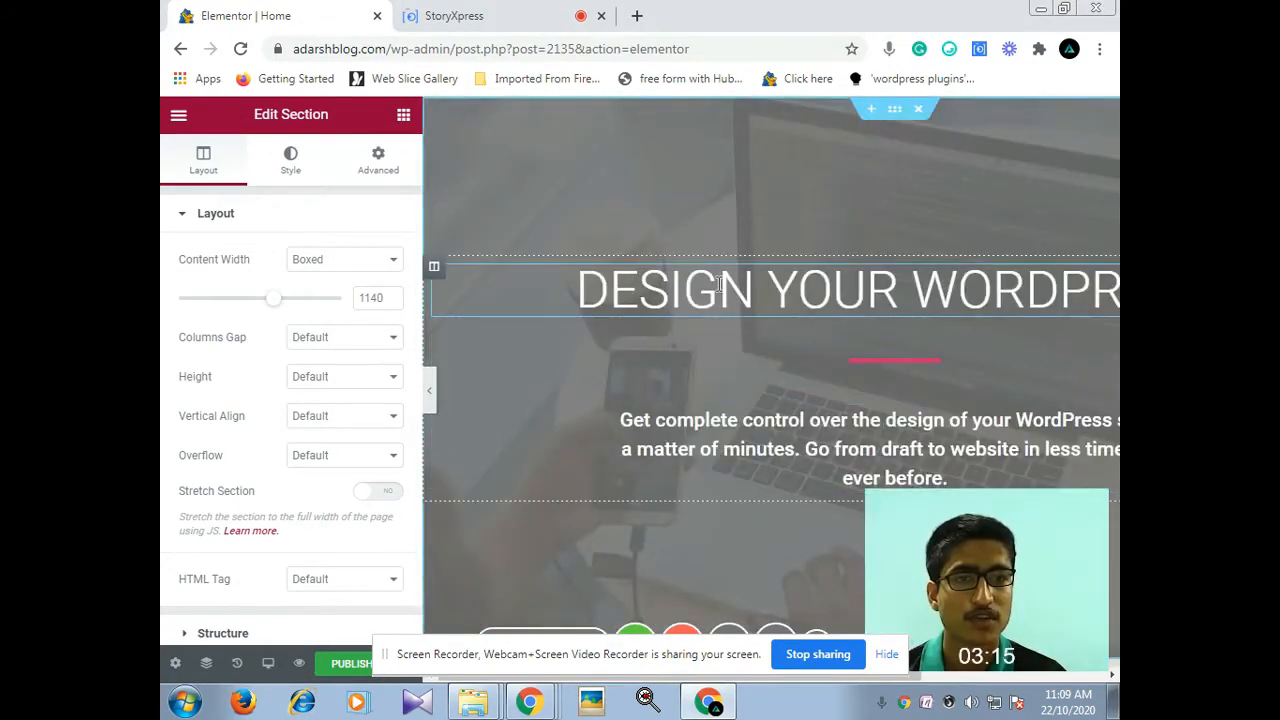
Select the hero heading and the paragraph below it in turn to examine their title settings
{"action": "left_click", "coordinate": [719, 284]}
{"action": "left_click", "coordinate": [578, 472]}
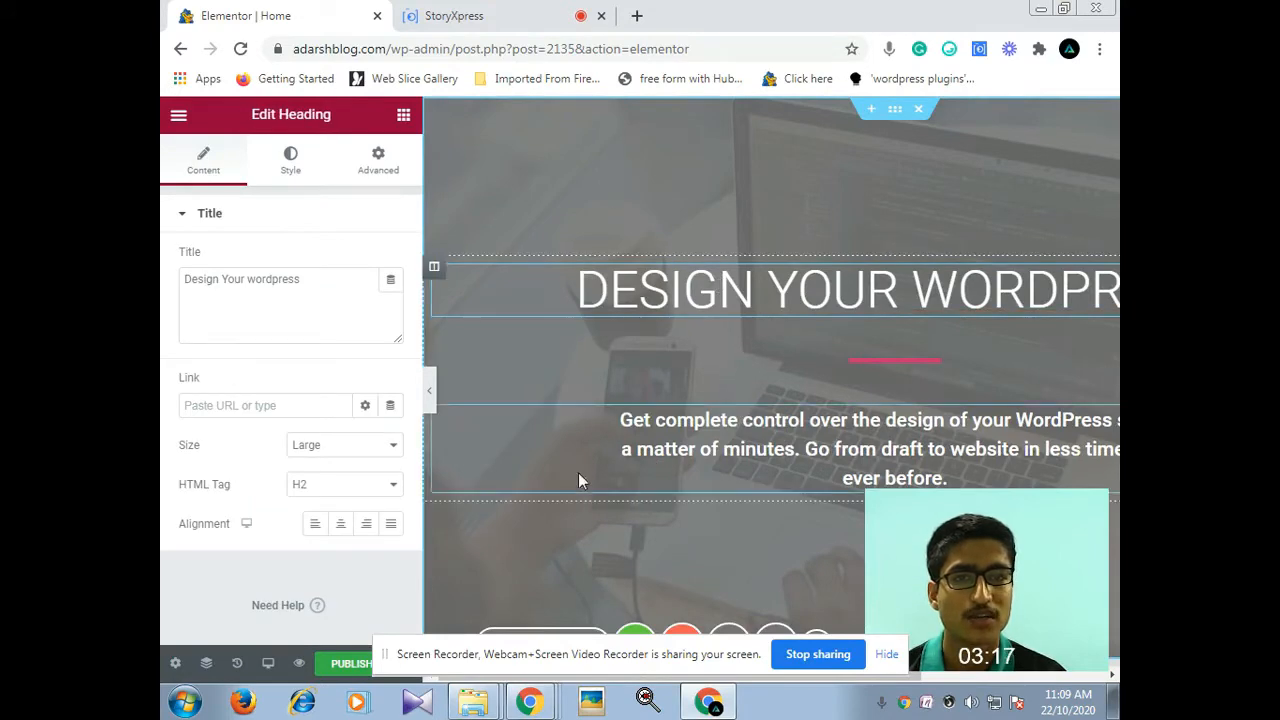
{"action": "scroll", "coordinate": [665, 540], "scroll_direction": "down", "scroll_amount": 10}
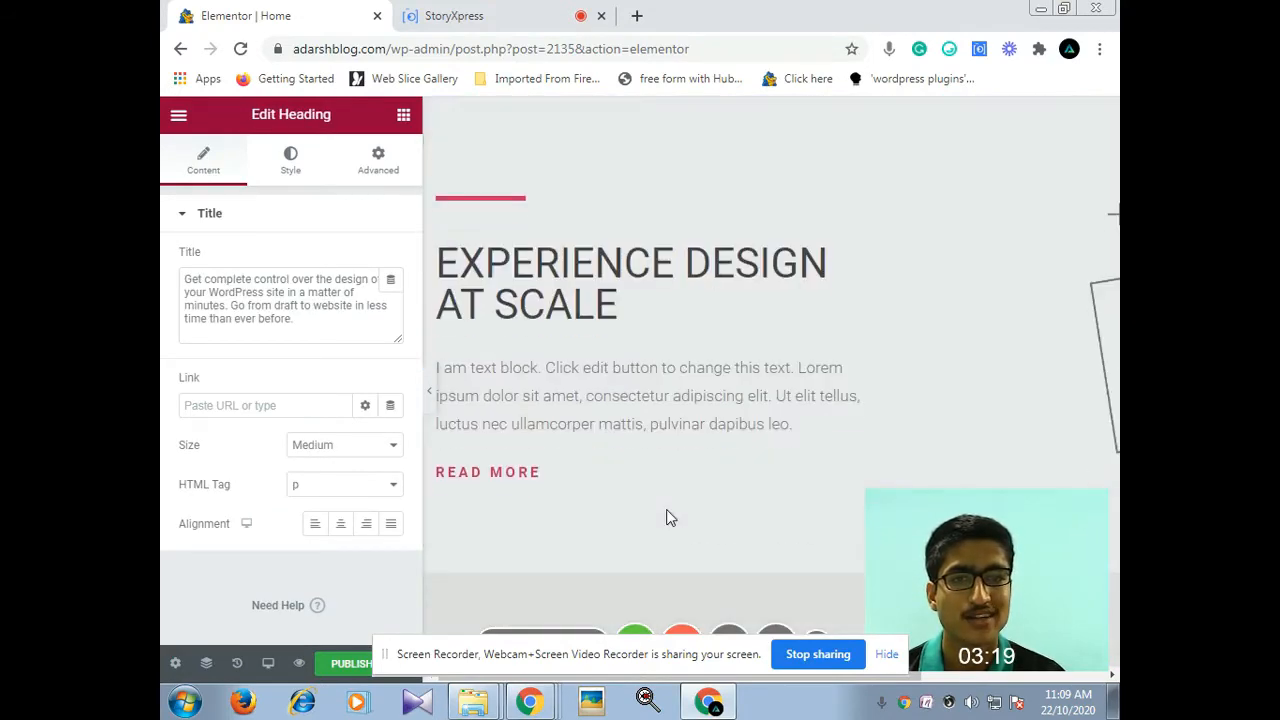
{"action": "scroll", "coordinate": [640, 525], "scroll_direction": "up", "scroll_amount": 10}
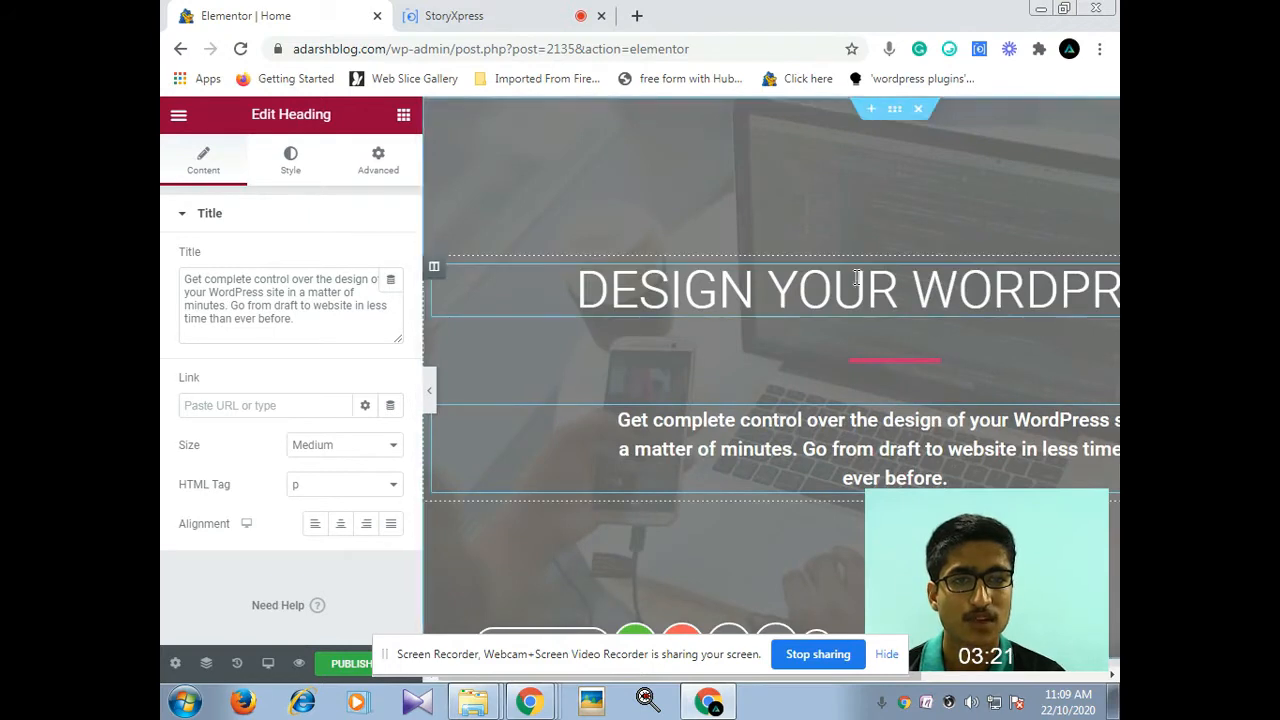
{"action": "left_click", "coordinate": [535, 300]}
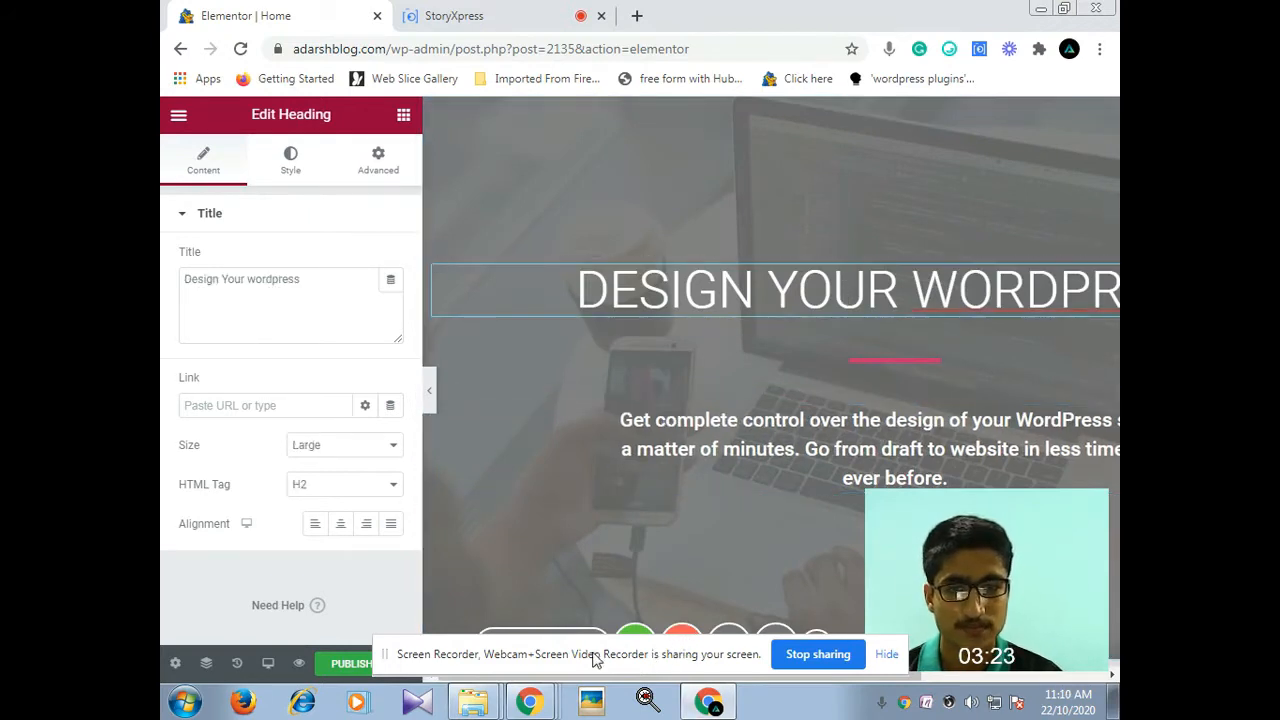
Move the screen-sharing notice off the canvas, collapse the recorder toolbar, and bring the full hero heading into view
{"action": "left_click_drag", "start_coordinate": [658, 663], "coordinate": [716, 708]}
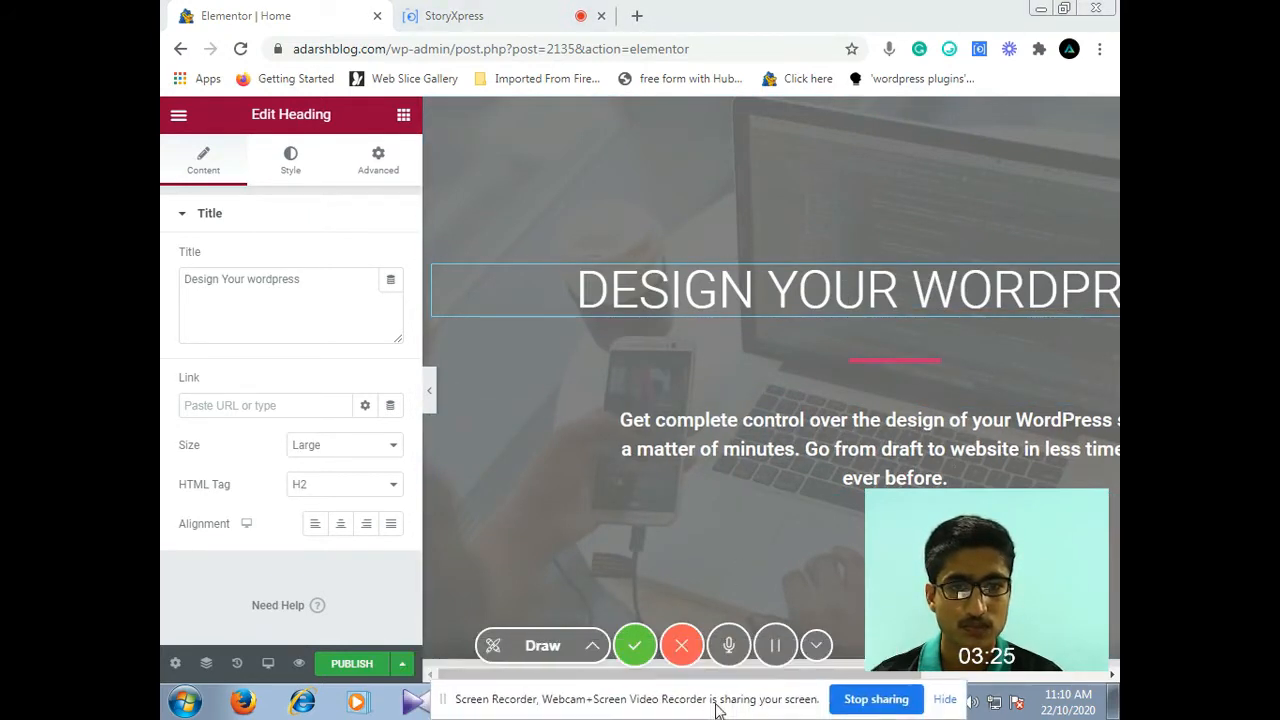
{"action": "left_click", "coordinate": [815, 645]}
{"action": "scroll", "coordinate": [726, 552], "scroll_direction": "down", "scroll_amount": 4}
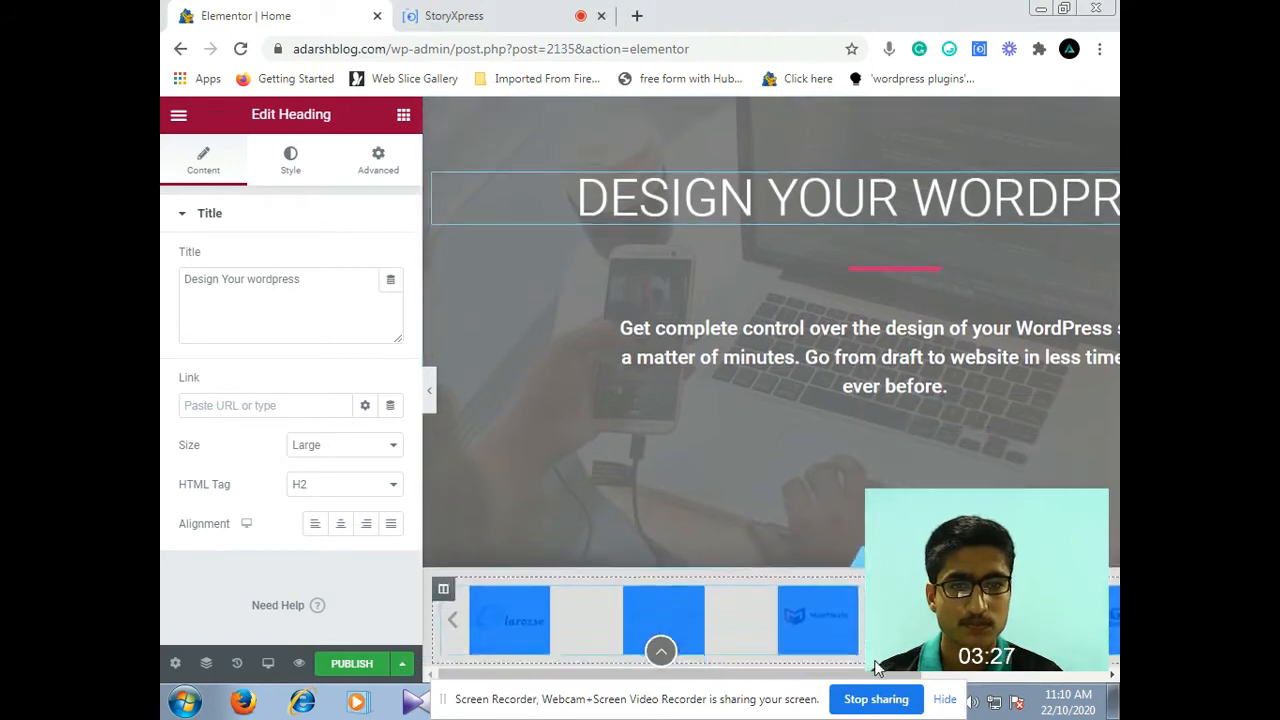
{"action": "scroll", "coordinate": [633, 370], "scroll_direction": "up", "scroll_amount": 2}
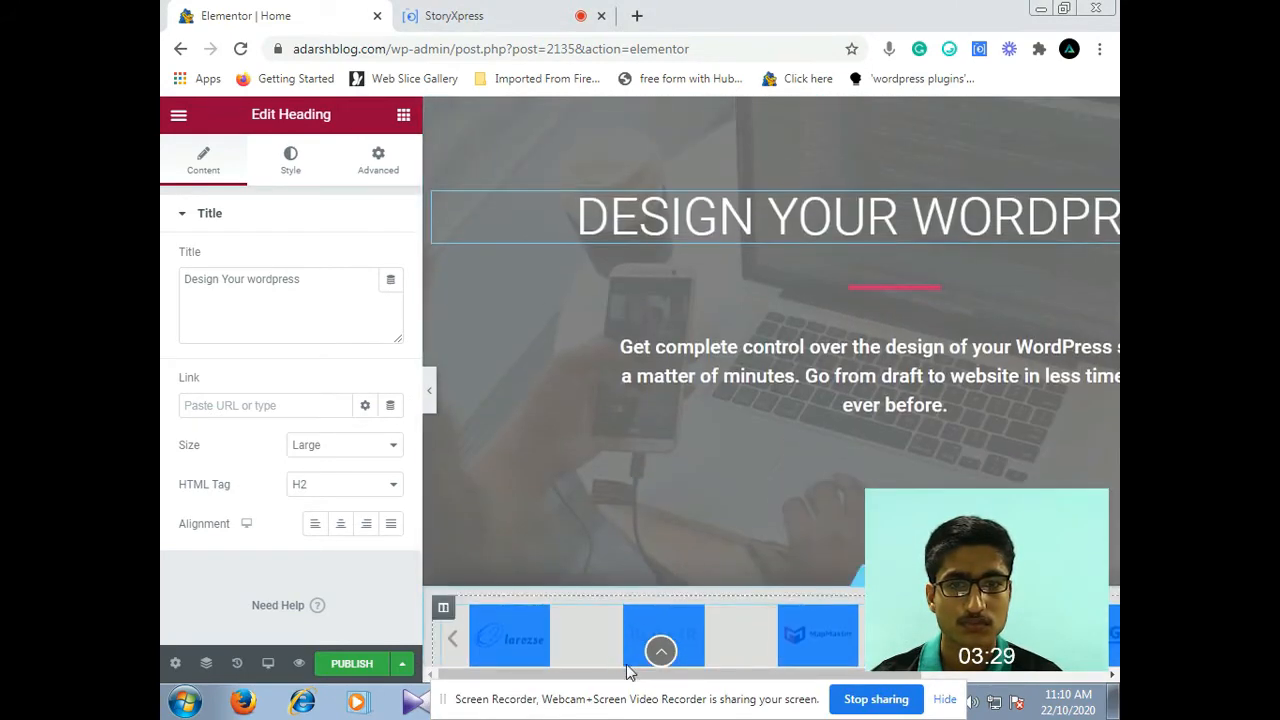
{"action": "left_click_drag", "start_coordinate": [631, 671], "coordinate": [701, 667]}
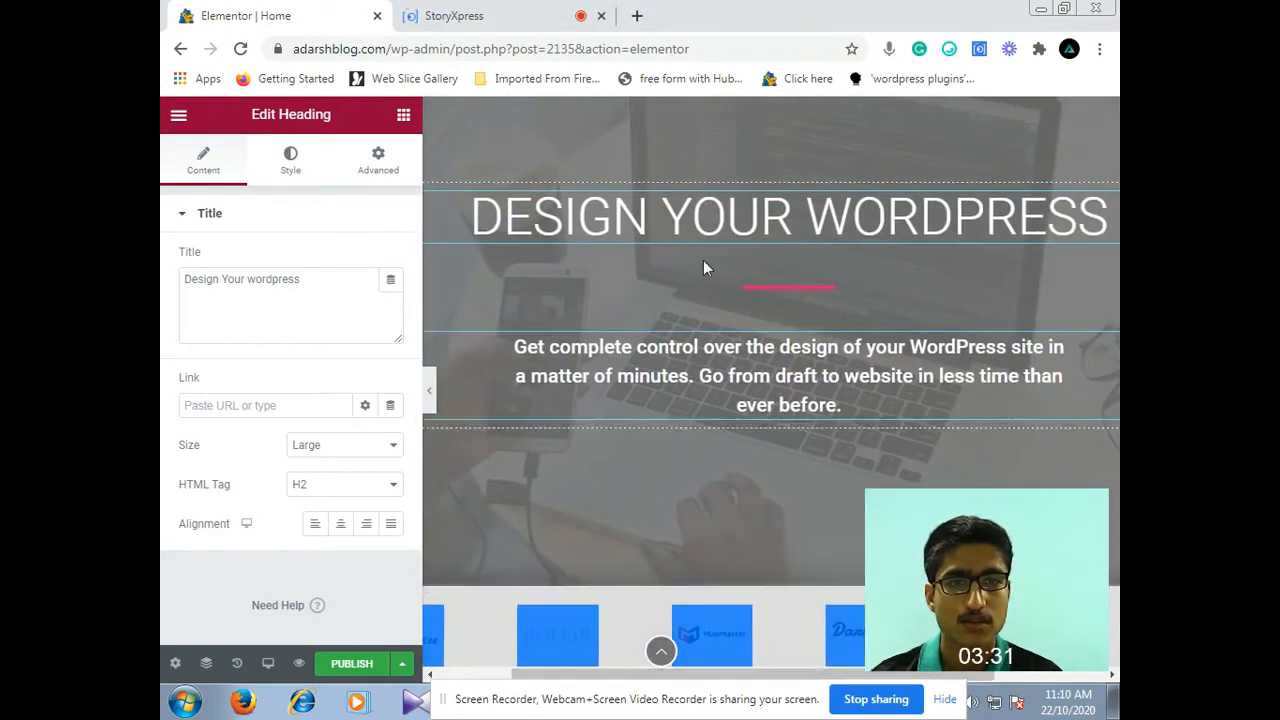
Replace the hero heading's text with "Design your Website"
{"action": "left_click", "coordinate": [852, 227]}
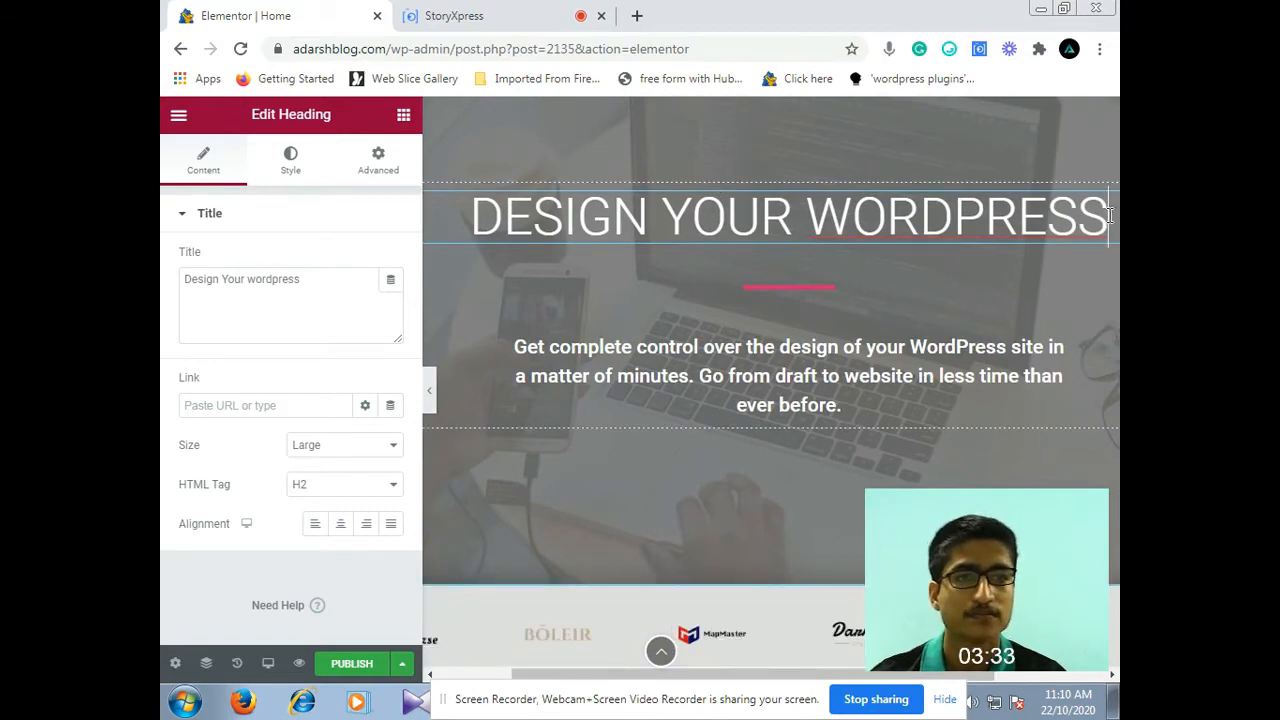
{"action": "scroll", "coordinate": [1025, 358], "scroll_direction": "up", "scroll_amount": 1}
{"action": "scroll", "coordinate": [877, 286], "scroll_direction": "down", "scroll_amount": 3}
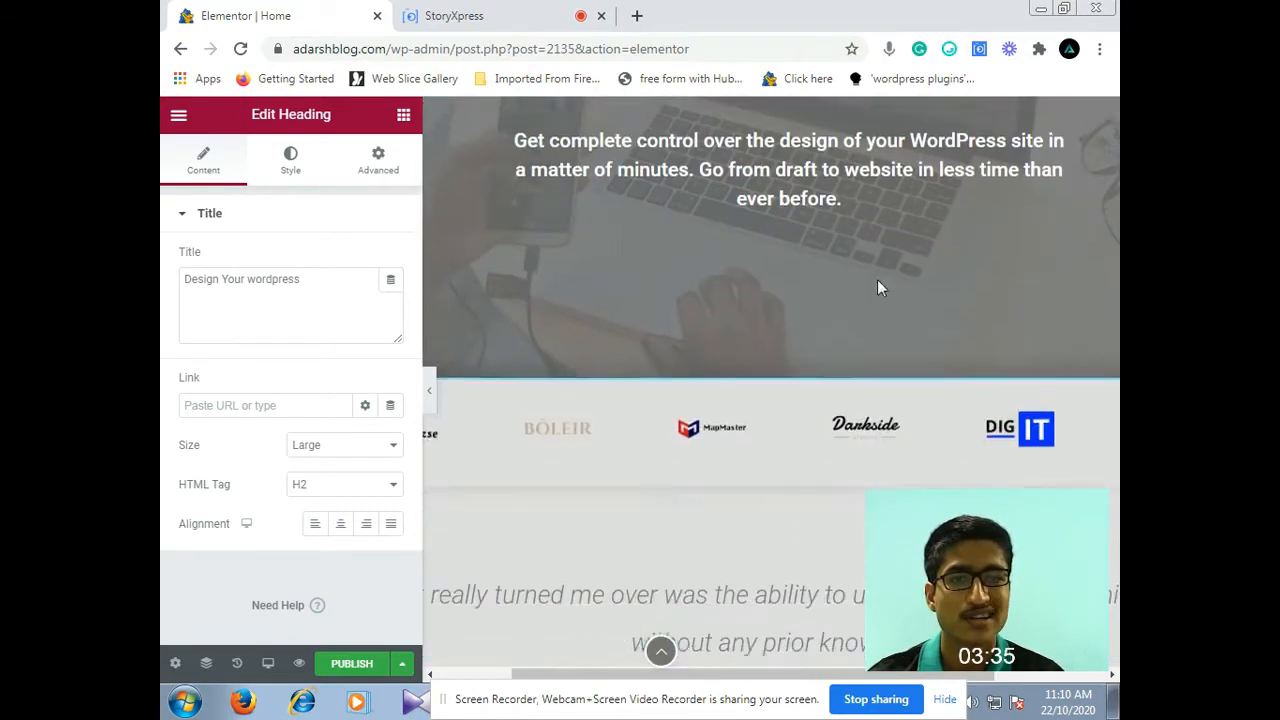
{"action": "scroll", "coordinate": [957, 277], "scroll_direction": "up", "scroll_amount": 2}
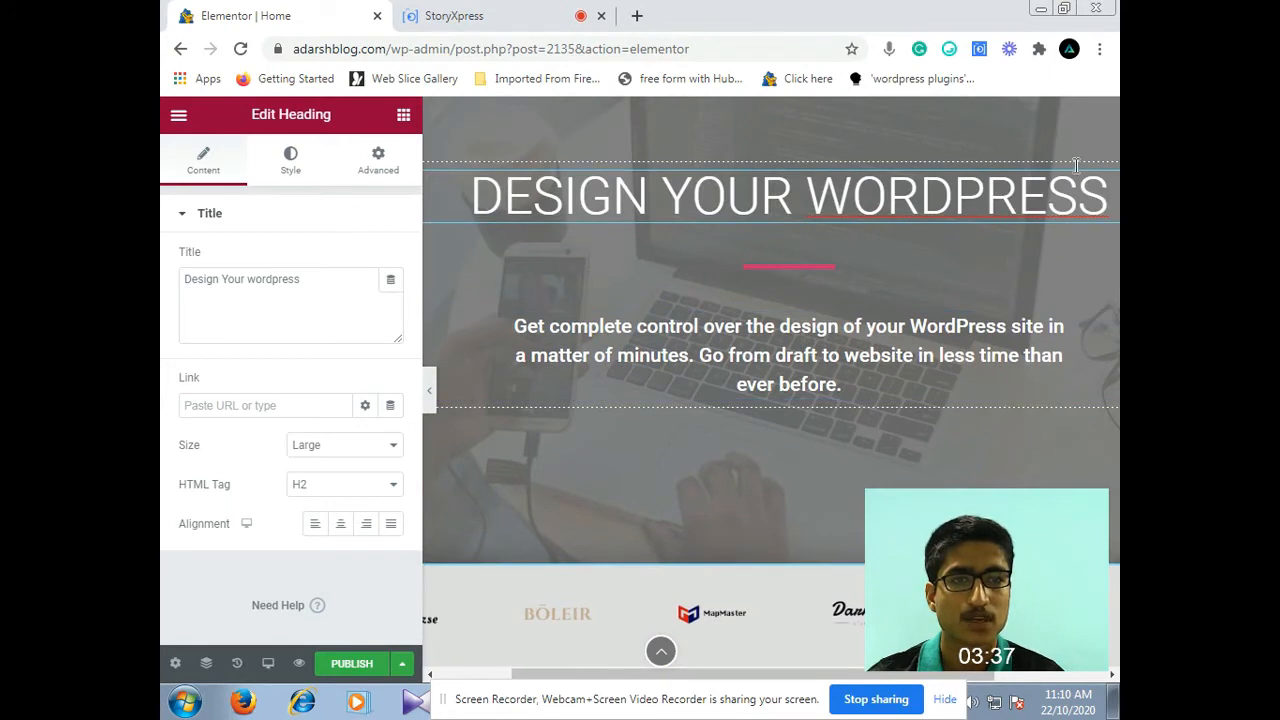
{"action": "key", "text": "BackSpace"}
{"action": "key", "text": "BackSpace"}
{"action": "key", "text": "BackSpace"}
{"action": "key", "text": "BackSpace"}
{"action": "key", "text": "BackSpace"}
{"action": "key", "text": "BackSpace"}
{"action": "key", "text": "BackSpace"}
{"action": "key", "text": "BackSpace"}
{"action": "key", "text": "BackSpace"}
{"action": "key", "text": "BackSpace"}
{"action": "key", "text": "BackSpace"}
{"action": "key", "text": "BackSpace"}
{"action": "key", "text": "BackSpace"}
{"action": "key", "text": "BackSpace"}
{"action": "key", "text": "BackSpace"}
{"action": "key", "text": "BackSpace"}
{"action": "key", "text": "BackSpace"}
{"action": "key", "text": "BackSpace"}
{"action": "key", "text": "BackSpace"}
{"action": "key", "text": "BackSpace"}
{"action": "key", "text": "BackSpace"}
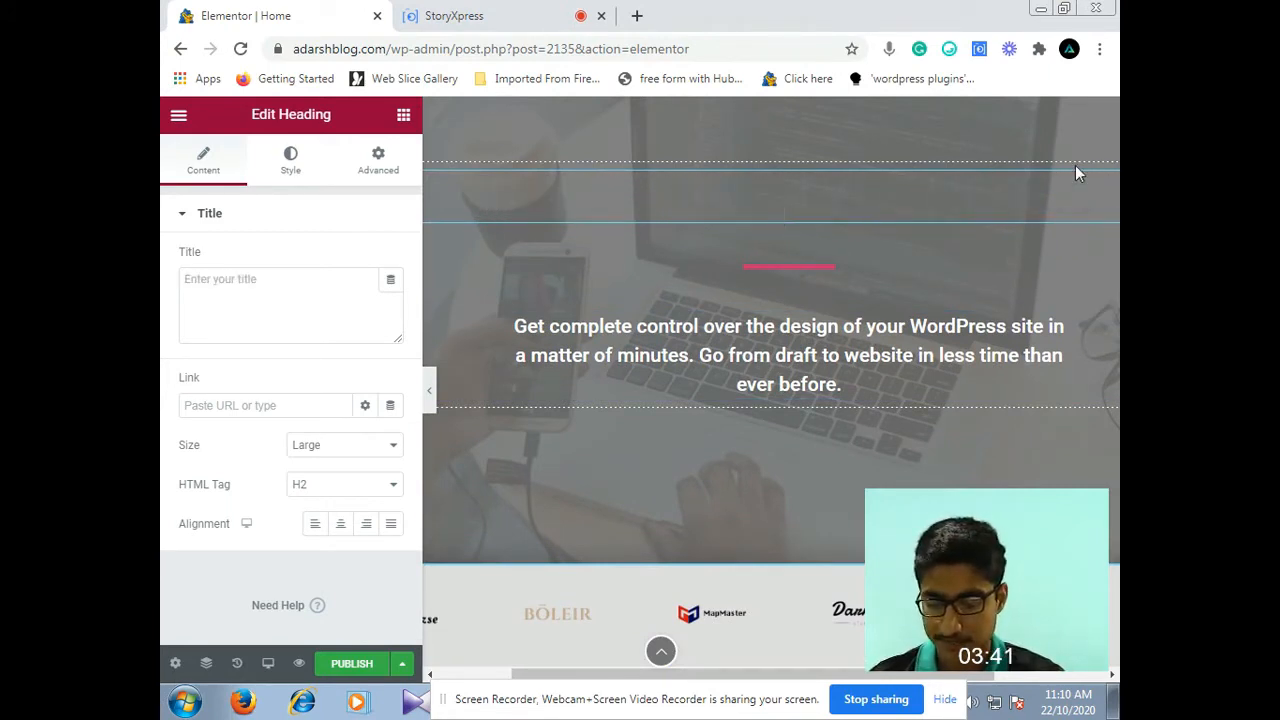
{"action": "type", "text": "Des"}
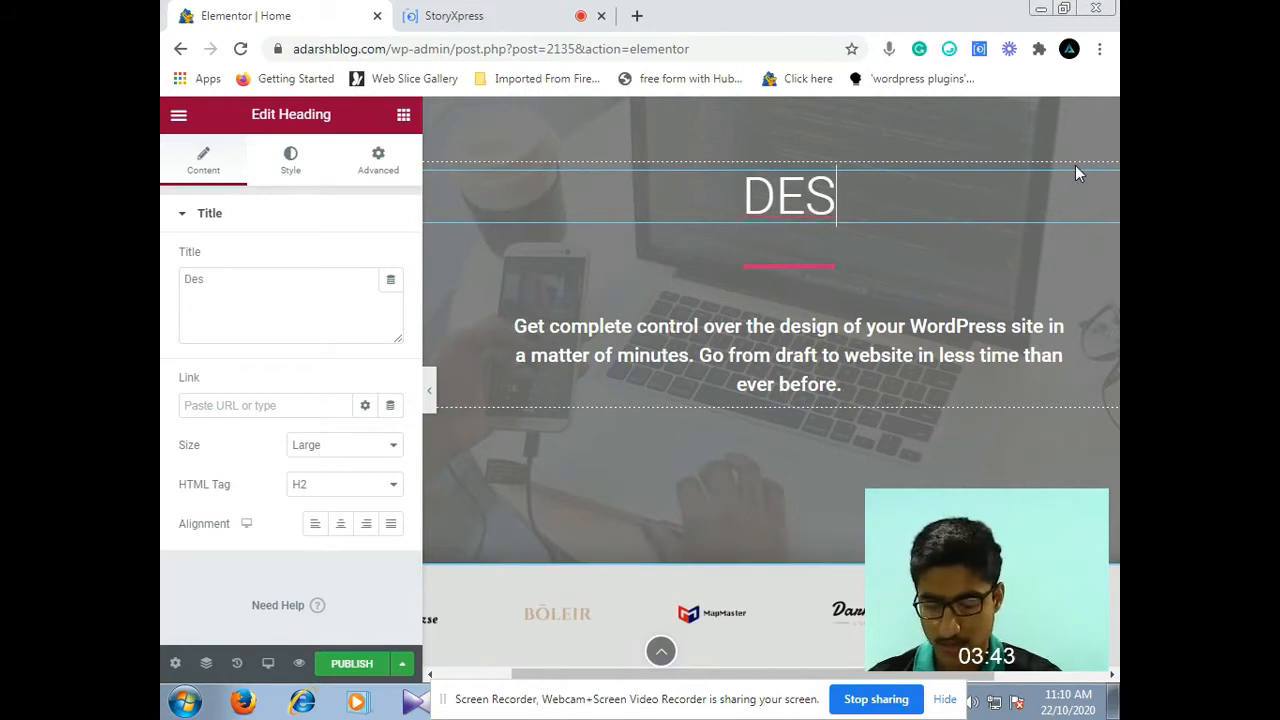
{"action": "type", "text": "ign you"}
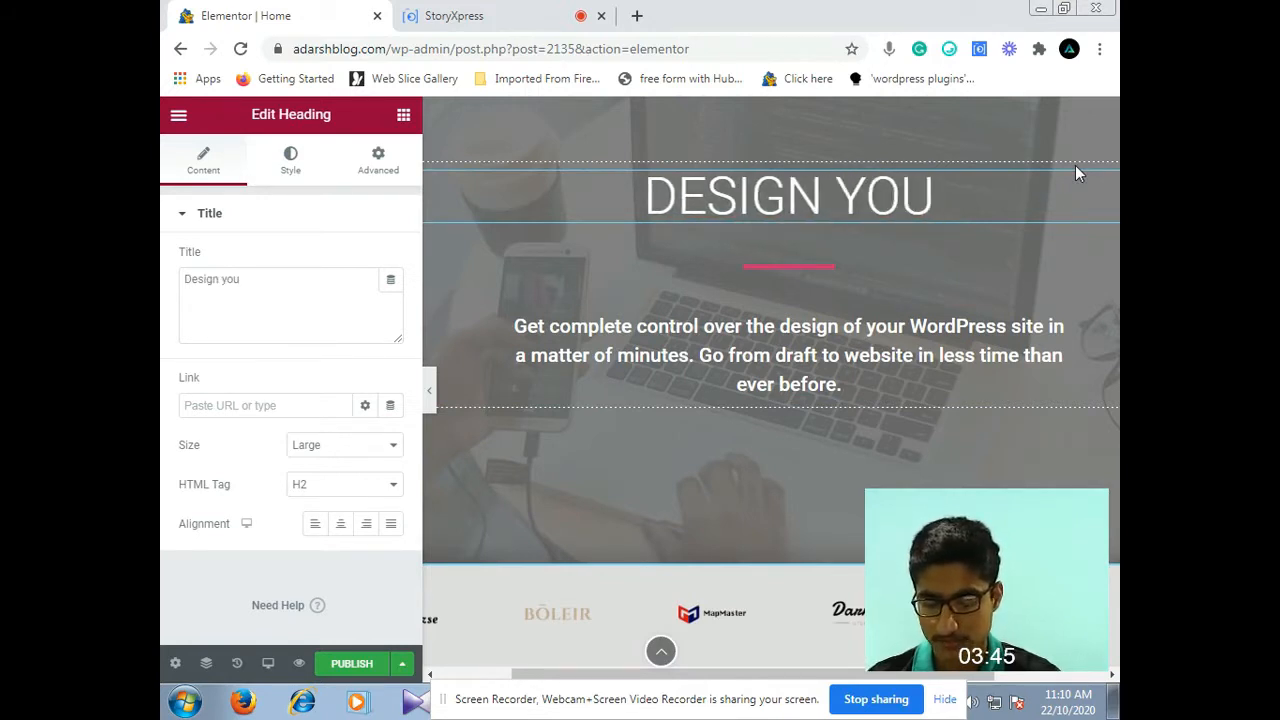
{"action": "type", "text": "r Website"}
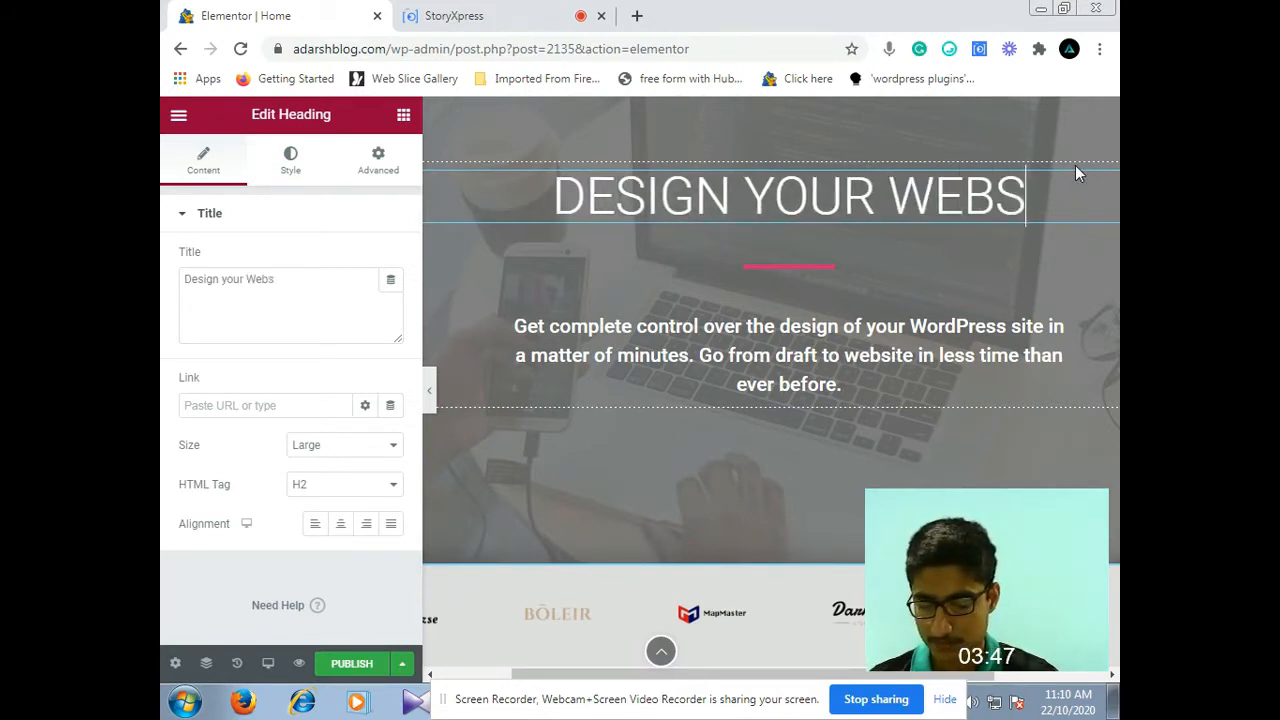
Replace the paragraph below the hero heading with "Get the Dream Website you want for your Blog."
{"action": "left_click", "coordinate": [881, 391]}
{"action": "key", "text": "BackSpace"}
{"action": "key", "text": "BackSpace"}
{"action": "key", "text": "BackSpace"}
{"action": "key", "text": "BackSpace"}
{"action": "key", "text": "BackSpace"}
{"action": "key", "text": "BackSpace"}
{"action": "key", "text": "BackSpace"}
{"action": "key", "text": "BackSpace"}
{"action": "key", "text": "BackSpace"}
{"action": "key", "text": "BackSpace"}
{"action": "key", "text": "BackSpace"}
{"action": "key", "text": "BackSpace"}
{"action": "key", "text": "BackSpace"}
{"action": "key", "text": "BackSpace"}
{"action": "key", "text": "BackSpace"}
{"action": "key", "text": "BackSpace"}
{"action": "key", "text": "BackSpace"}
{"action": "key", "text": "BackSpace"}
{"action": "key", "text": "BackSpace"}
{"action": "key", "text": "BackSpace"}
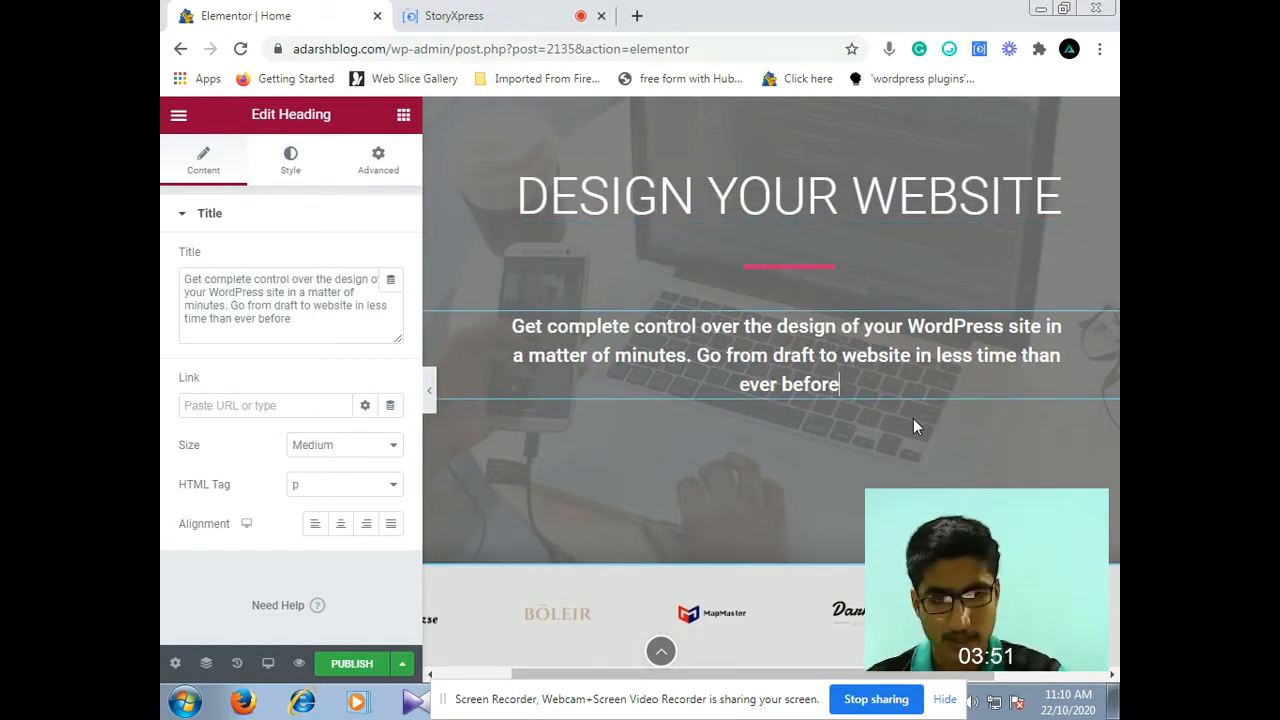
{"action": "key", "text": "BackSpace"}
{"action": "key", "text": "BackSpace"}
{"action": "key", "text": "BackSpace"}
{"action": "key", "text": "BackSpace"}
{"action": "key", "text": "BackSpace"}
{"action": "key", "text": "BackSpace"}
{"action": "key", "text": "BackSpace"}
{"action": "key", "text": "BackSpace"}
{"action": "key", "text": "BackSpace"}
{"action": "key", "text": "BackSpace"}
{"action": "key", "text": "BackSpace"}
{"action": "key", "text": "BackSpace"}
{"action": "key", "text": "BackSpace"}
{"action": "key", "text": "BackSpace"}
{"action": "key", "text": "BackSpace"}
{"action": "key", "text": "BackSpace"}
{"action": "key", "text": "BackSpace"}
{"action": "key", "text": "BackSpace"}
{"action": "key", "text": "BackSpace"}
{"action": "key", "text": "BackSpace"}
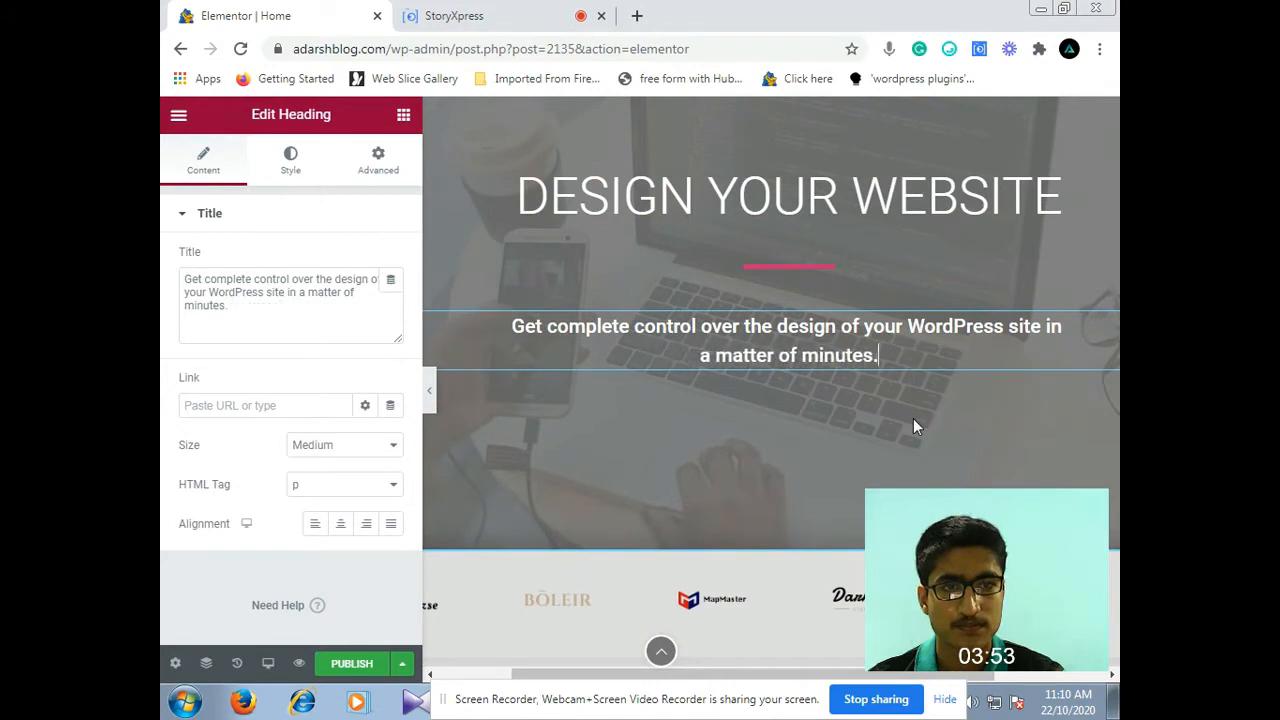
{"action": "key", "text": "BackSpace"}
{"action": "key", "text": "BackSpace"}
{"action": "key", "text": "BackSpace"}
{"action": "key", "text": "BackSpace"}
{"action": "key", "text": "BackSpace"}
{"action": "key", "text": "BackSpace"}
{"action": "key", "text": "BackSpace"}
{"action": "key", "text": "BackSpace"}
{"action": "key", "text": "BackSpace"}
{"action": "key", "text": "BackSpace"}
{"action": "key", "text": "BackSpace"}
{"action": "key", "text": "BackSpace"}
{"action": "key", "text": "BackSpace"}
{"action": "key", "text": "BackSpace"}
{"action": "key", "text": "BackSpace"}
{"action": "key", "text": "BackSpace"}
{"action": "key", "text": "BackSpace"}
{"action": "key", "text": "BackSpace"}
{"action": "key", "text": "BackSpace"}
{"action": "key", "text": "BackSpace"}
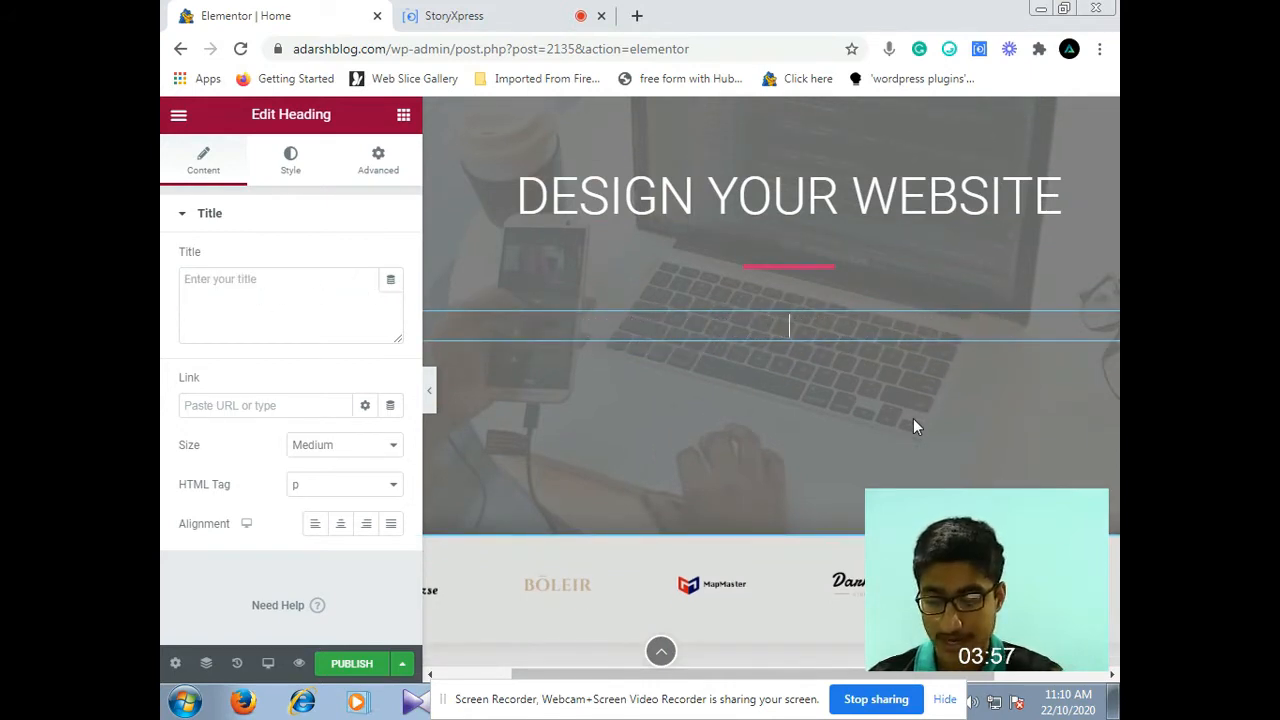
{"action": "type", "text": "FG"}
{"action": "key", "text": "BackSpace"}
{"action": "key", "text": "BackSpace"}
{"action": "type", "text": "G"}
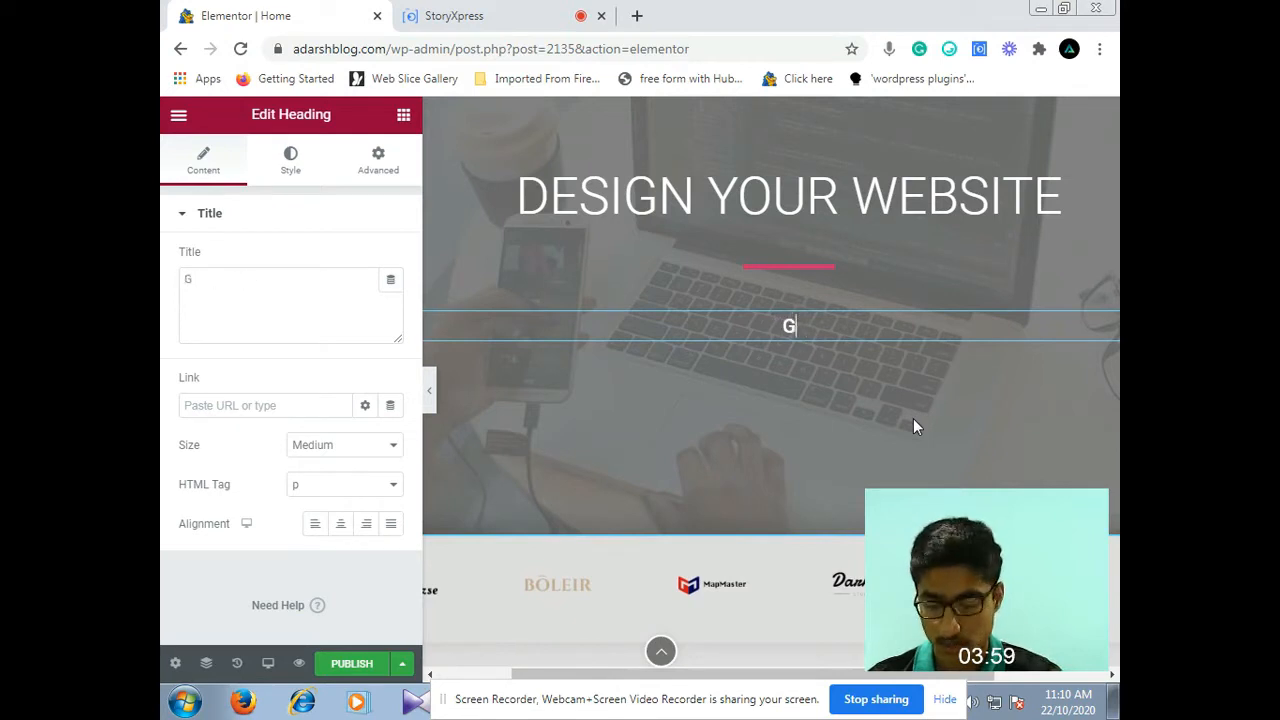
{"action": "type", "text": "et the "}
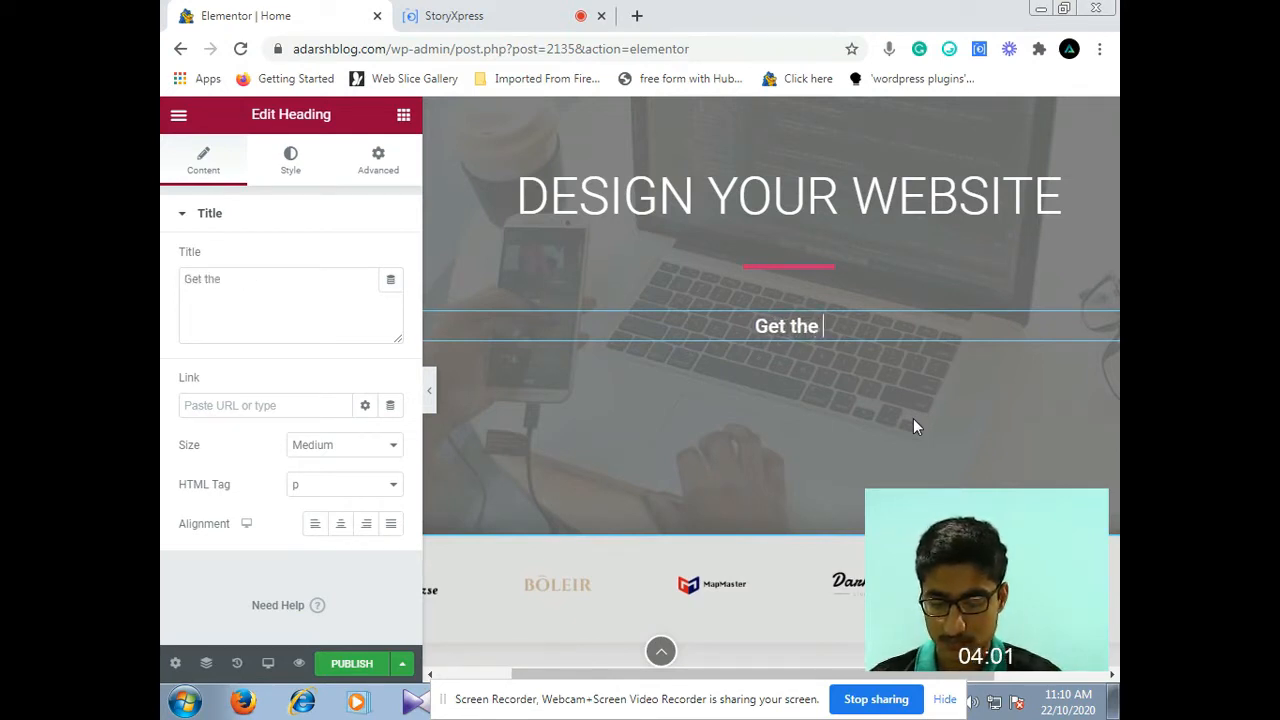
{"action": "type", "text": "Dream"}
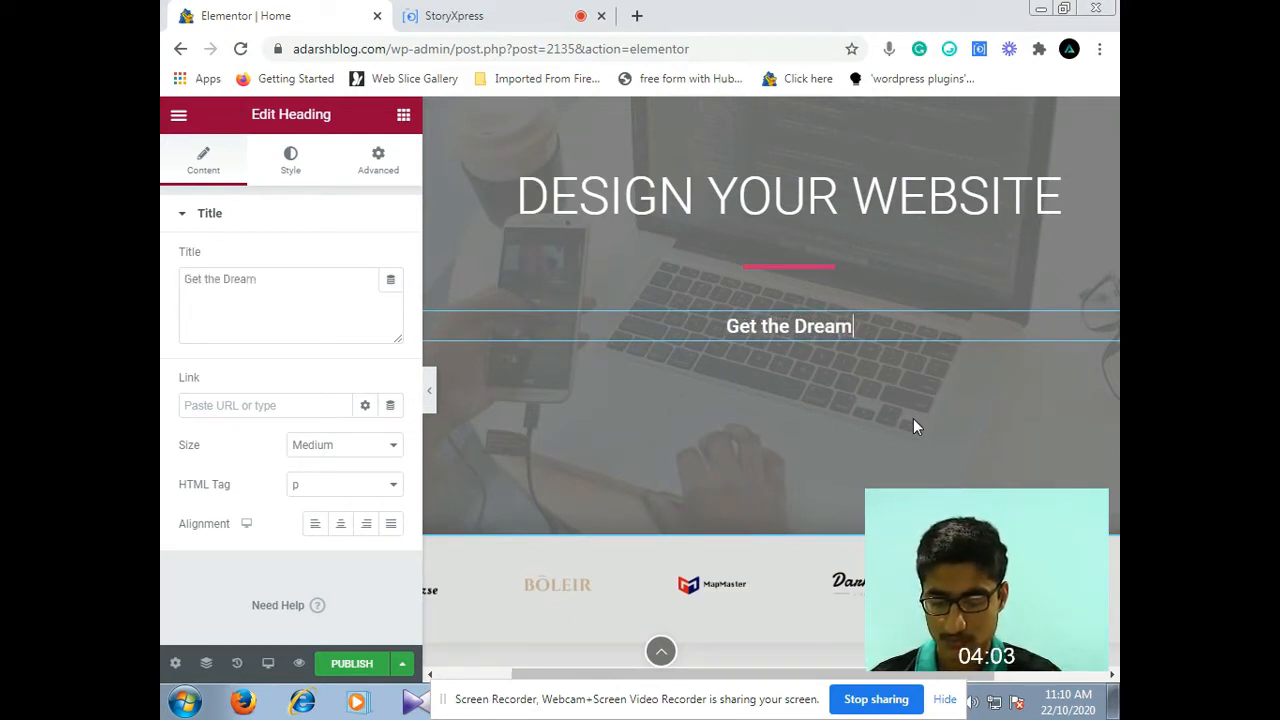
{"action": "type", "text": " Webs"}
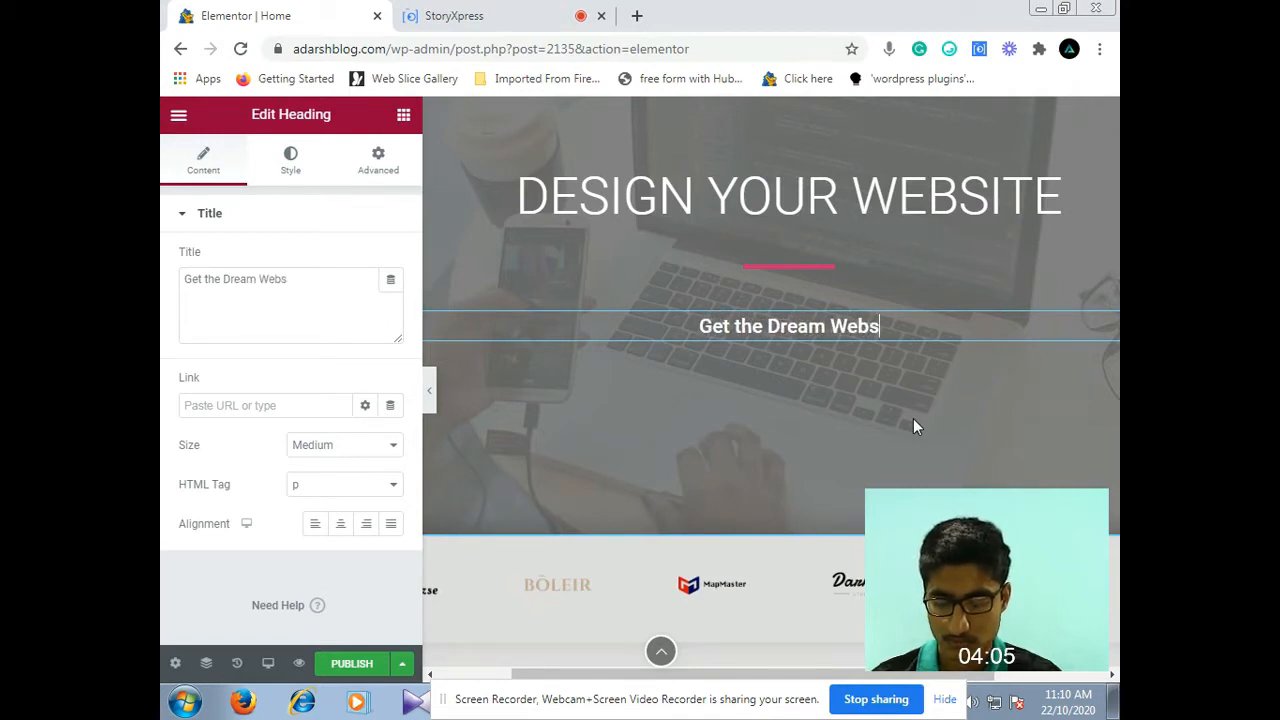
{"action": "type", "text": "ite you"}
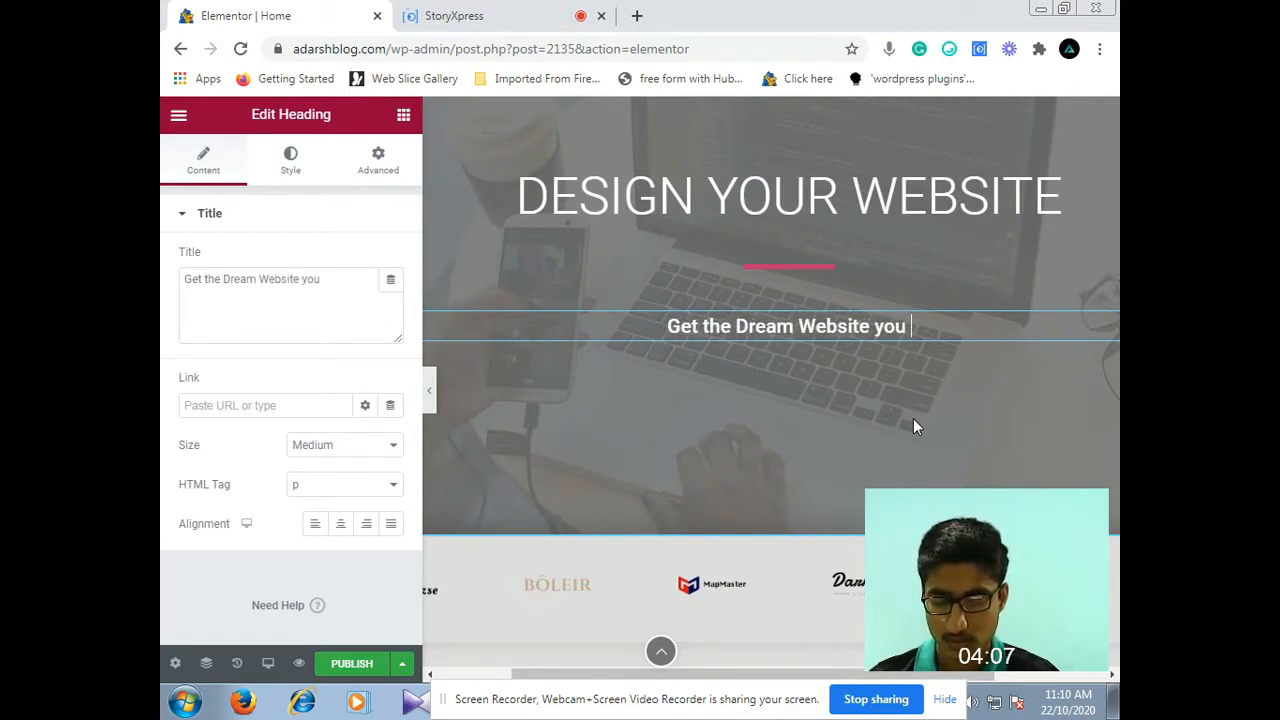
{"action": "type", "text": " wa"}
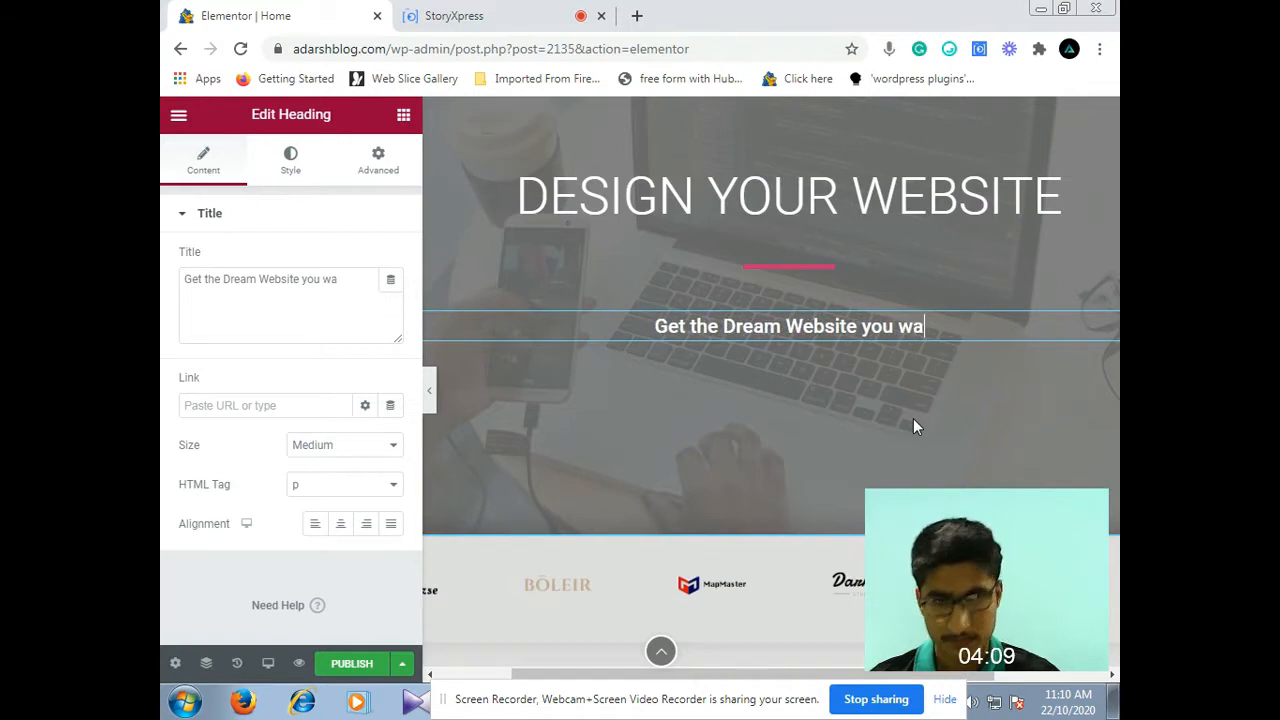
{"action": "type", "text": "nt "}
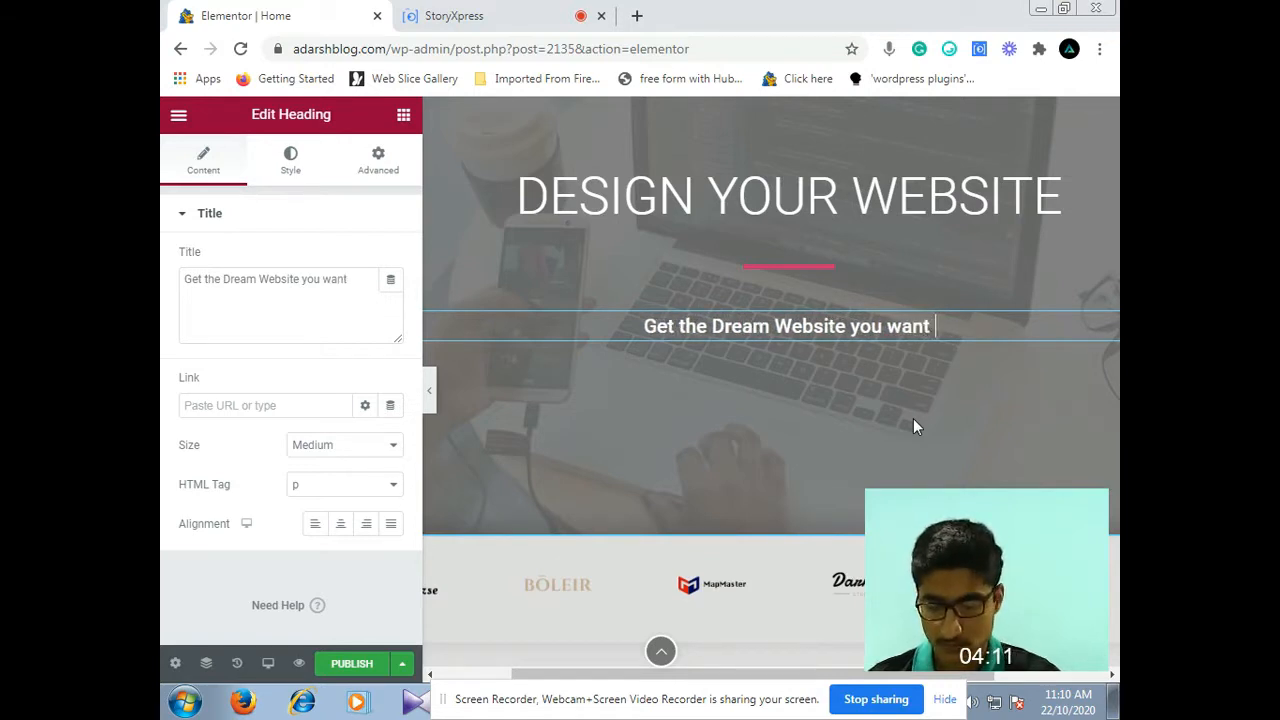
{"action": "type", "text": "for you"}
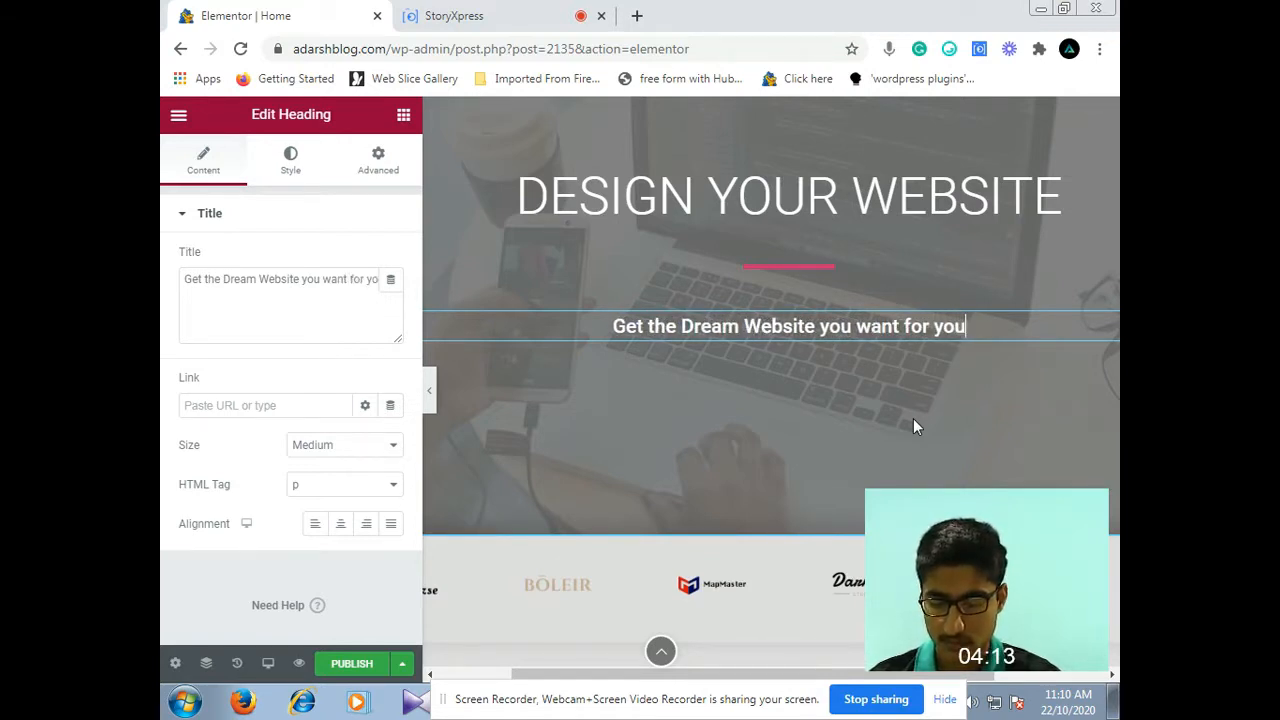
{"action": "type", "text": "r Blog"}
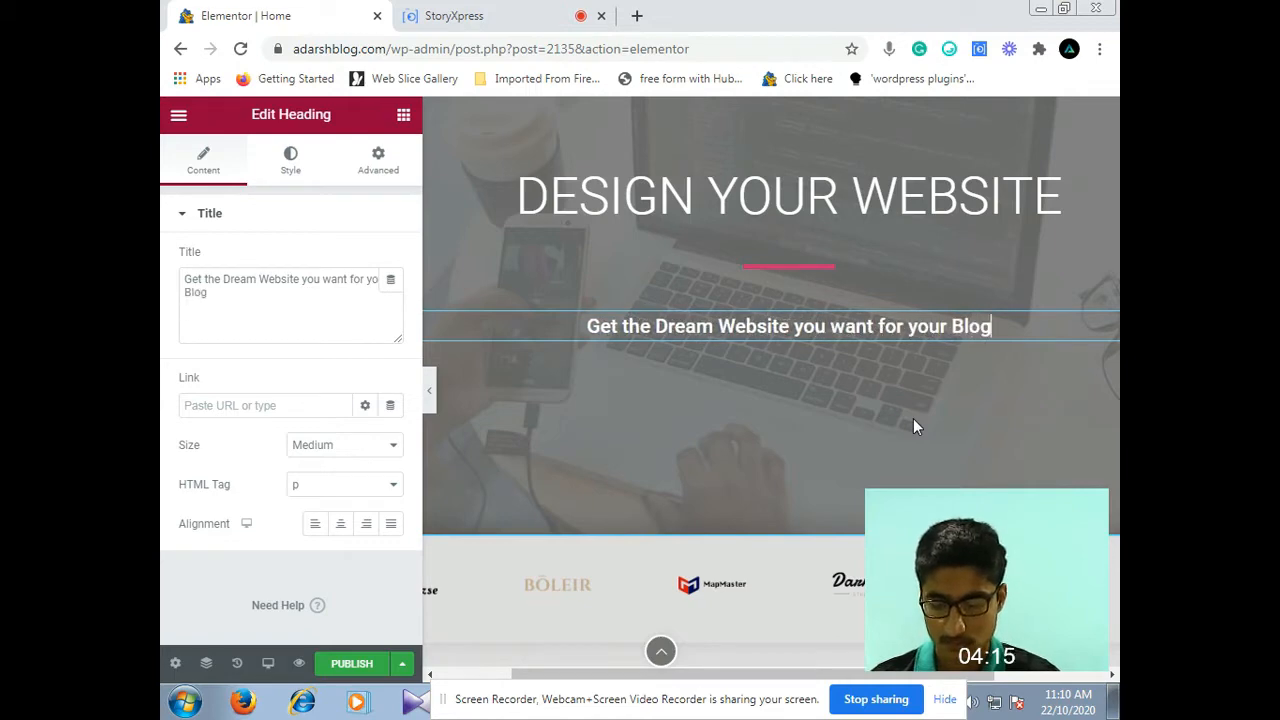
{"action": "type", "text": "."}
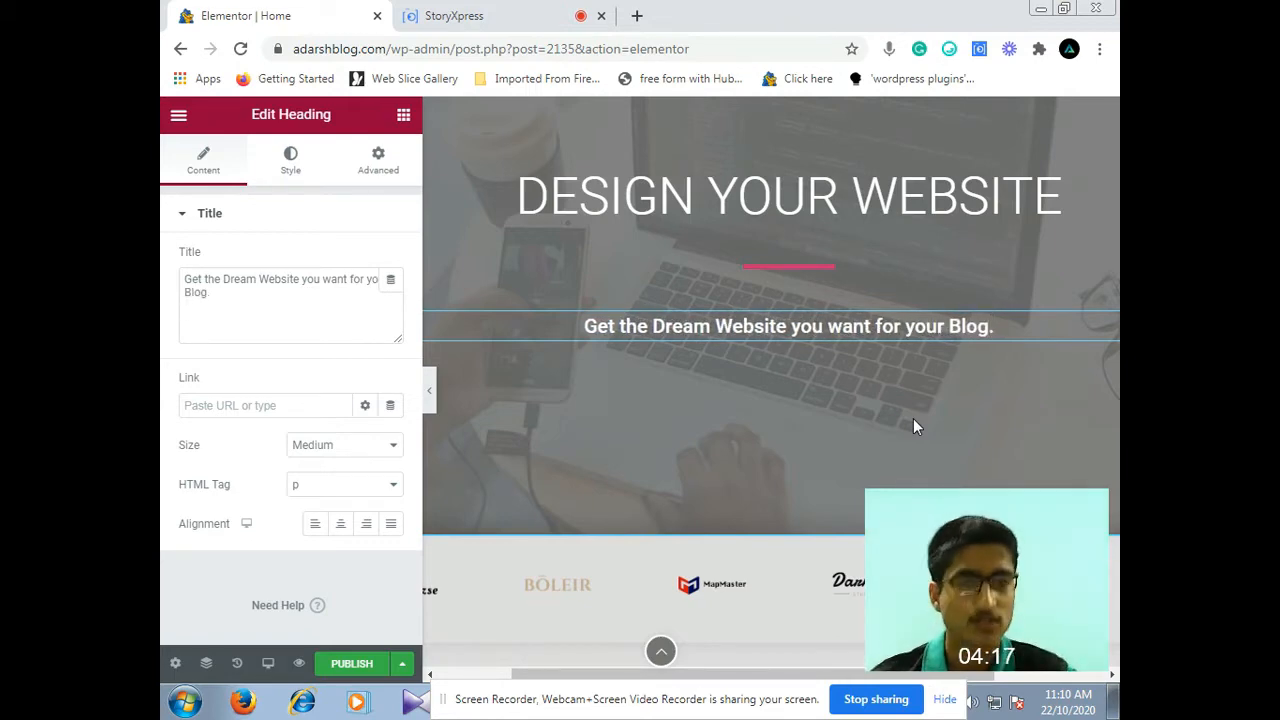
Select the hero section and open its background image for replacement from the media library
{"action": "scroll", "coordinate": [589, 391], "scroll_direction": "down", "scroll_amount": 2}
{"action": "scroll", "coordinate": [652, 451], "scroll_direction": "up", "scroll_amount": 2}
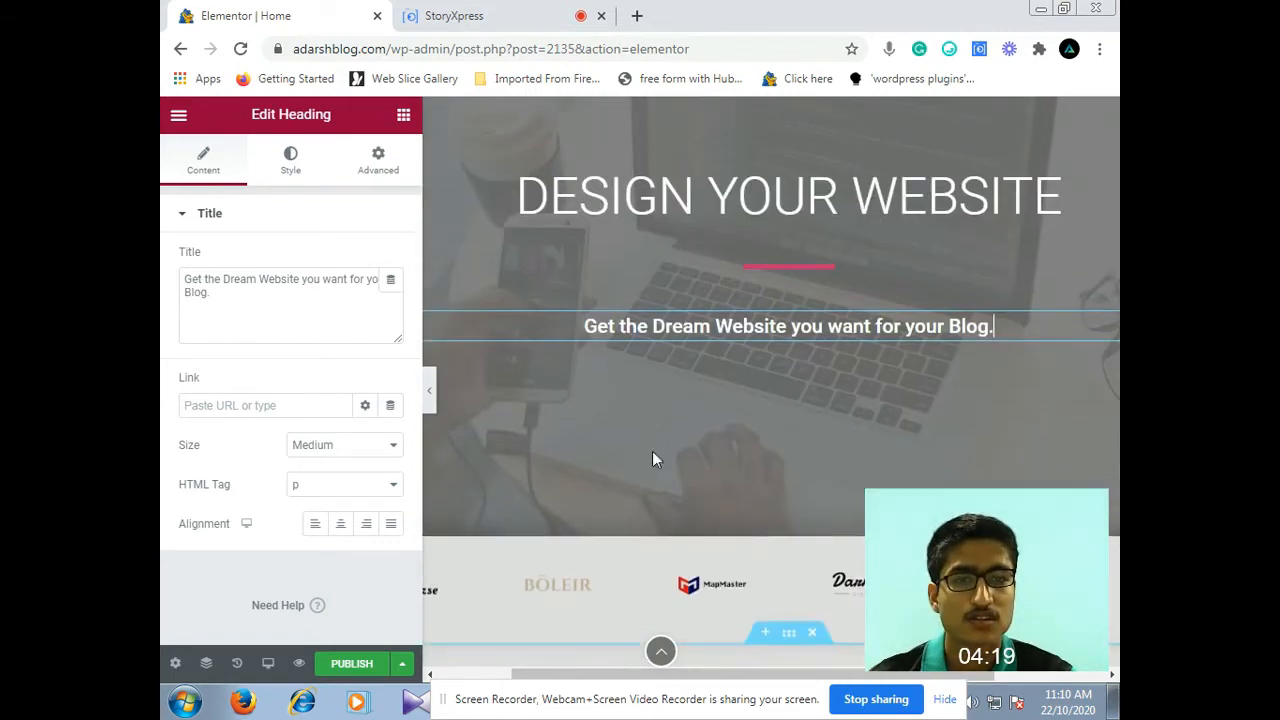
{"action": "scroll", "coordinate": [684, 543], "scroll_direction": "up", "scroll_amount": 2}
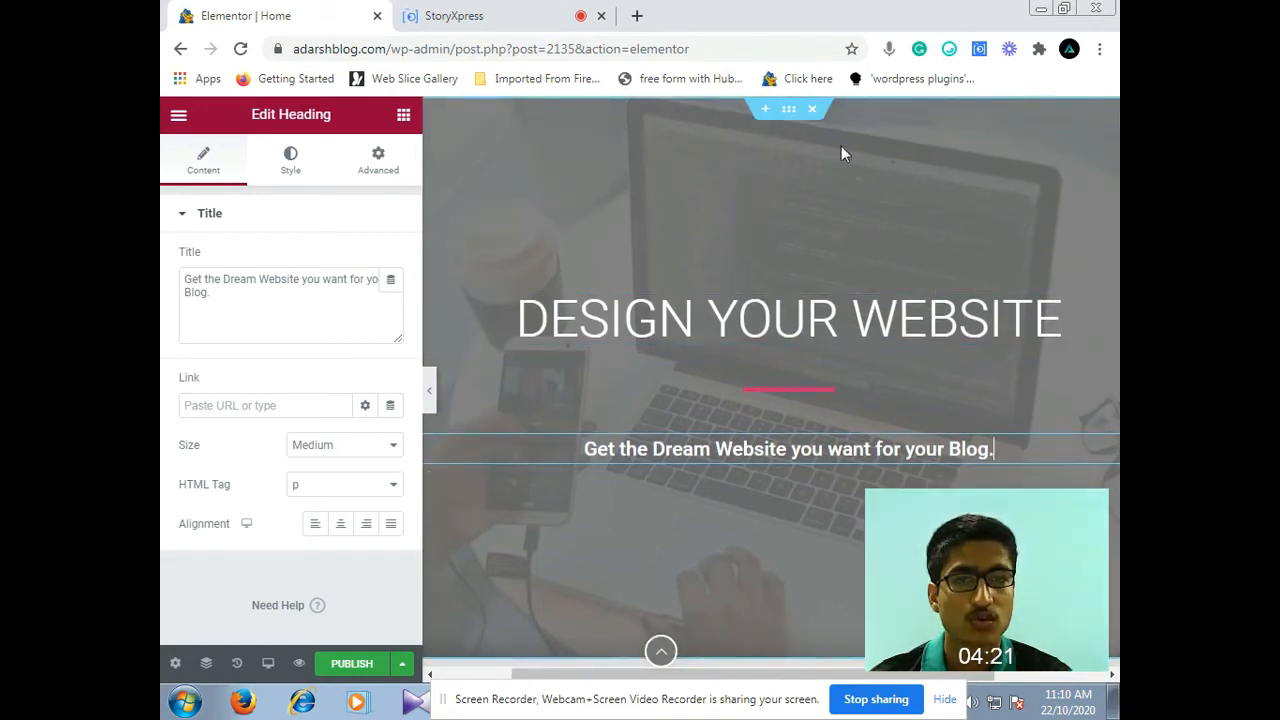
{"action": "left_click", "coordinate": [789, 108]}
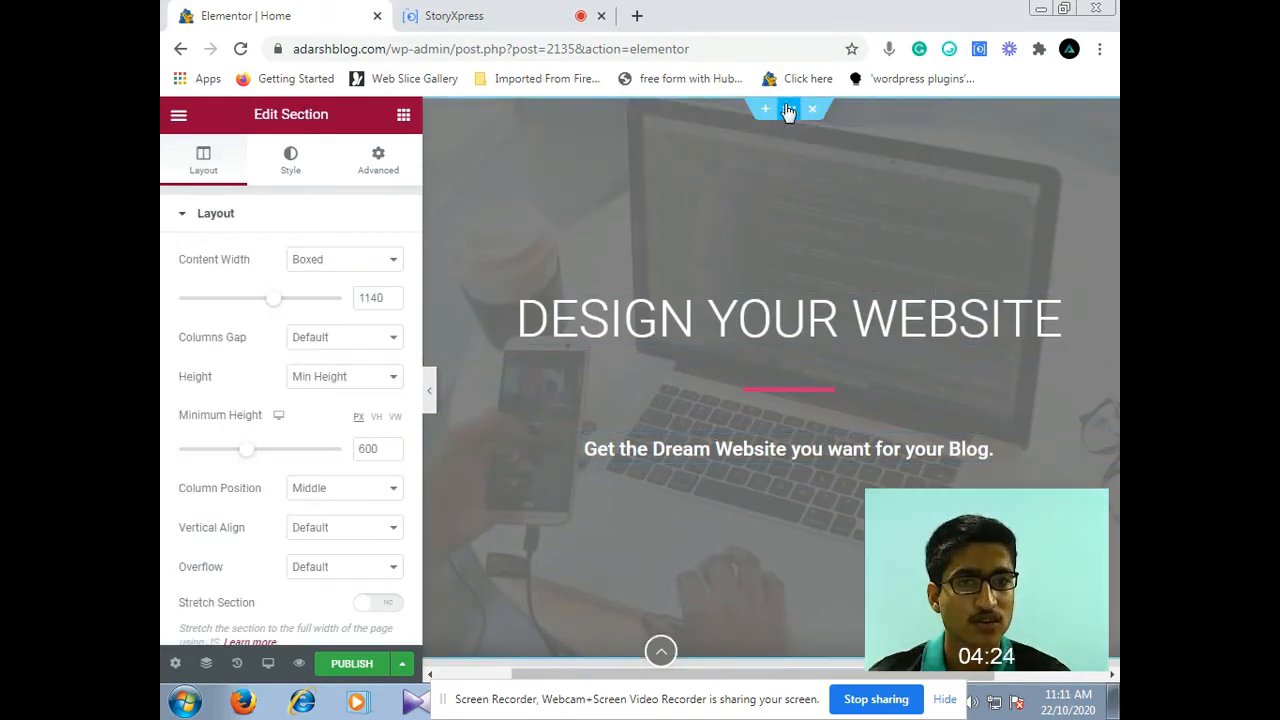
{"action": "left_click", "coordinate": [296, 170]}
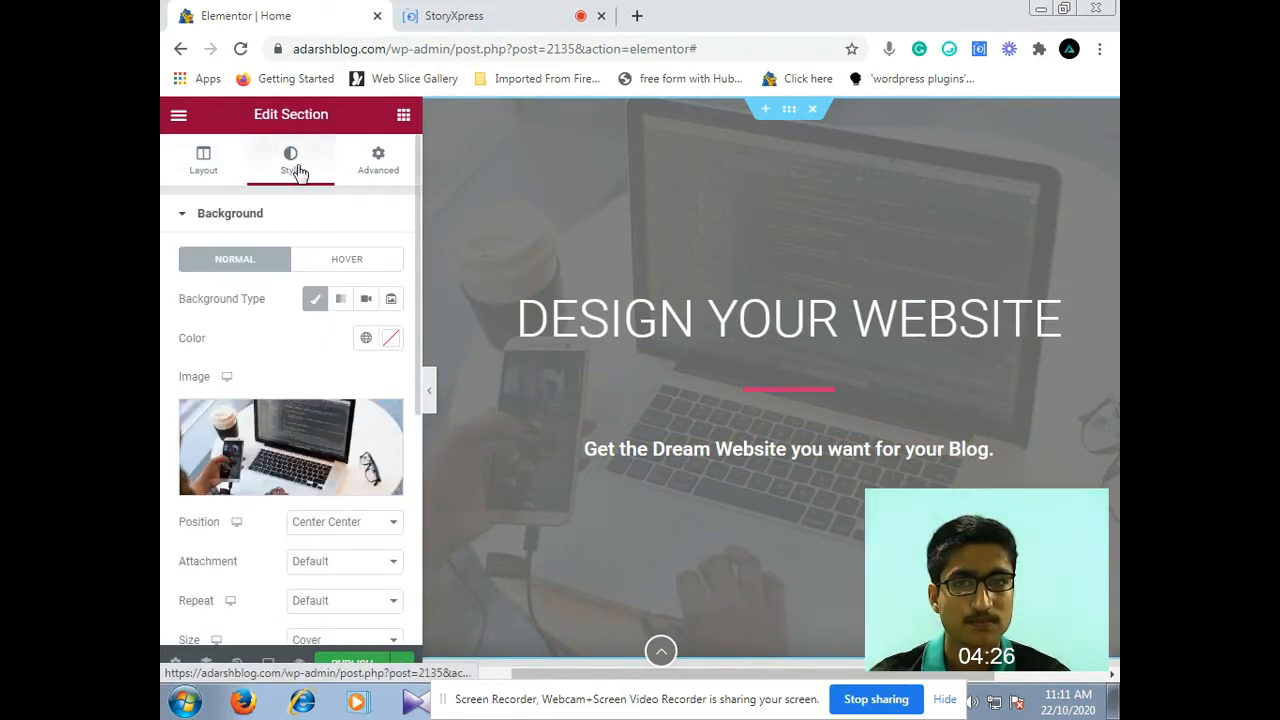
{"action": "left_click", "coordinate": [278, 486]}
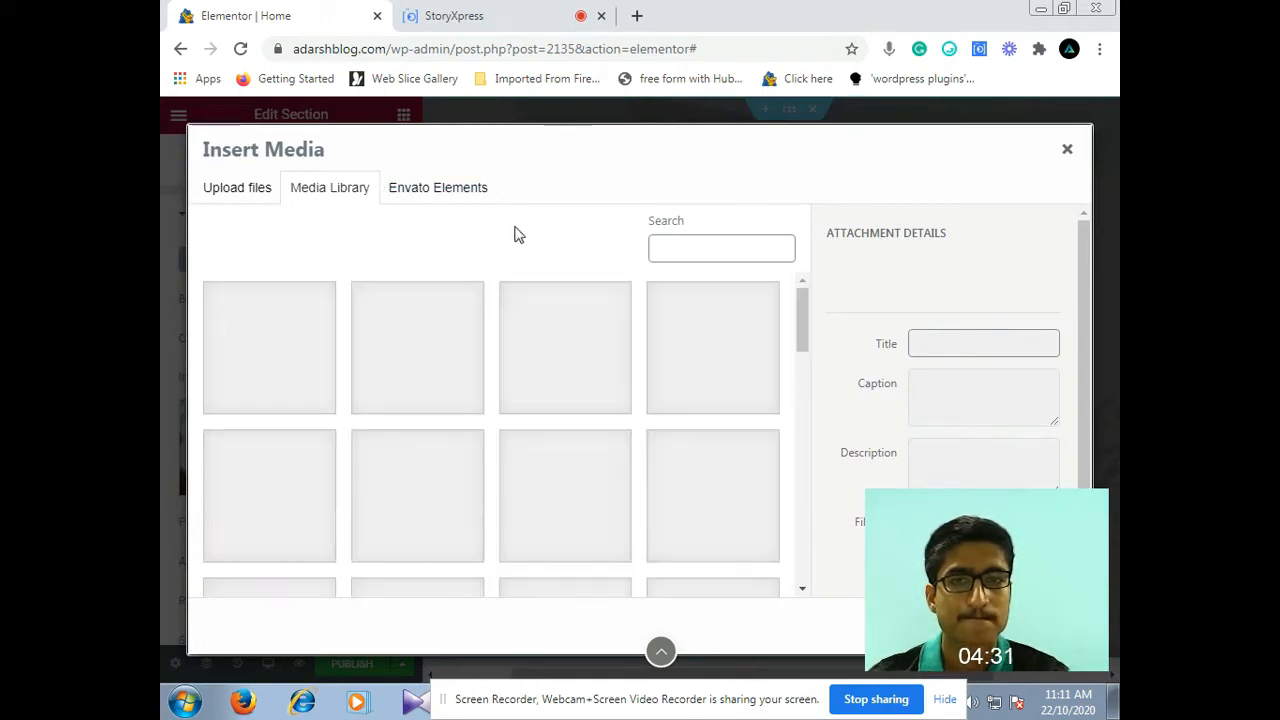
Look through the media library and upload "Blue Marketing Start-up Business Facebook Cover" from the MEmu Photo folder in Pictures
{"action": "scroll", "coordinate": [512, 457], "scroll_direction": "down", "scroll_amount": 2}
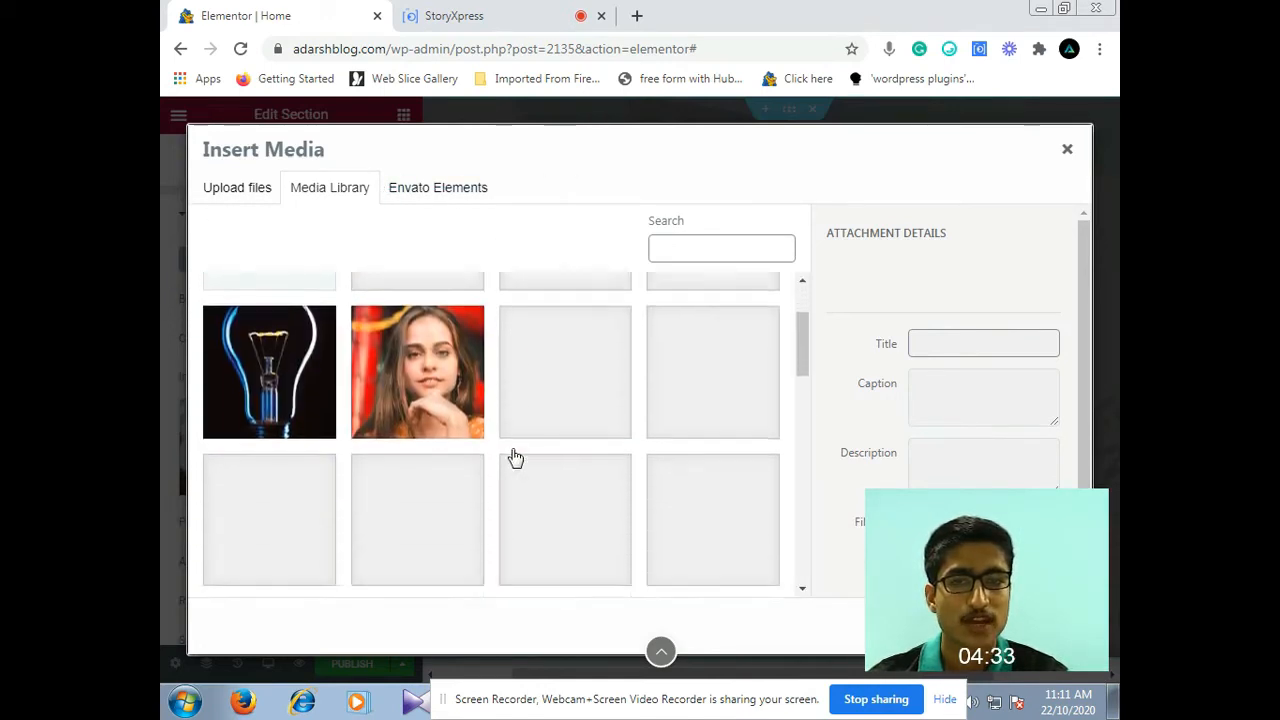
{"action": "scroll", "coordinate": [512, 457], "scroll_direction": "up", "scroll_amount": 2}
{"action": "scroll", "coordinate": [512, 457], "scroll_direction": "down", "scroll_amount": 6}
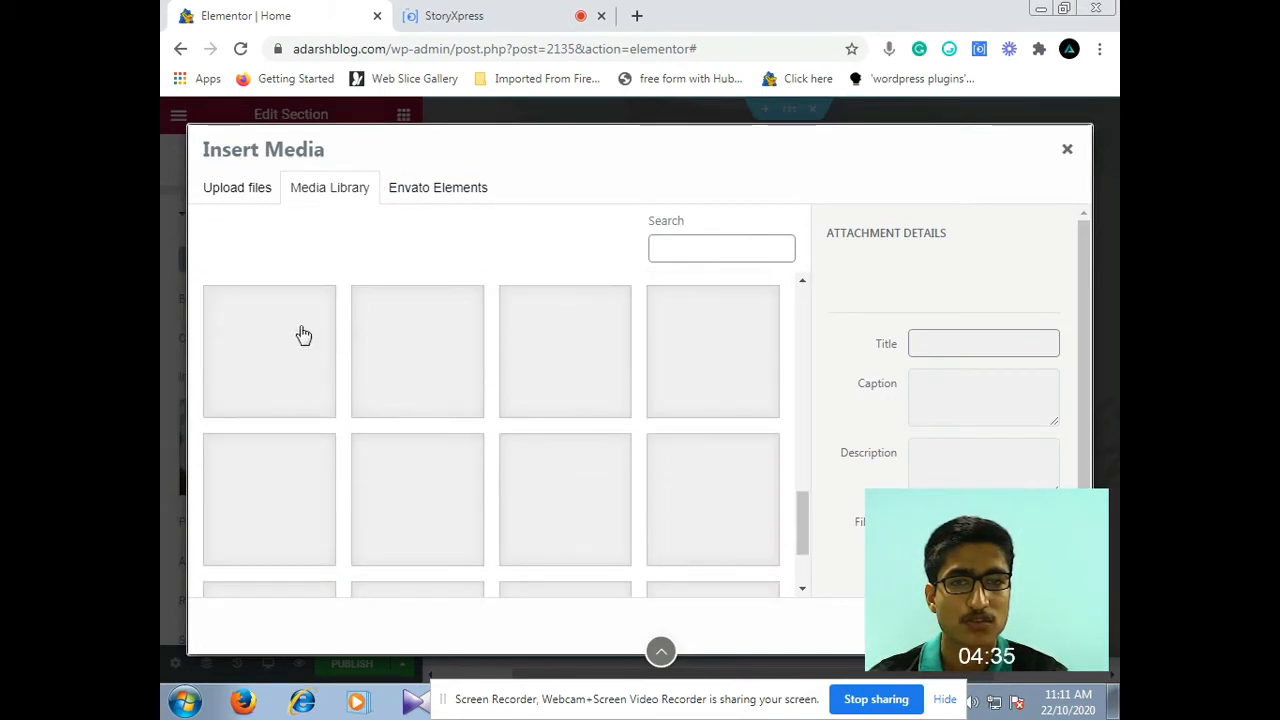
{"action": "scroll", "coordinate": [300, 334], "scroll_direction": "up", "scroll_amount": 1}
{"action": "left_click", "coordinate": [247, 190]}
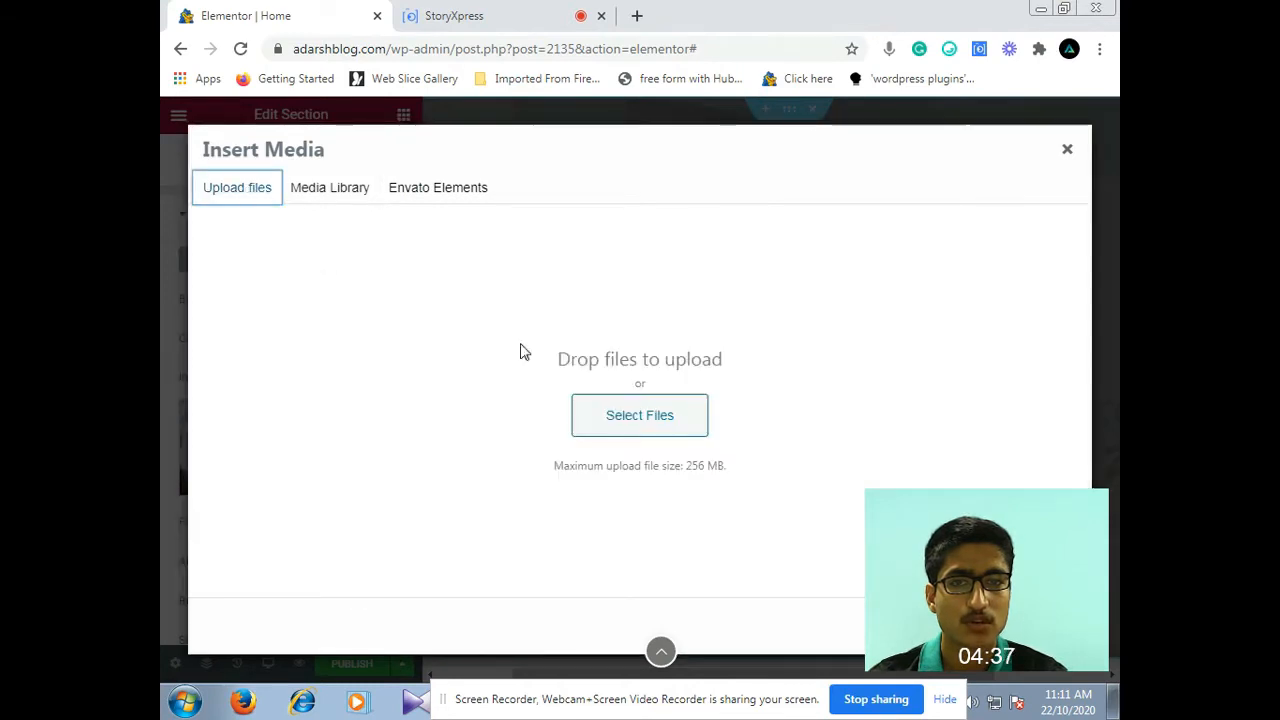
{"action": "left_click", "coordinate": [661, 419]}
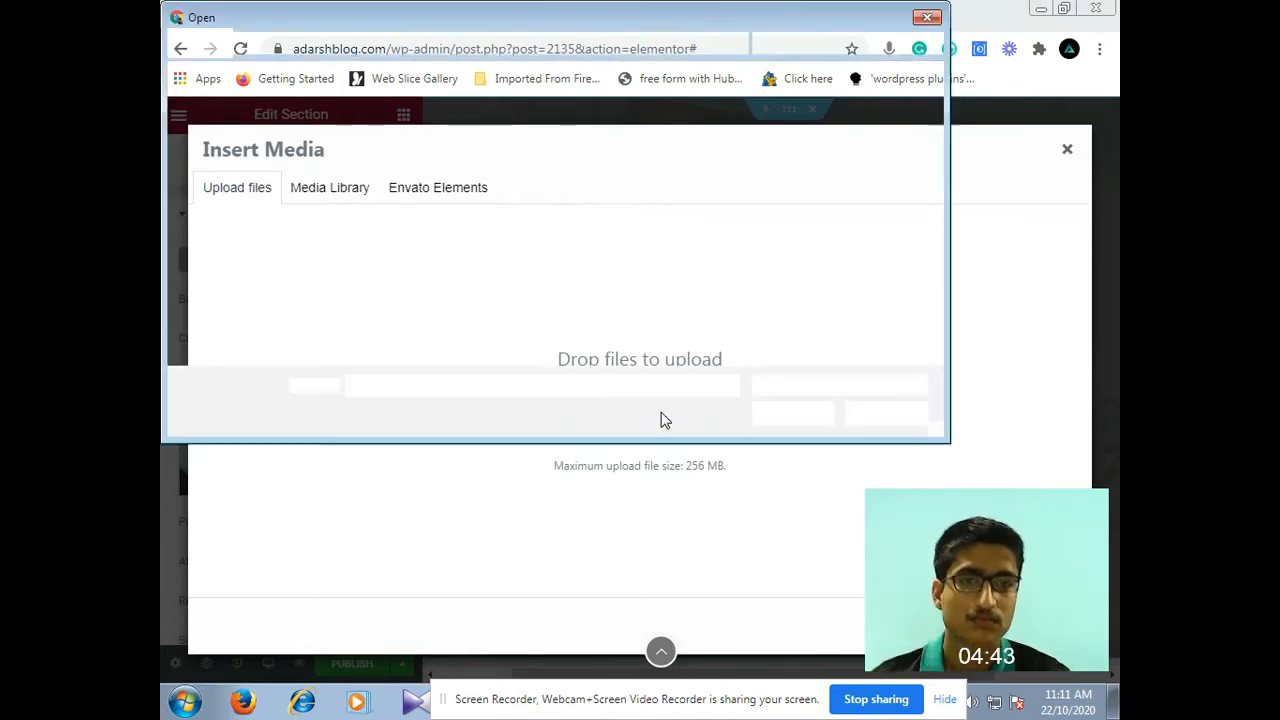
{"action": "left_click", "coordinate": [263, 287]}
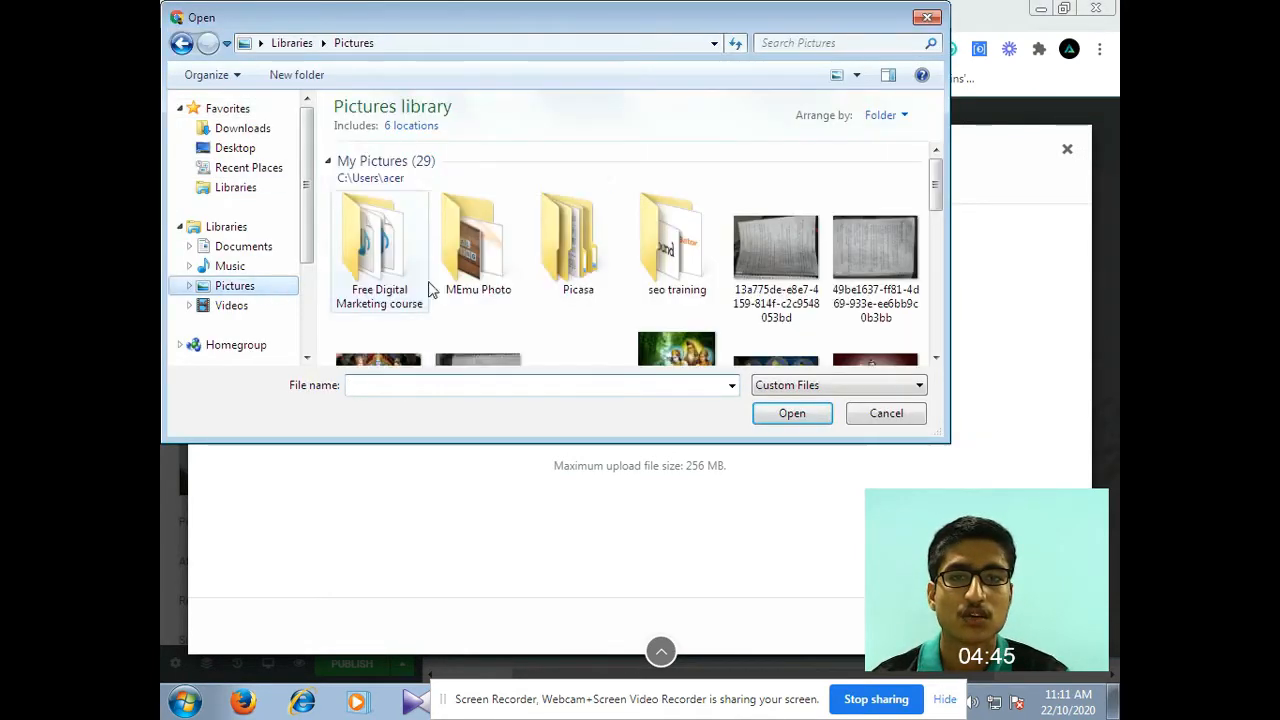
{"action": "double_click", "coordinate": [457, 270]}
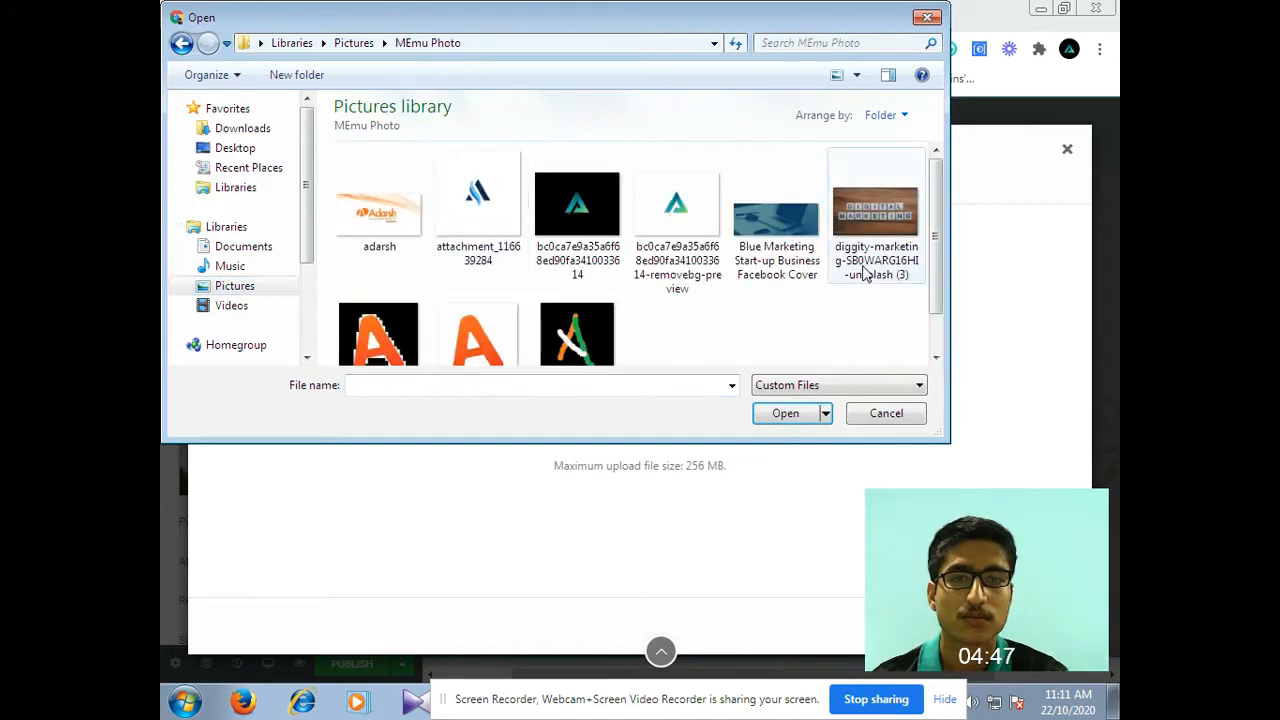
{"action": "left_click", "coordinate": [790, 252]}
{"action": "left_click", "coordinate": [785, 413]}
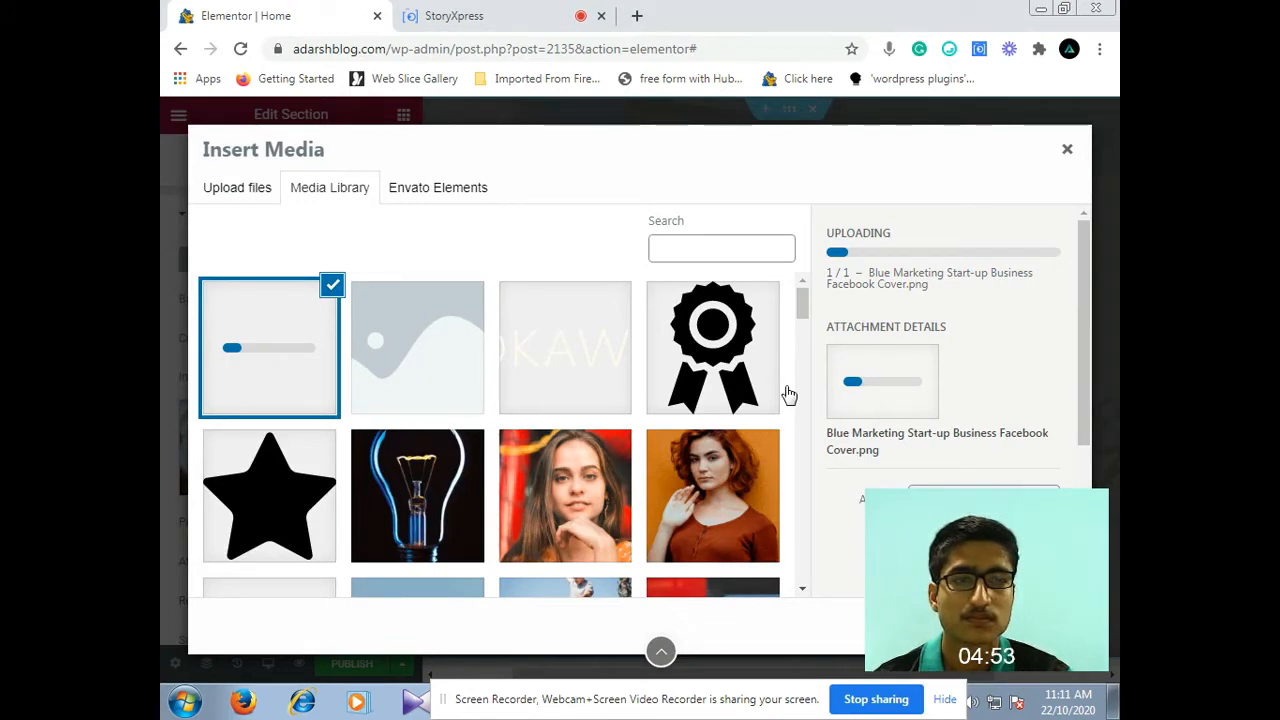
{"action": "left_click_drag", "start_coordinate": [831, 151], "coordinate": [828, 302]}
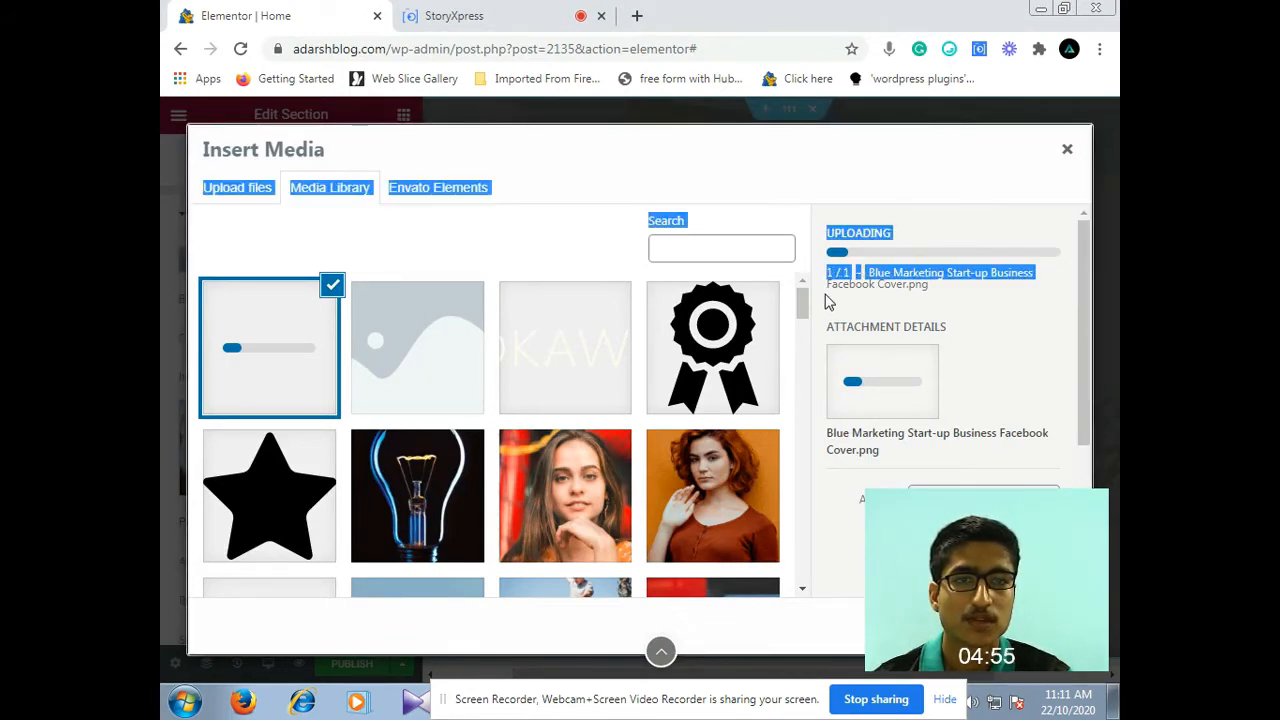
{"action": "left_click", "coordinate": [755, 180]}
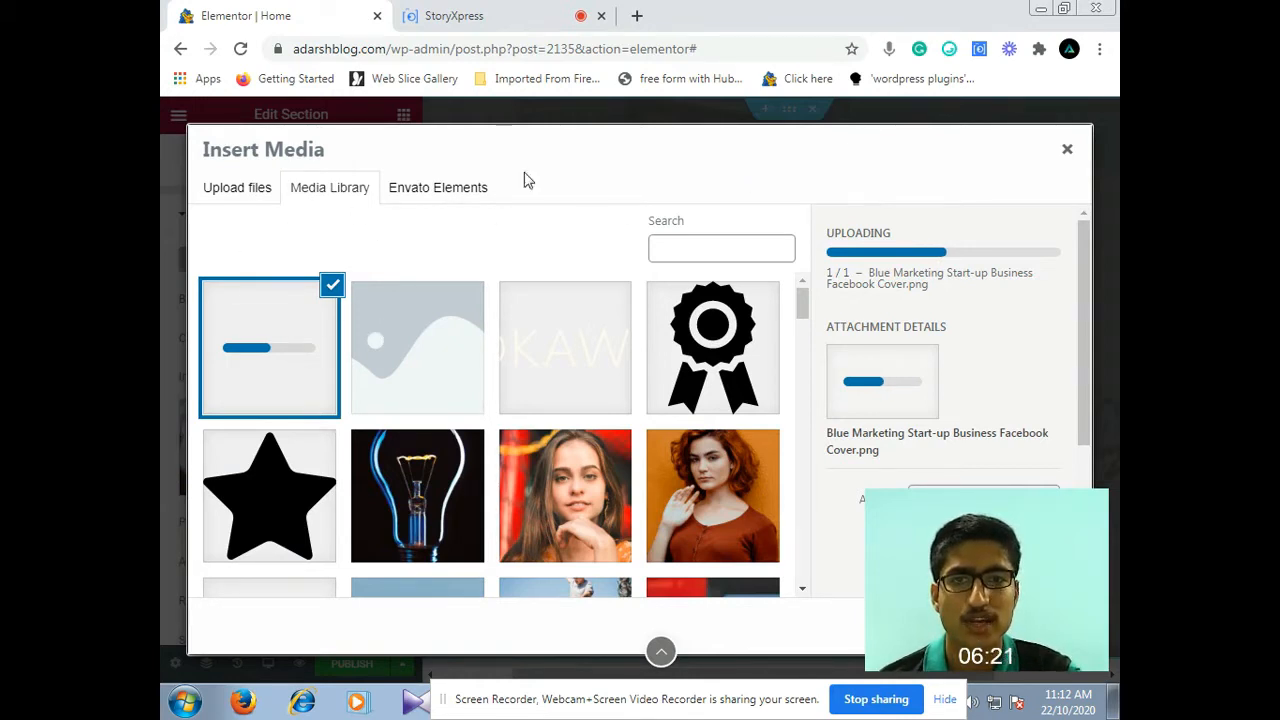
Search the web for "elementor pro" in a new browser tab and open the official Elementor Pro page
{"action": "left_click", "coordinate": [635, 18]}
{"action": "type", "text": "ele"}
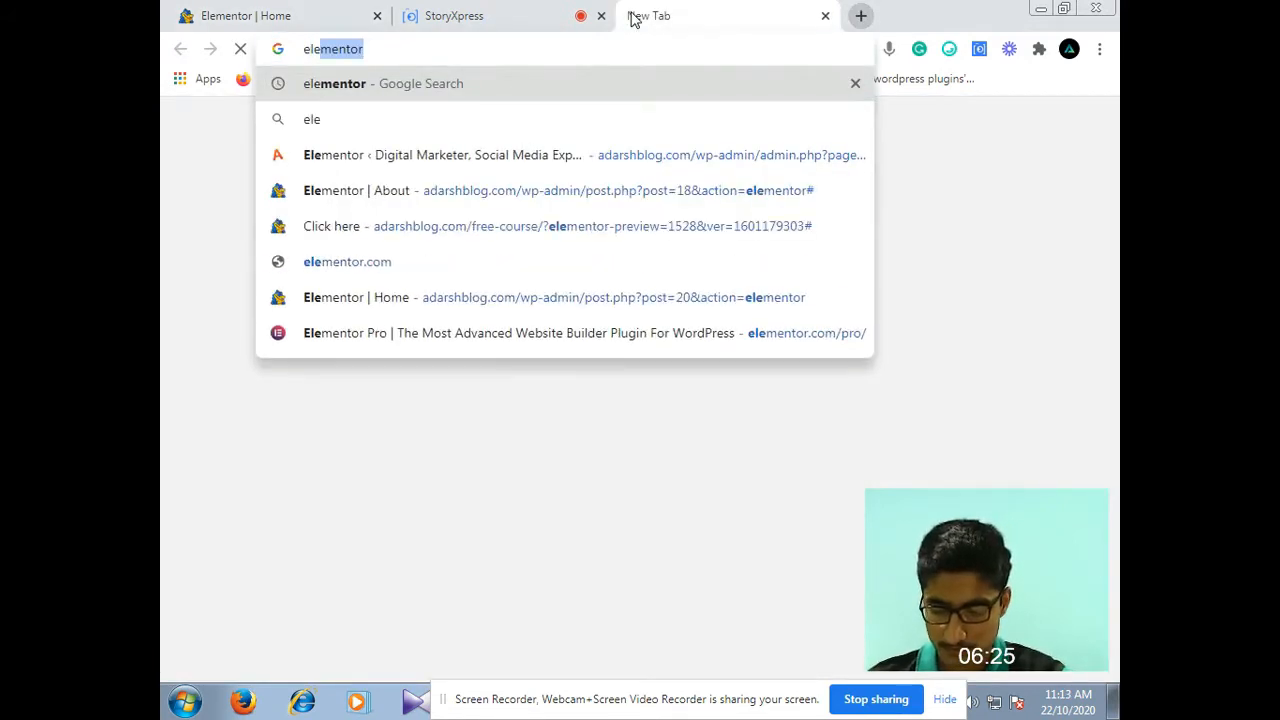
{"action": "type", "text": "mentor"}
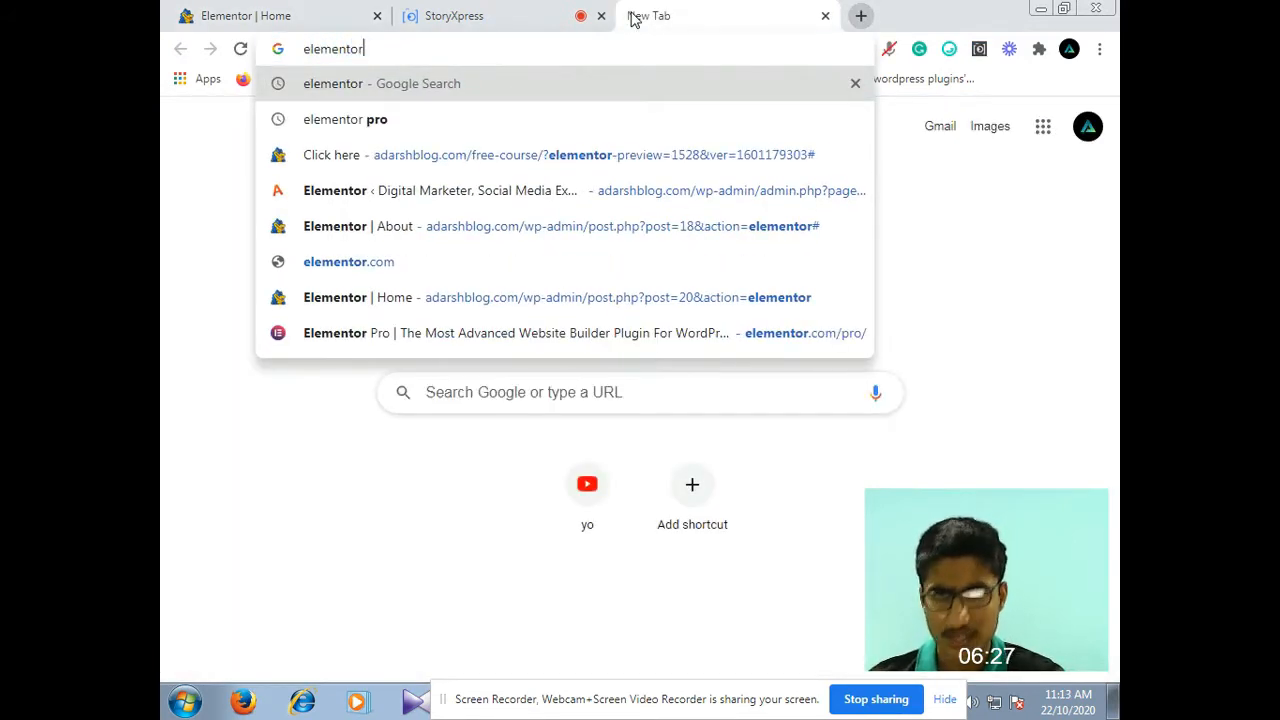
{"action": "type", "text": " pro"}
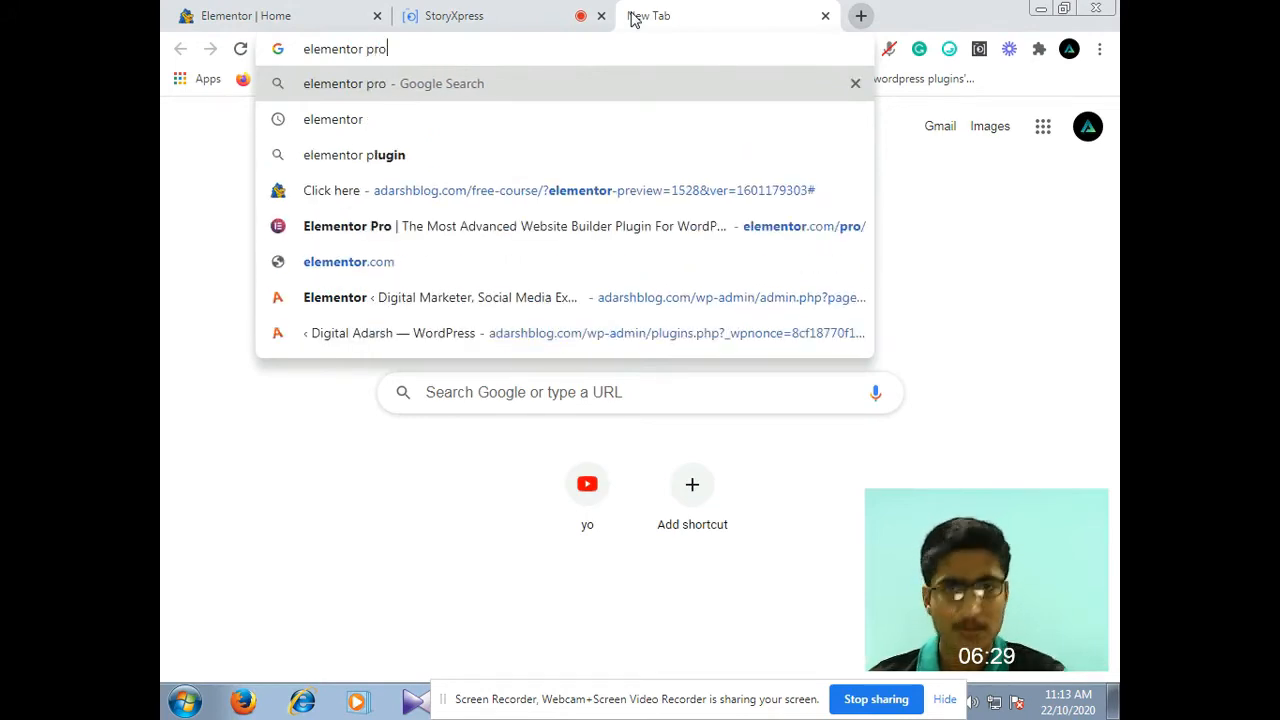
{"action": "key", "text": "Return"}
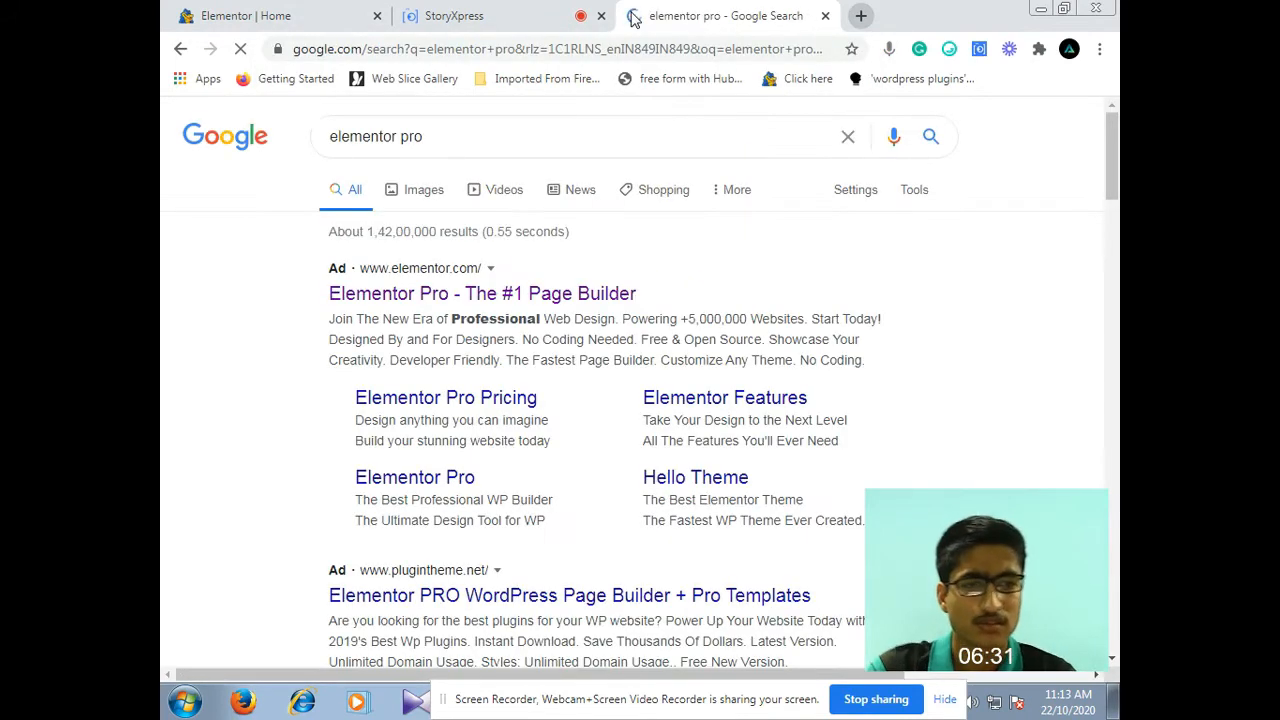
{"action": "left_click", "coordinate": [416, 296]}
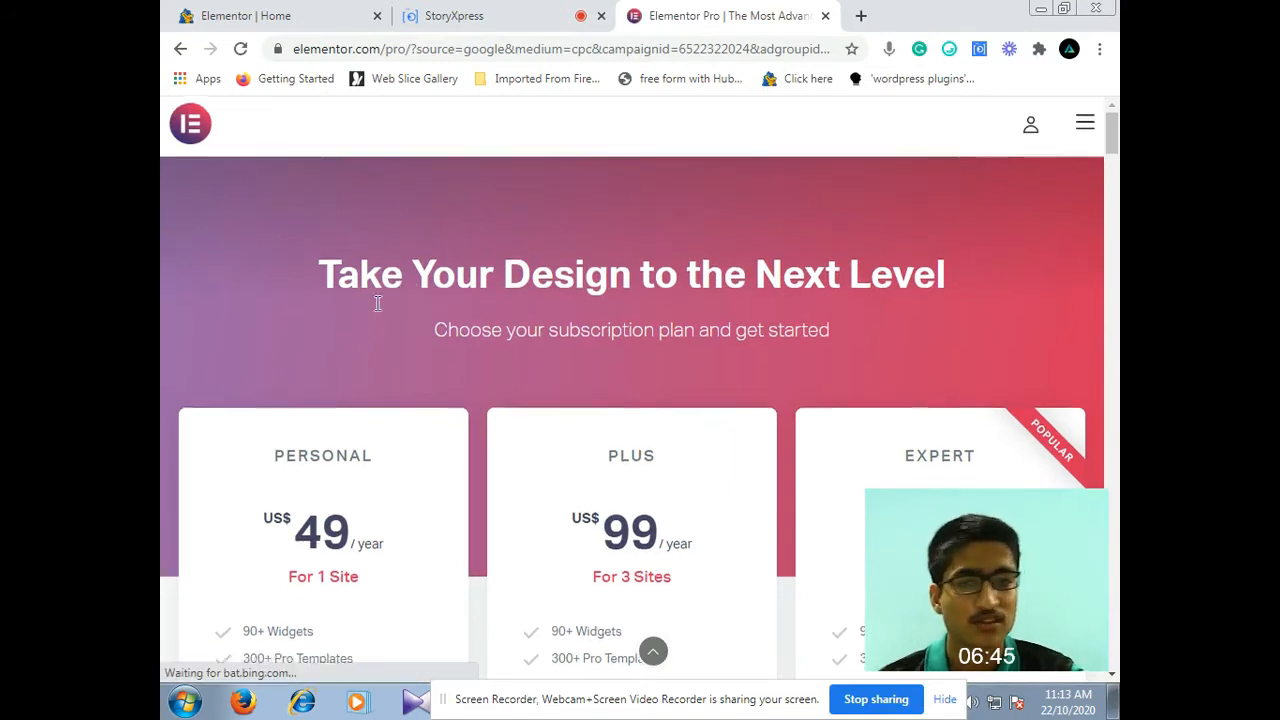
Examine the Personal plan's feature list, highlighting its Pro templates, yearly updates, WooCommerce Builder and widgets entries
{"action": "scroll", "coordinate": [380, 294], "scroll_direction": "down", "scroll_amount": 2}
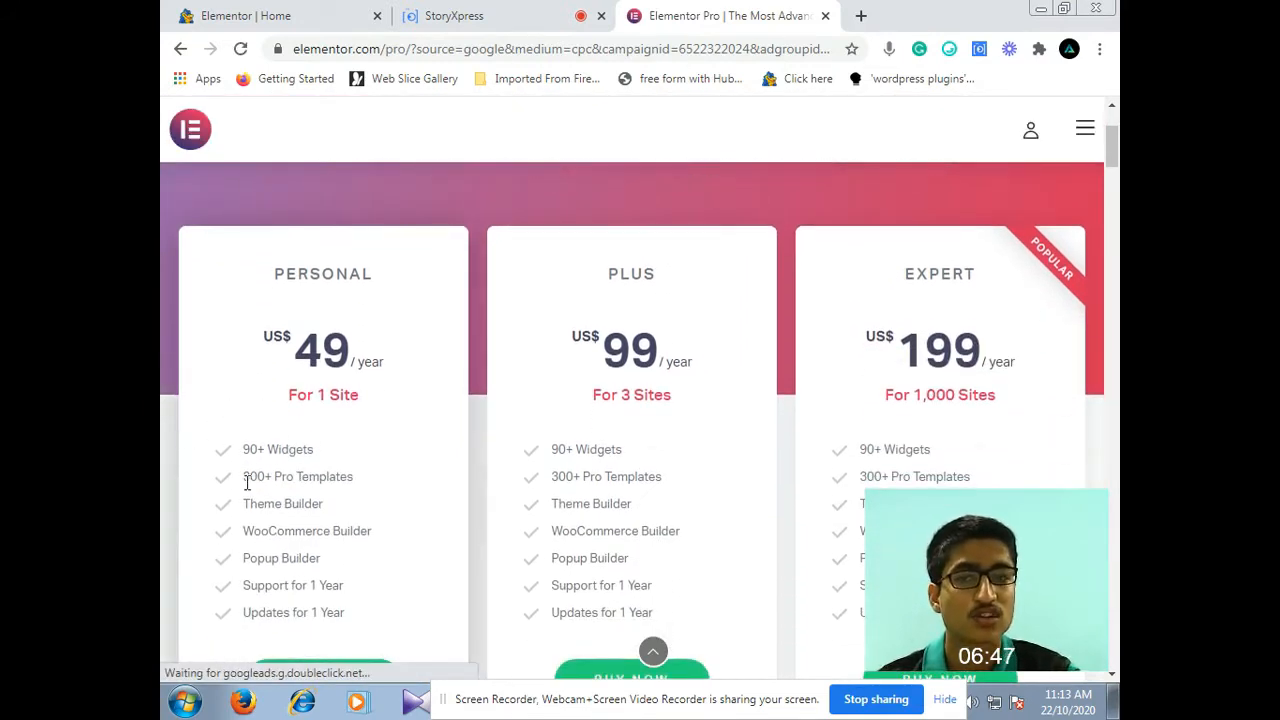
{"action": "left_click_drag", "start_coordinate": [282, 481], "coordinate": [407, 487]}
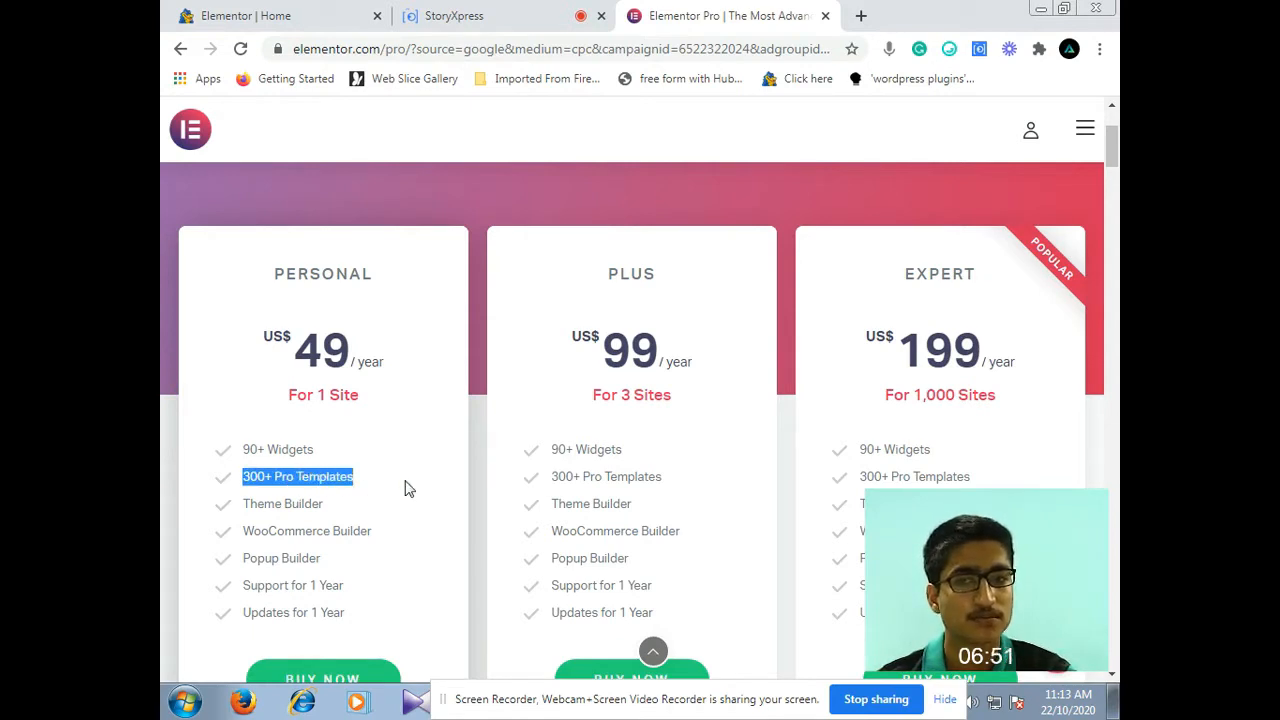
{"action": "left_click_drag", "start_coordinate": [235, 489], "coordinate": [366, 488]}
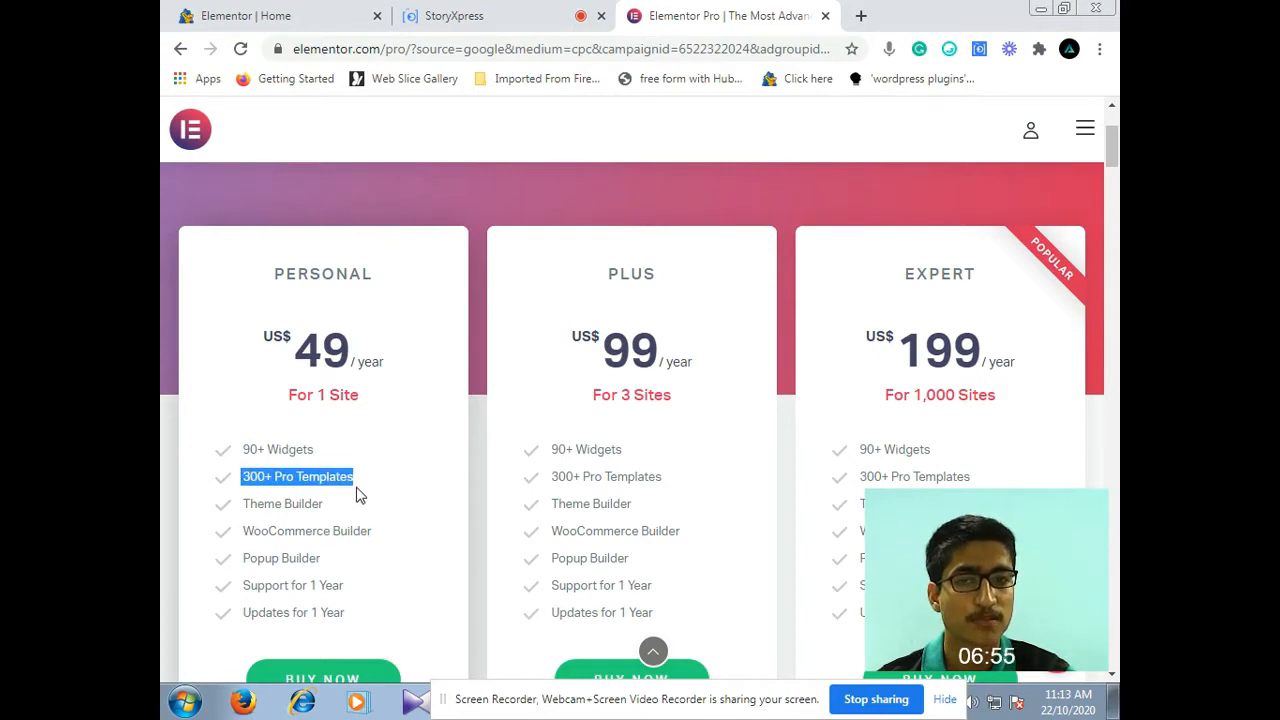
{"action": "scroll", "coordinate": [360, 490], "scroll_direction": "down", "scroll_amount": 1}
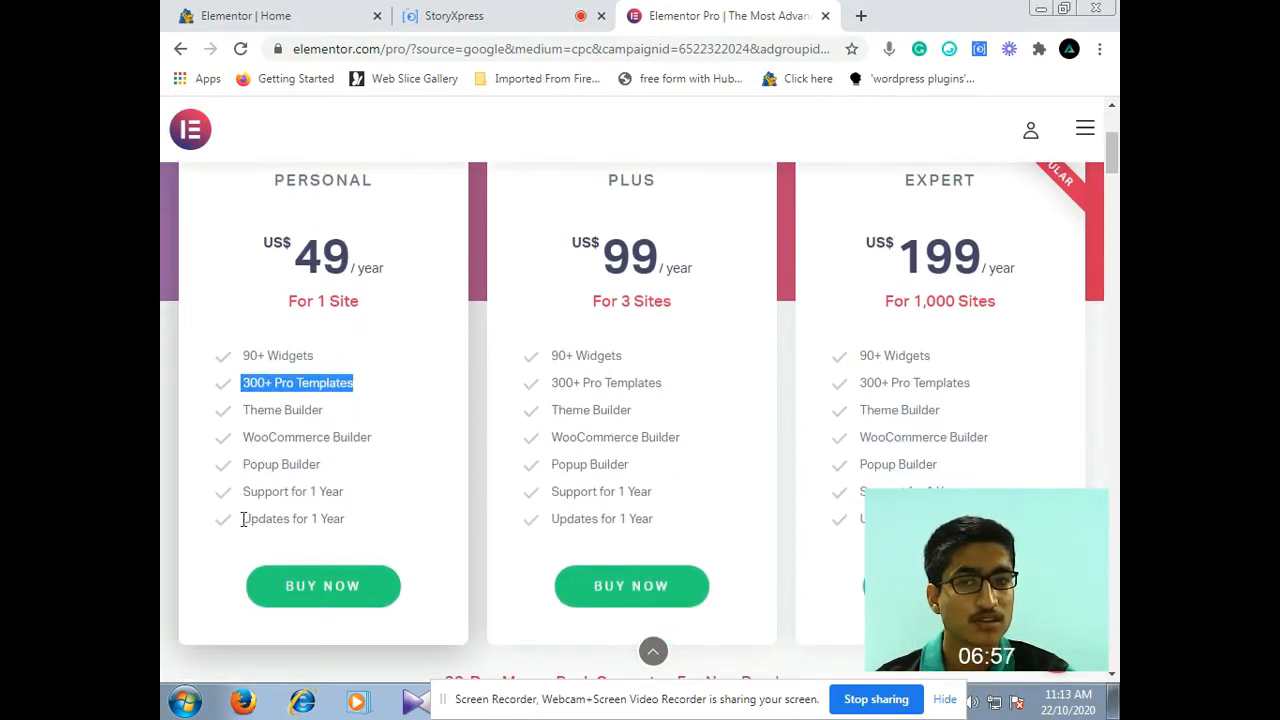
{"action": "left_click_drag", "start_coordinate": [243, 518], "coordinate": [385, 524]}
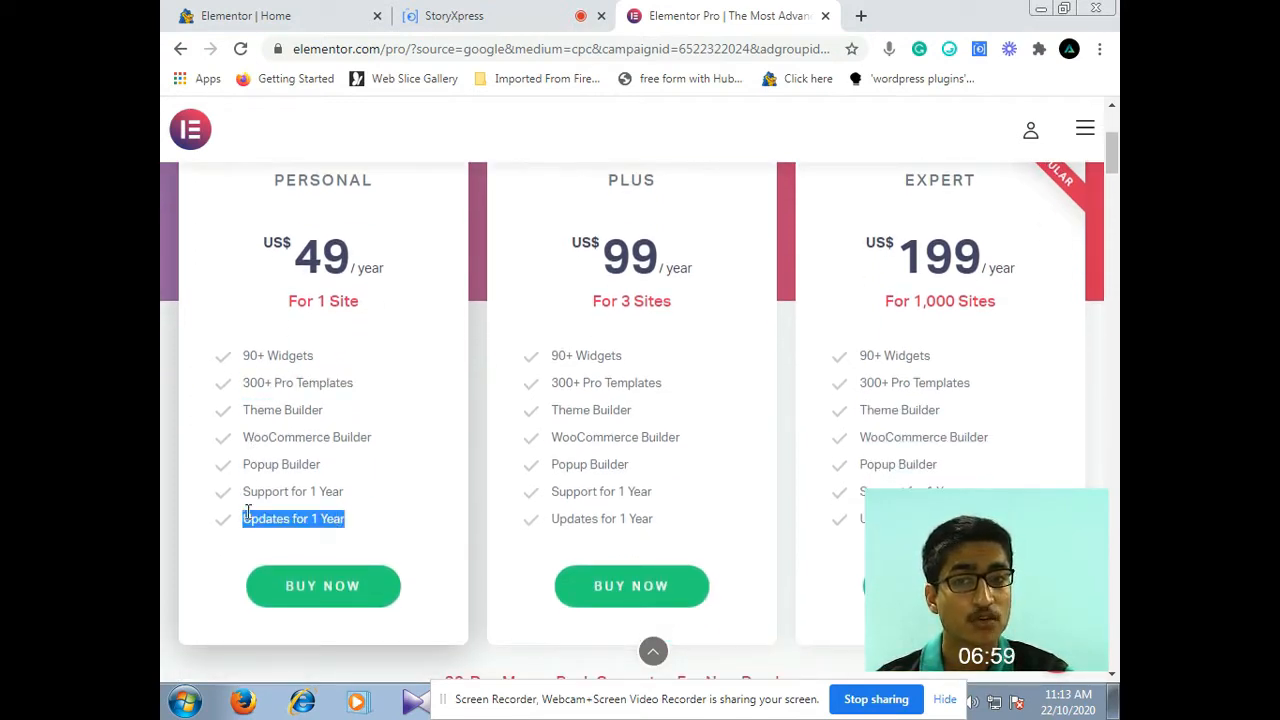
{"action": "left_click_drag", "start_coordinate": [240, 437], "coordinate": [386, 450]}
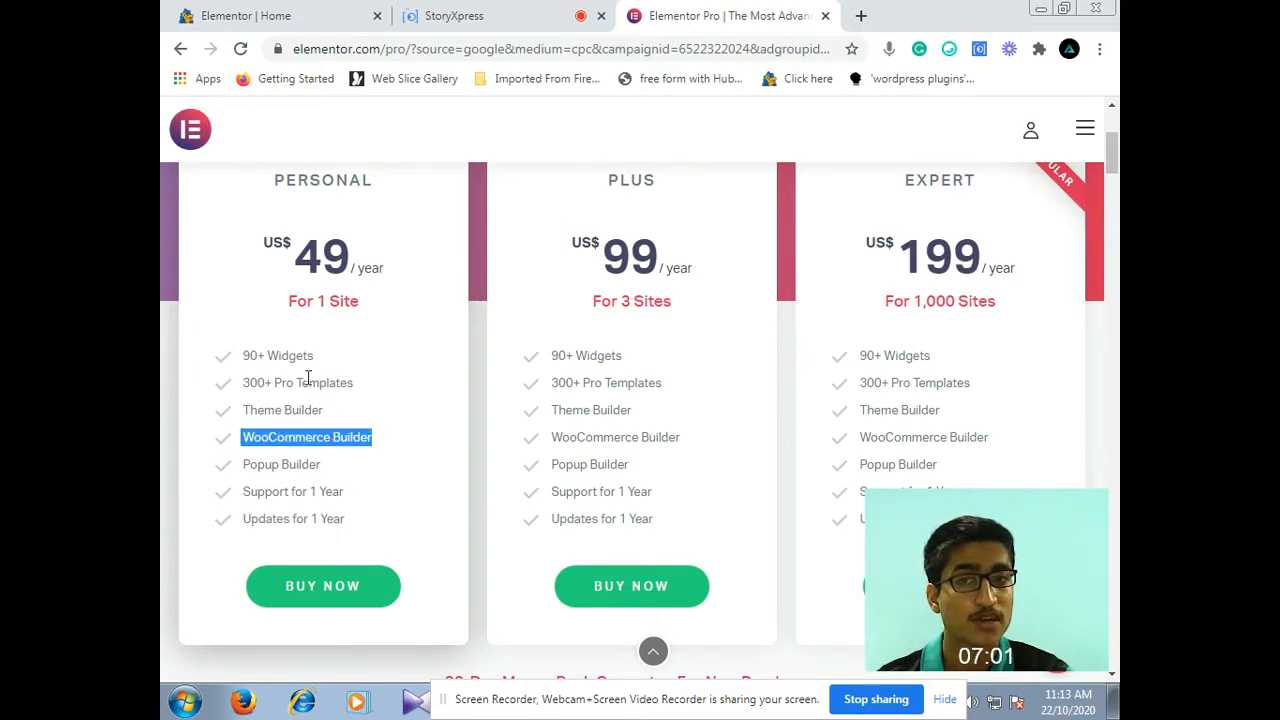
{"action": "left_click_drag", "start_coordinate": [226, 356], "coordinate": [306, 356]}
Read the money-back guarantee and the reasons to upgrade to Pro, continuing down to the Pro widgets overview
{"action": "scroll", "coordinate": [320, 380], "scroll_direction": "down", "scroll_amount": 2}
{"action": "scroll", "coordinate": [323, 387], "scroll_direction": "down", "scroll_amount": 3}
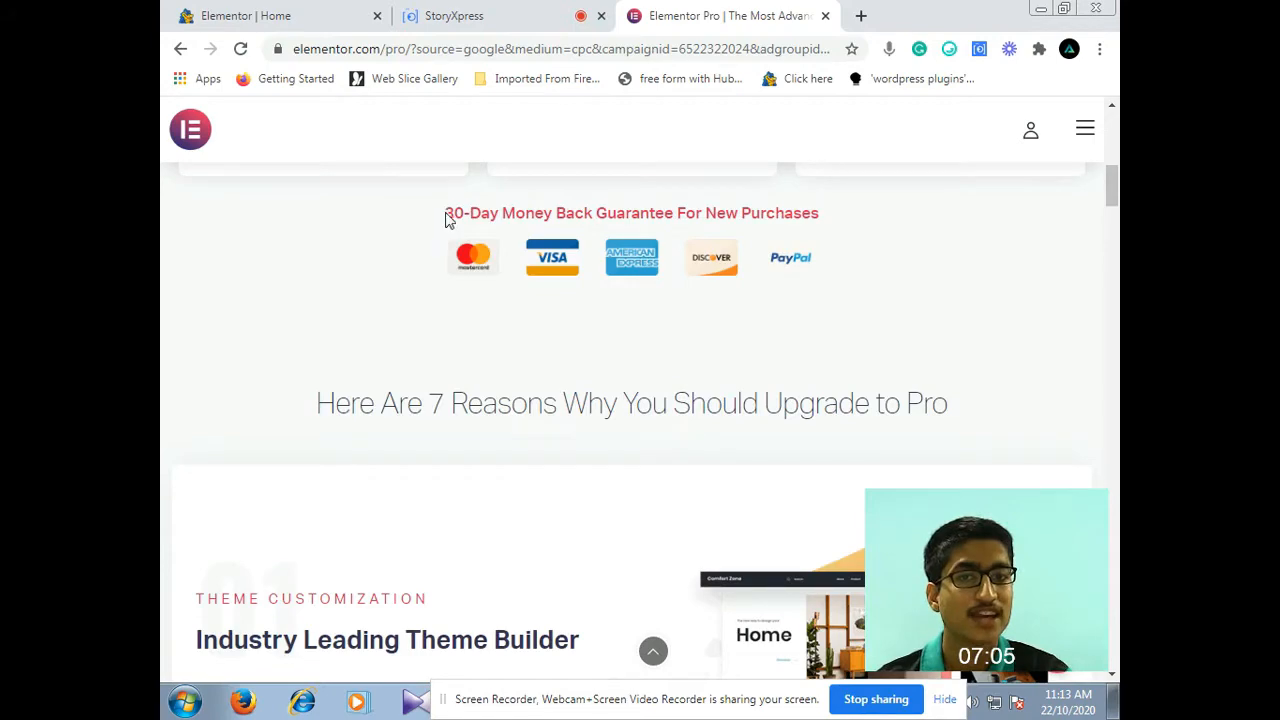
{"action": "left_click_drag", "start_coordinate": [443, 208], "coordinate": [926, 214]}
{"action": "scroll", "coordinate": [926, 280], "scroll_direction": "down", "scroll_amount": 3}
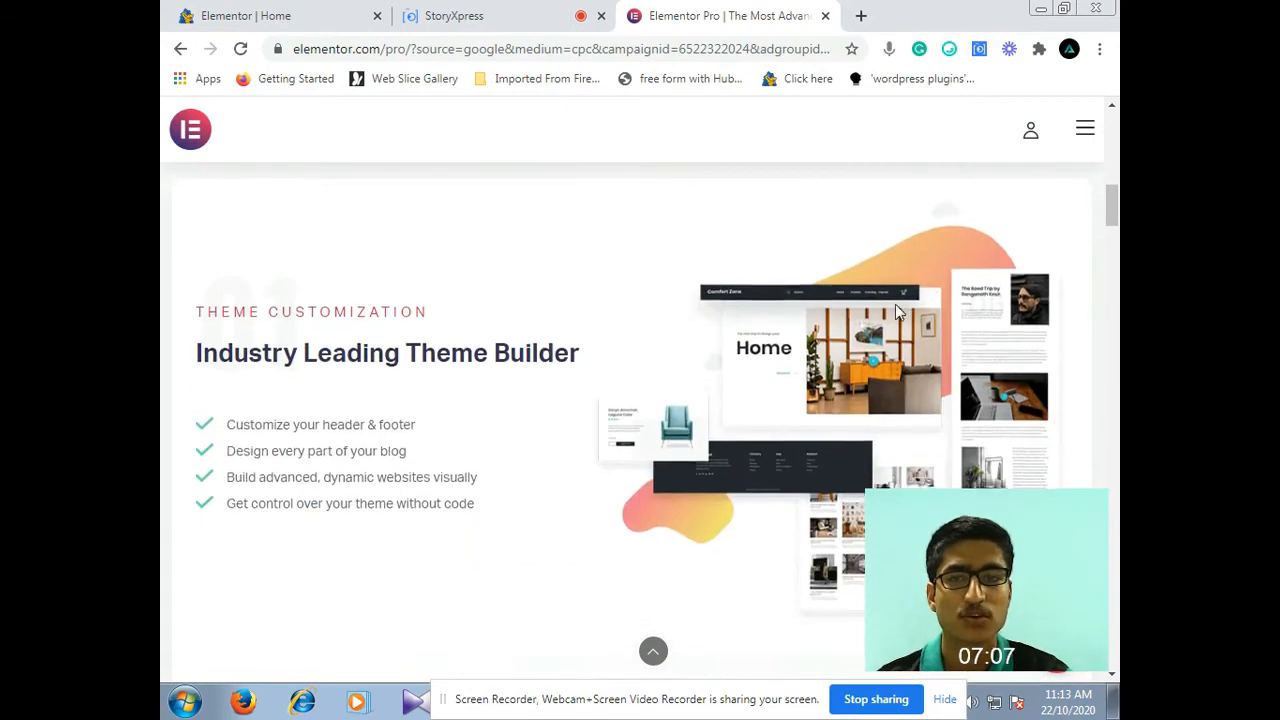
{"action": "scroll", "coordinate": [682, 320], "scroll_direction": "down", "scroll_amount": 2}
{"action": "scroll", "coordinate": [261, 267], "scroll_direction": "up", "scroll_amount": 1}
{"action": "scroll", "coordinate": [437, 374], "scroll_direction": "down", "scroll_amount": 10}
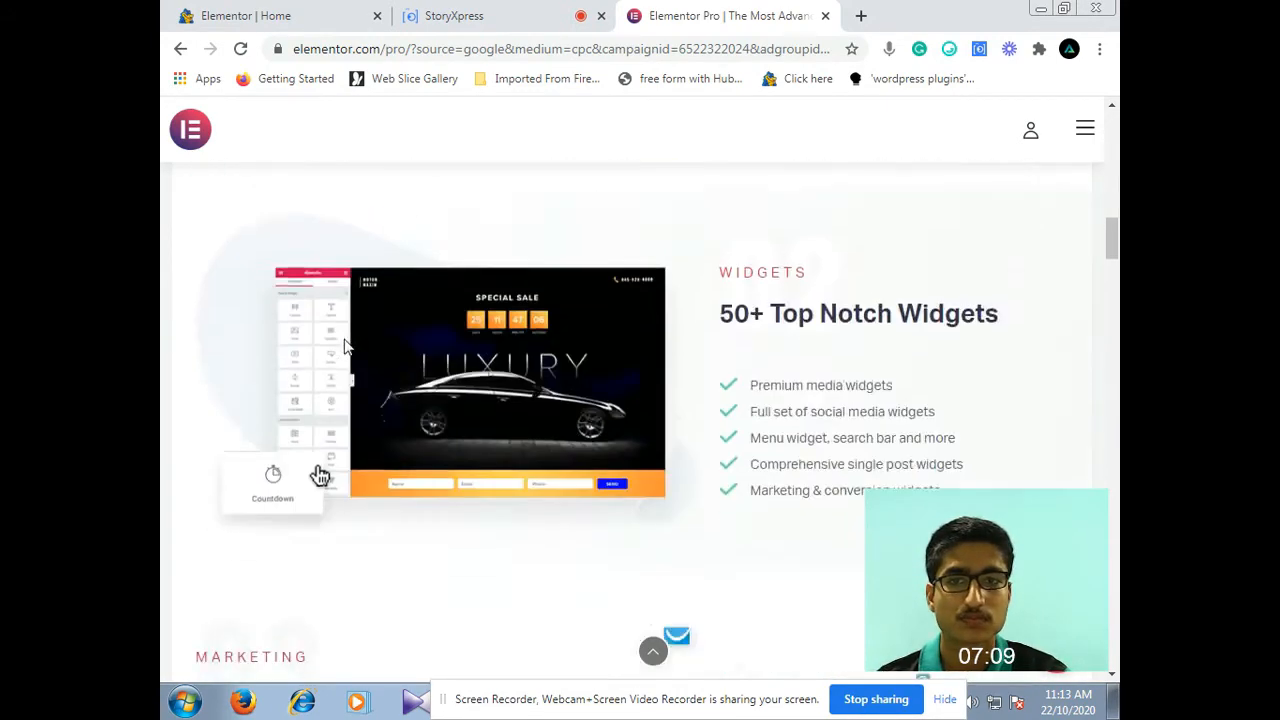
{"action": "scroll", "coordinate": [465, 475], "scroll_direction": "down", "scroll_amount": 2}
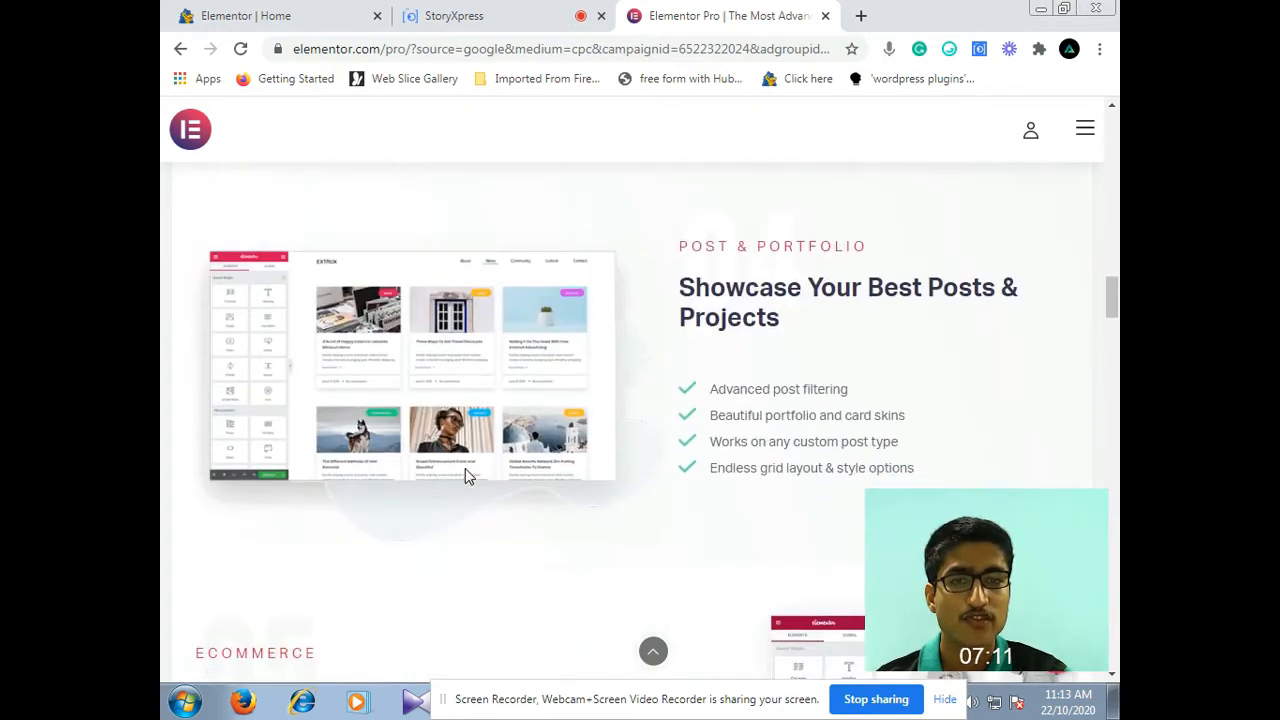
{"action": "scroll", "coordinate": [1023, 374], "scroll_direction": "down", "scroll_amount": 5}
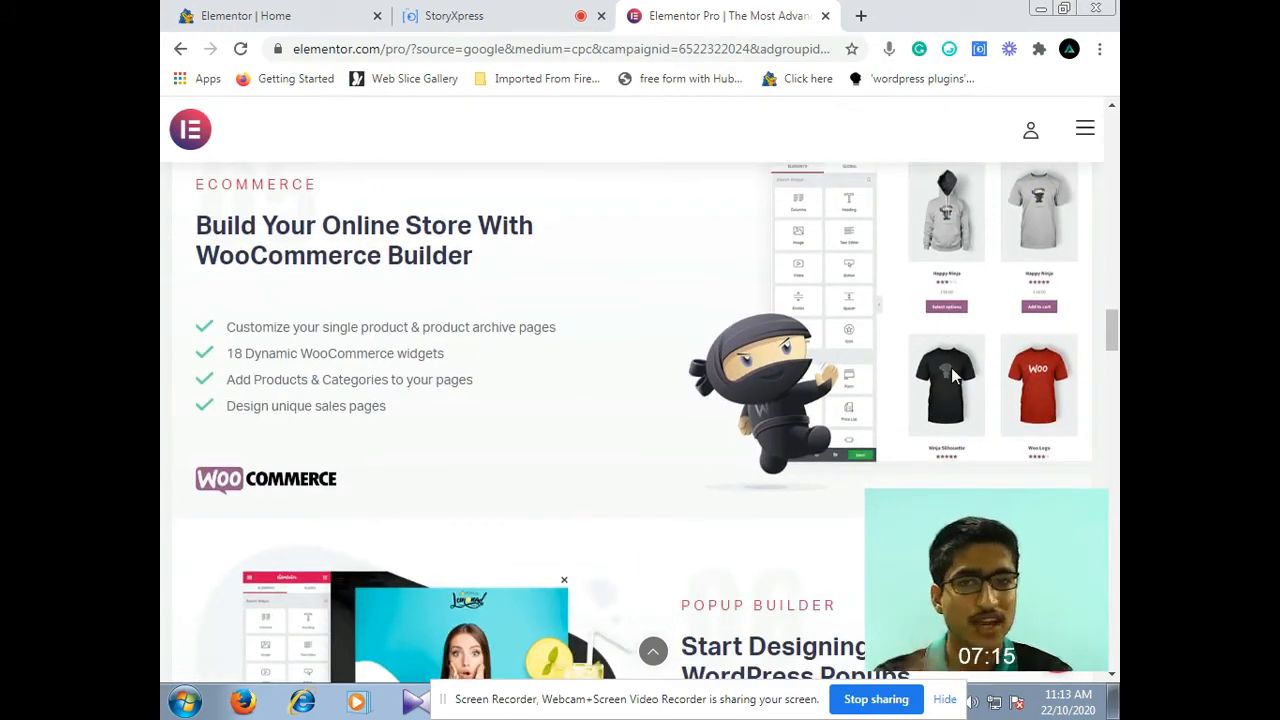
{"action": "scroll", "coordinate": [951, 374], "scroll_direction": "down", "scroll_amount": 5}
{"action": "scroll", "coordinate": [603, 337], "scroll_direction": "down", "scroll_amount": 7}
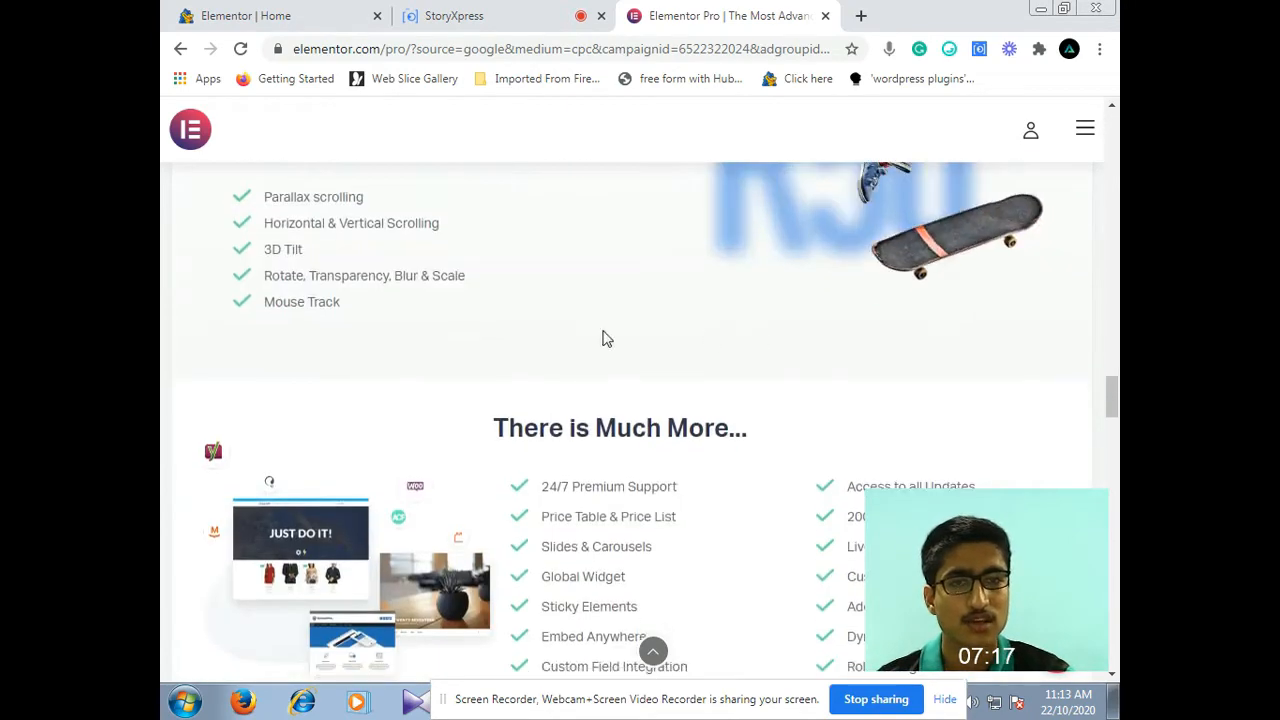
{"action": "scroll", "coordinate": [610, 326], "scroll_direction": "down", "scroll_amount": 3}
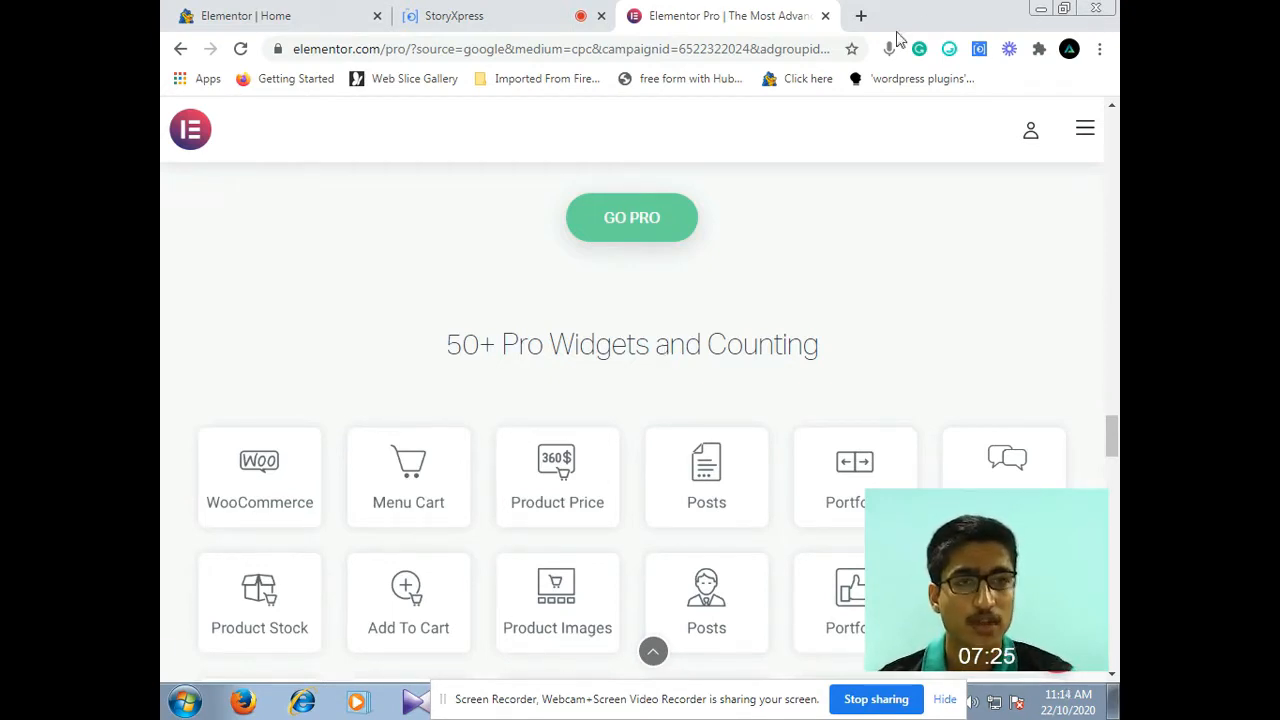
Open adarshblog.com in a new browser tab and look over its live home page
{"action": "left_click", "coordinate": [860, 15]}
{"action": "type", "text": "adarshblog.com"}
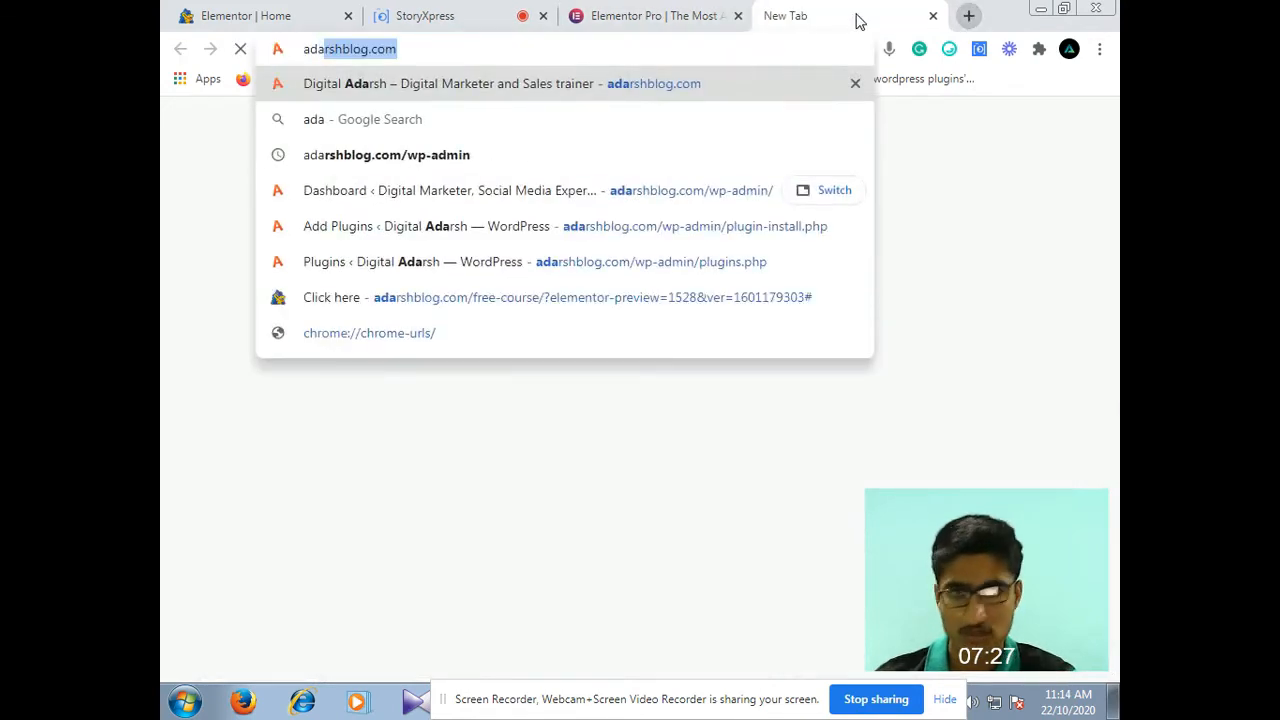
{"action": "key", "text": "Return"}
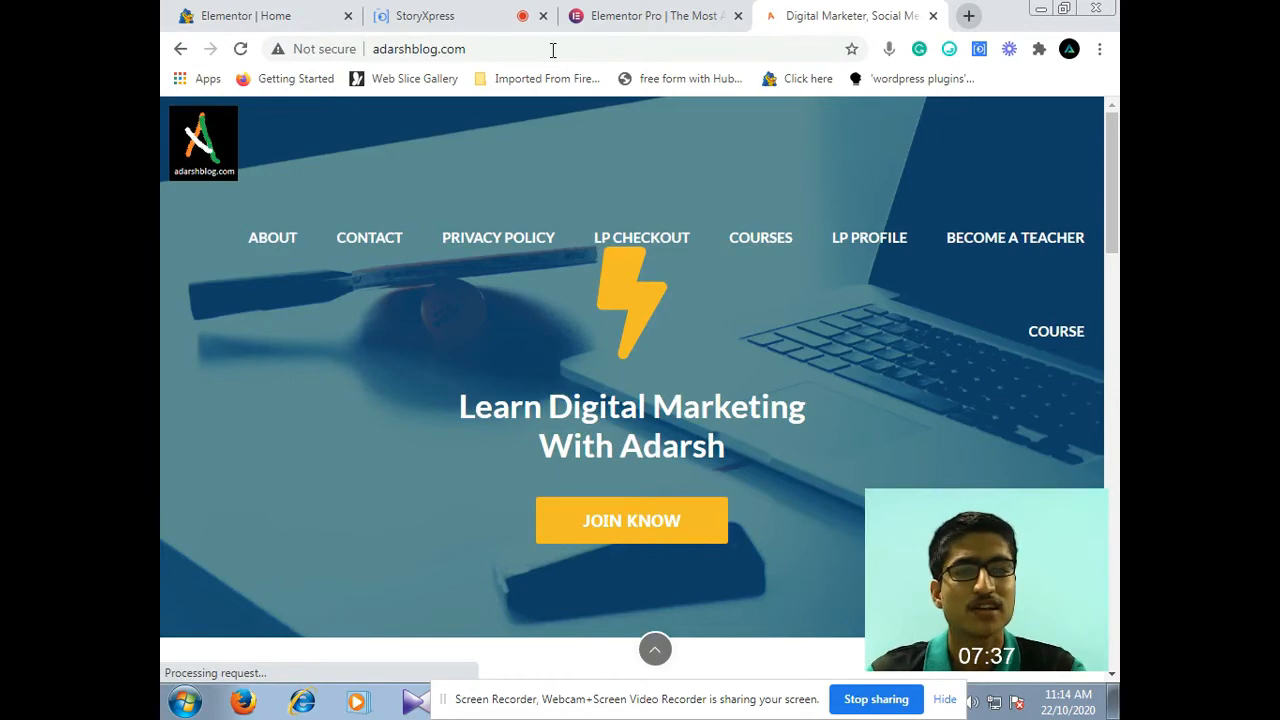
{"action": "scroll", "coordinate": [645, 400], "scroll_direction": "down", "scroll_amount": 6}
{"action": "scroll", "coordinate": [647, 405], "scroll_direction": "up", "scroll_amount": 6}
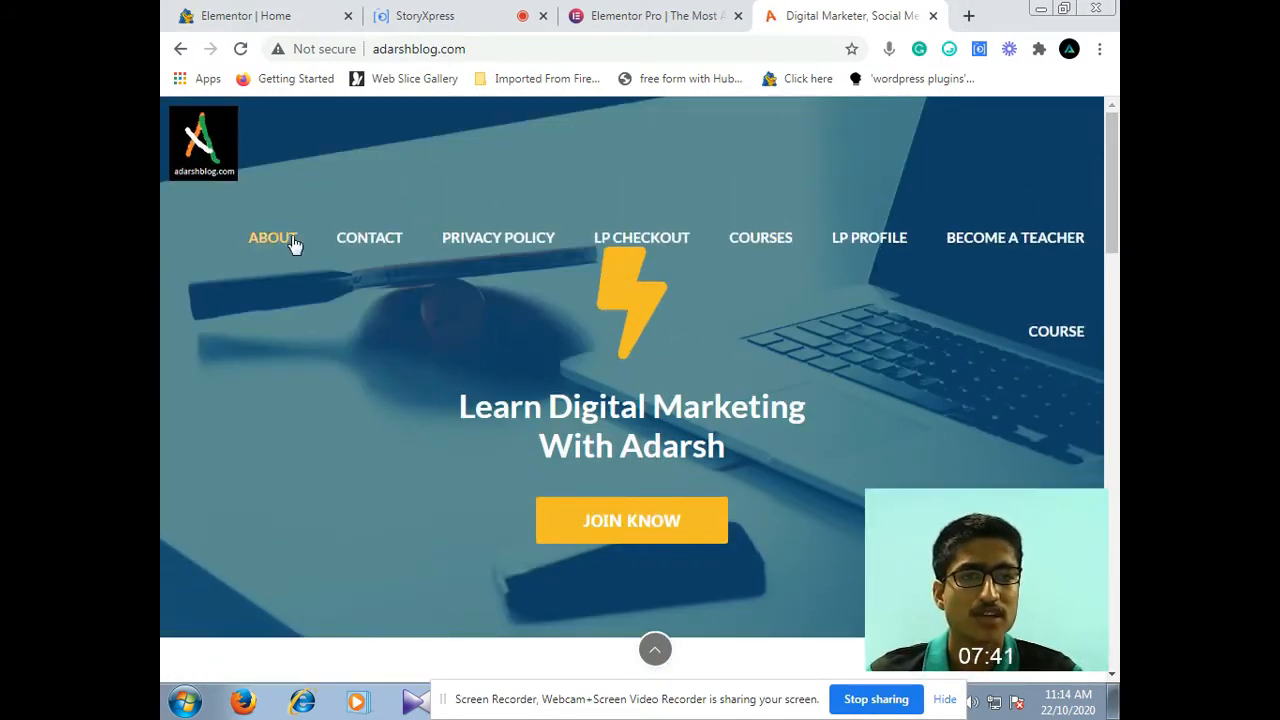
Open the live site's Course page and look it over from the About the Course section to the footer and back
{"action": "scroll", "coordinate": [744, 402], "scroll_direction": "down", "scroll_amount": 3}
{"action": "scroll", "coordinate": [744, 402], "scroll_direction": "up", "scroll_amount": 3}
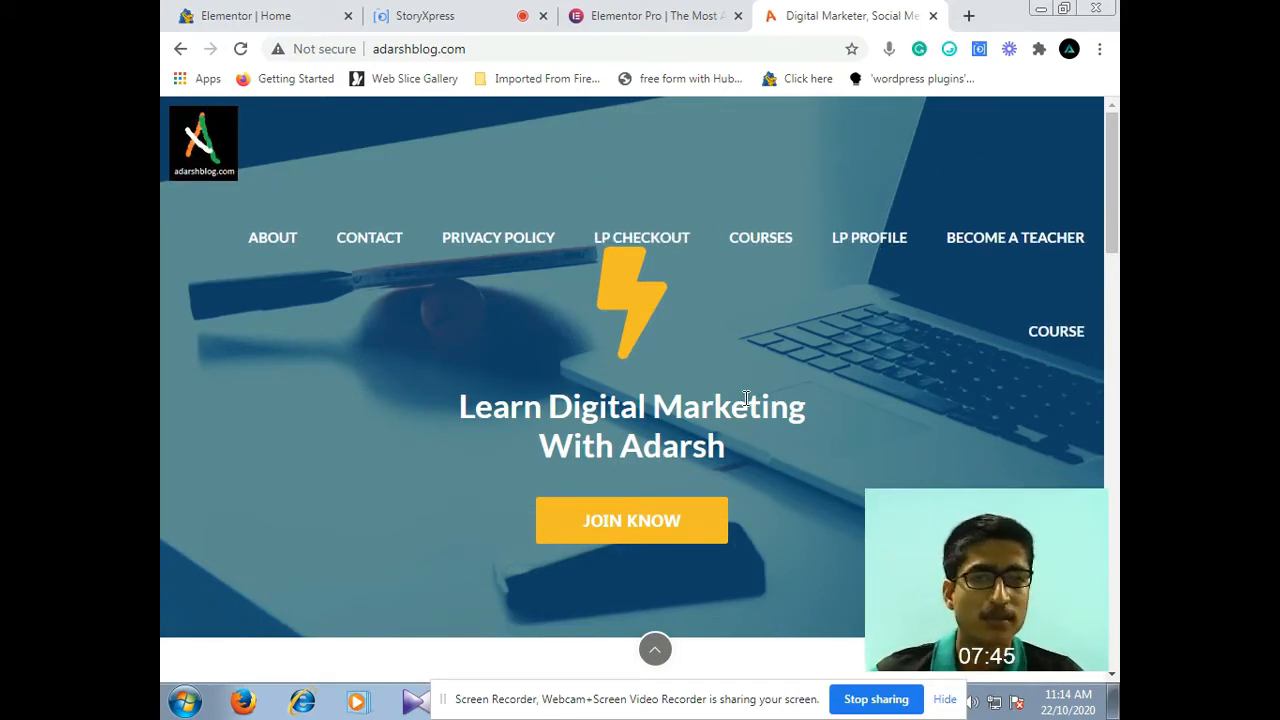
{"action": "scroll", "coordinate": [746, 398], "scroll_direction": "down", "scroll_amount": 3}
{"action": "scroll", "coordinate": [740, 405], "scroll_direction": "up", "scroll_amount": 3}
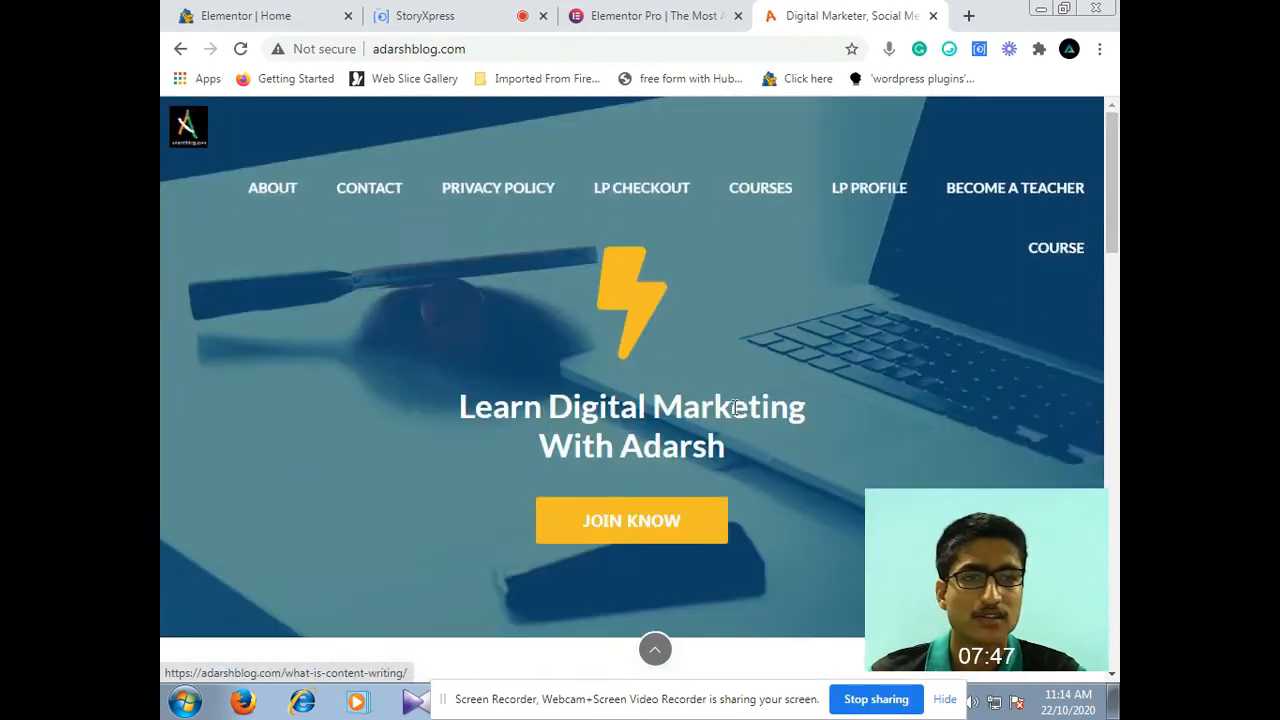
{"action": "left_click", "coordinate": [1072, 347]}
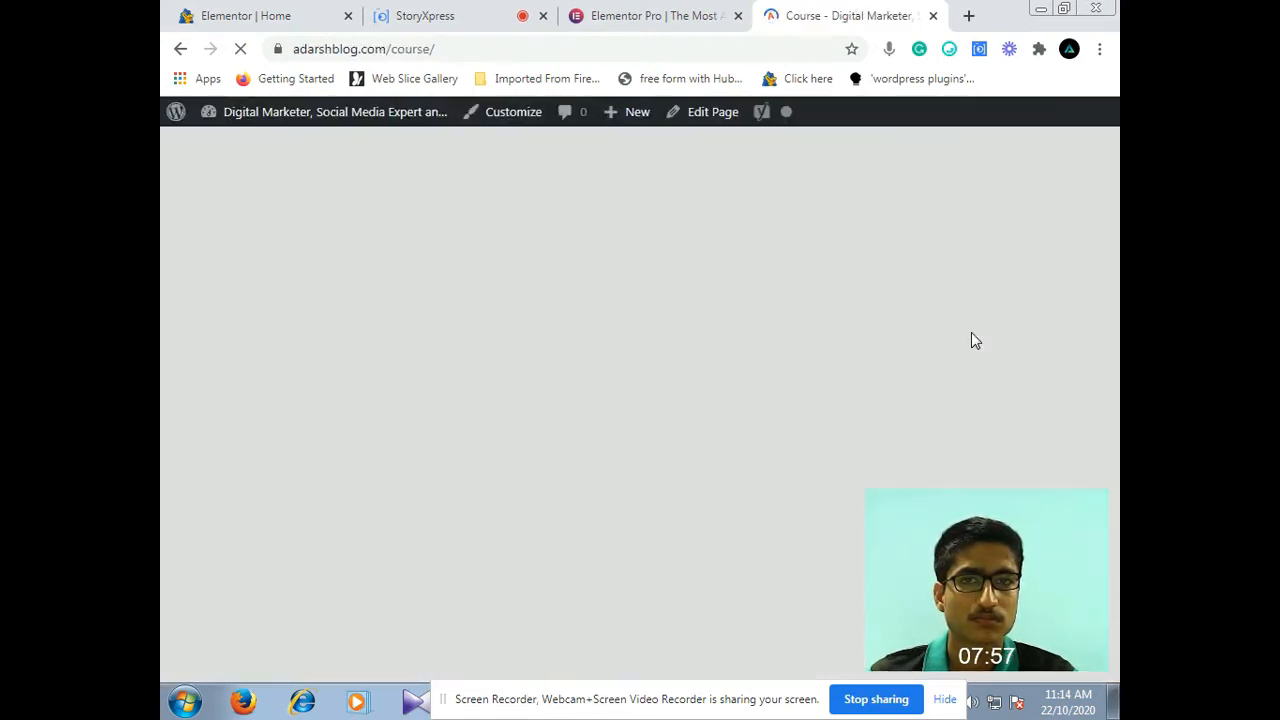
{"action": "scroll", "coordinate": [843, 360], "scroll_direction": "down", "scroll_amount": 10}
{"action": "scroll", "coordinate": [720, 350], "scroll_direction": "down", "scroll_amount": 15}
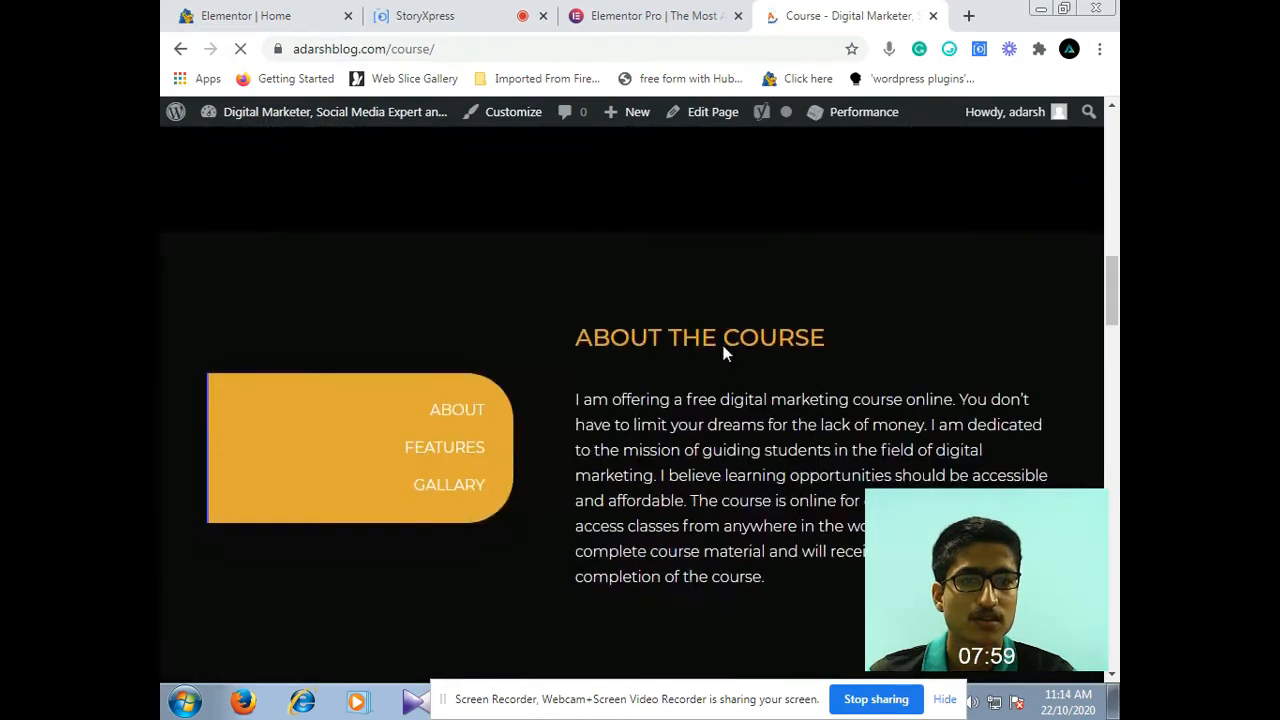
{"action": "scroll", "coordinate": [572, 403], "scroll_direction": "down", "scroll_amount": 4}
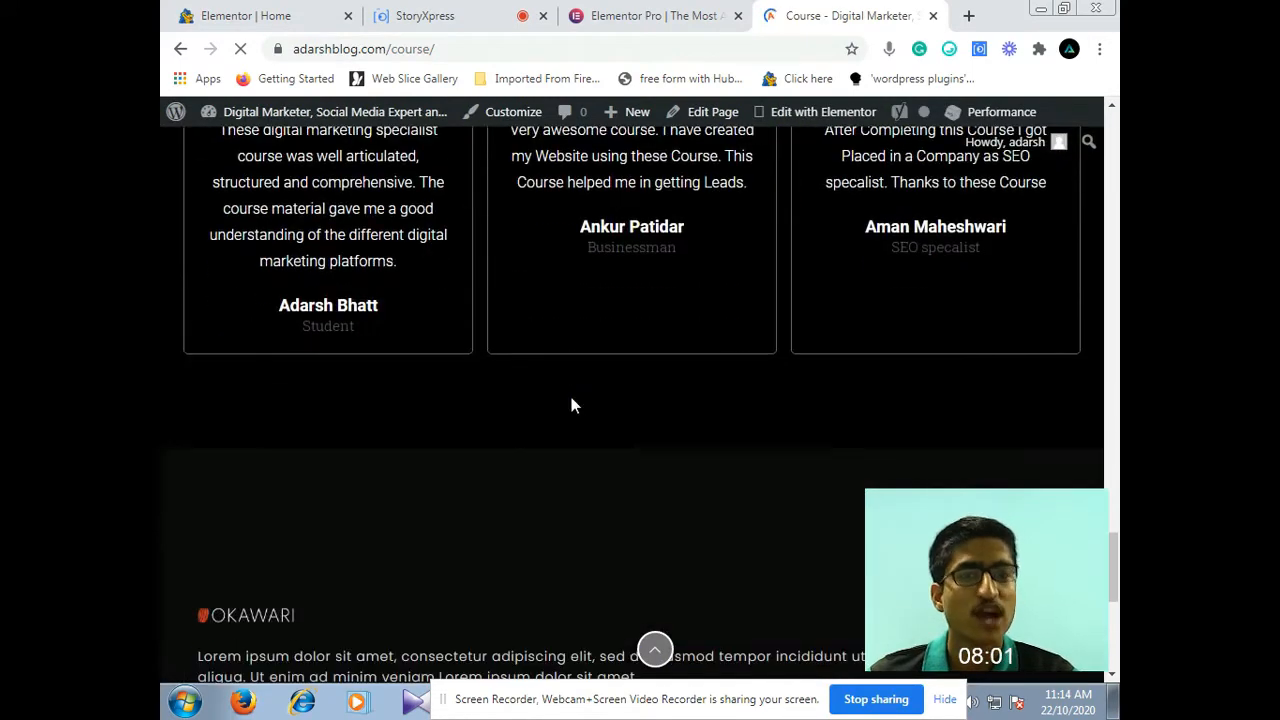
{"action": "scroll", "coordinate": [572, 400], "scroll_direction": "down", "scroll_amount": 4}
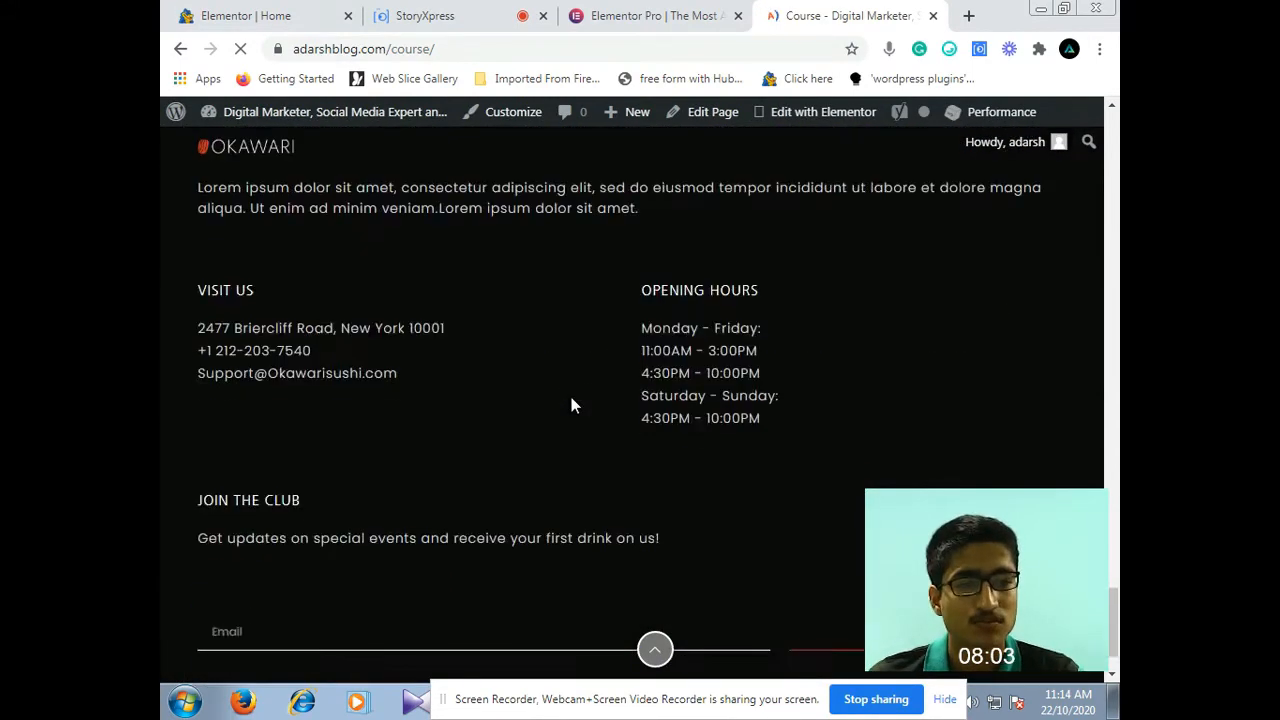
{"action": "scroll", "coordinate": [572, 400], "scroll_direction": "up", "scroll_amount": 10}
{"action": "scroll", "coordinate": [573, 405], "scroll_direction": "up", "scroll_amount": 15}
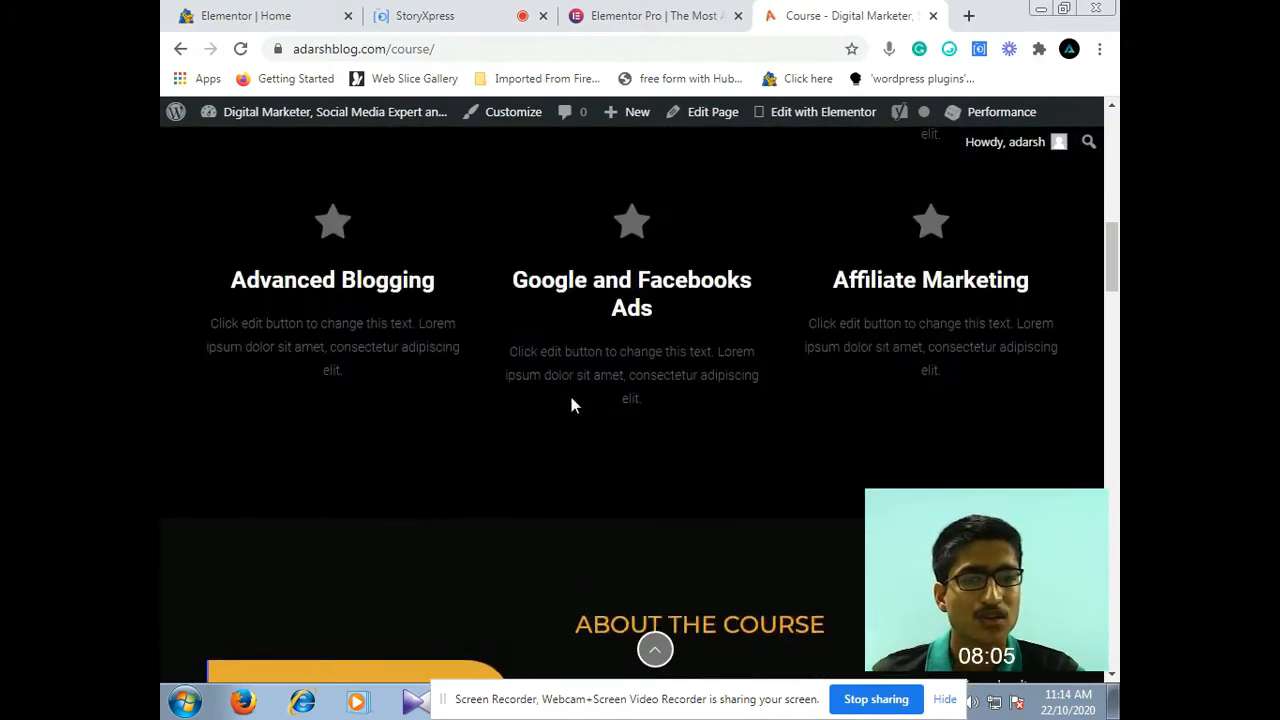
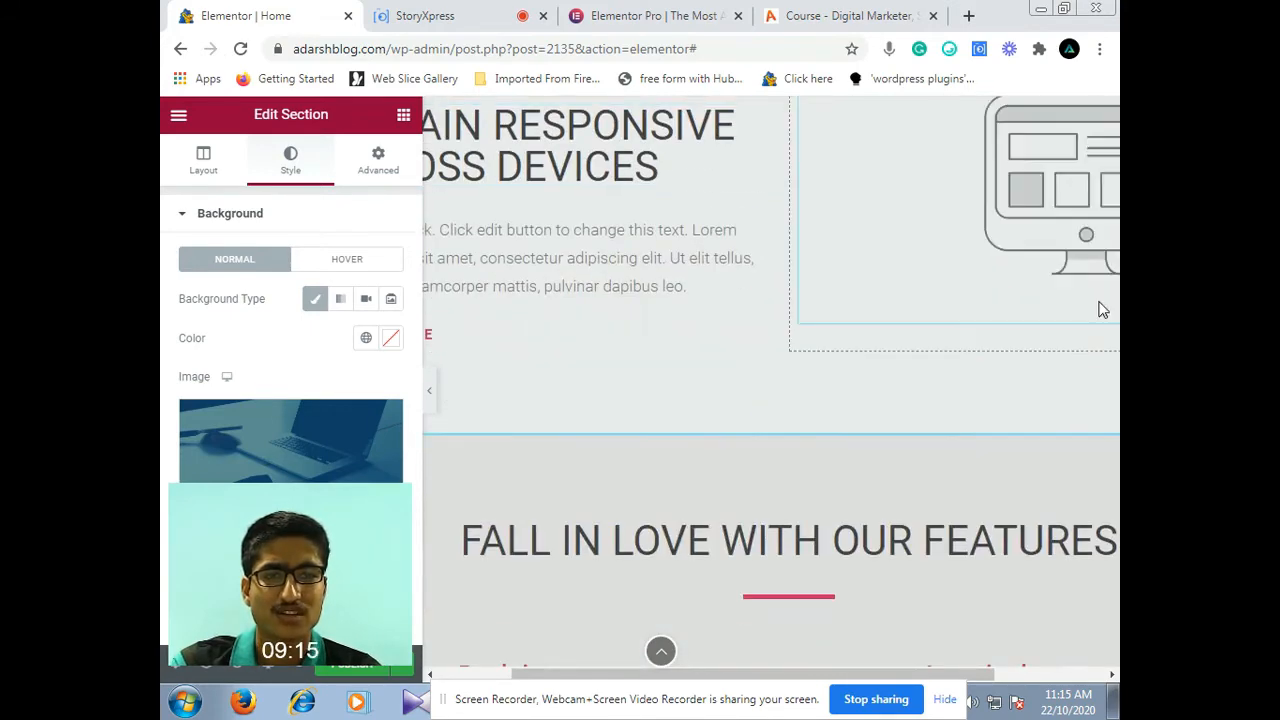
Look through the Home page's template sections in the Elementor editor, down to the empty widget area and back to the hero
{"action": "left_click", "coordinate": [935, 283]}
{"action": "scroll", "coordinate": [673, 438], "scroll_direction": "down", "scroll_amount": 4}
{"action": "left_click", "coordinate": [745, 380]}
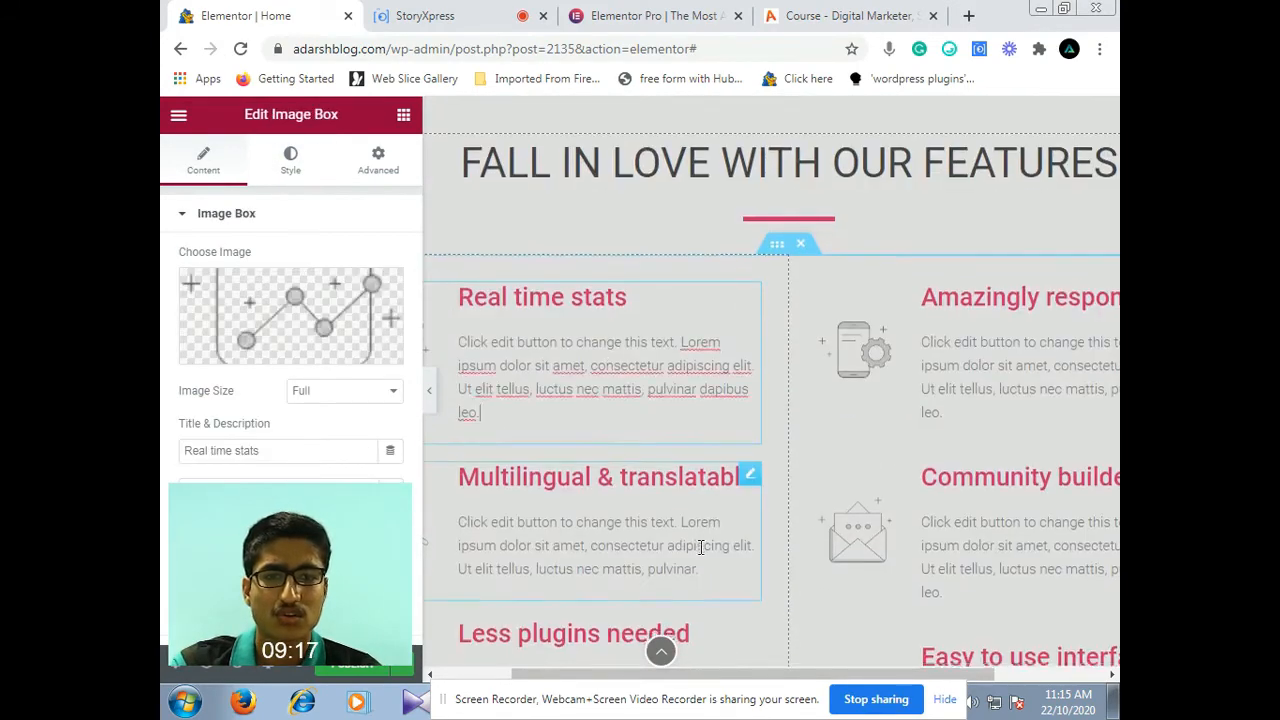
{"action": "scroll", "coordinate": [702, 546], "scroll_direction": "down", "scroll_amount": 5}
{"action": "scroll", "coordinate": [800, 510], "scroll_direction": "down", "scroll_amount": 5}
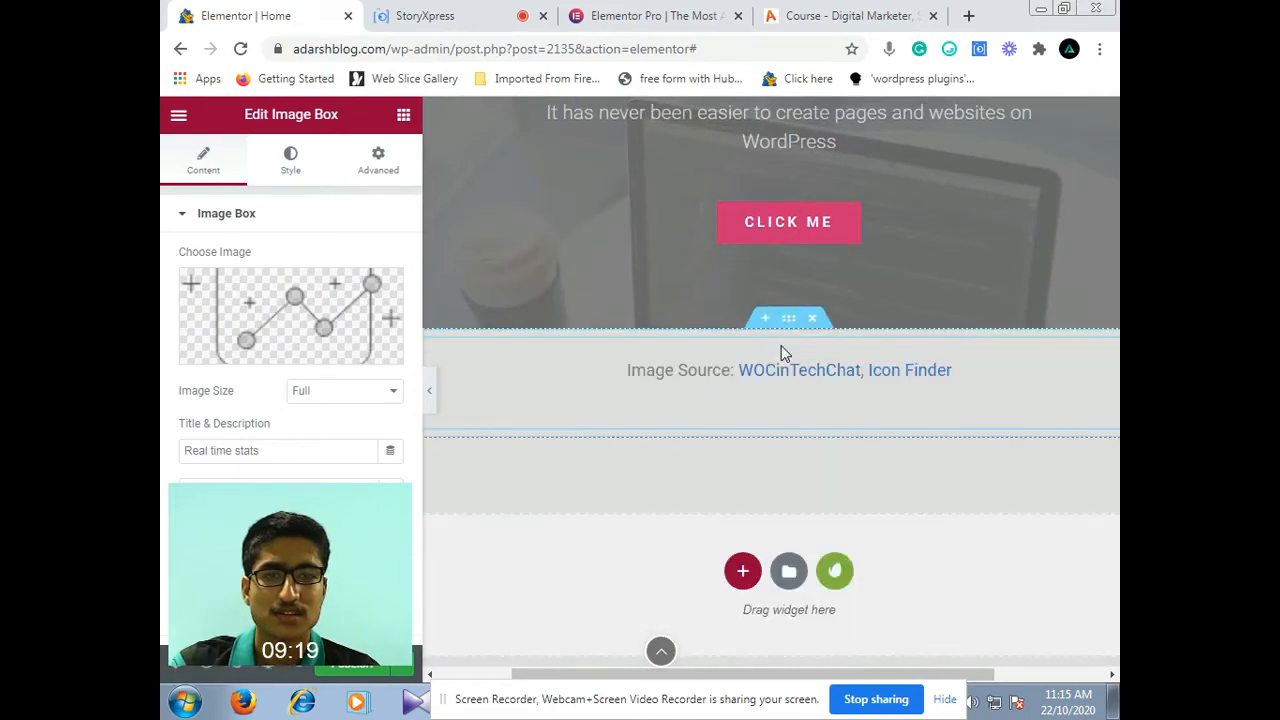
{"action": "scroll", "coordinate": [808, 578], "scroll_direction": "up", "scroll_amount": 2}
{"action": "scroll", "coordinate": [808, 578], "scroll_direction": "down", "scroll_amount": 2}
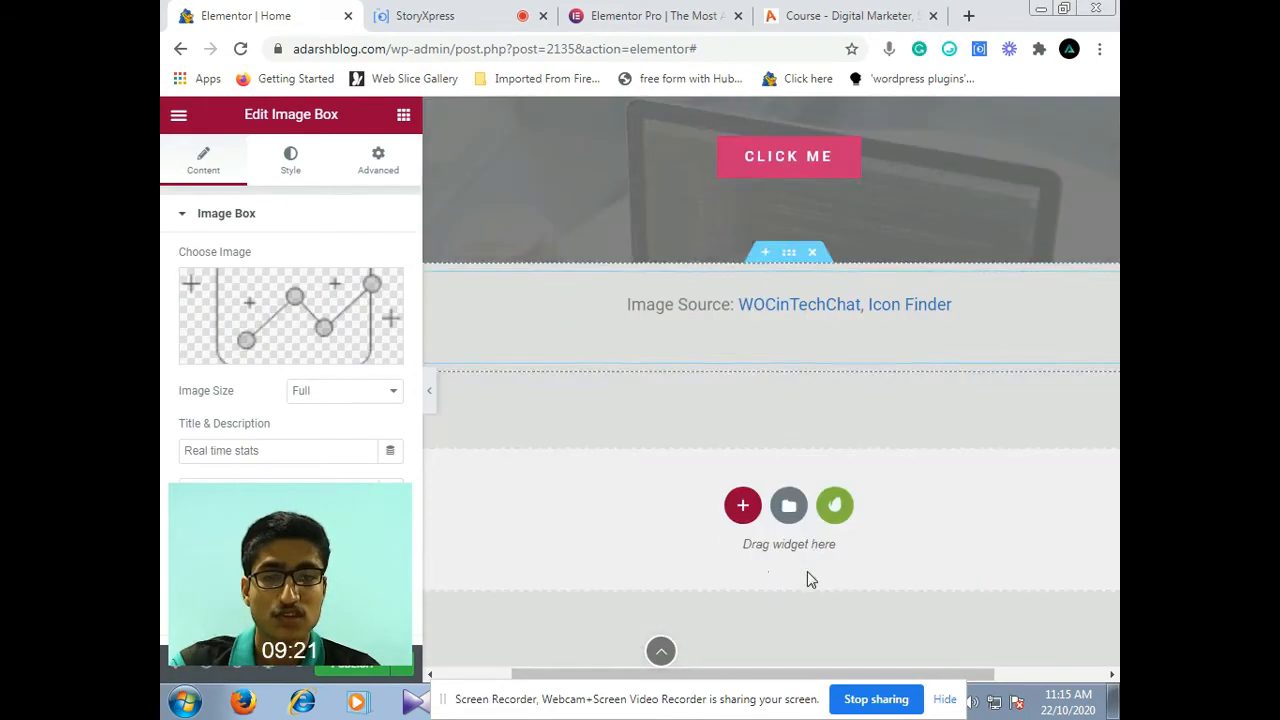
{"action": "scroll", "coordinate": [462, 497], "scroll_direction": "up", "scroll_amount": 5}
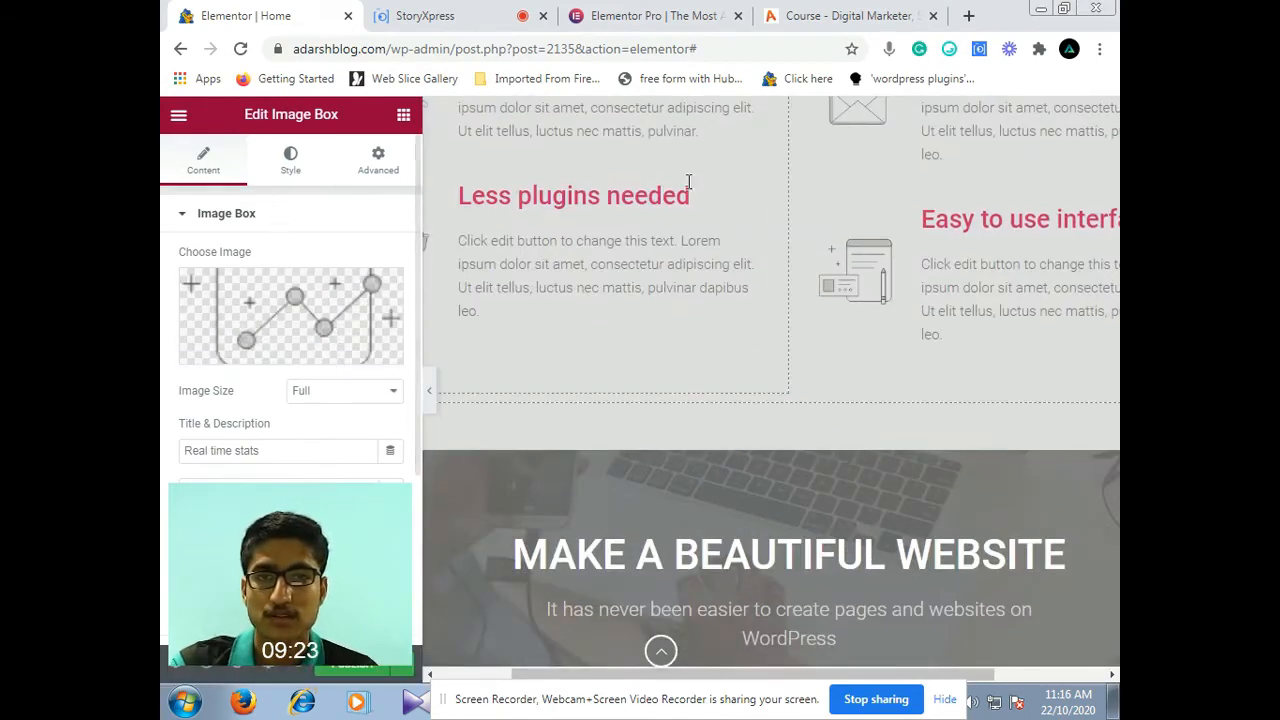
{"action": "scroll", "coordinate": [711, 258], "scroll_direction": "up", "scroll_amount": 5}
{"action": "scroll", "coordinate": [711, 250], "scroll_direction": "up", "scroll_amount": 15}
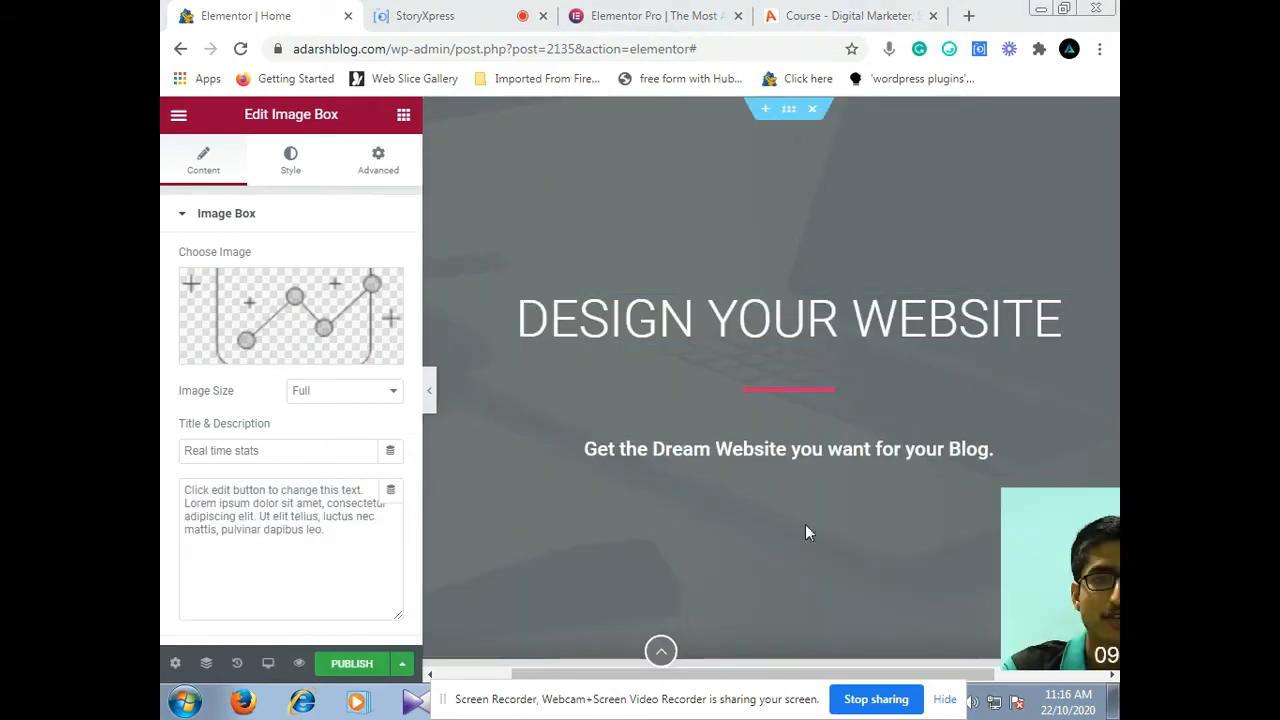
Delete all the template sections from the Home page, from the Design Your Website hero to the image source credits
{"action": "left_click", "coordinate": [813, 110]}
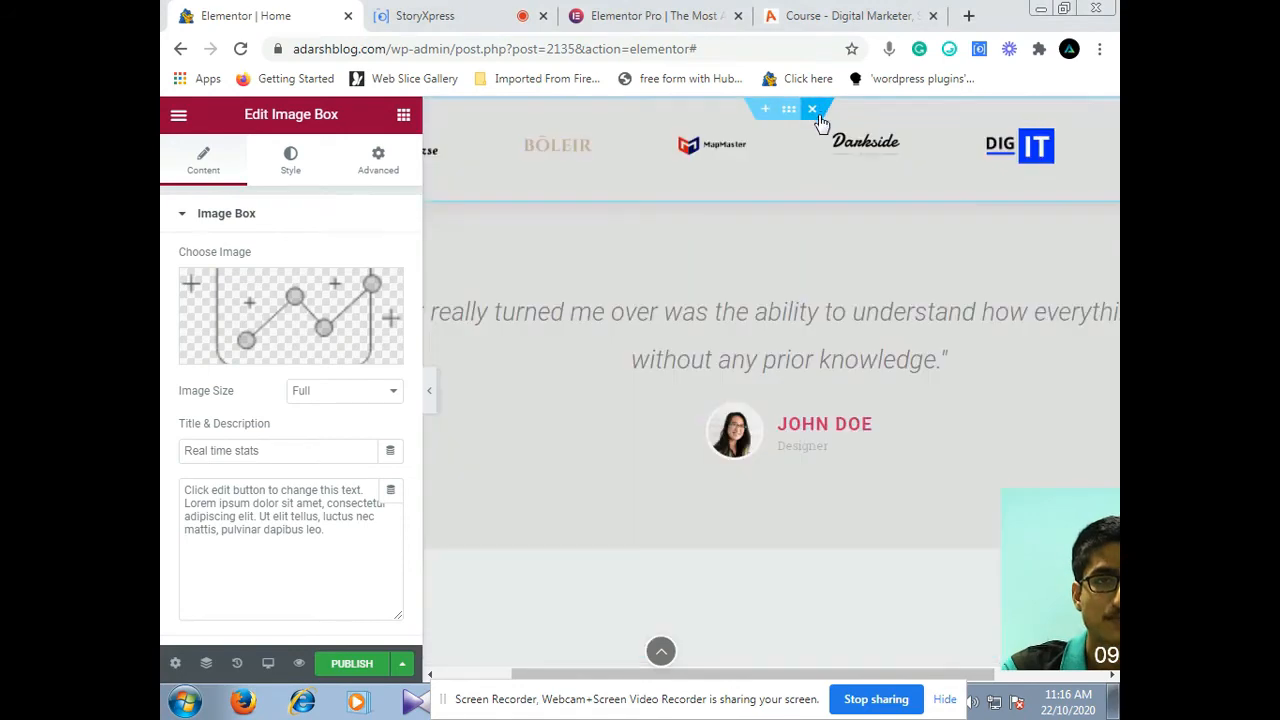
{"action": "left_click", "coordinate": [813, 110]}
{"action": "left_click", "coordinate": [813, 110]}
{"action": "left_click", "coordinate": [813, 110]}
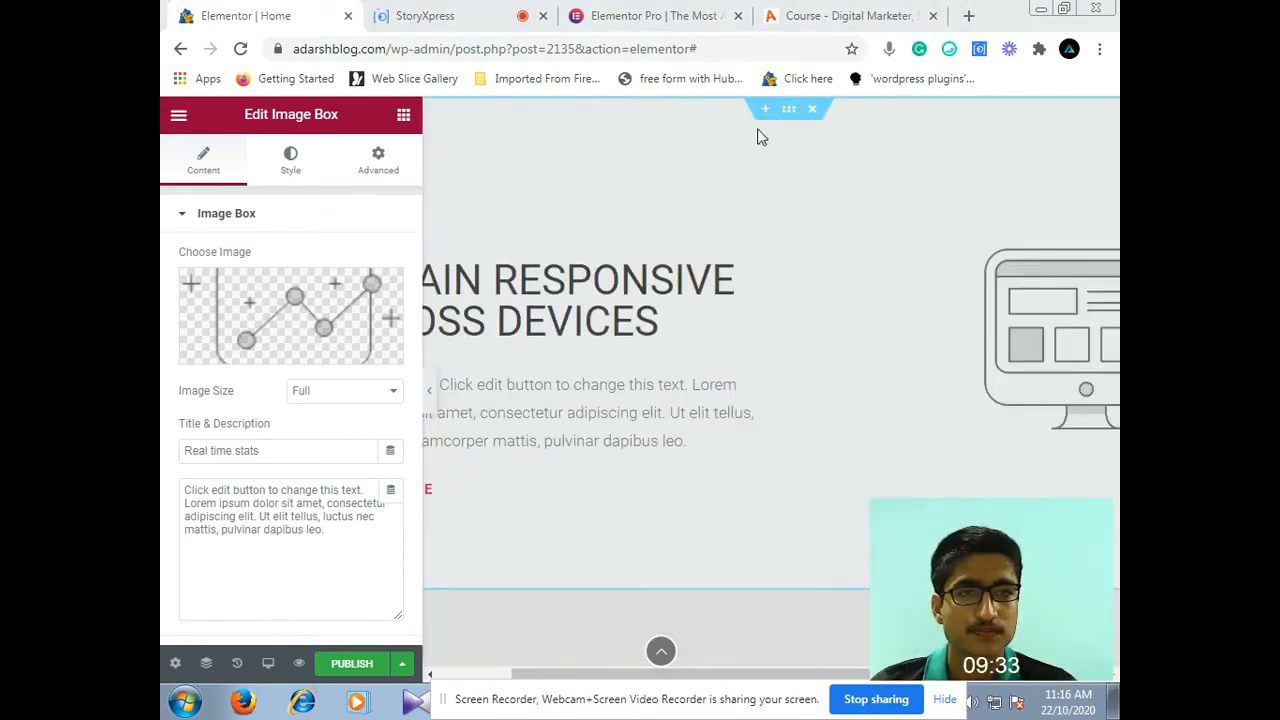
{"action": "left_click", "coordinate": [811, 110]}
{"action": "left_click", "coordinate": [811, 110]}
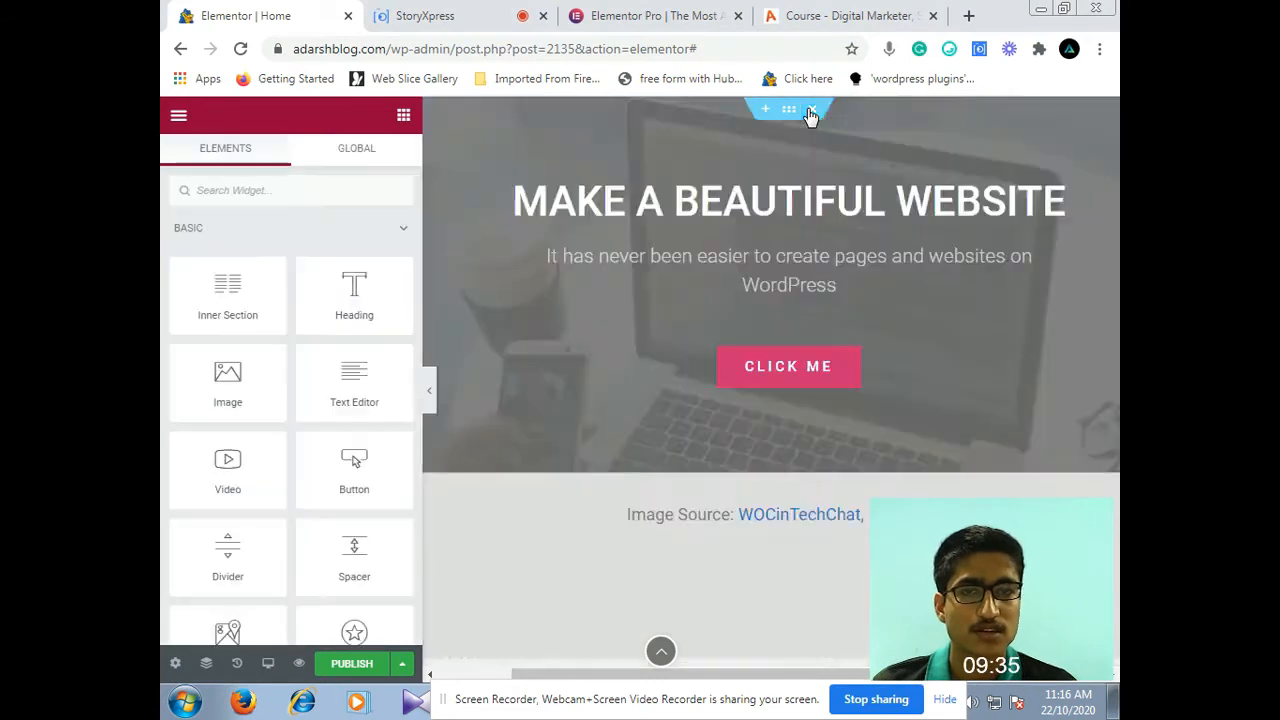
{"action": "left_click", "coordinate": [812, 110]}
{"action": "left_click", "coordinate": [814, 110]}
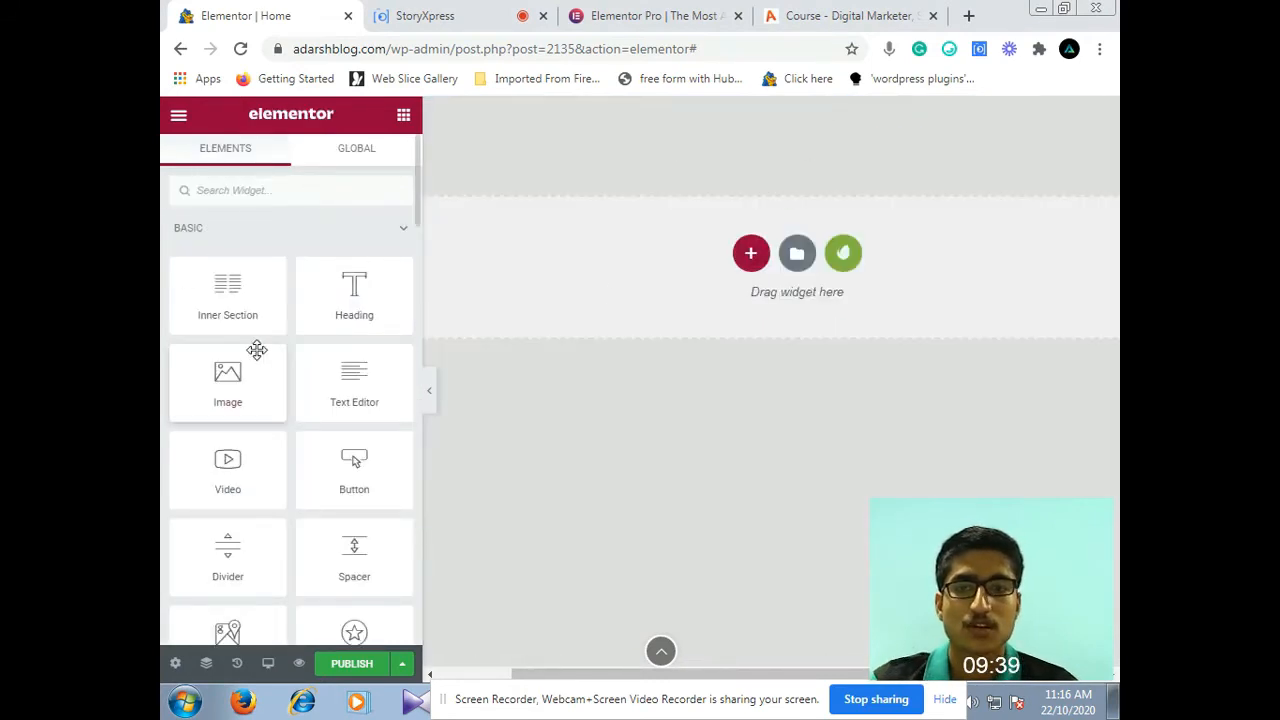
Look over the Pro widgets and add an empty single-column section to the cleared page
{"action": "scroll", "coordinate": [254, 349], "scroll_direction": "down", "scroll_amount": 4}
{"action": "scroll", "coordinate": [300, 440], "scroll_direction": "down", "scroll_amount": 2}
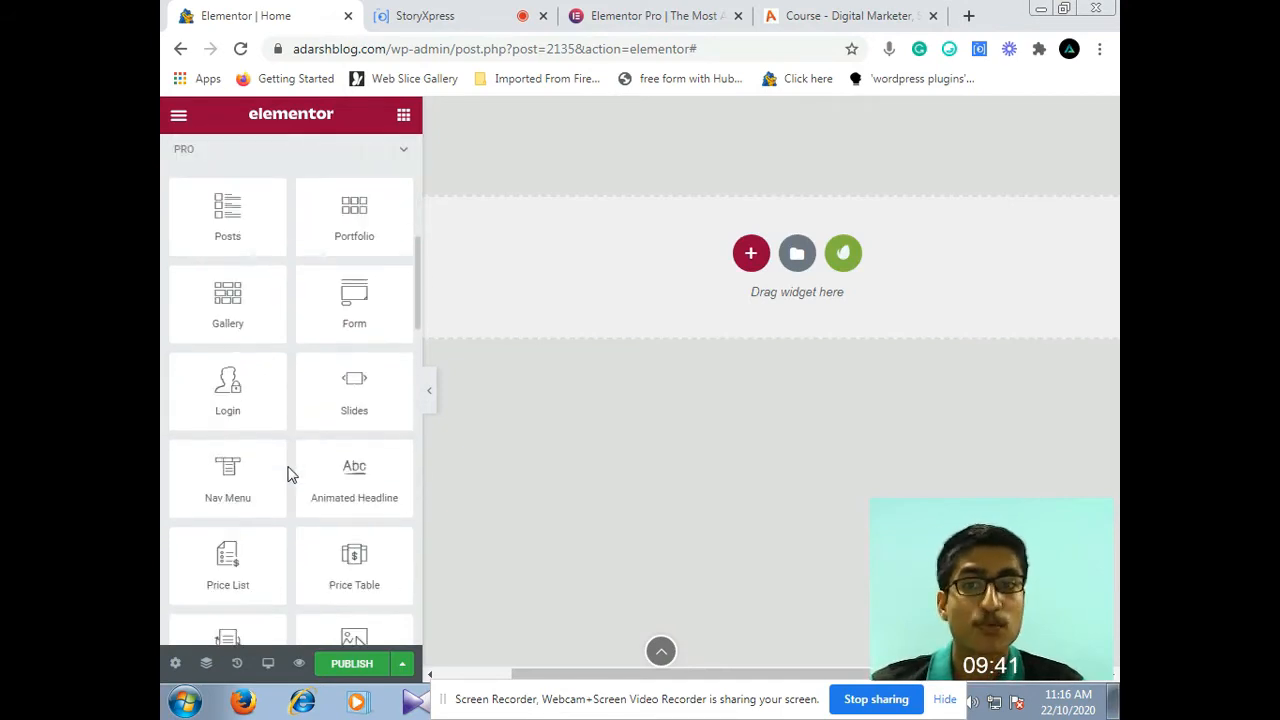
{"action": "scroll", "coordinate": [300, 465], "scroll_direction": "up", "scroll_amount": 1}
{"action": "mouse_move", "coordinate": [368, 320]}
{"action": "left_mouse_down"}
{"action": "mouse_move", "coordinate": [494, 318]}
{"action": "mouse_move", "coordinate": [423, 309]}
{"action": "mouse_move", "coordinate": [366, 329]}
{"action": "left_mouse_up"}
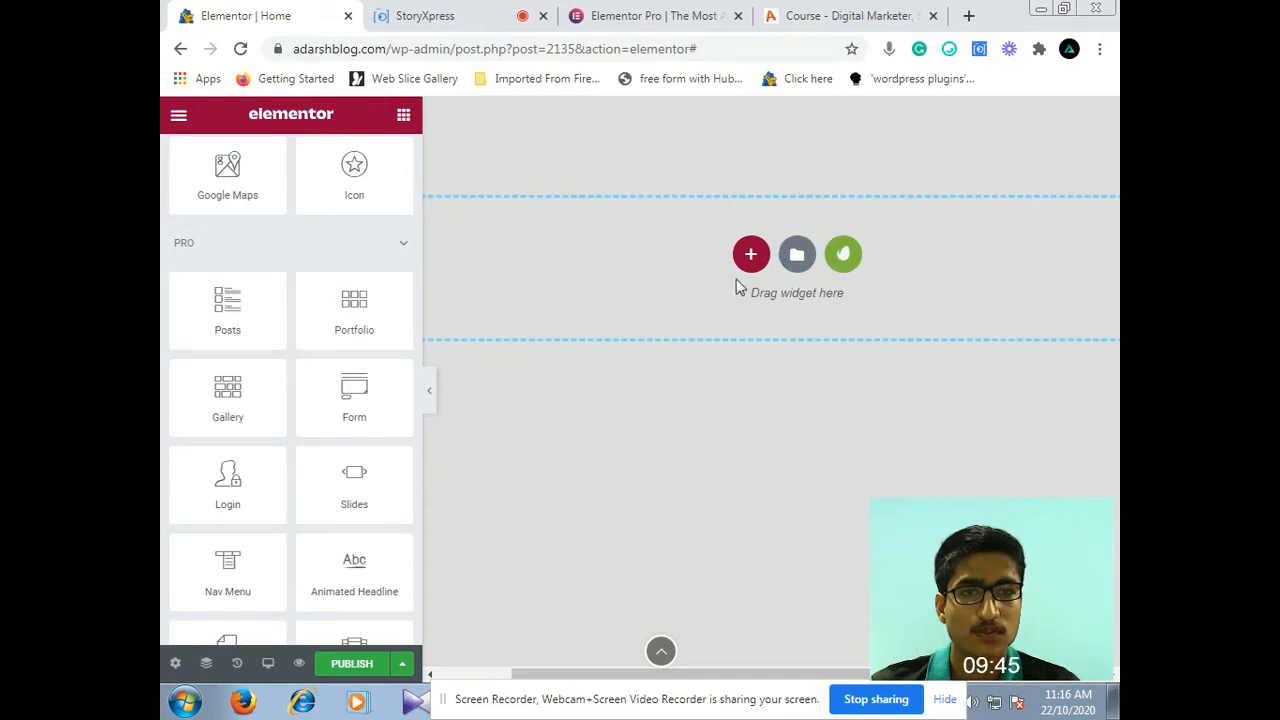
{"action": "left_click", "coordinate": [750, 252]}
{"action": "mouse_move", "coordinate": [337, 331]}
{"action": "left_mouse_down"}
{"action": "mouse_move", "coordinate": [640, 287]}
{"action": "mouse_move", "coordinate": [329, 326]}
{"action": "mouse_move", "coordinate": [340, 327]}
{"action": "left_mouse_up"}
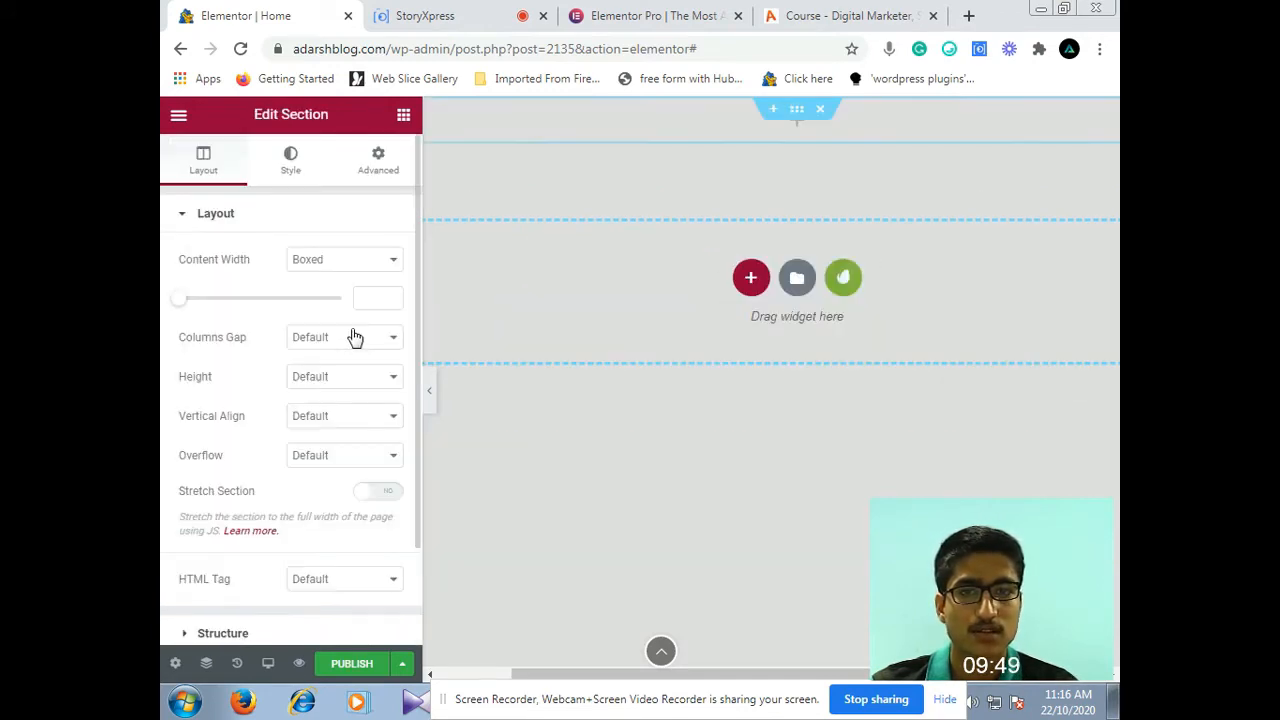
Place the Portfolio widget in the new section, open its Advanced settings and look over the displayed post grid
{"action": "left_click", "coordinate": [403, 116]}
{"action": "scroll", "coordinate": [268, 466], "scroll_direction": "down", "scroll_amount": 8}
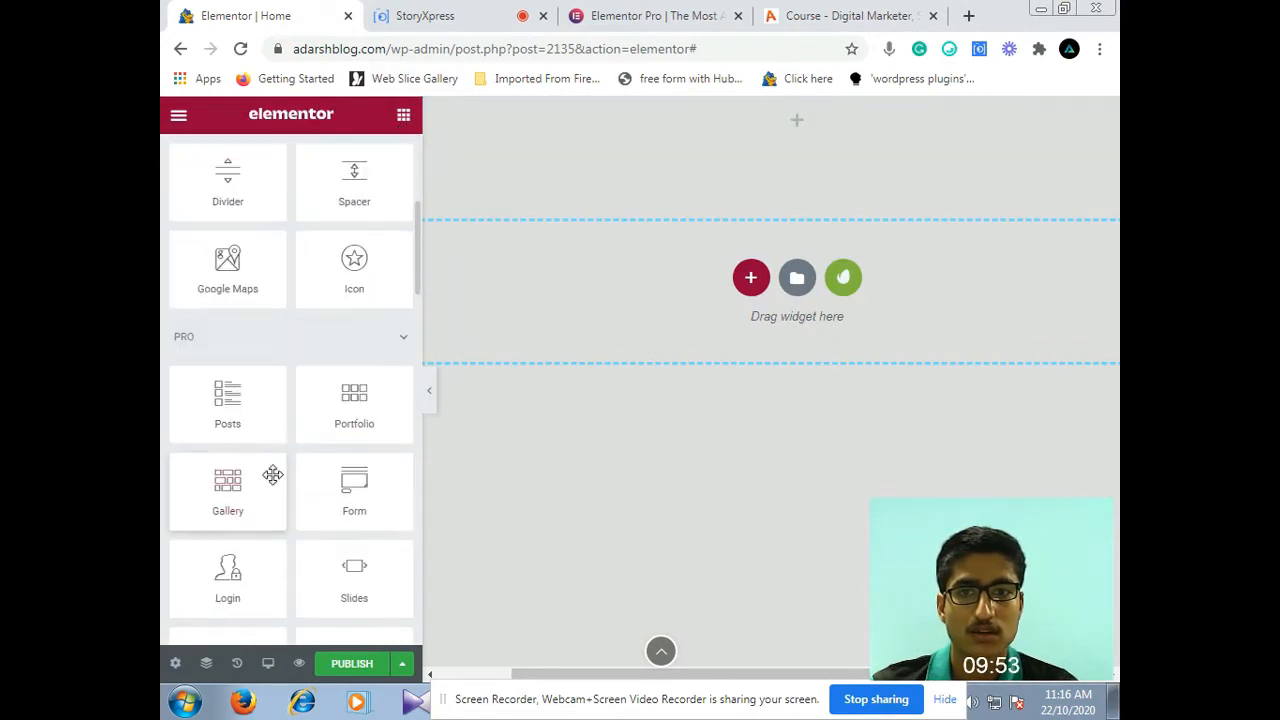
{"action": "scroll", "coordinate": [250, 458], "scroll_direction": "up", "scroll_amount": 1}
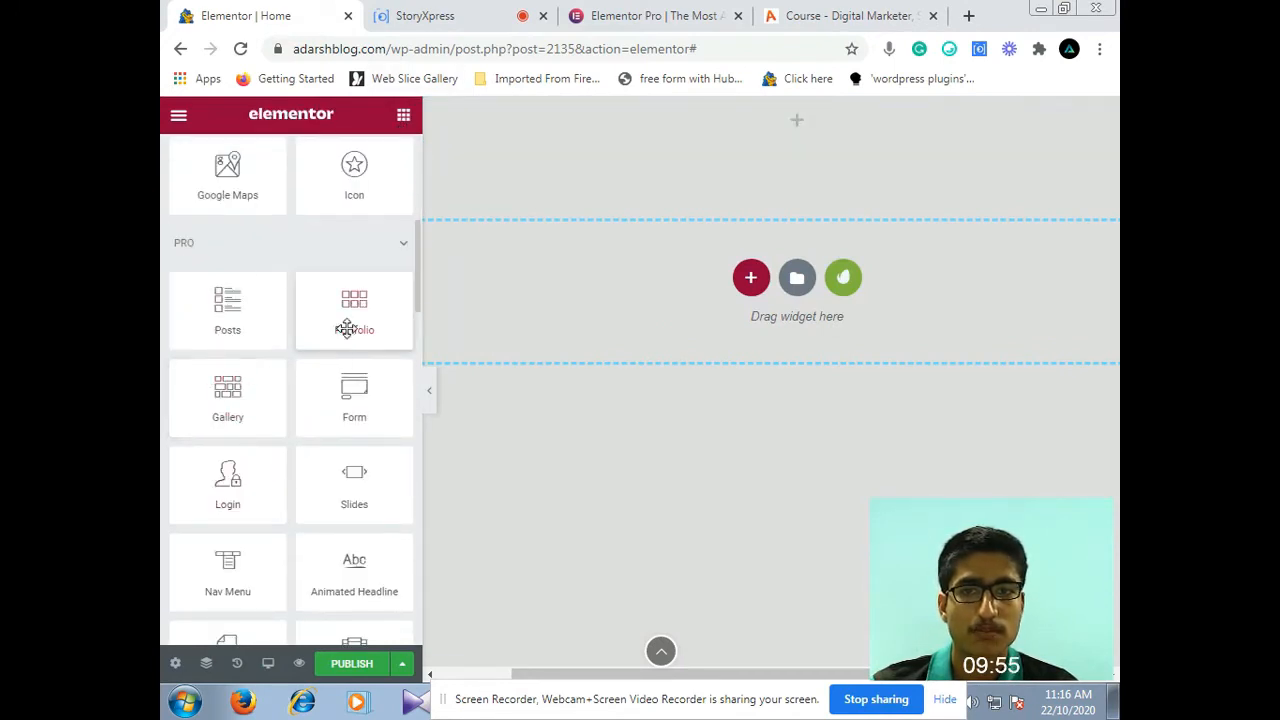
{"action": "left_click_drag", "start_coordinate": [346, 326], "coordinate": [738, 116]}
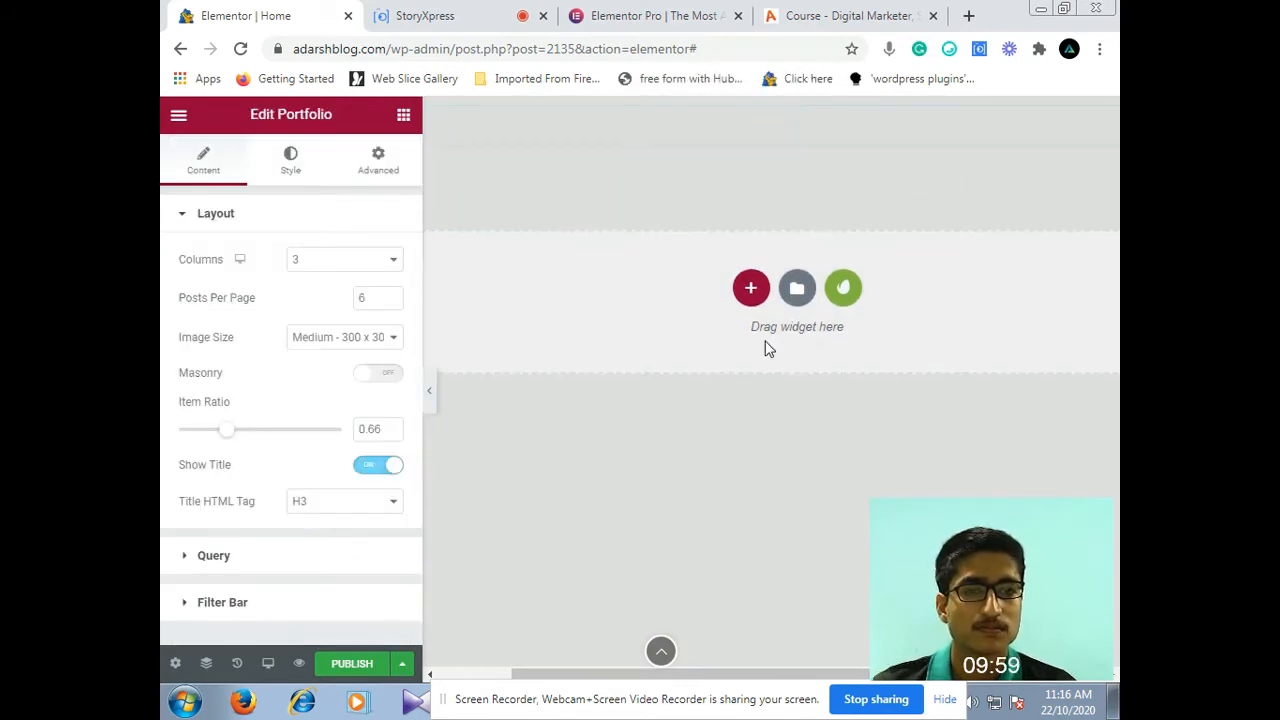
{"action": "left_click", "coordinate": [388, 180]}
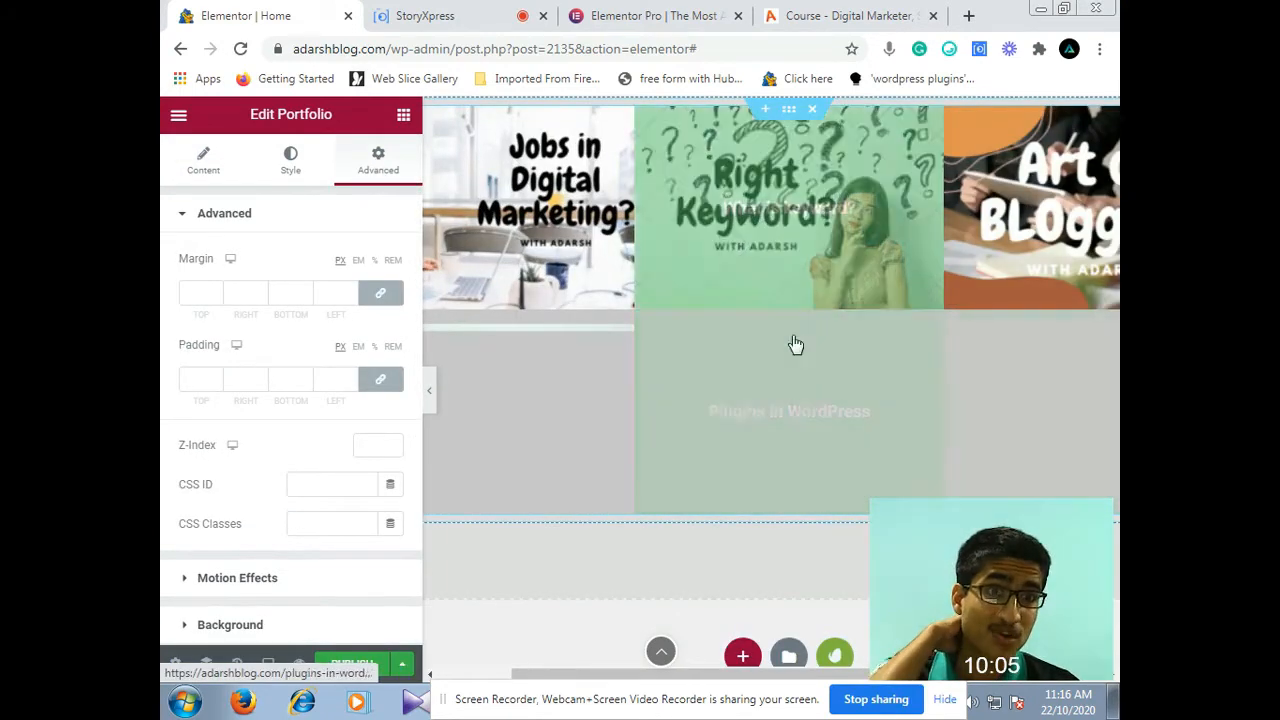
{"action": "scroll", "coordinate": [681, 534], "scroll_direction": "down", "scroll_amount": 1}
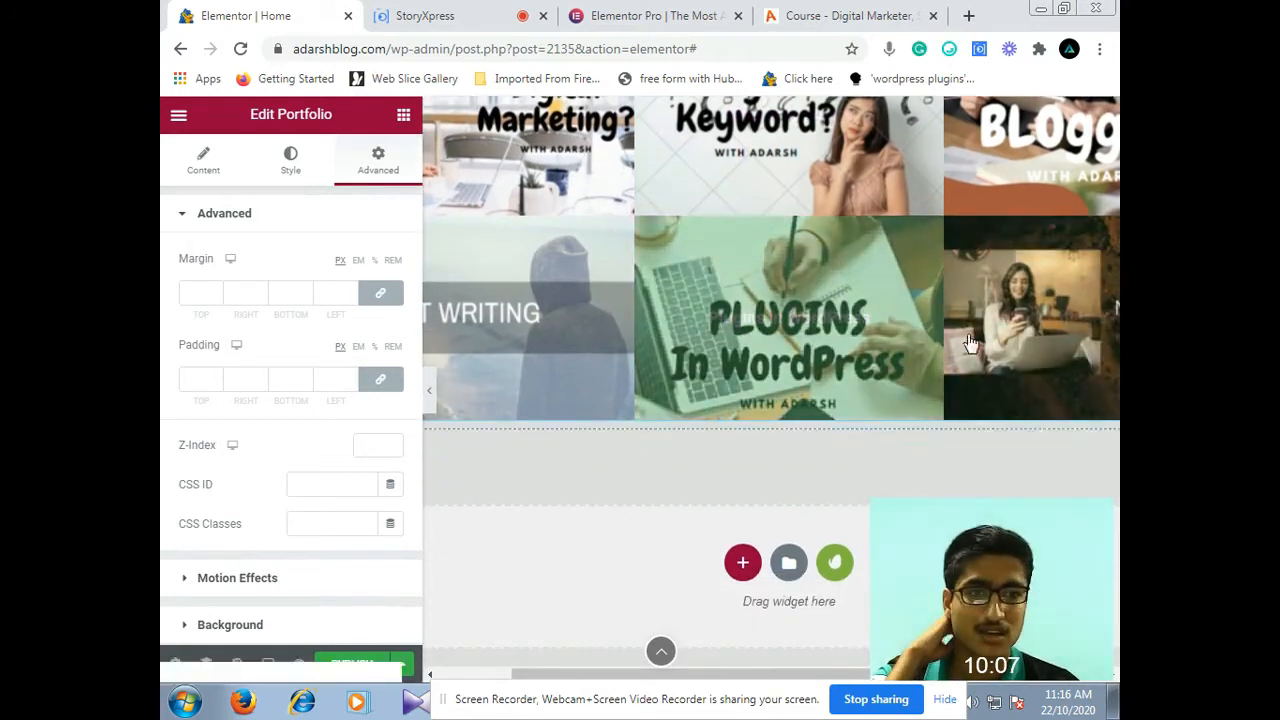
{"action": "scroll", "coordinate": [770, 492], "scroll_direction": "down", "scroll_amount": 1}
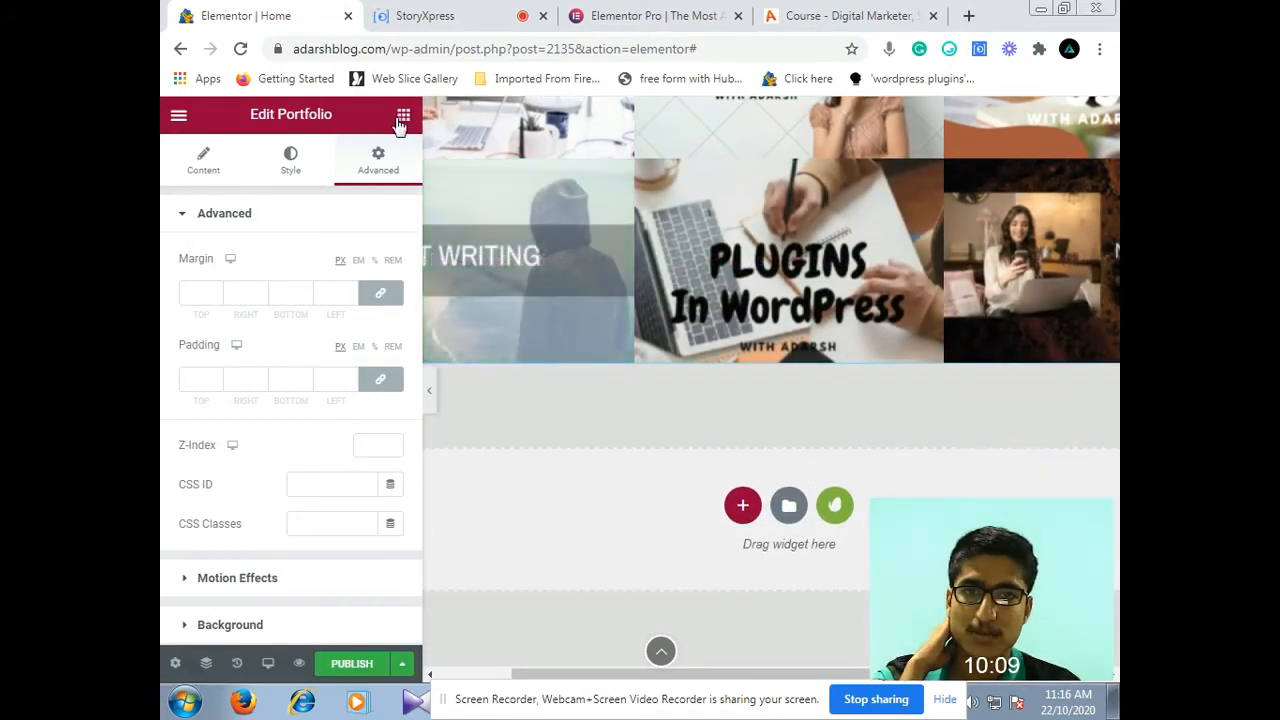
Add another single-column section below the portfolio grid
{"action": "left_click", "coordinate": [403, 114]}
{"action": "left_click", "coordinate": [742, 507]}
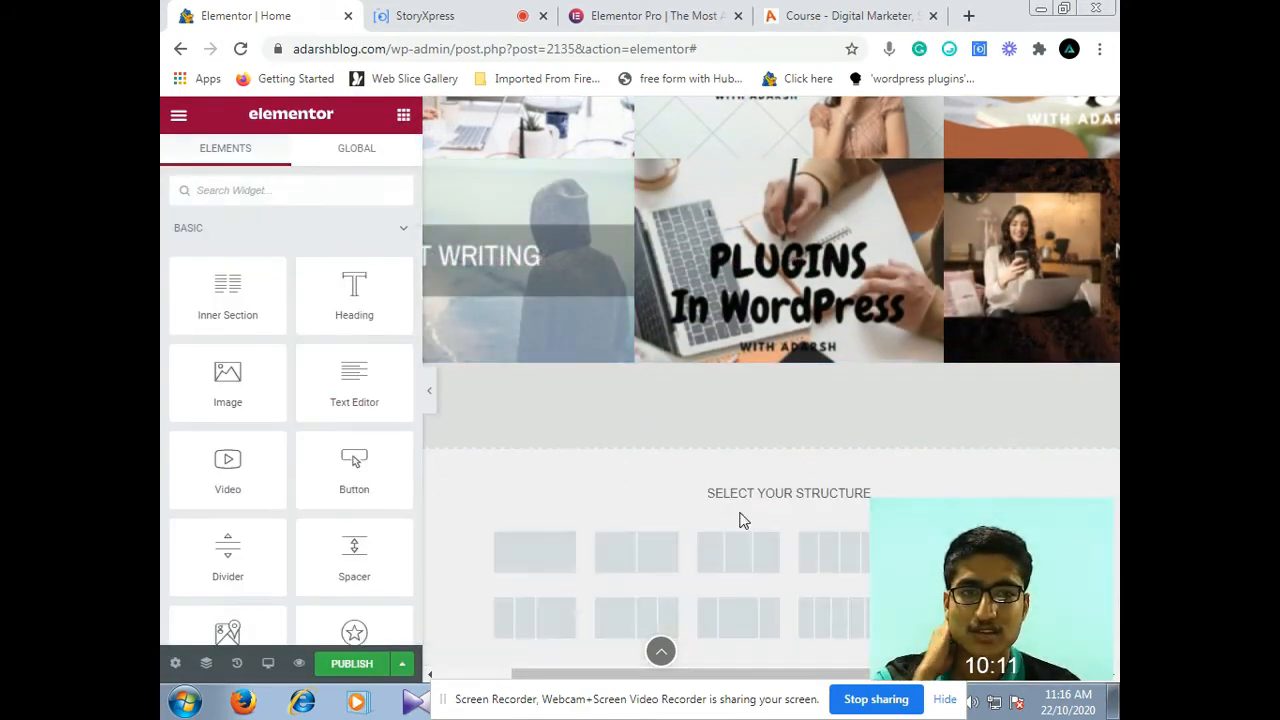
{"action": "left_click", "coordinate": [535, 553]}
{"action": "scroll", "coordinate": [306, 508], "scroll_direction": "down", "scroll_amount": 2}
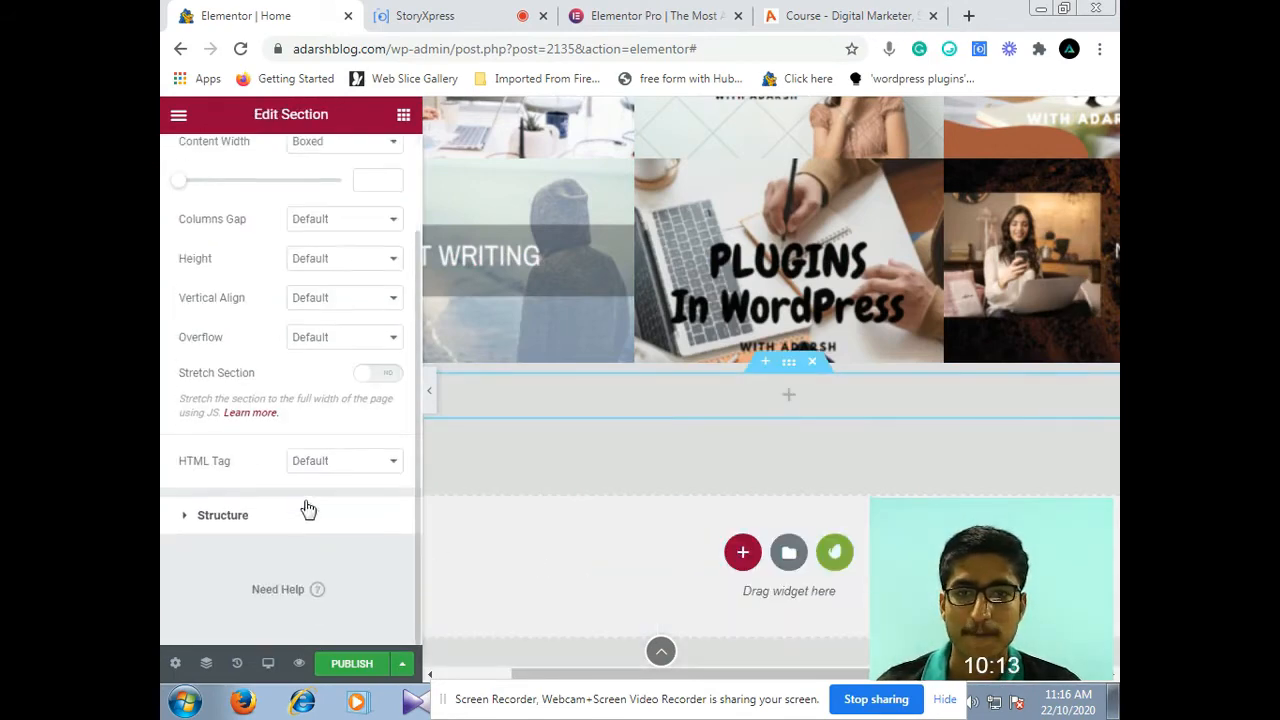
{"action": "scroll", "coordinate": [352, 352], "scroll_direction": "up", "scroll_amount": 2}
Place the Login widget in its own section below the empty section
{"action": "left_click", "coordinate": [403, 114]}
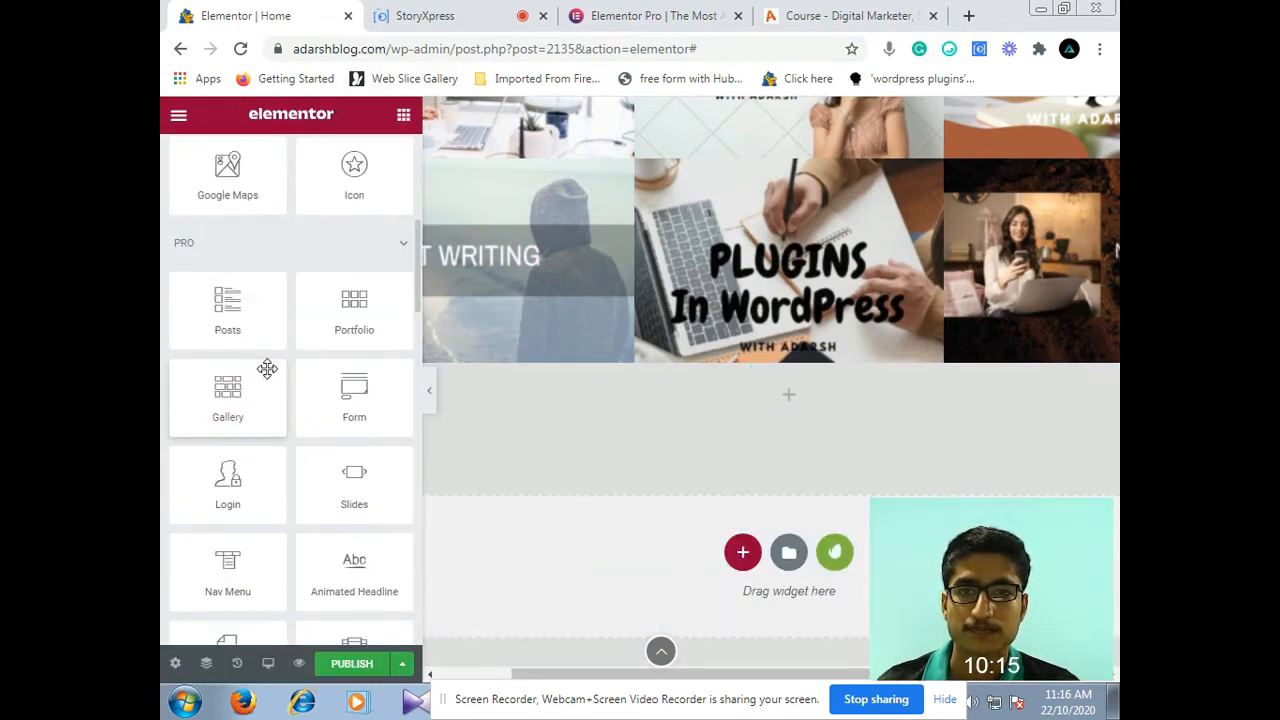
{"action": "scroll", "coordinate": [301, 390], "scroll_direction": "down", "scroll_amount": 1}
{"action": "left_click_drag", "start_coordinate": [237, 398], "coordinate": [800, 520]}
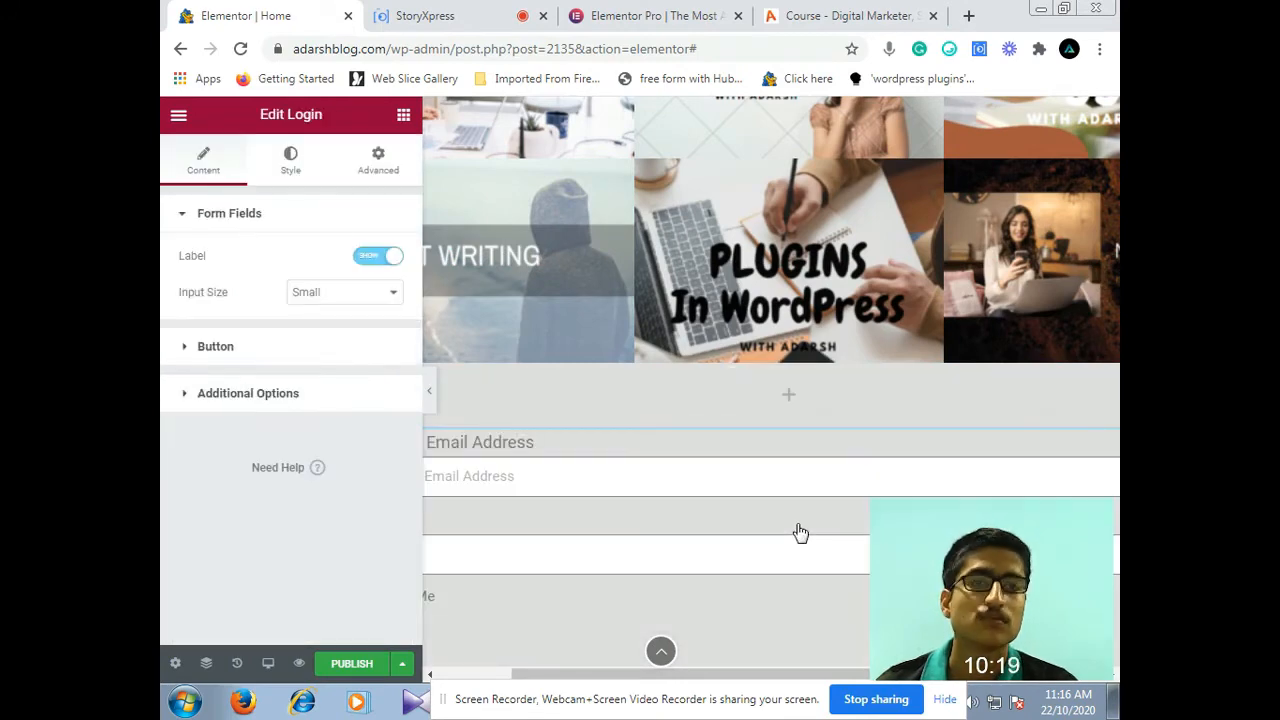
{"action": "scroll", "coordinate": [800, 531], "scroll_direction": "down", "scroll_amount": 3}
Place the Reviews widget above the login form and look over the page's sections
{"action": "left_click", "coordinate": [404, 117]}
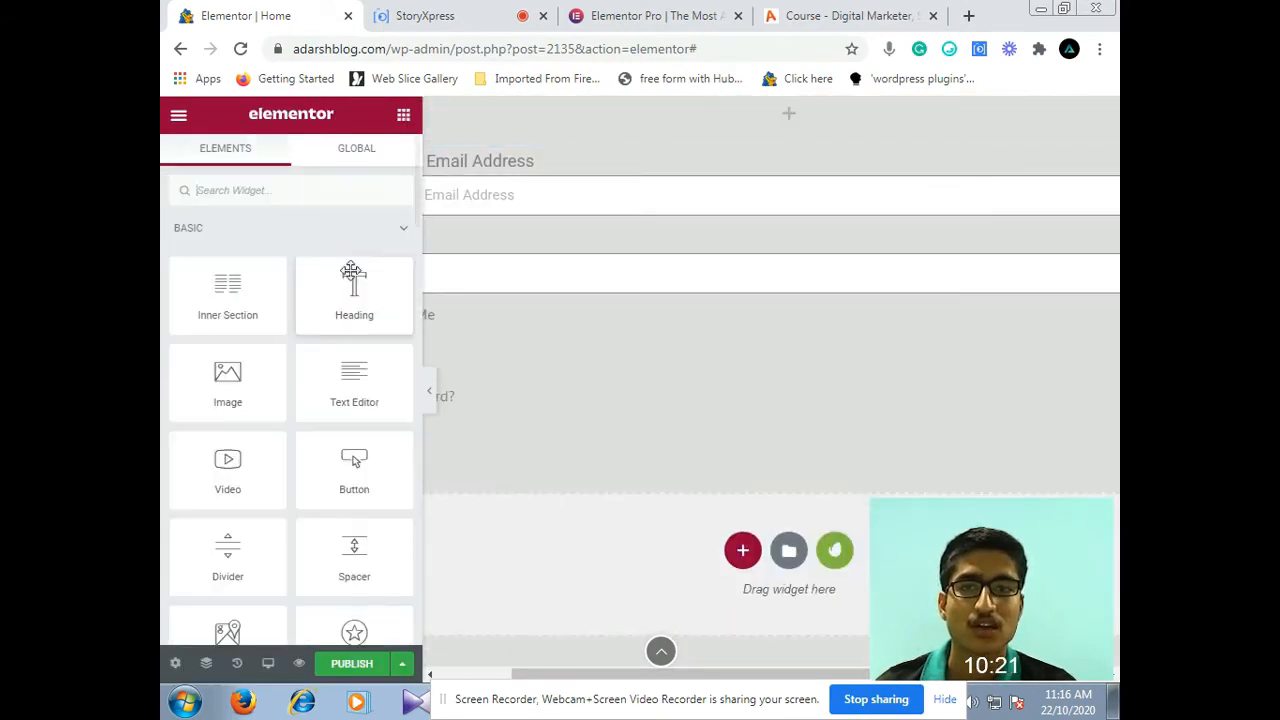
{"action": "scroll", "coordinate": [316, 400], "scroll_direction": "down", "scroll_amount": 10}
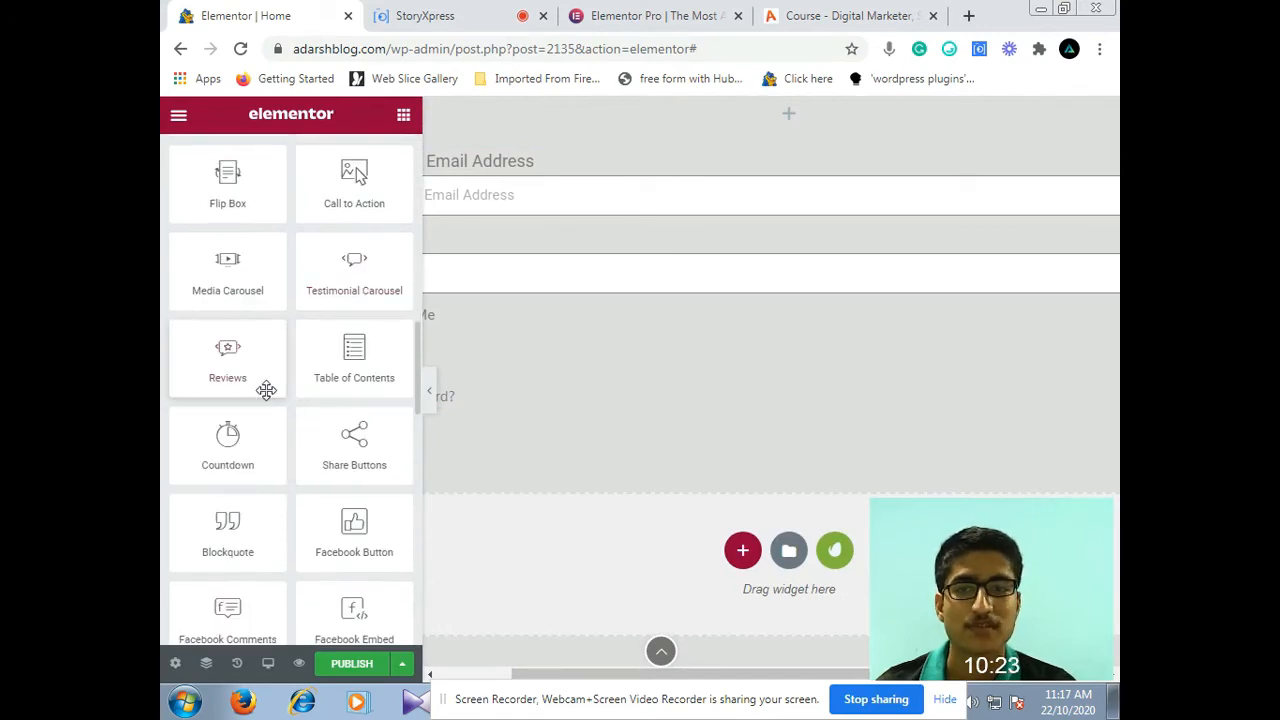
{"action": "left_click_drag", "start_coordinate": [226, 371], "coordinate": [780, 214]}
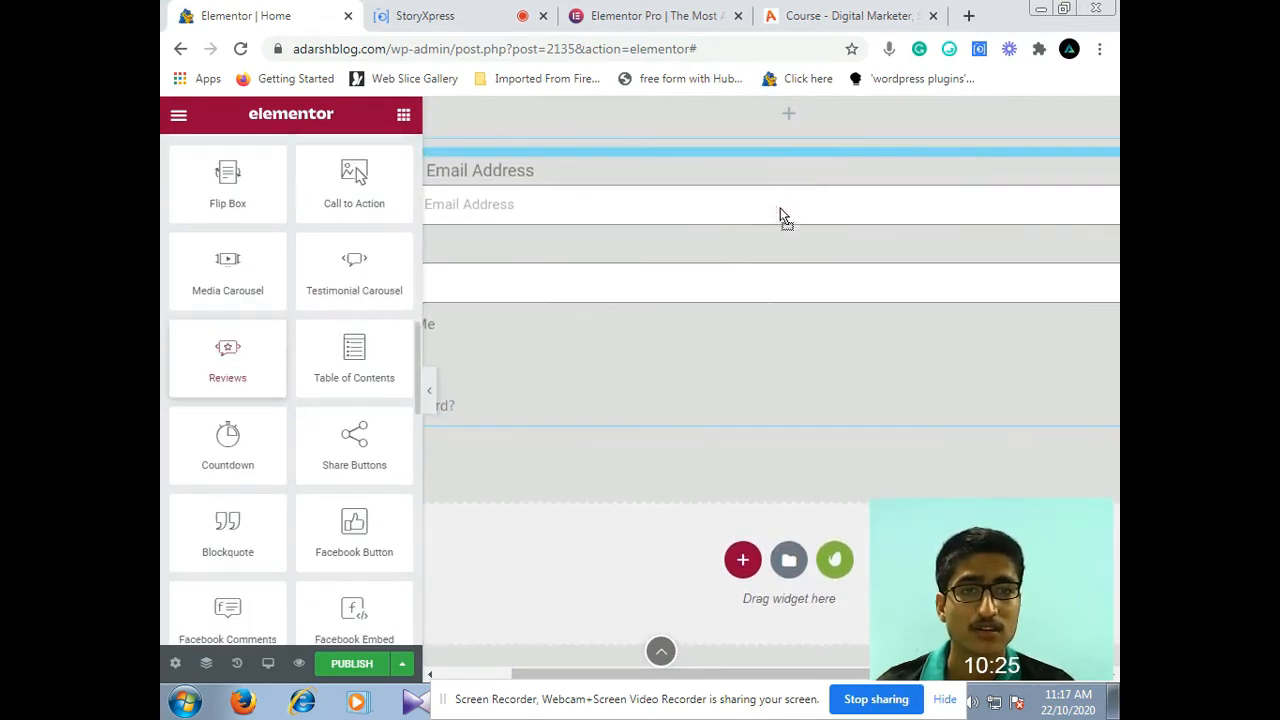
{"action": "left_click", "coordinate": [404, 115]}
{"action": "scroll", "coordinate": [325, 350], "scroll_direction": "down", "scroll_amount": 10}
{"action": "scroll", "coordinate": [575, 402], "scroll_direction": "up", "scroll_amount": 4}
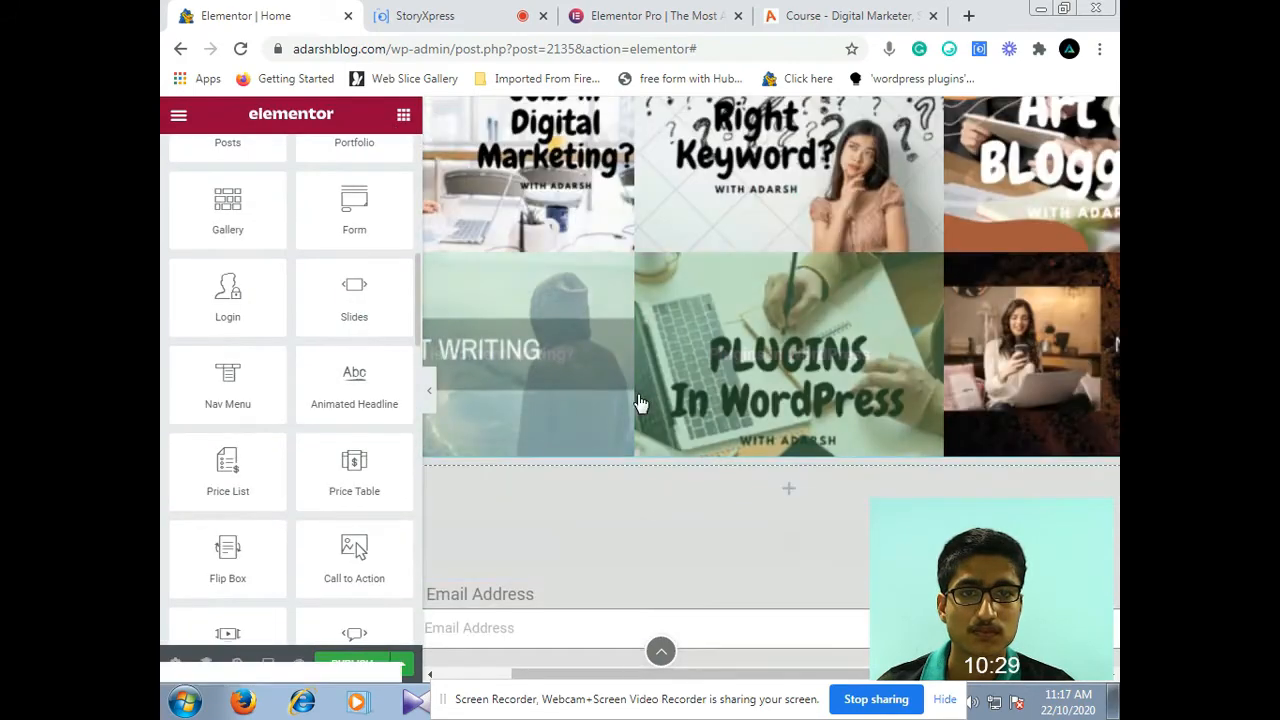
{"action": "scroll", "coordinate": [640, 402], "scroll_direction": "down", "scroll_amount": 3}
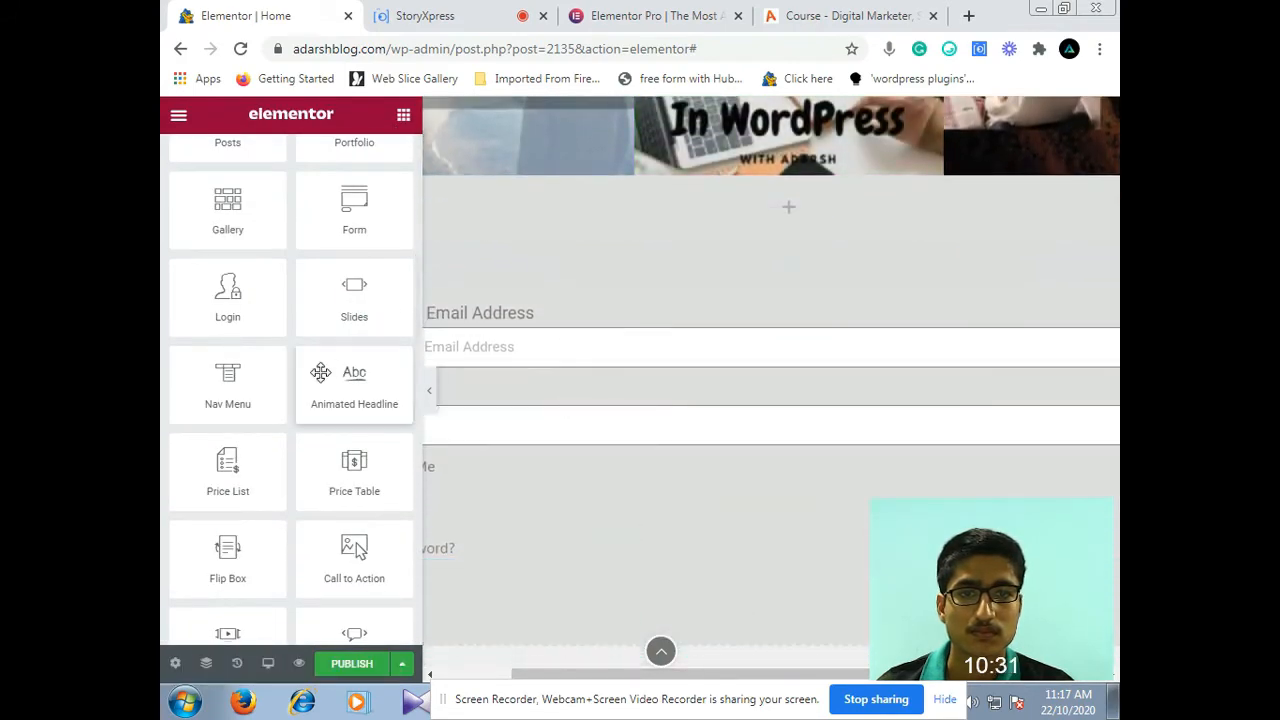
Look through the remaining Pro widgets in the widget list, down to Lottie
{"action": "scroll", "coordinate": [327, 373], "scroll_direction": "down", "scroll_amount": 4}
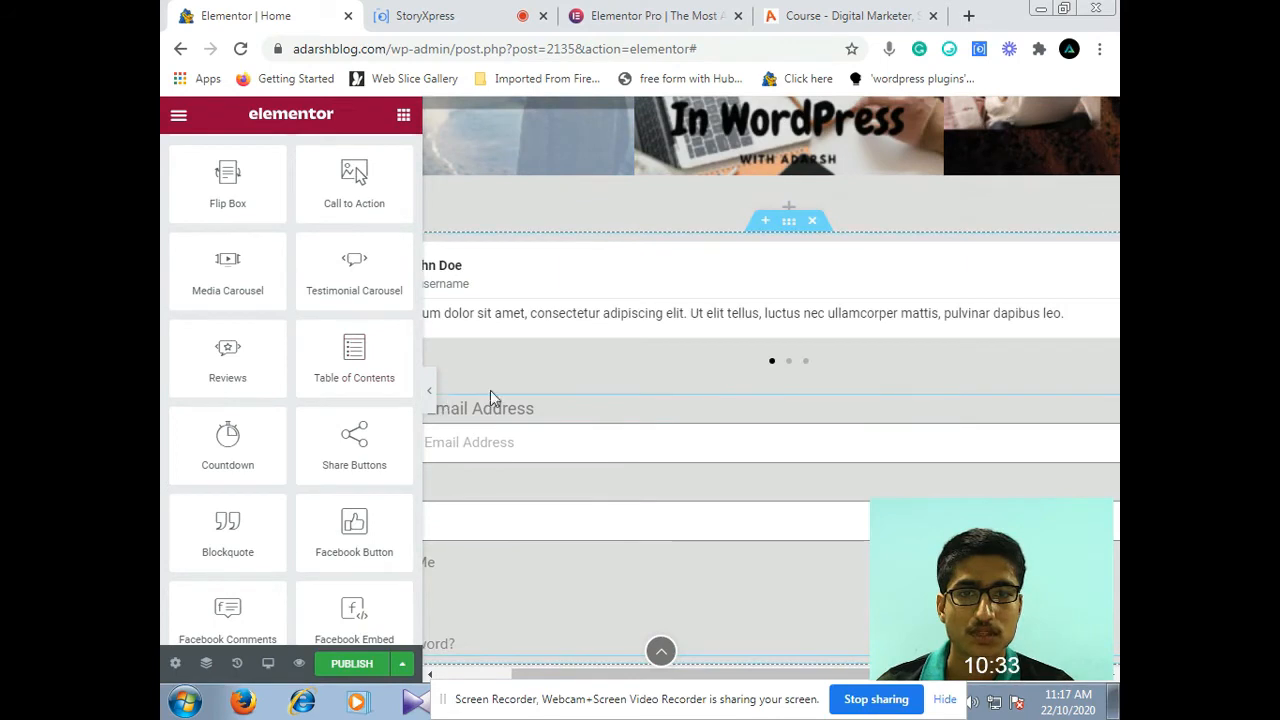
{"action": "scroll", "coordinate": [311, 427], "scroll_direction": "down", "scroll_amount": 3}
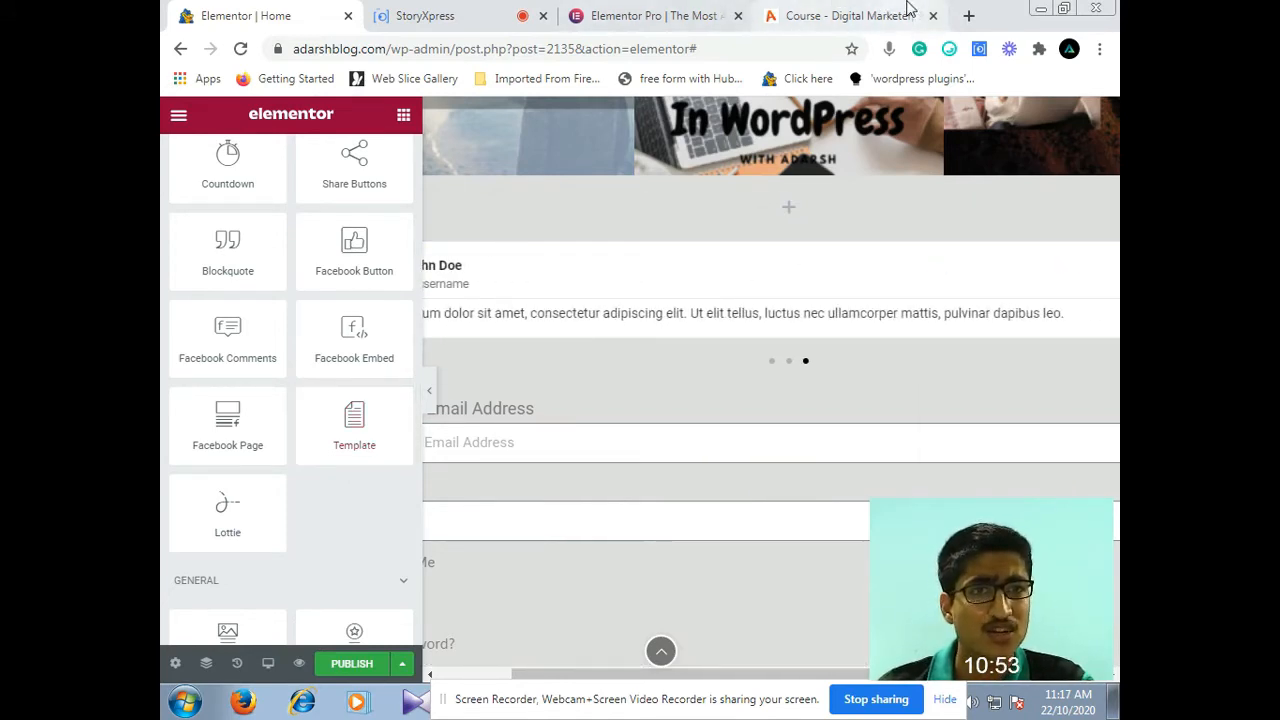
Switch to YouTube in a new browser tab and search for "elementor pro"
{"action": "left_click", "coordinate": [968, 15]}
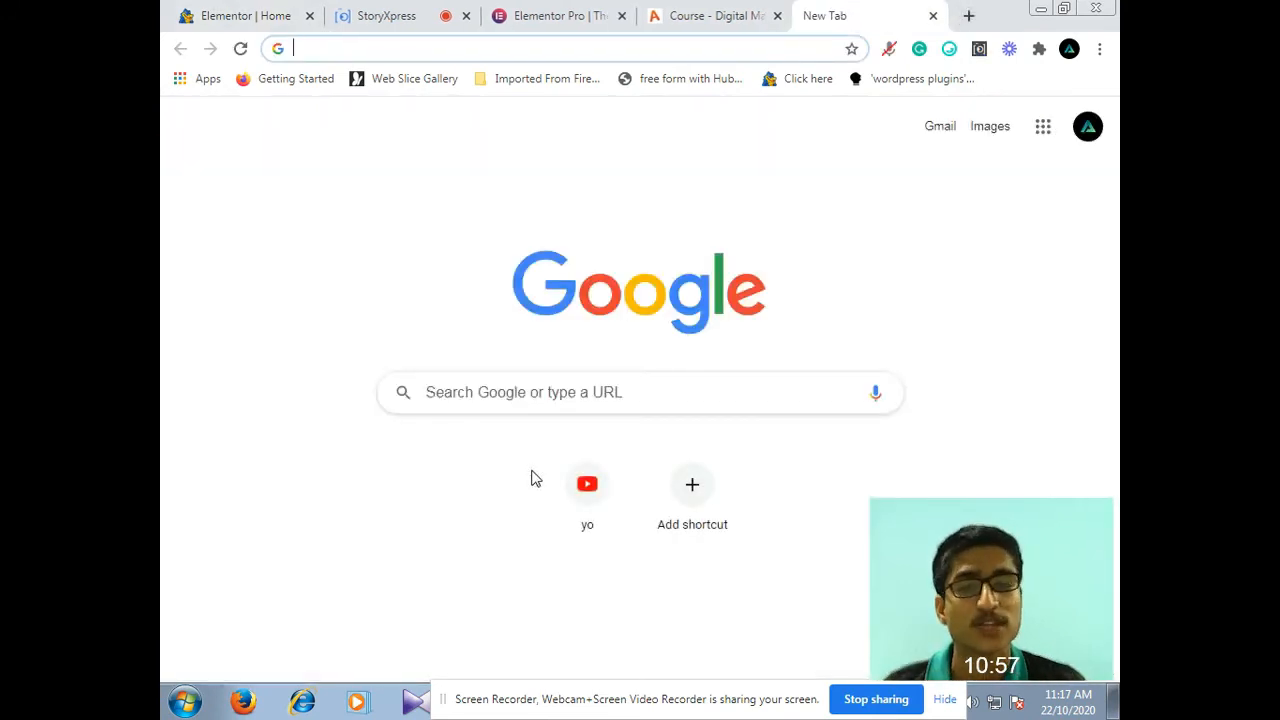
{"action": "left_click", "coordinate": [605, 530]}
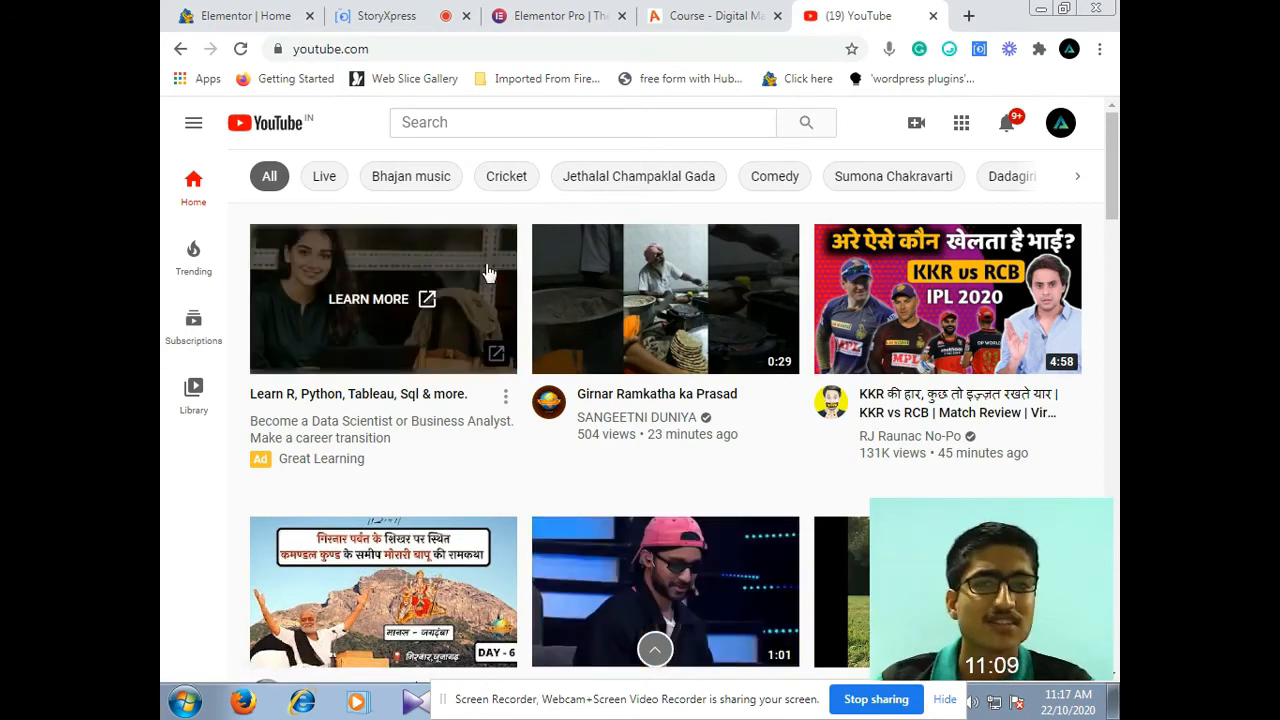
{"action": "left_click", "coordinate": [480, 124]}
{"action": "type", "text": "ele"}
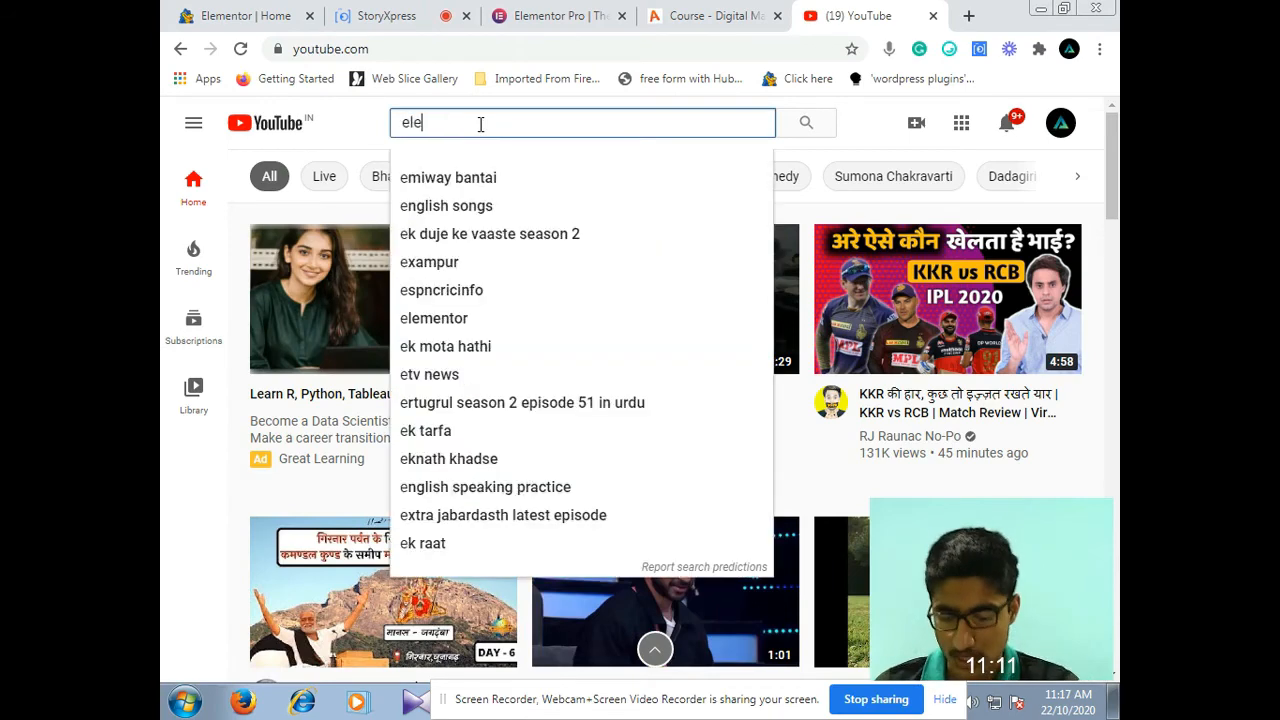
{"action": "type", "text": "mentor"}
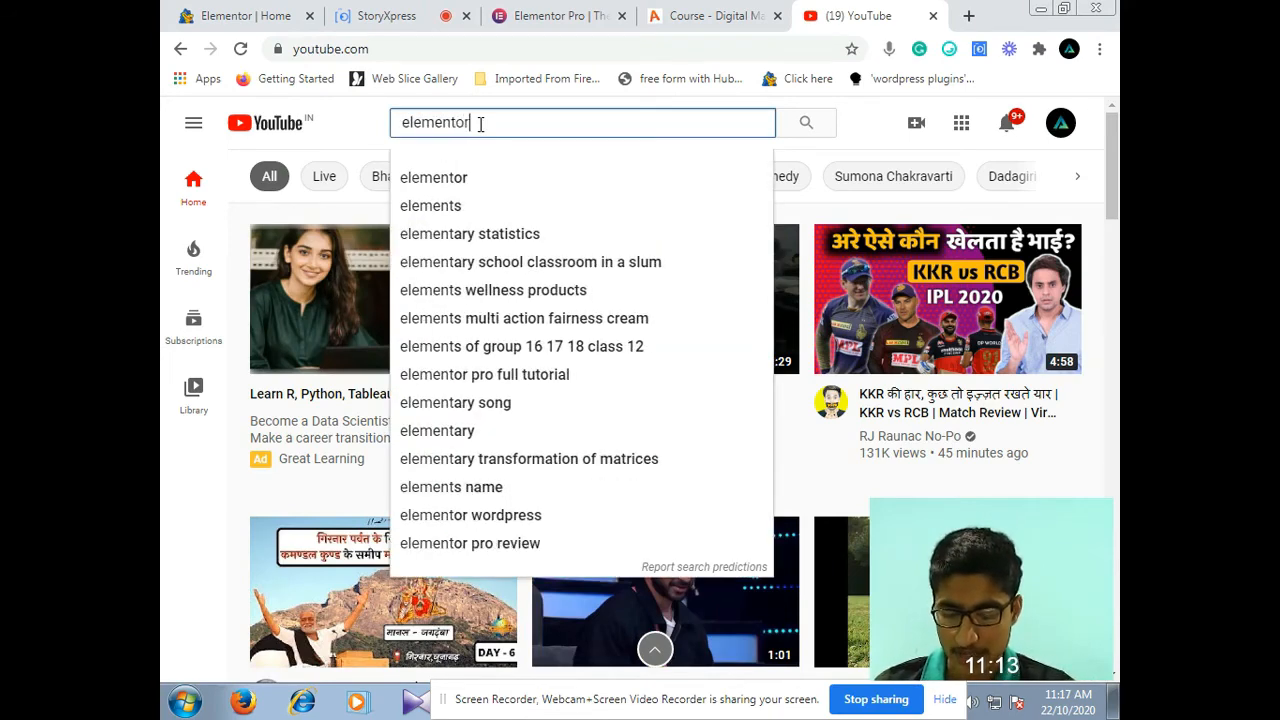
{"action": "type", "text": " pro"}
{"action": "key", "text": "Return"}
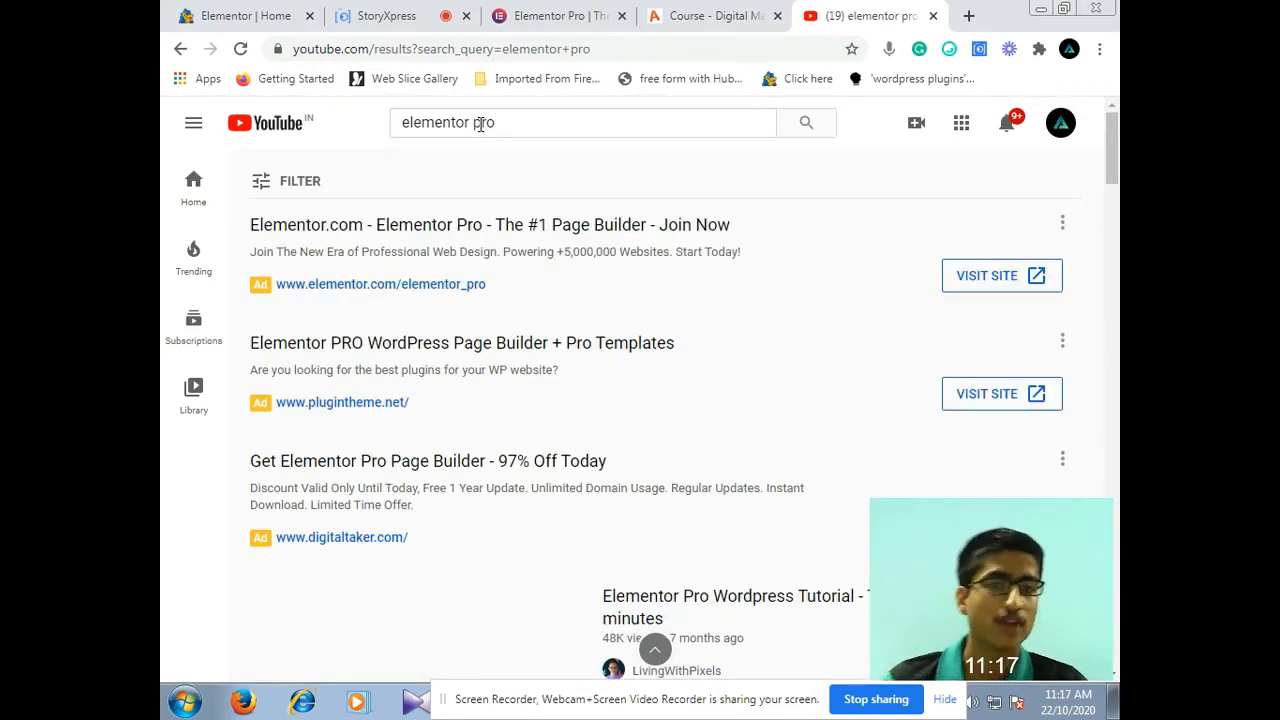
Open the Elementor Website Builder for WordPress channel and look through its uploaded videos
{"action": "scroll", "coordinate": [594, 306], "scroll_direction": "down", "scroll_amount": 5}
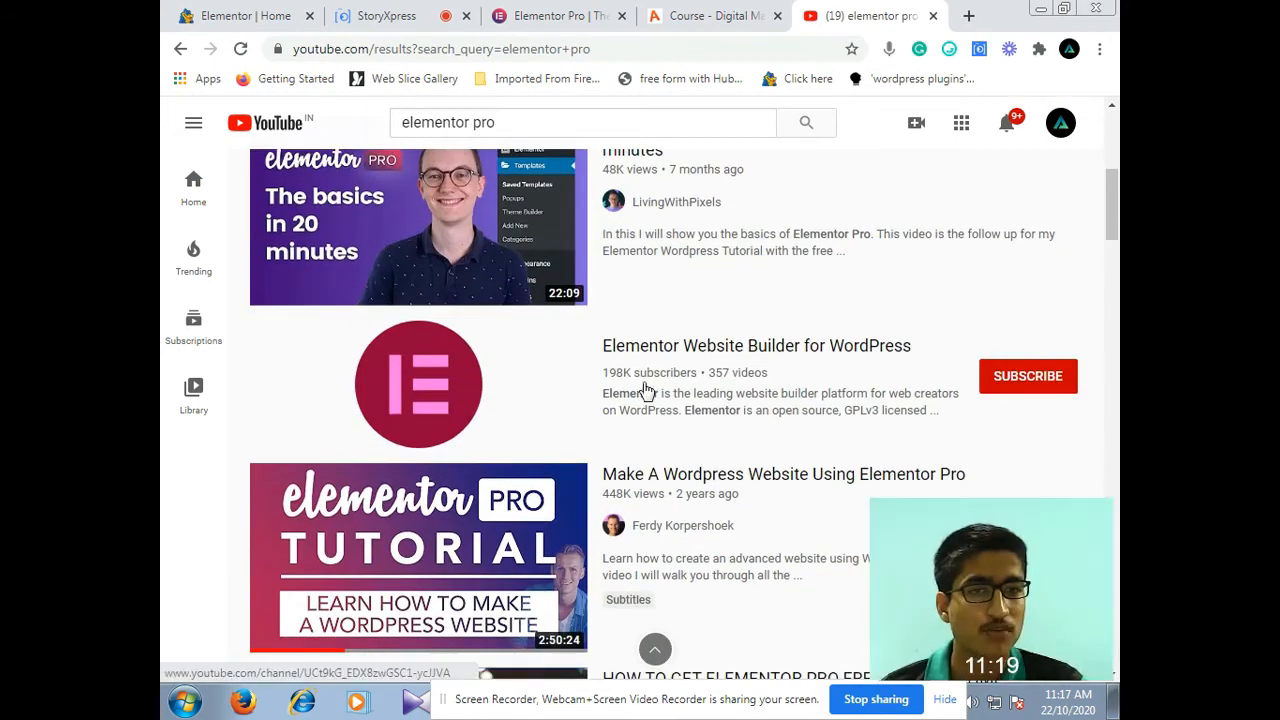
{"action": "left_click", "coordinate": [645, 390]}
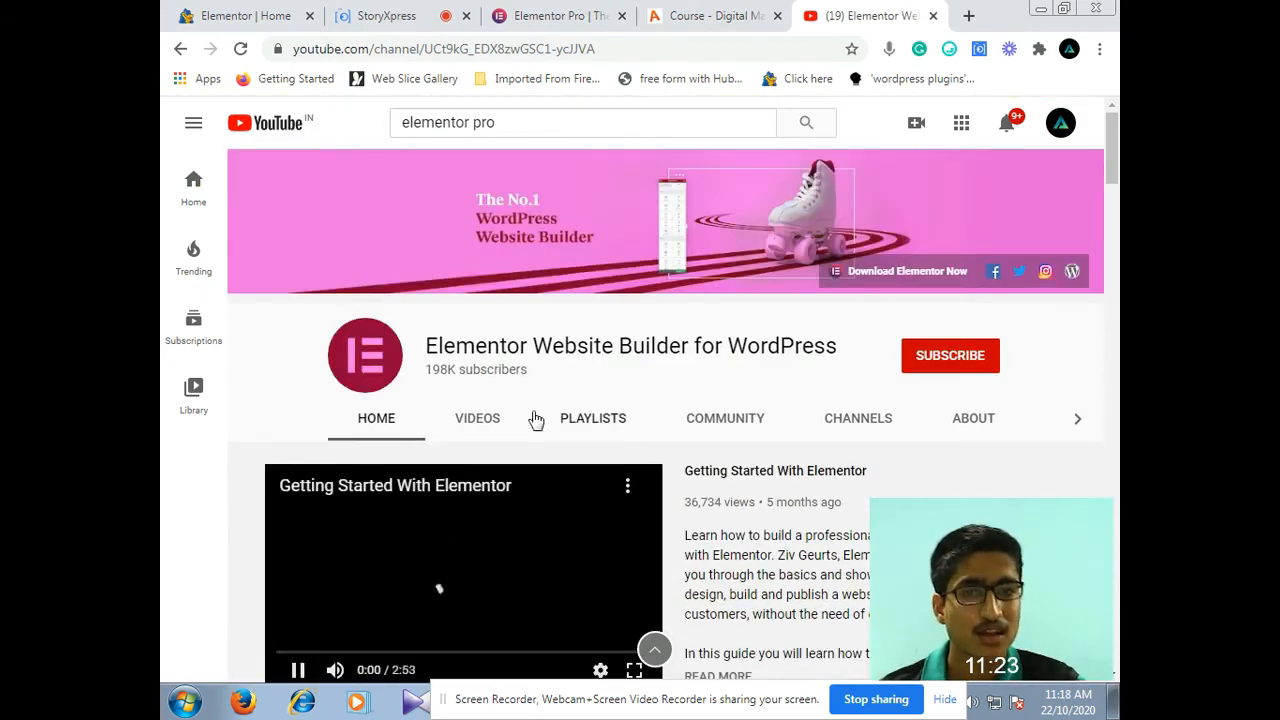
{"action": "left_click", "coordinate": [491, 420]}
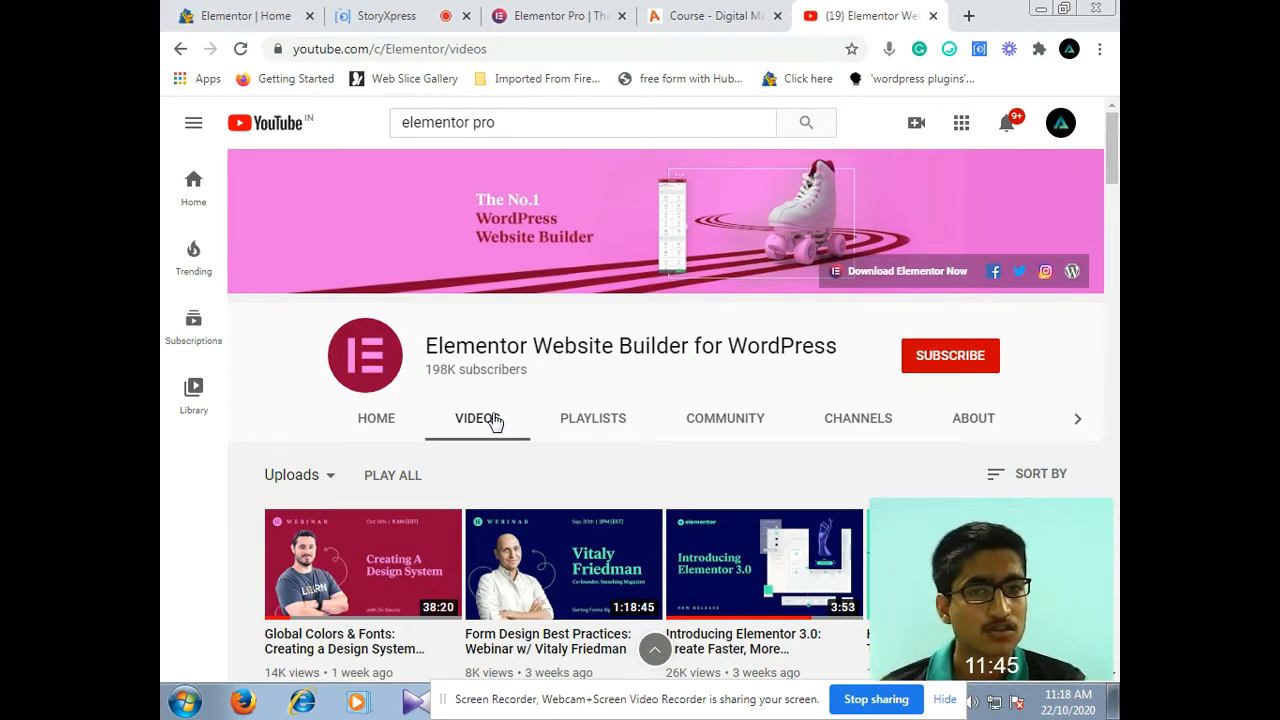
{"action": "scroll", "coordinate": [493, 420], "scroll_direction": "down", "scroll_amount": 2}
{"action": "scroll", "coordinate": [545, 482], "scroll_direction": "down", "scroll_amount": 1}
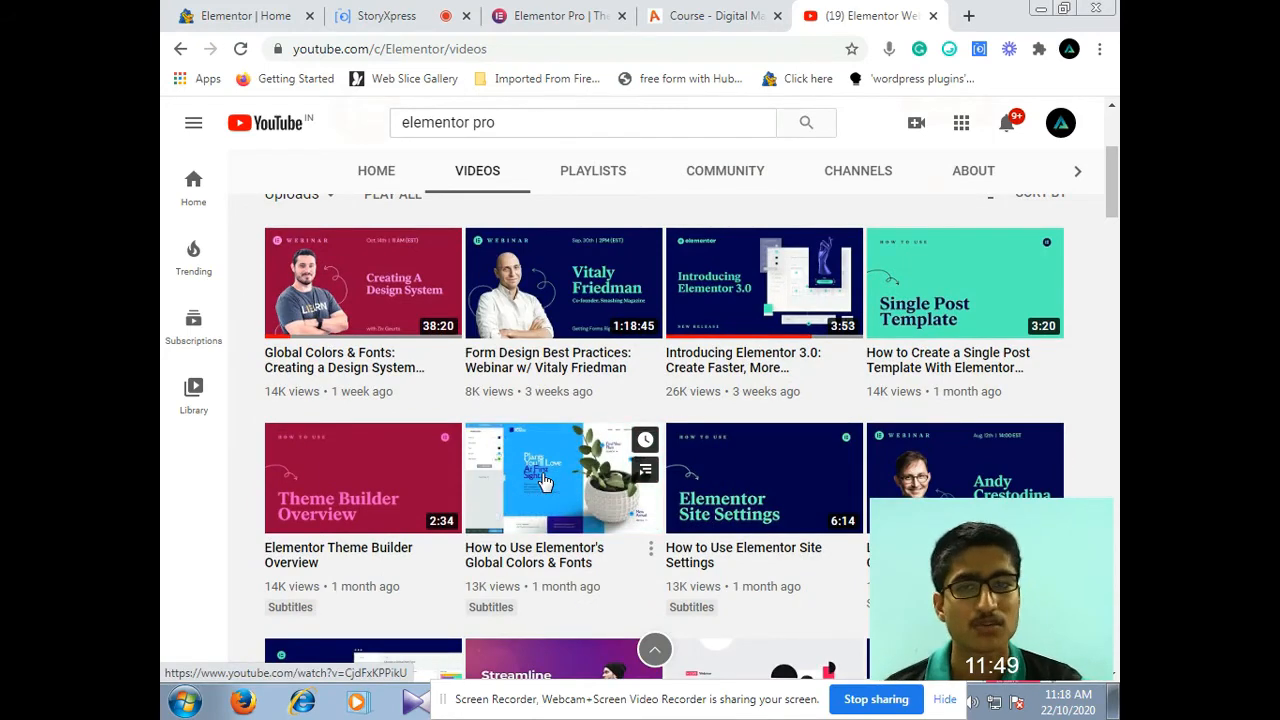
{"action": "scroll", "coordinate": [651, 423], "scroll_direction": "down", "scroll_amount": 2}
{"action": "scroll", "coordinate": [651, 425], "scroll_direction": "down", "scroll_amount": 2}
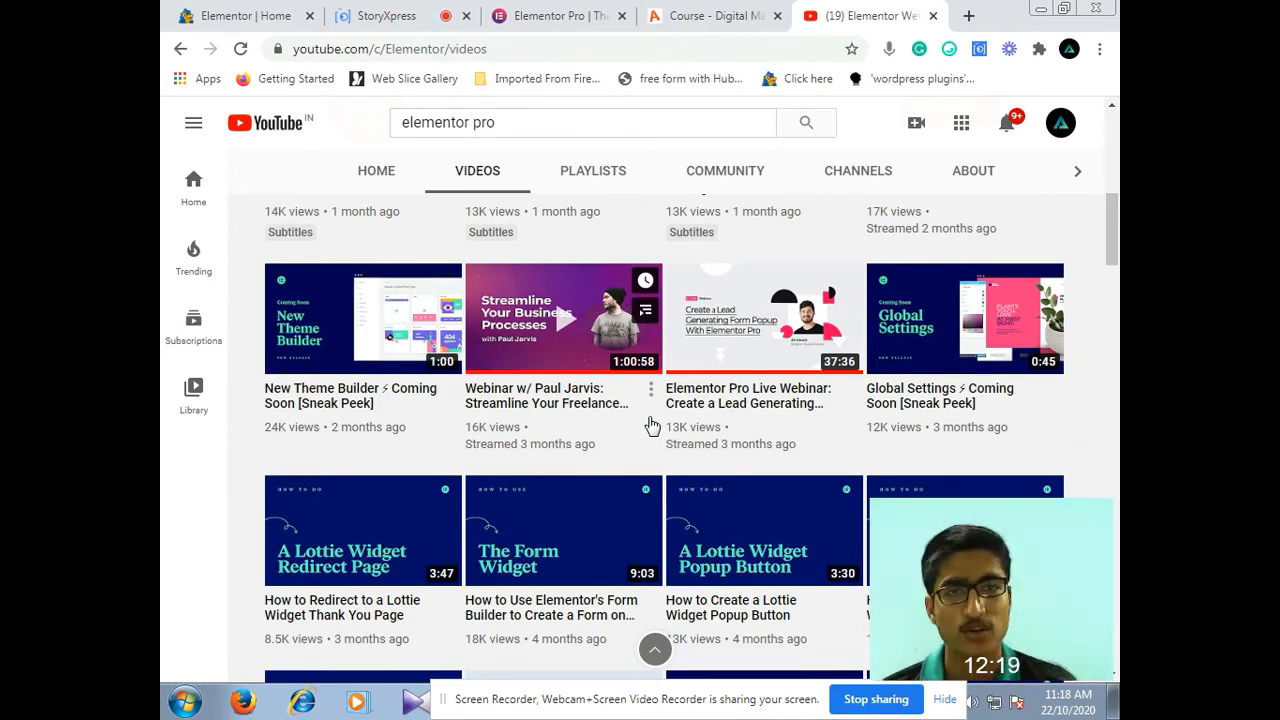
Return to the Elementor editor of the Home page and delete the portfolio section and the reviews and login section below it
{"action": "left_click", "coordinate": [513, 12]}
{"action": "scroll", "coordinate": [472, 297], "scroll_direction": "up", "scroll_amount": 5}
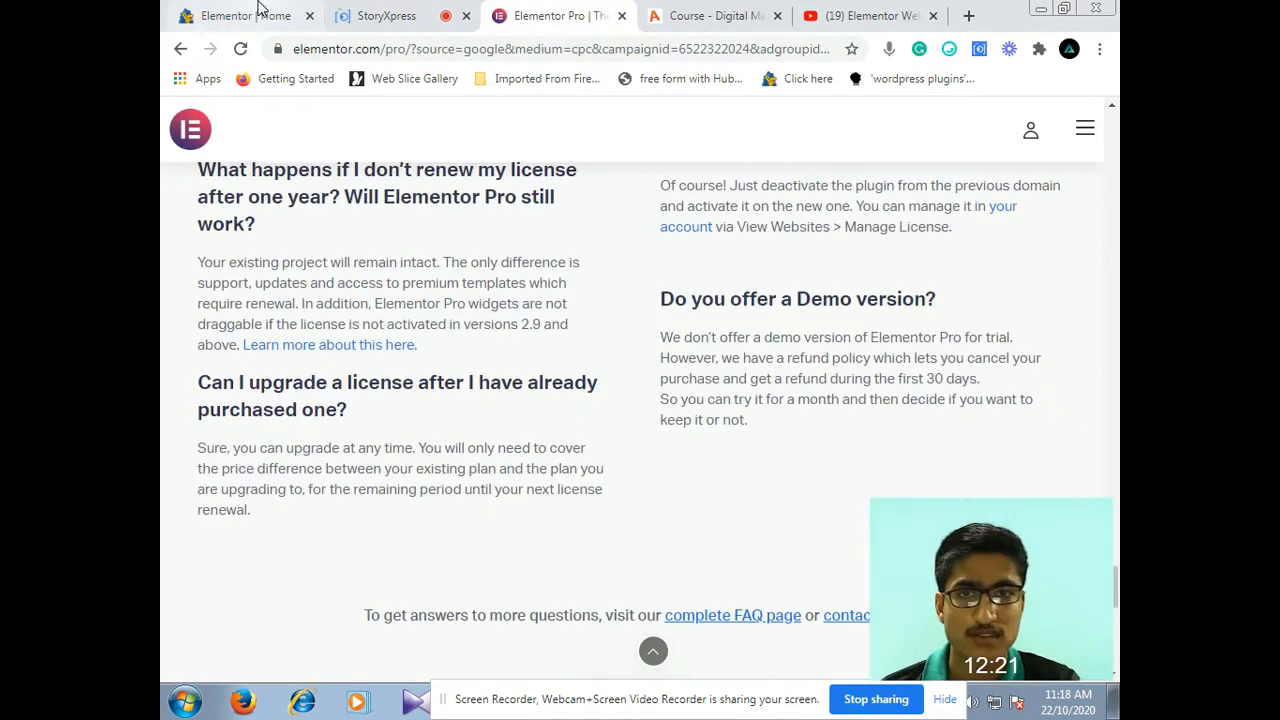
{"action": "left_click", "coordinate": [245, 15]}
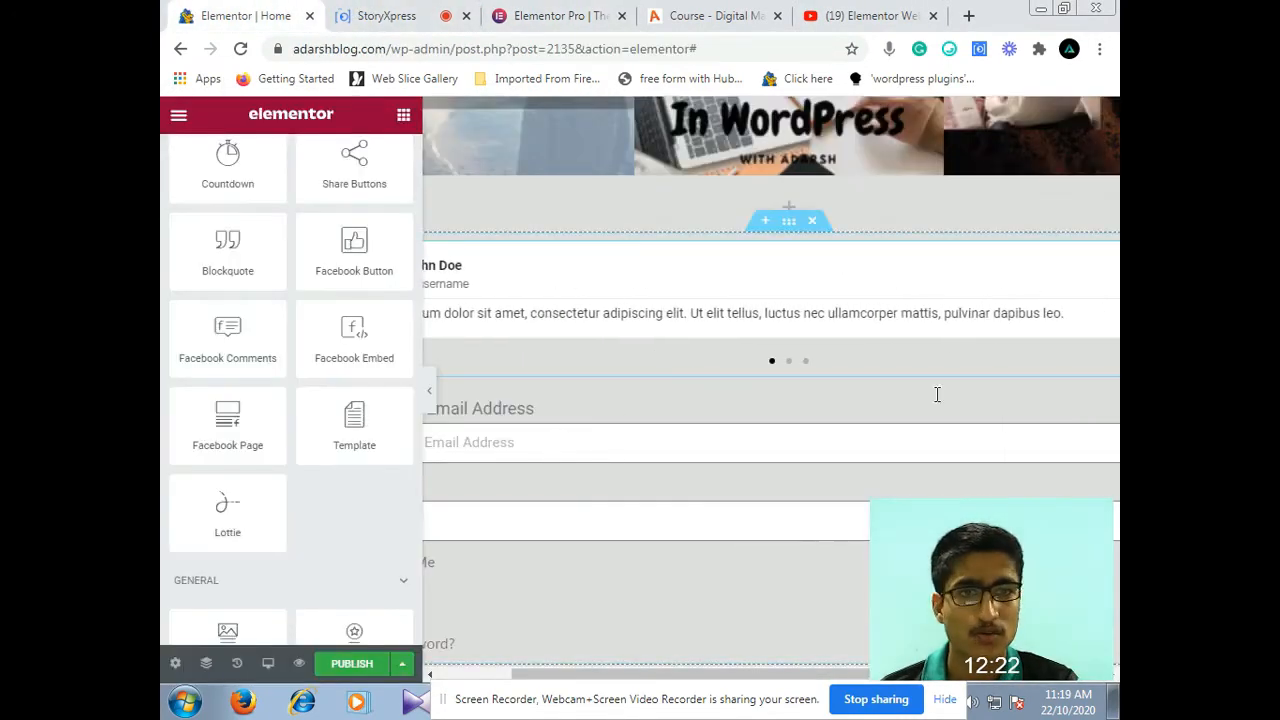
{"action": "scroll", "coordinate": [937, 394], "scroll_direction": "up", "scroll_amount": 3}
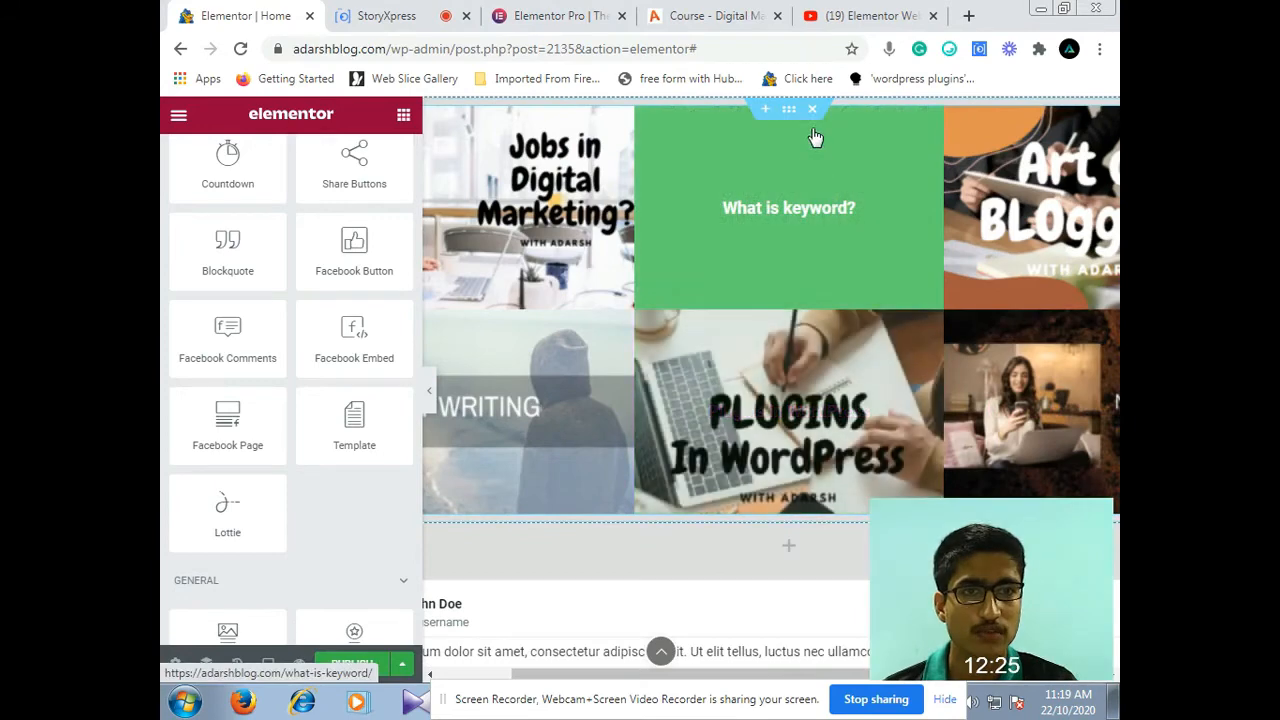
{"action": "left_click", "coordinate": [800, 135]}
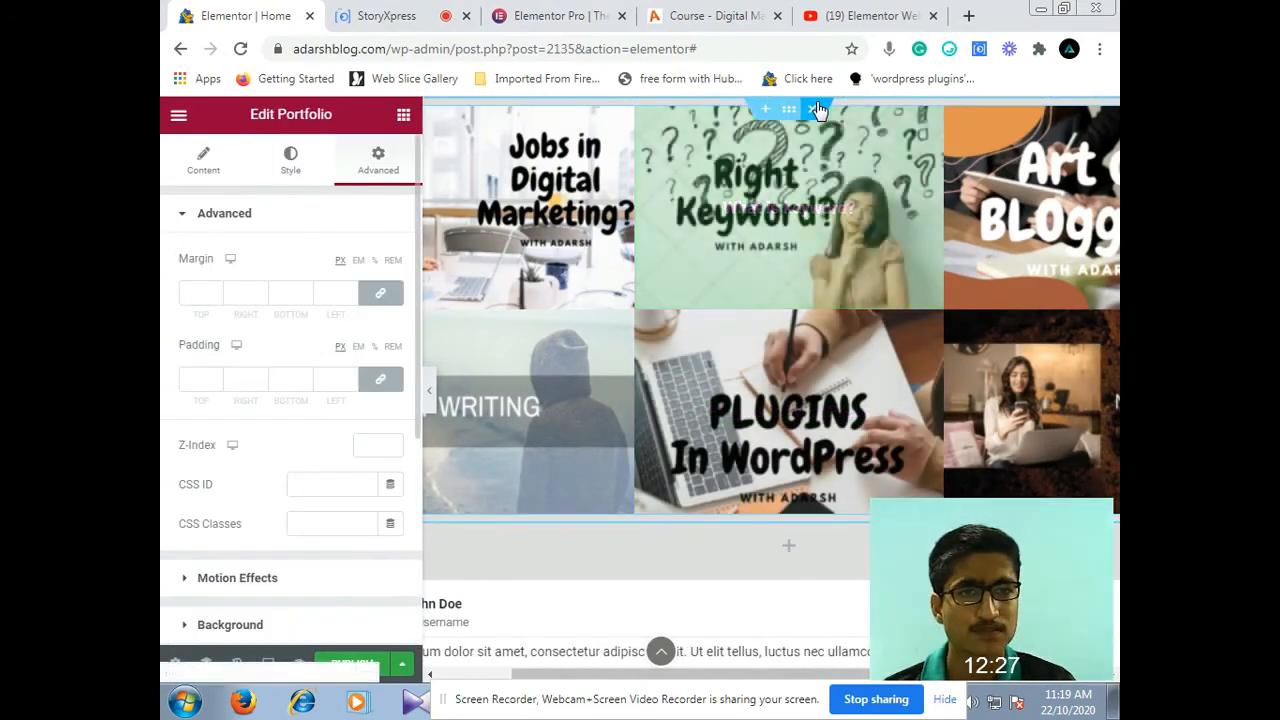
{"action": "left_click", "coordinate": [812, 109]}
{"action": "left_click", "coordinate": [816, 109]}
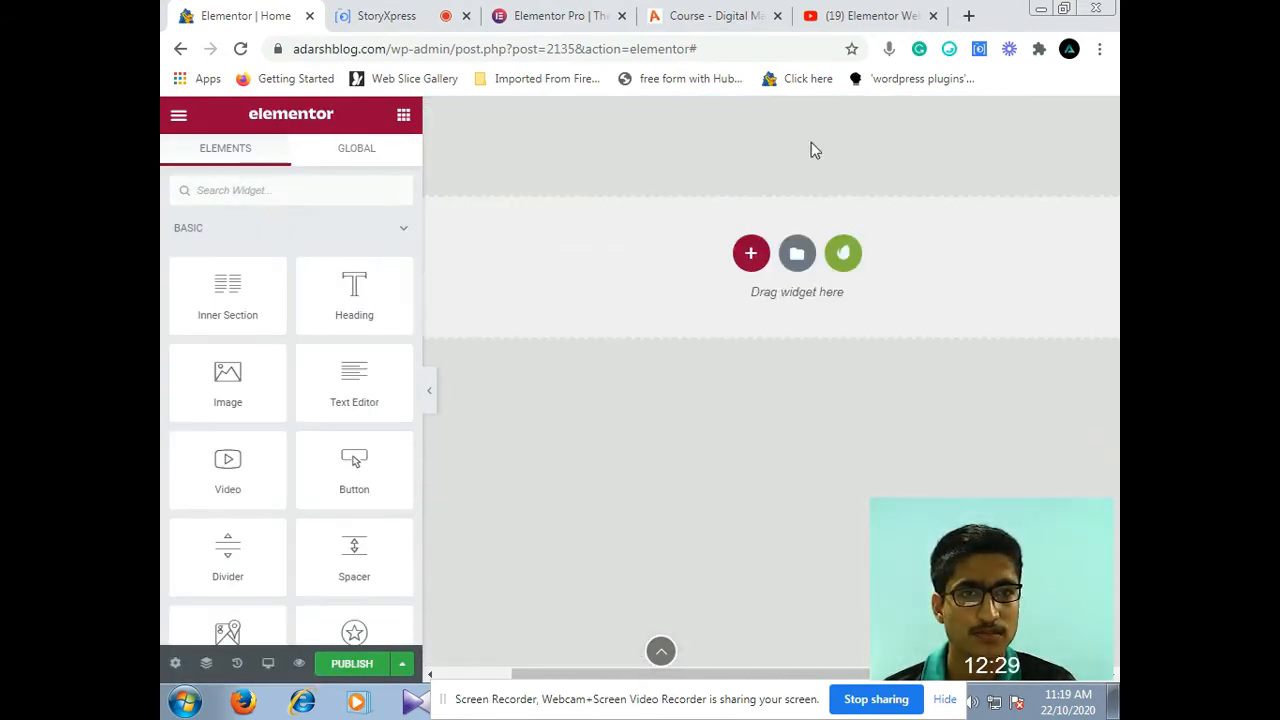
Add a single-column section to the empty page and place a Heading widget in it
{"action": "left_click", "coordinate": [750, 255]}
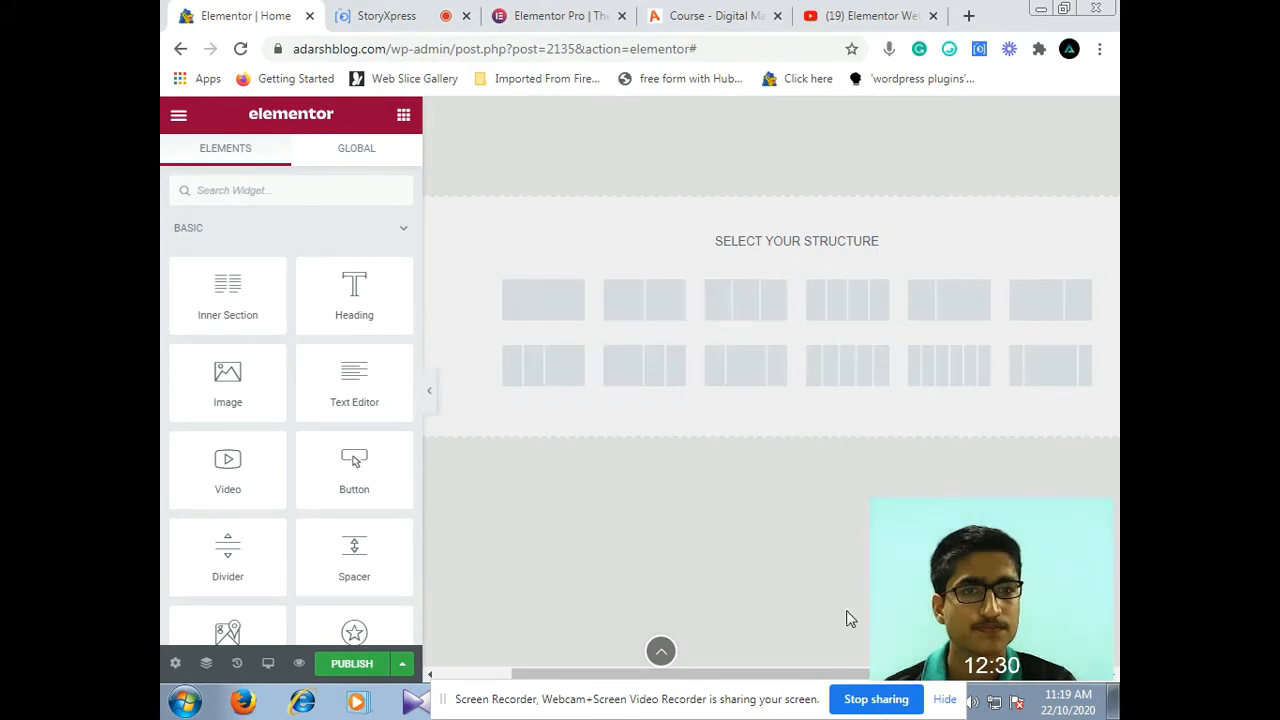
{"action": "left_click", "coordinate": [530, 290]}
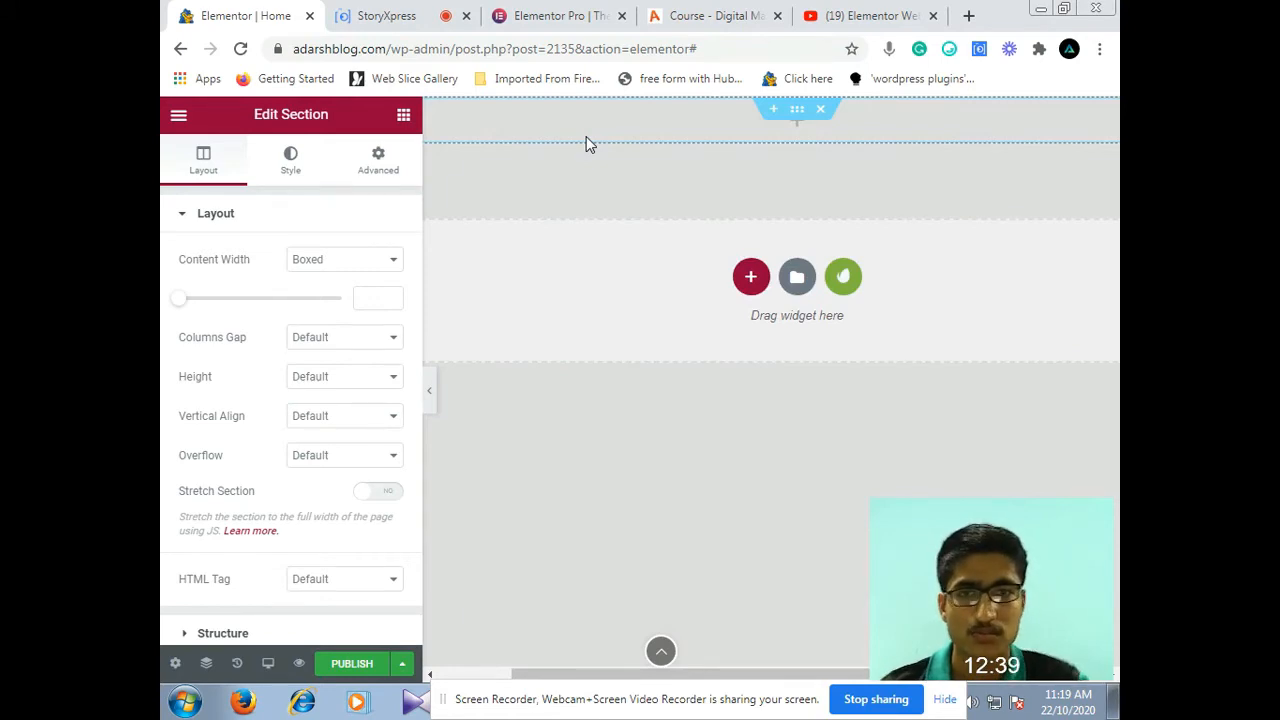
{"action": "left_click", "coordinate": [403, 116]}
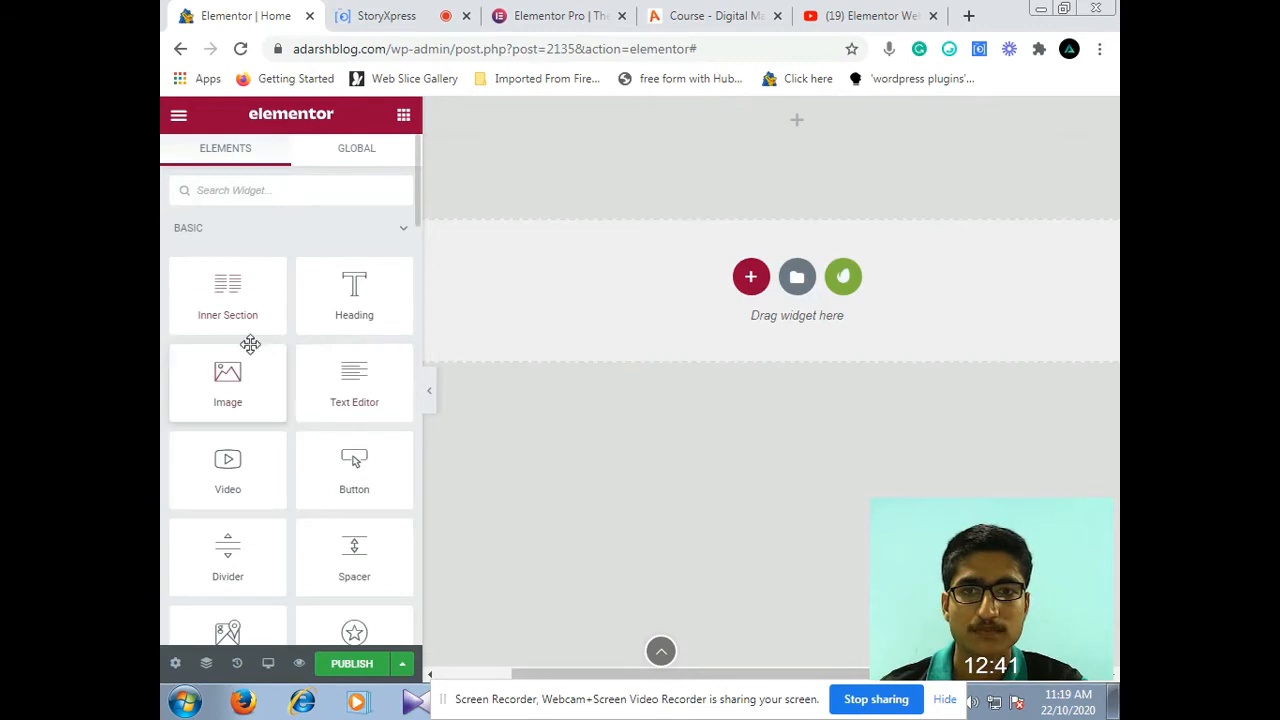
{"action": "left_click_drag", "start_coordinate": [351, 311], "coordinate": [811, 129]}
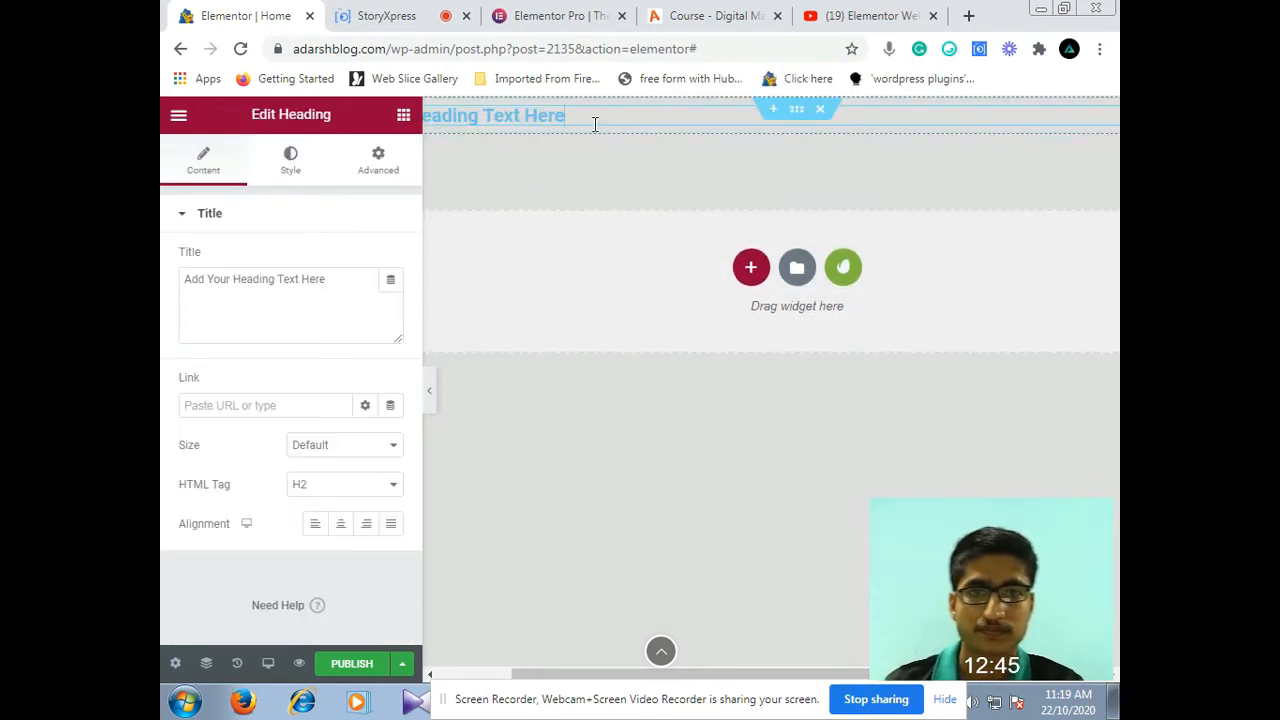
Set the heading's title to "Free Digital Marketing Course" and centre its alignment
{"action": "left_click_drag", "start_coordinate": [356, 285], "coordinate": [163, 285]}
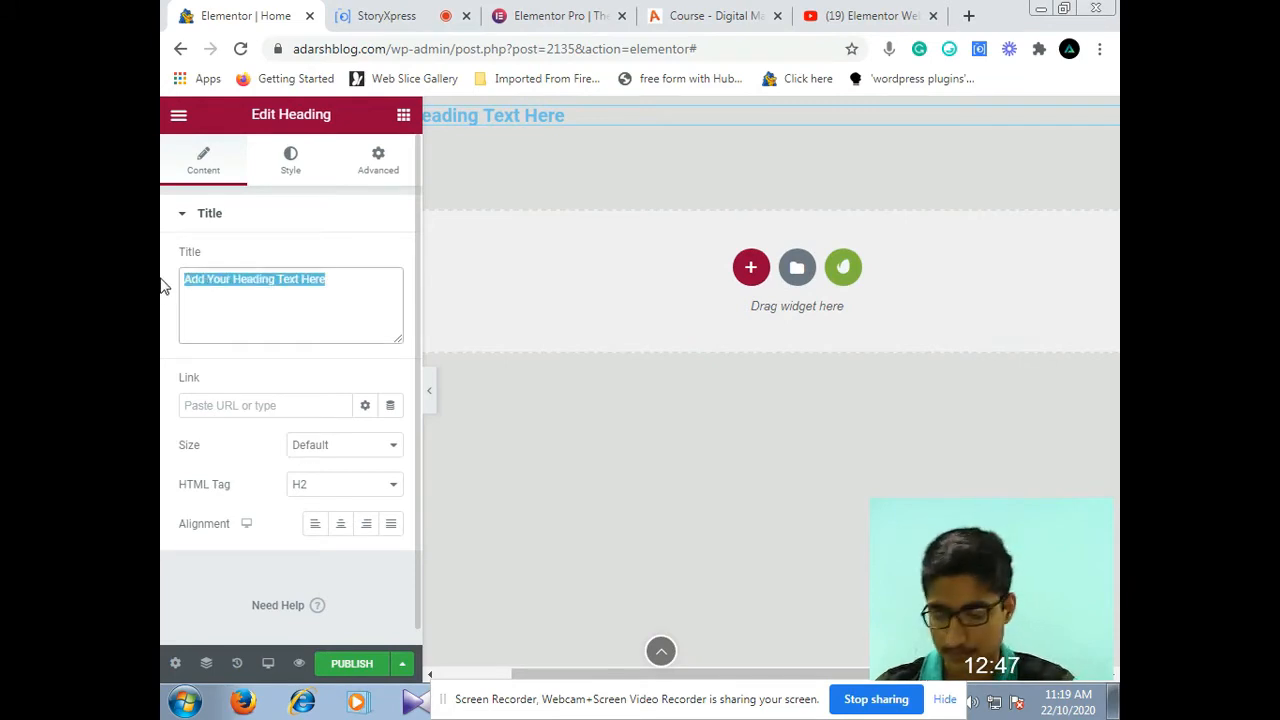
{"action": "type", "text": "Free Digital Marketing Course"}
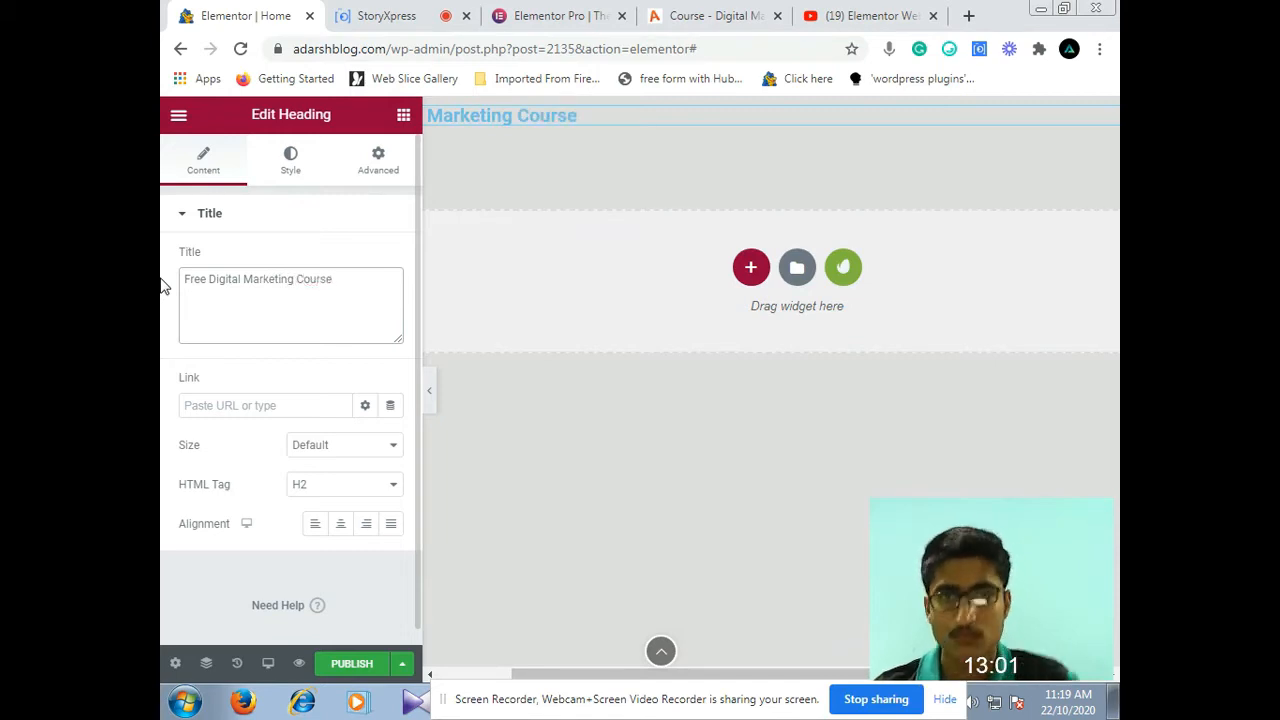
{"action": "left_click", "coordinate": [340, 523]}
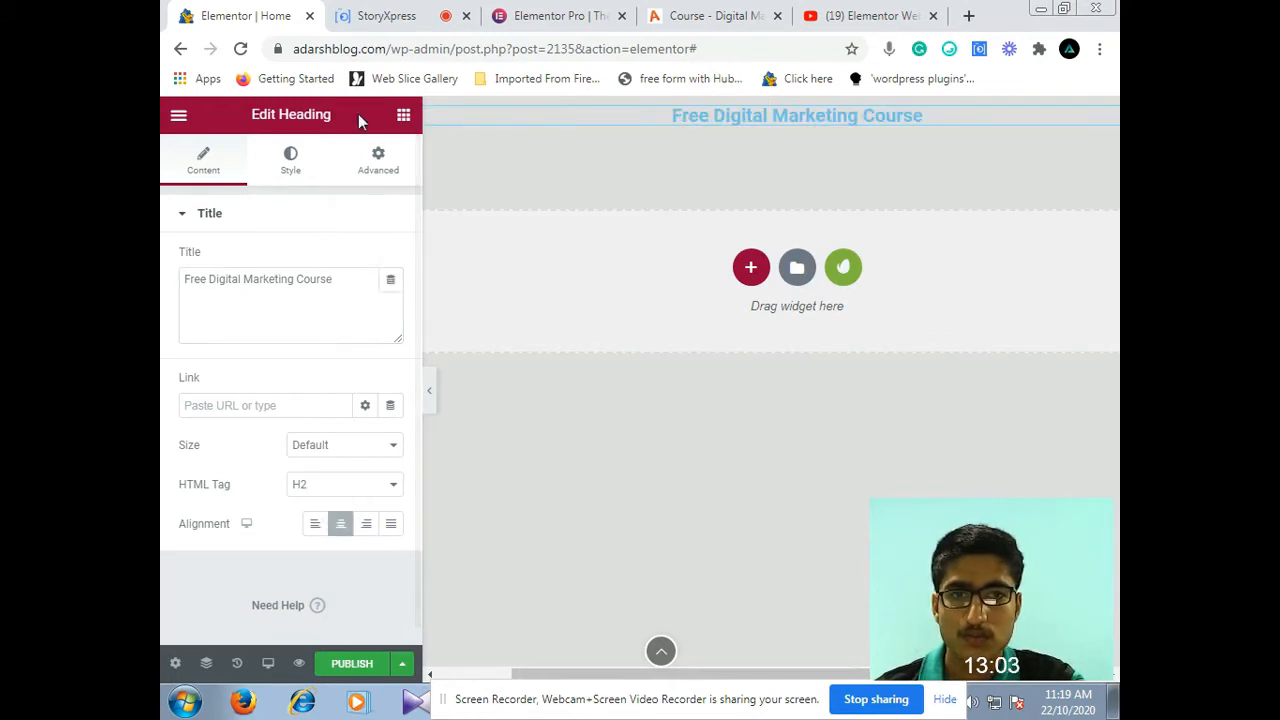
Change the heading's text colour to near-white
{"action": "left_click", "coordinate": [292, 160]}
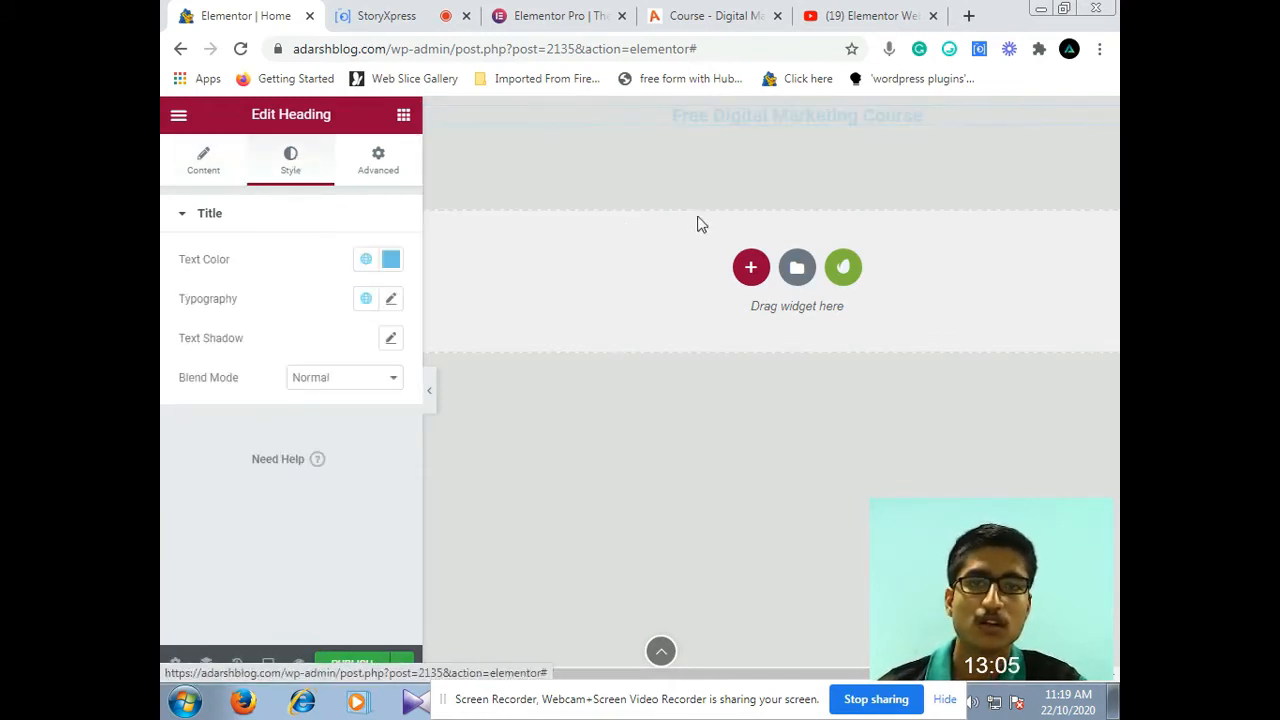
{"action": "left_click", "coordinate": [390, 259]}
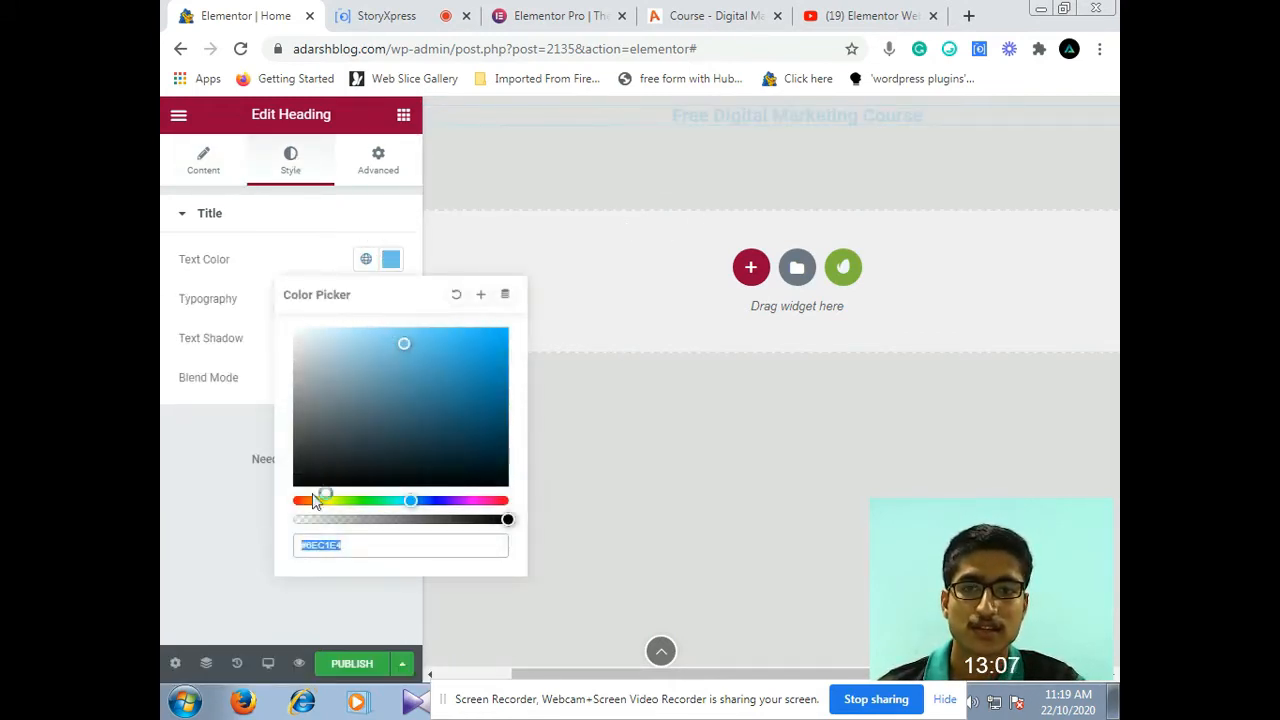
{"action": "left_click", "coordinate": [298, 354]}
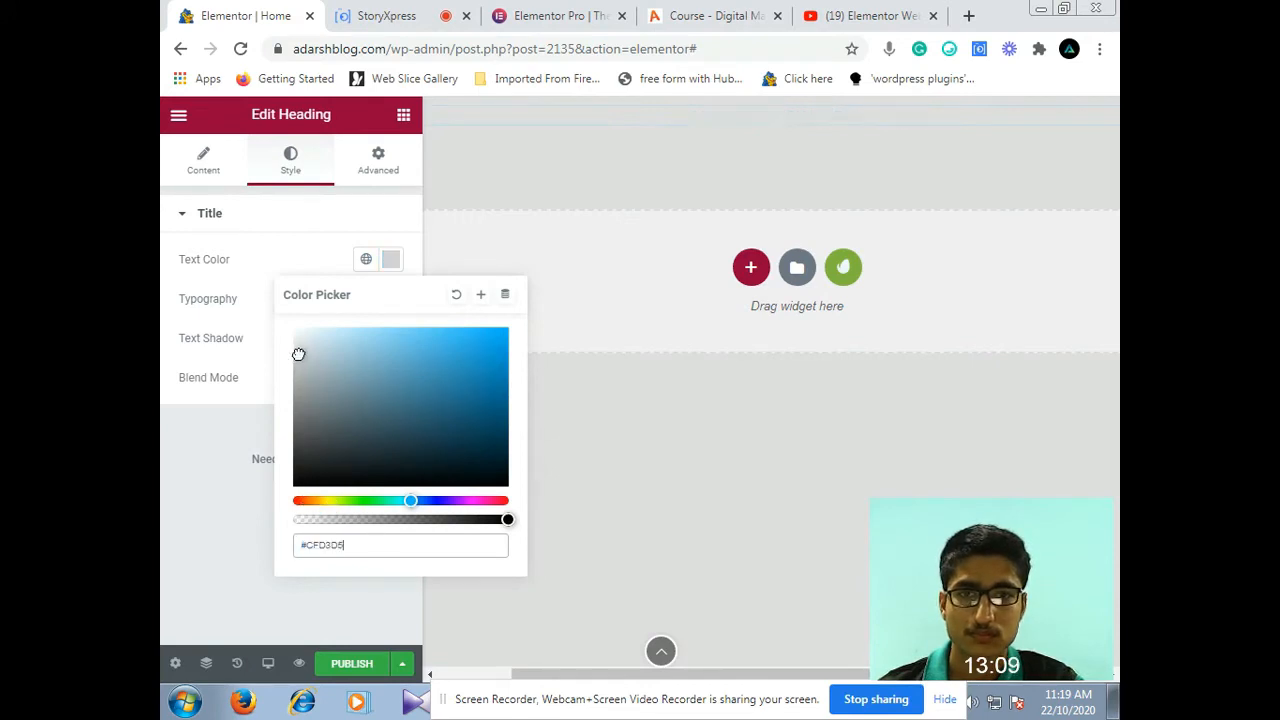
{"action": "left_click", "coordinate": [300, 328]}
{"action": "left_click", "coordinate": [169, 466]}
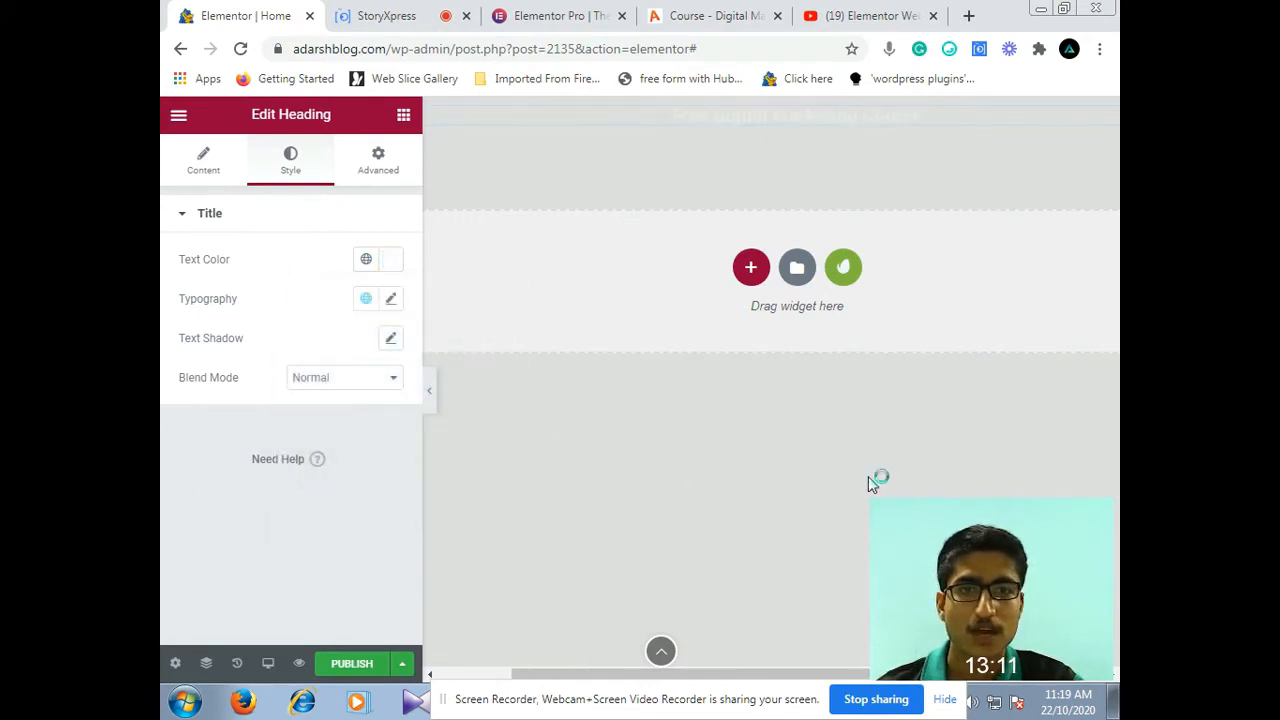
Open the site settings for the background, keep the Classic background type and set its colour to opaque black, #000000
{"action": "left_click", "coordinate": [179, 115]}
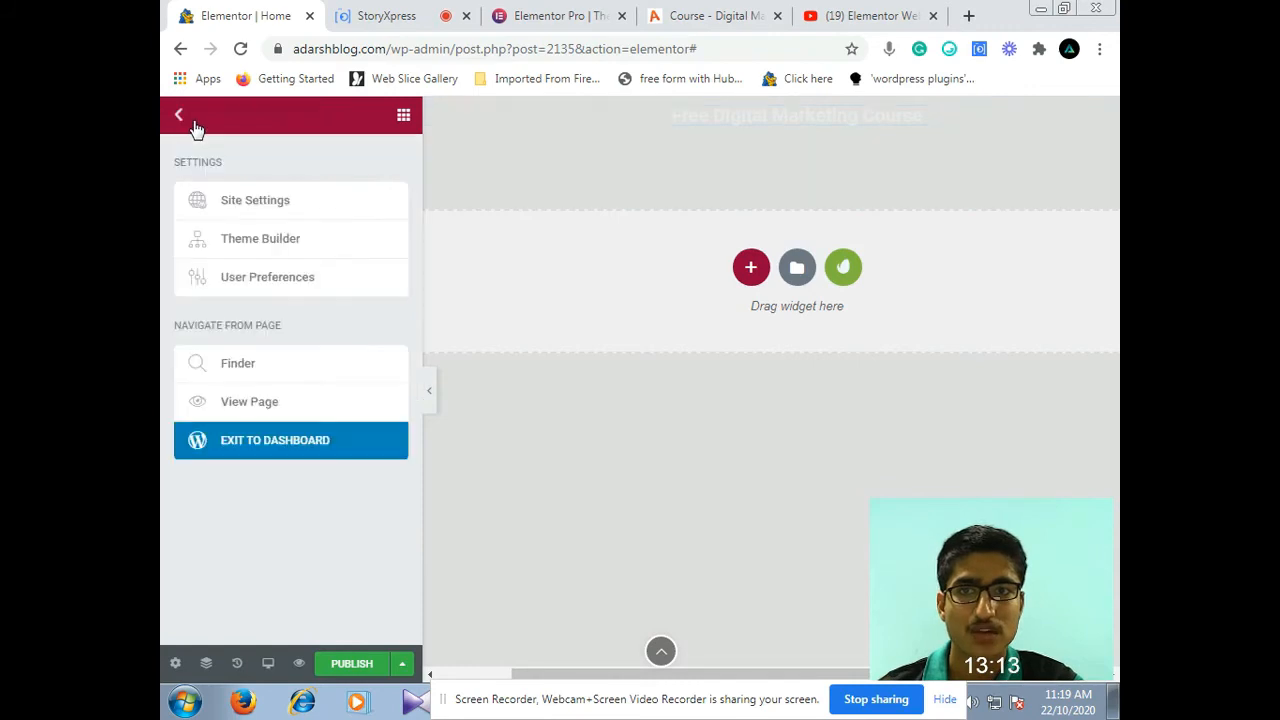
{"action": "left_click", "coordinate": [287, 218]}
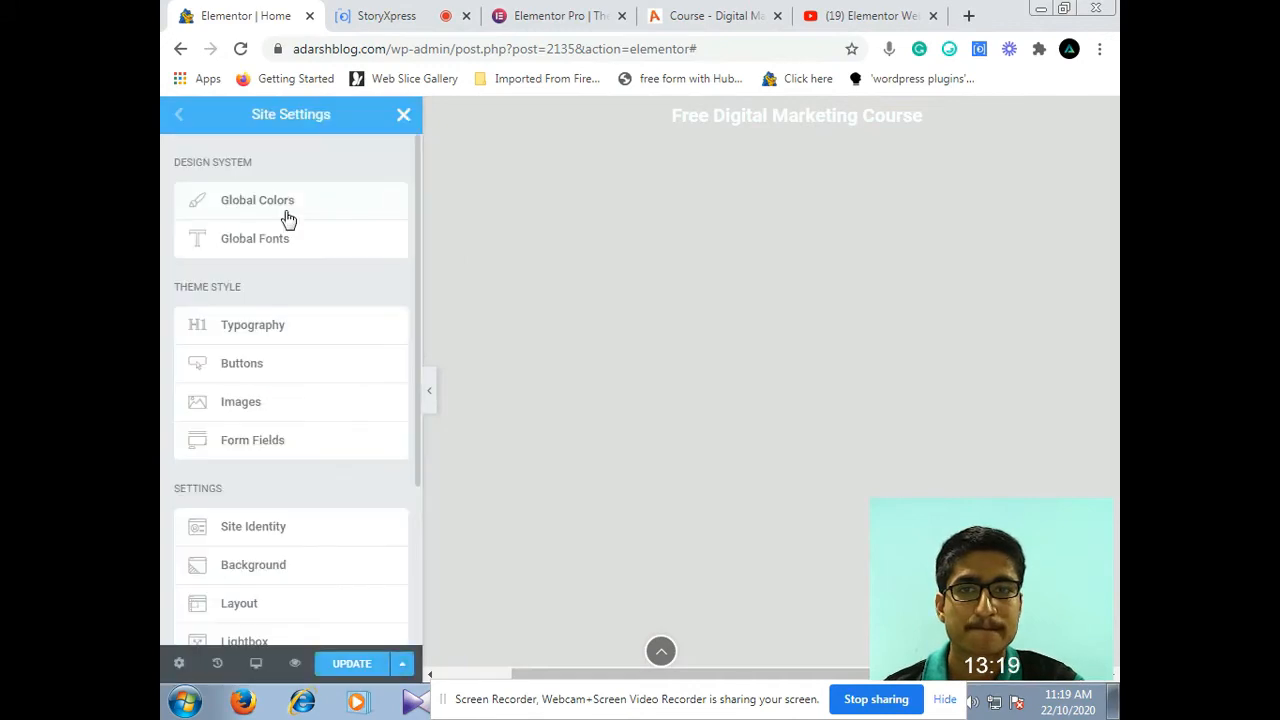
{"action": "scroll", "coordinate": [320, 470], "scroll_direction": "down", "scroll_amount": 3}
{"action": "left_click", "coordinate": [287, 373]}
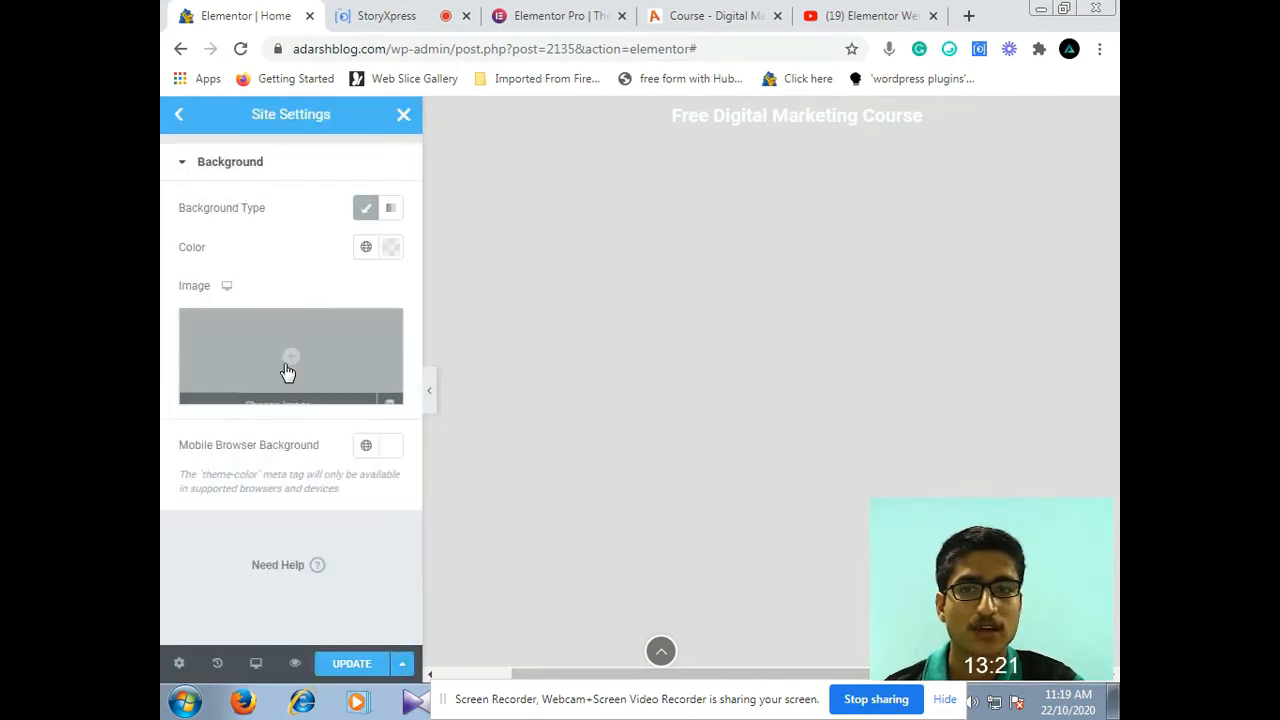
{"action": "left_click", "coordinate": [370, 214]}
{"action": "left_click", "coordinate": [370, 214]}
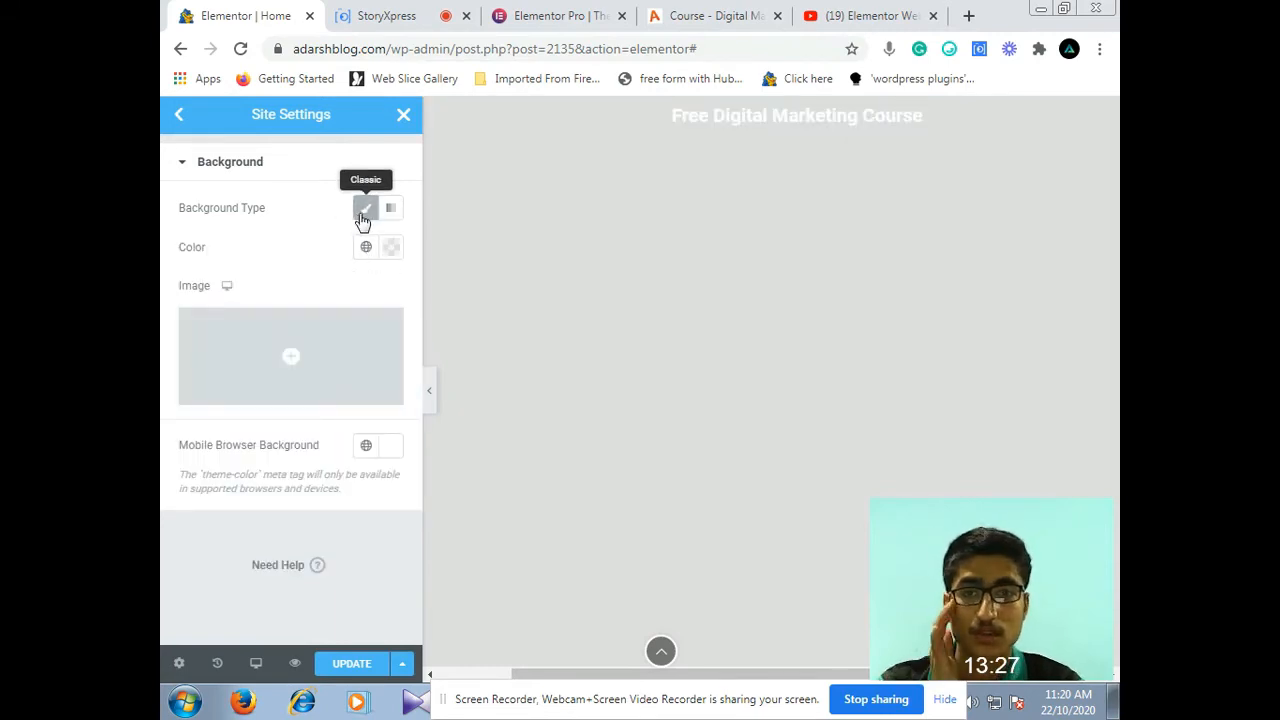
{"action": "left_click", "coordinate": [362, 212]}
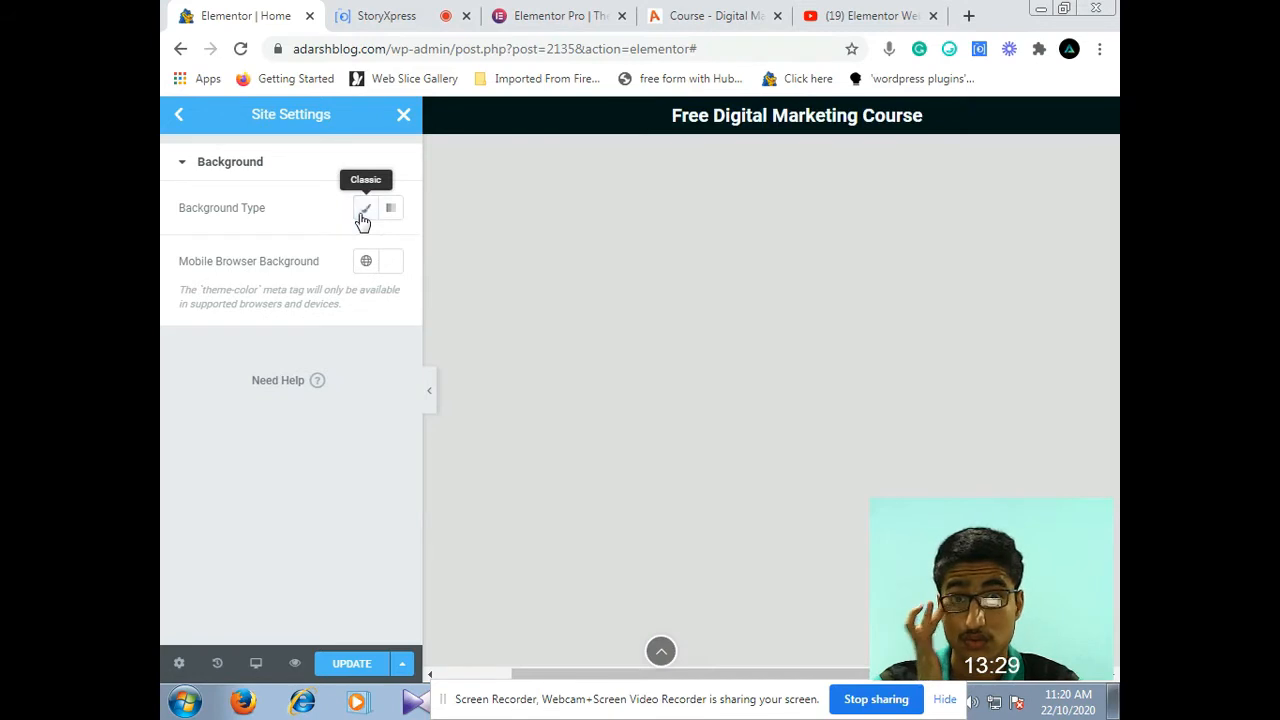
{"action": "left_click", "coordinate": [362, 214]}
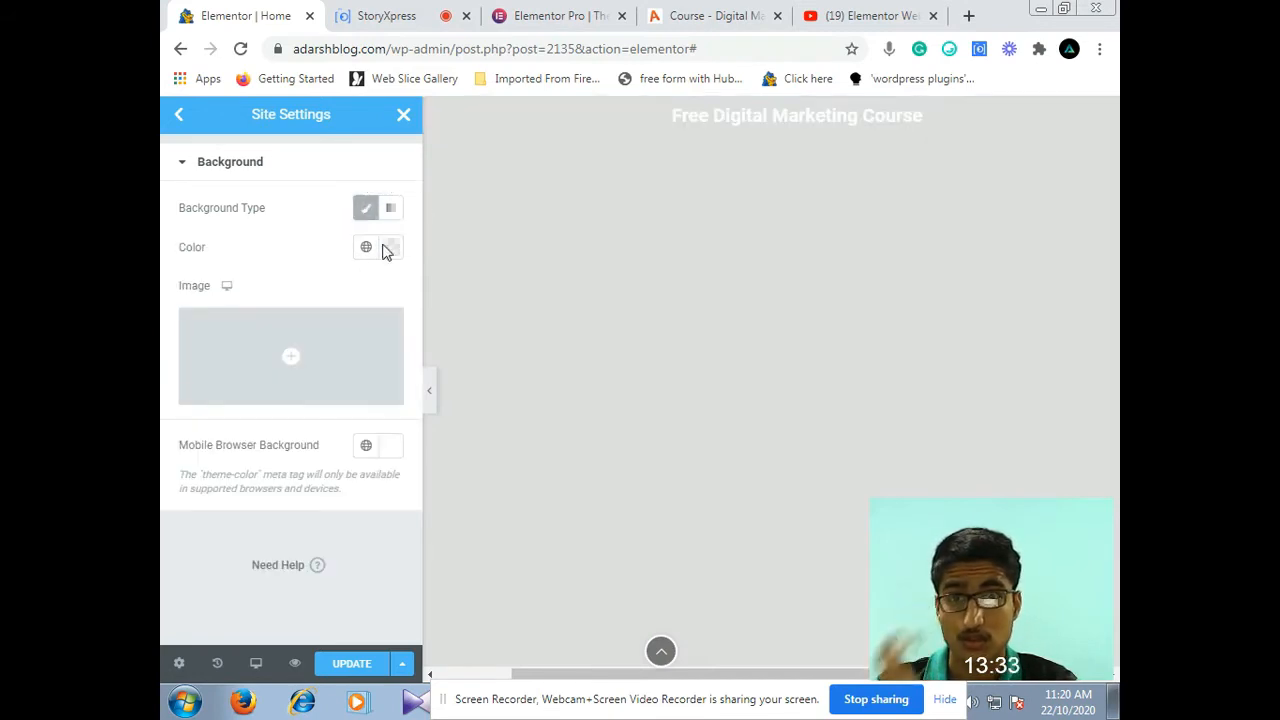
{"action": "left_click", "coordinate": [394, 252]}
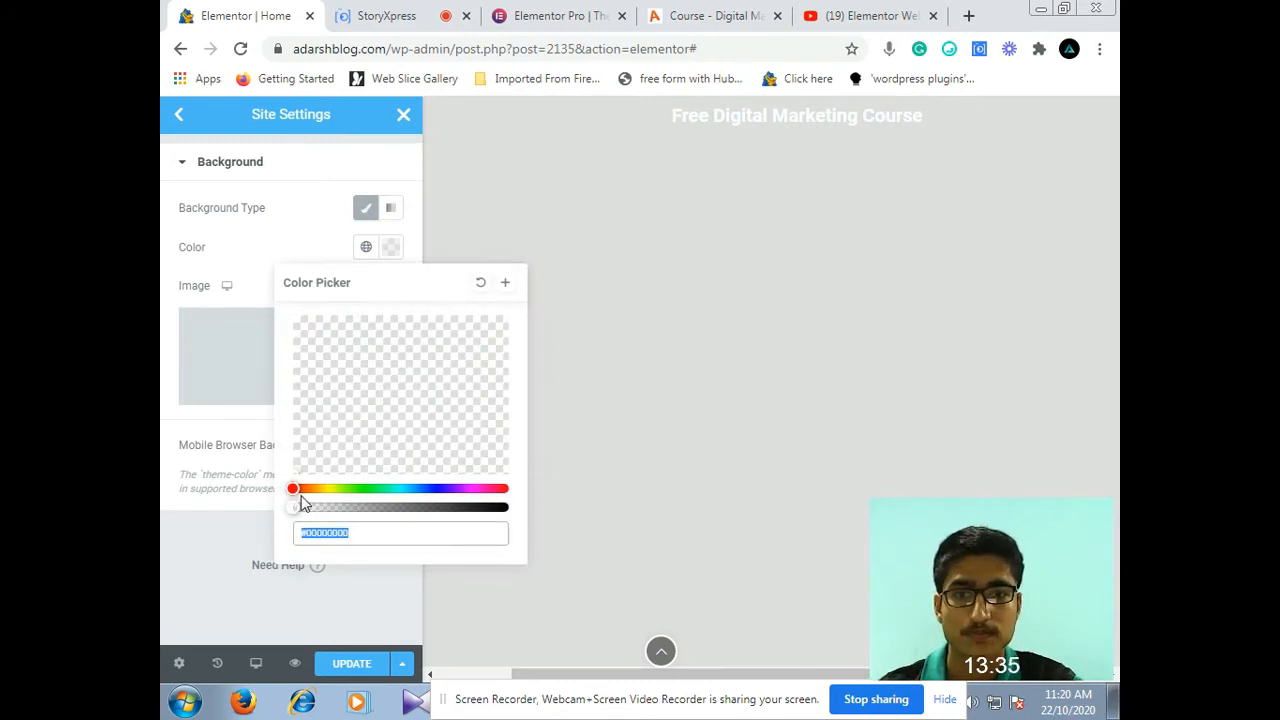
{"action": "left_click_drag", "start_coordinate": [296, 509], "coordinate": [525, 511]}
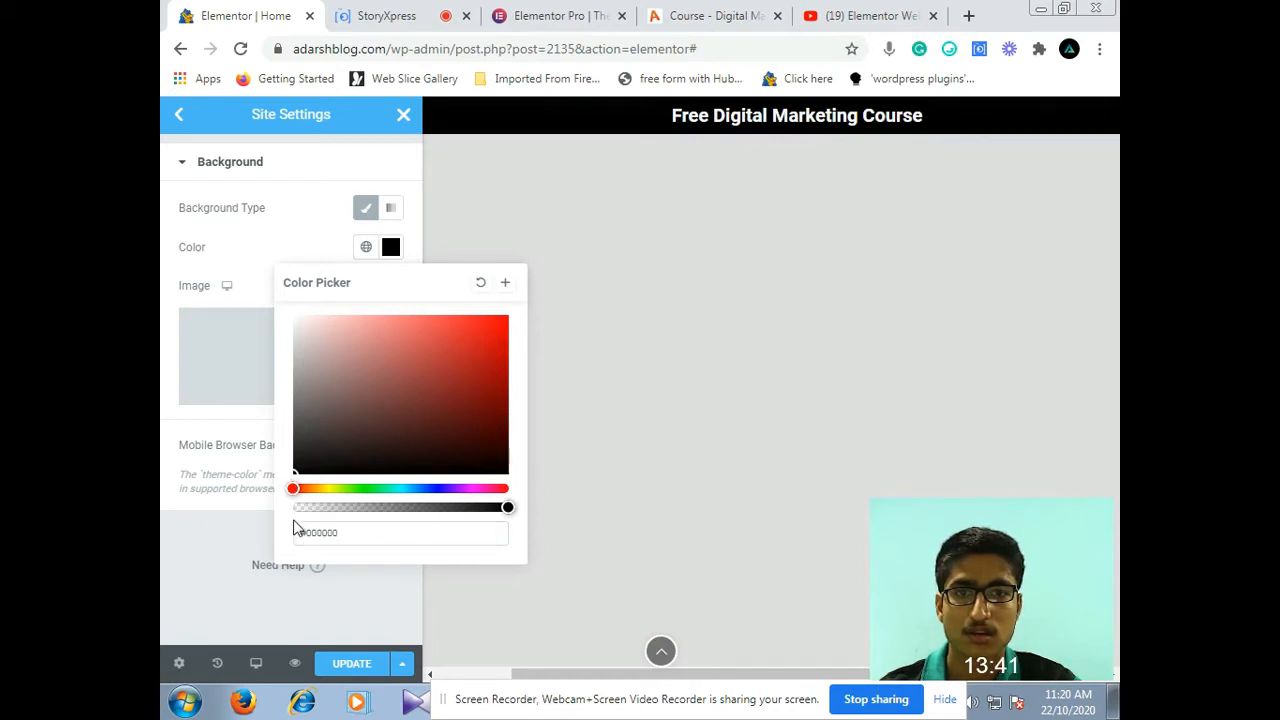
{"action": "left_click", "coordinate": [266, 540]}
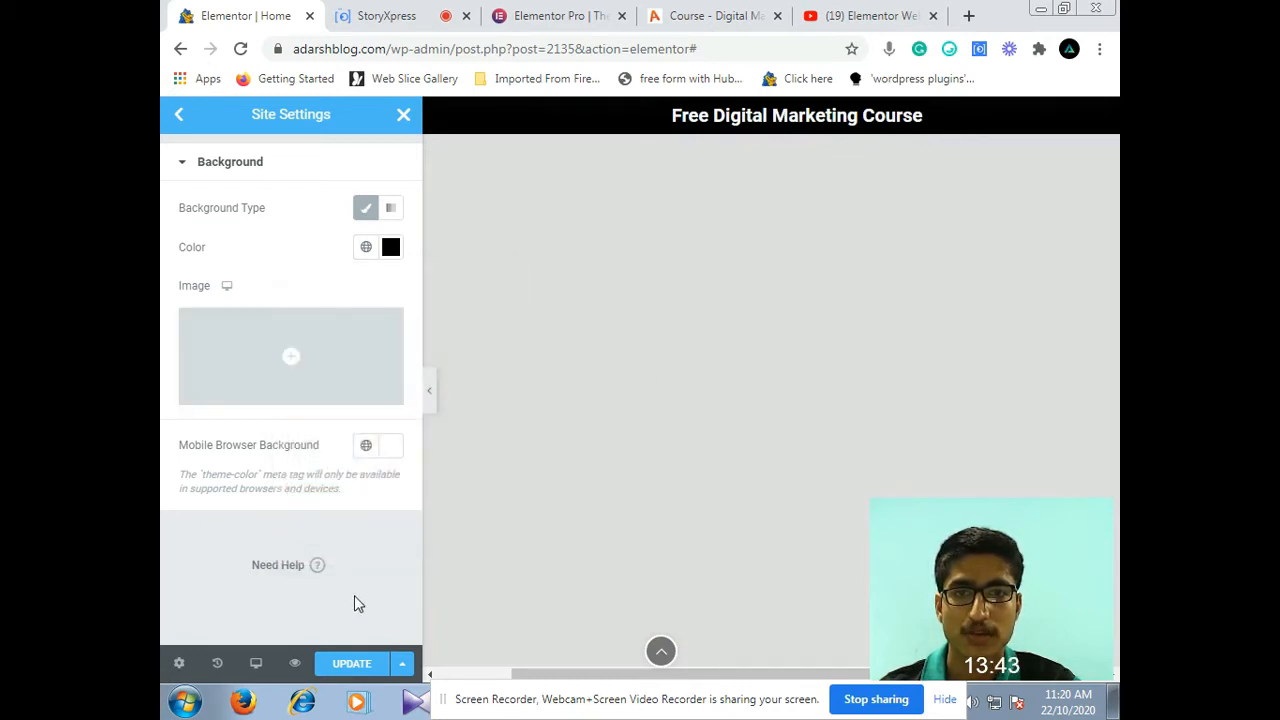
Set the mobile browser background colour to #161515, then update and close the site settings
{"action": "left_click", "coordinate": [390, 452]}
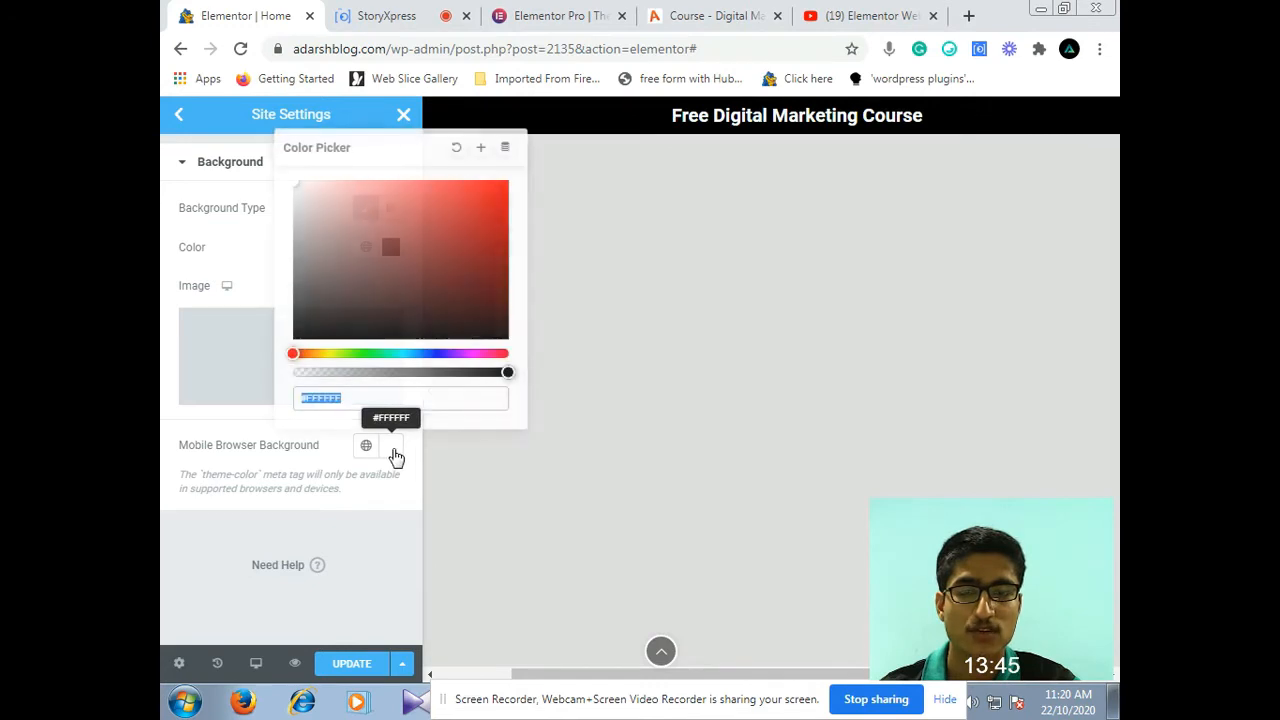
{"action": "left_click", "coordinate": [304, 327]}
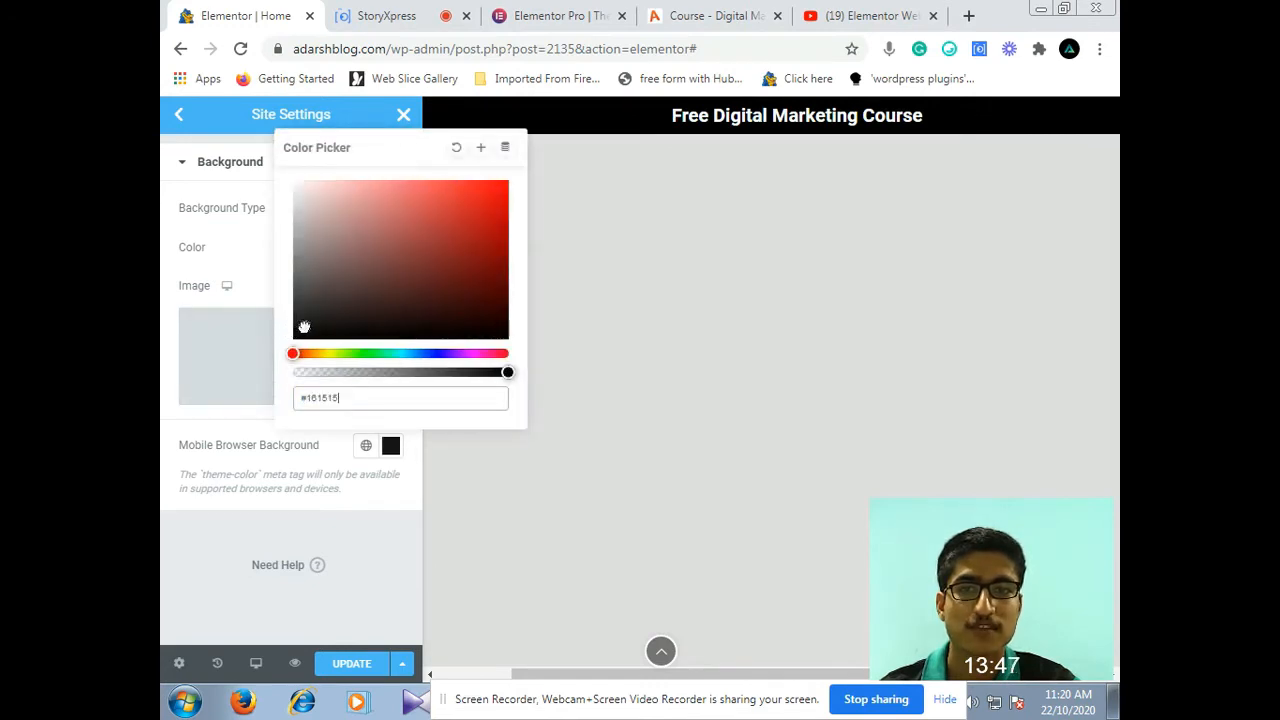
{"action": "left_click", "coordinate": [226, 264]}
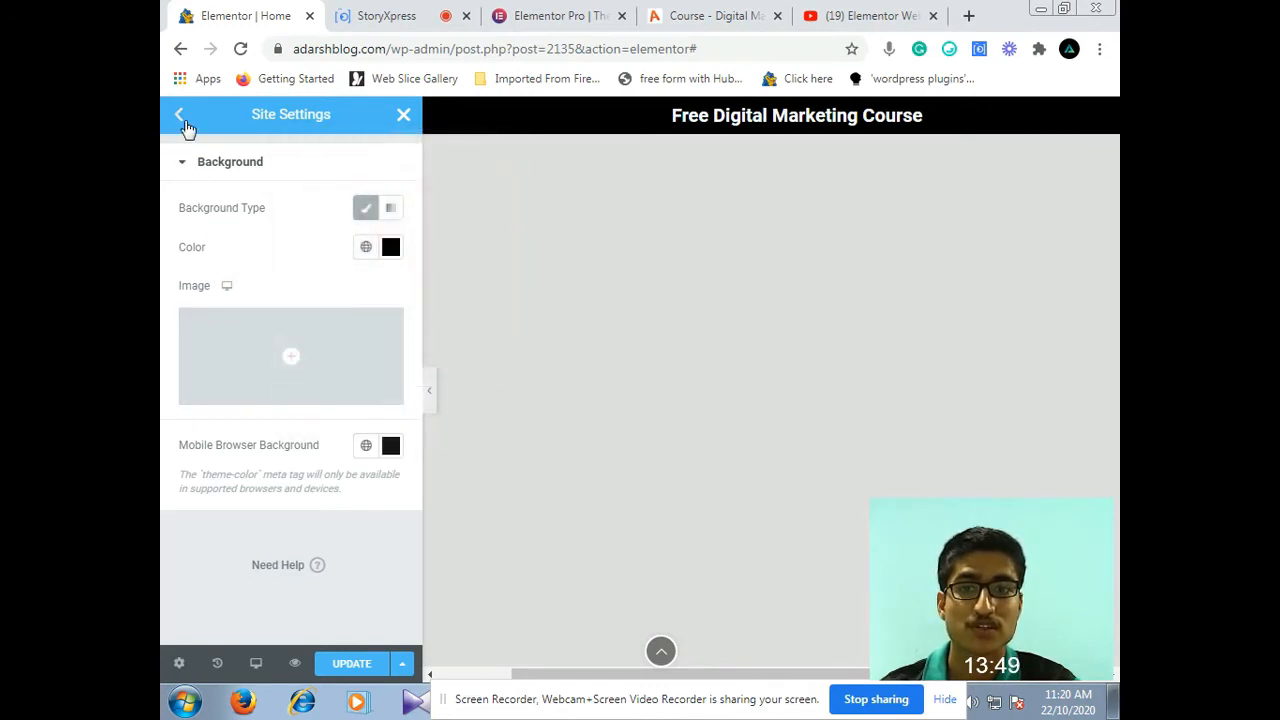
{"action": "left_click", "coordinate": [360, 665]}
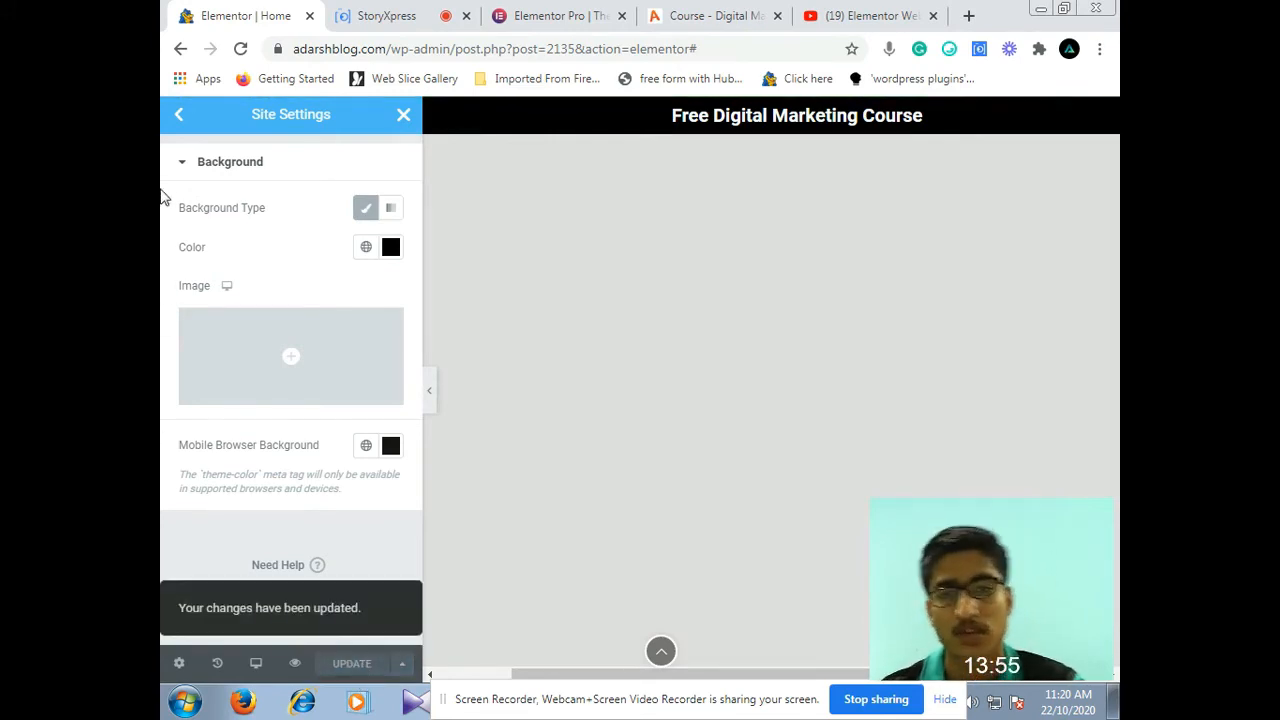
{"action": "left_click", "coordinate": [180, 118]}
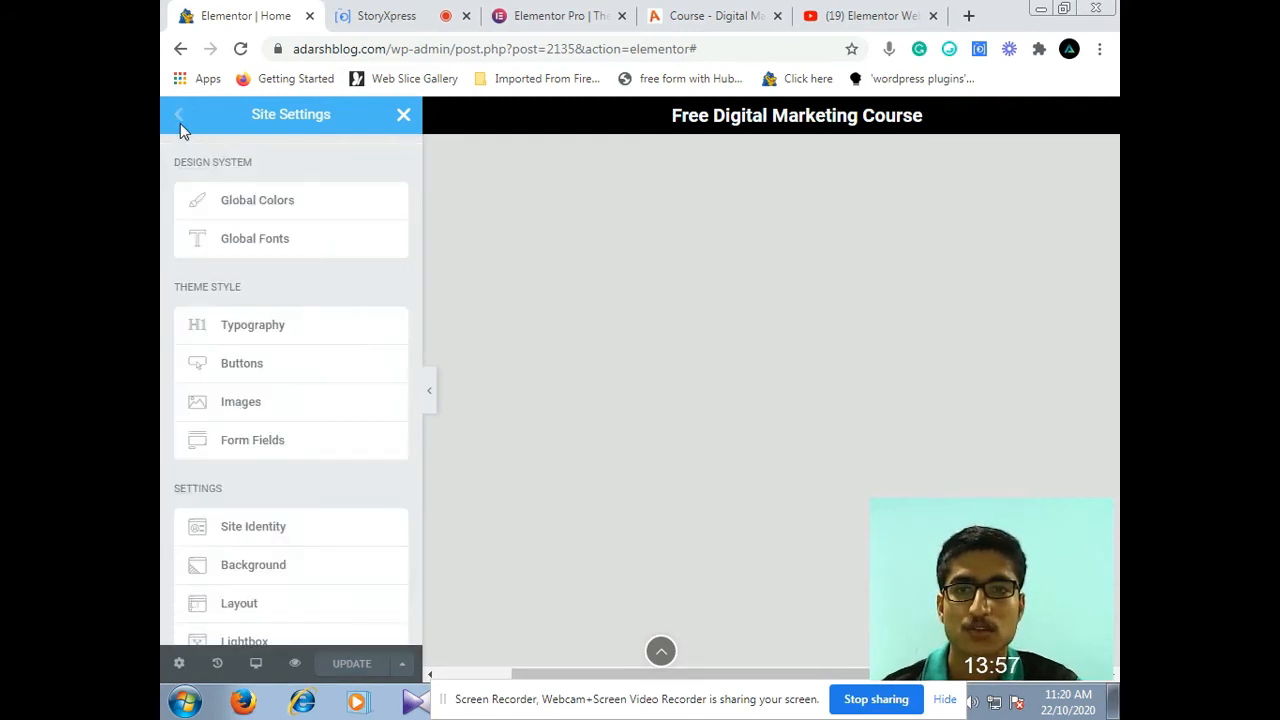
{"action": "left_click", "coordinate": [400, 117]}
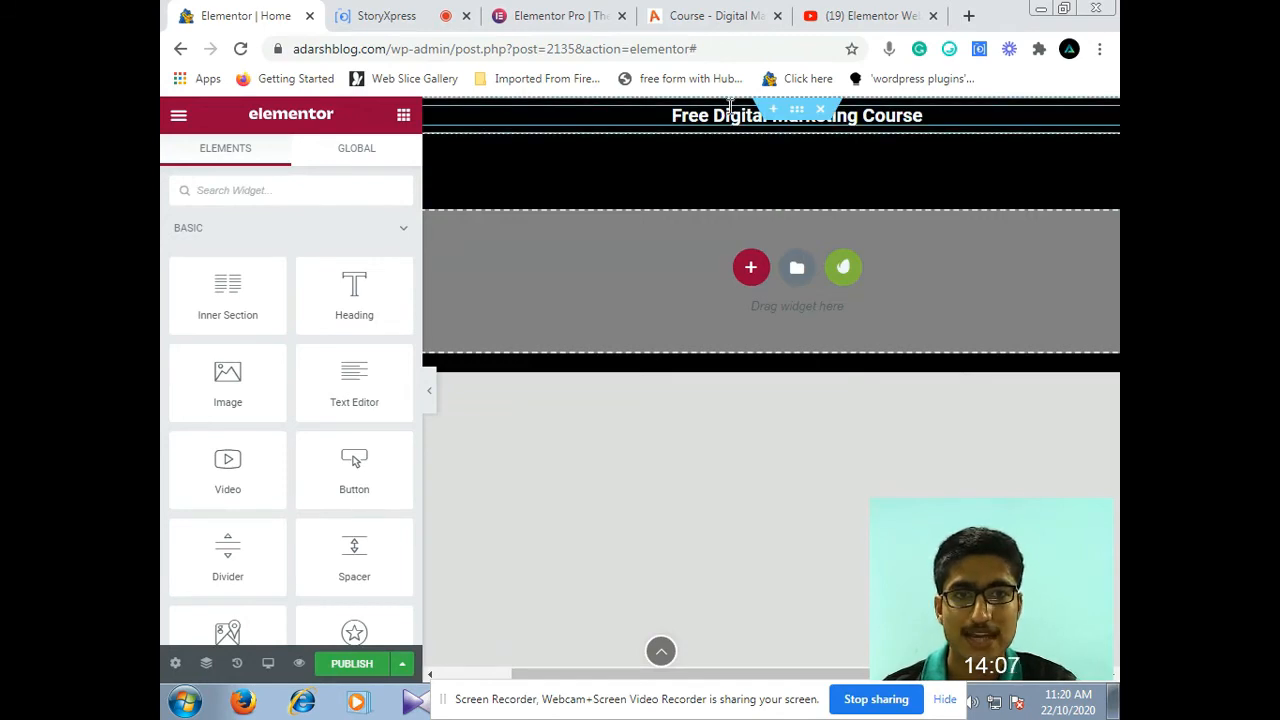
Set the course heading's typography size to 71 px and check it at full page width
{"action": "left_click", "coordinate": [760, 114]}
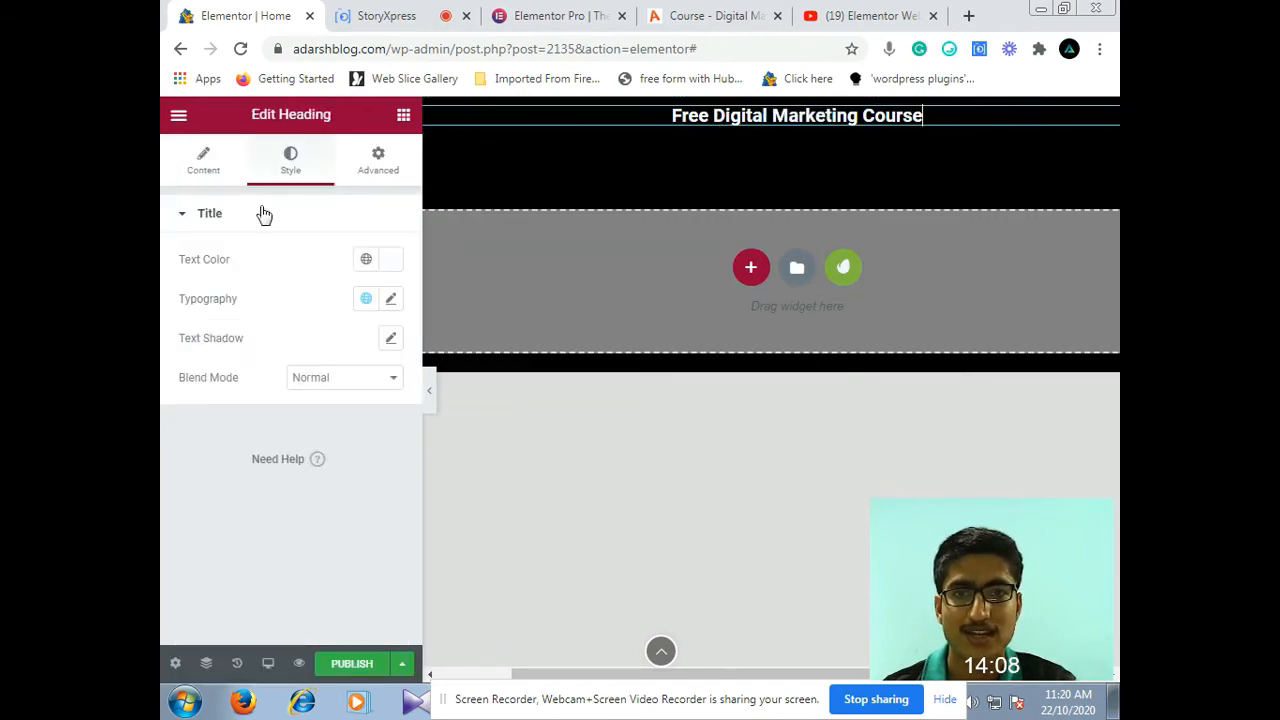
{"action": "left_click", "coordinate": [391, 336]}
{"action": "left_click", "coordinate": [349, 316]}
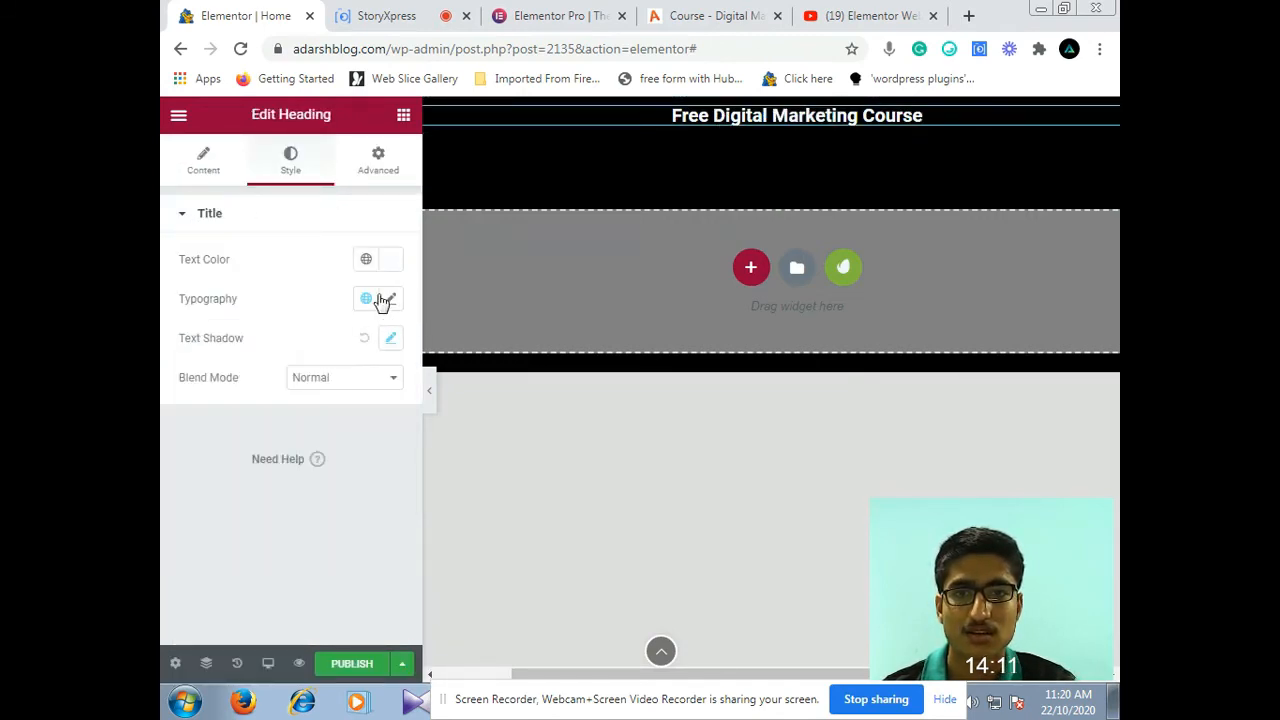
{"action": "left_click", "coordinate": [391, 298]}
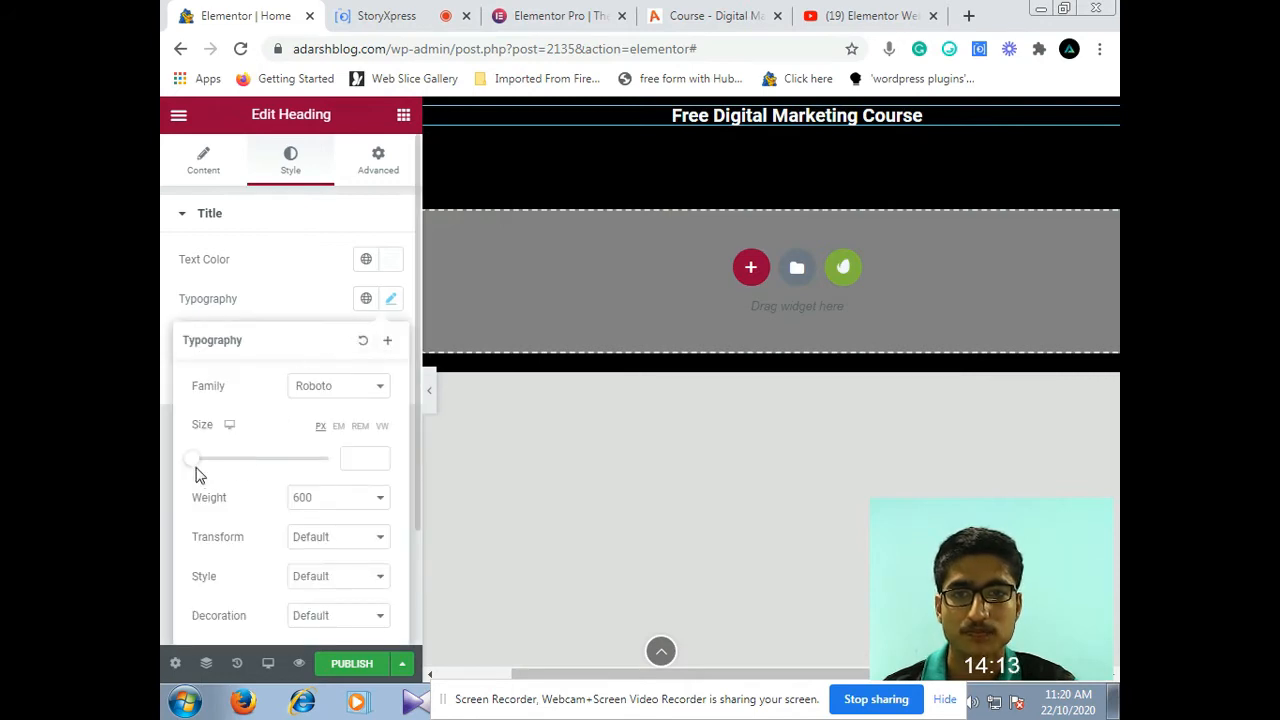
{"action": "left_click_drag", "start_coordinate": [191, 462], "coordinate": [244, 473]}
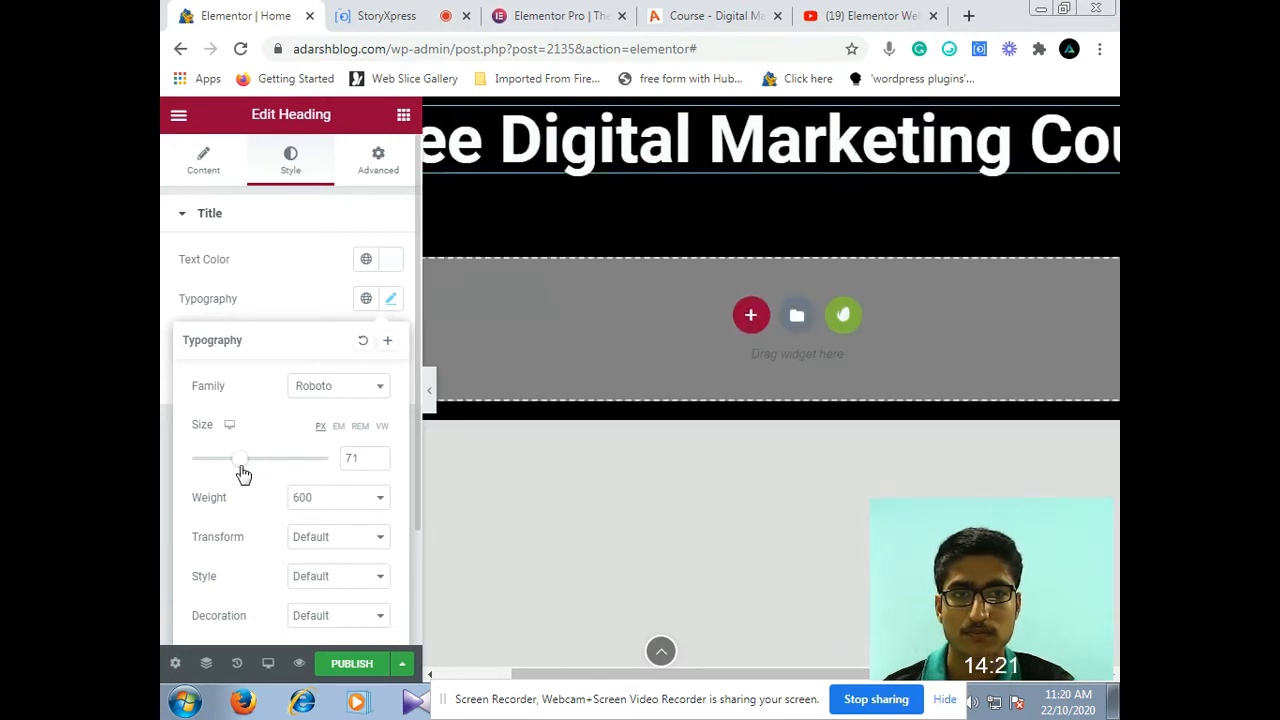
{"action": "left_click", "coordinate": [431, 389]}
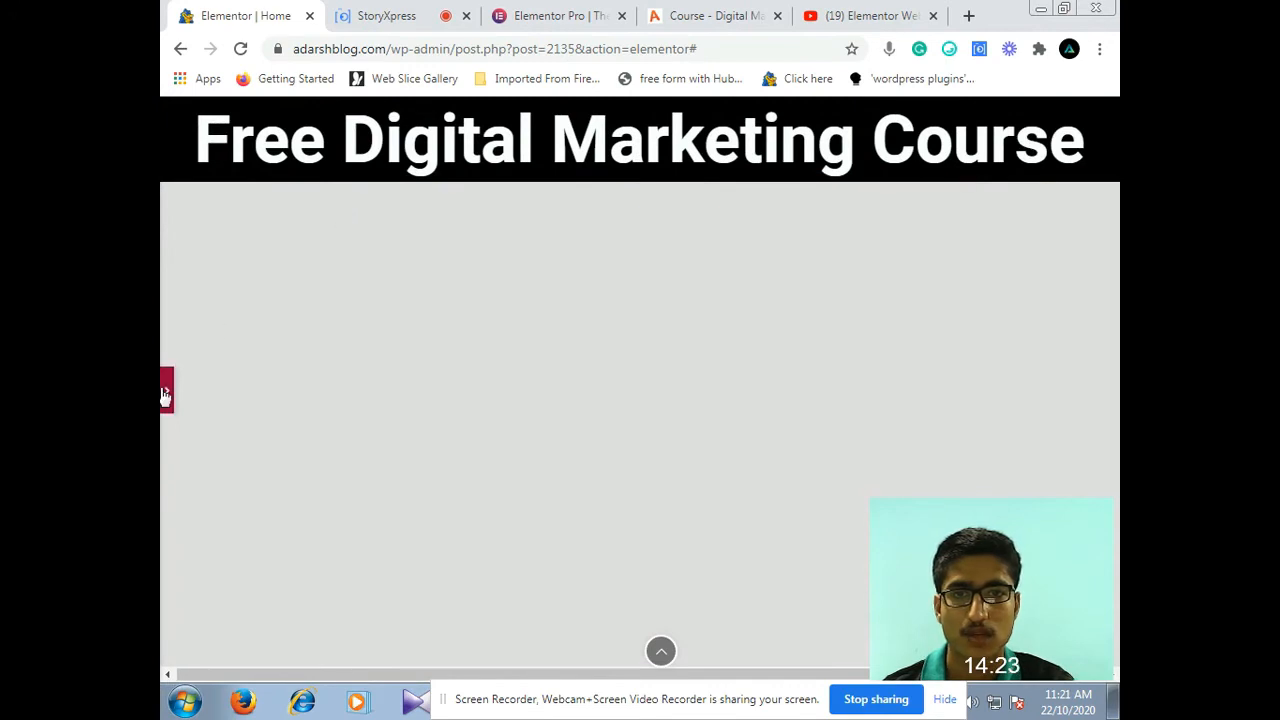
{"action": "left_click", "coordinate": [166, 390]}
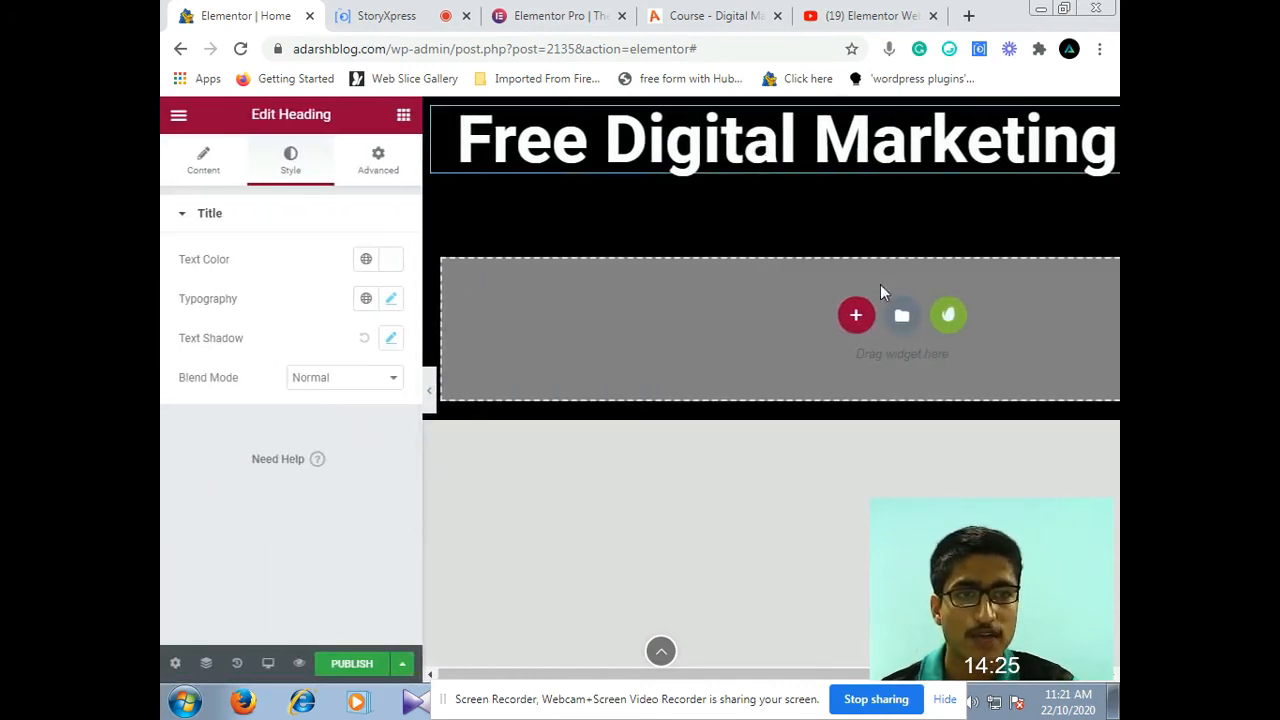
Add a single-column section below the course heading and place a Countdown widget in it
{"action": "left_click", "coordinate": [855, 315]}
{"action": "left_click", "coordinate": [669, 360]}
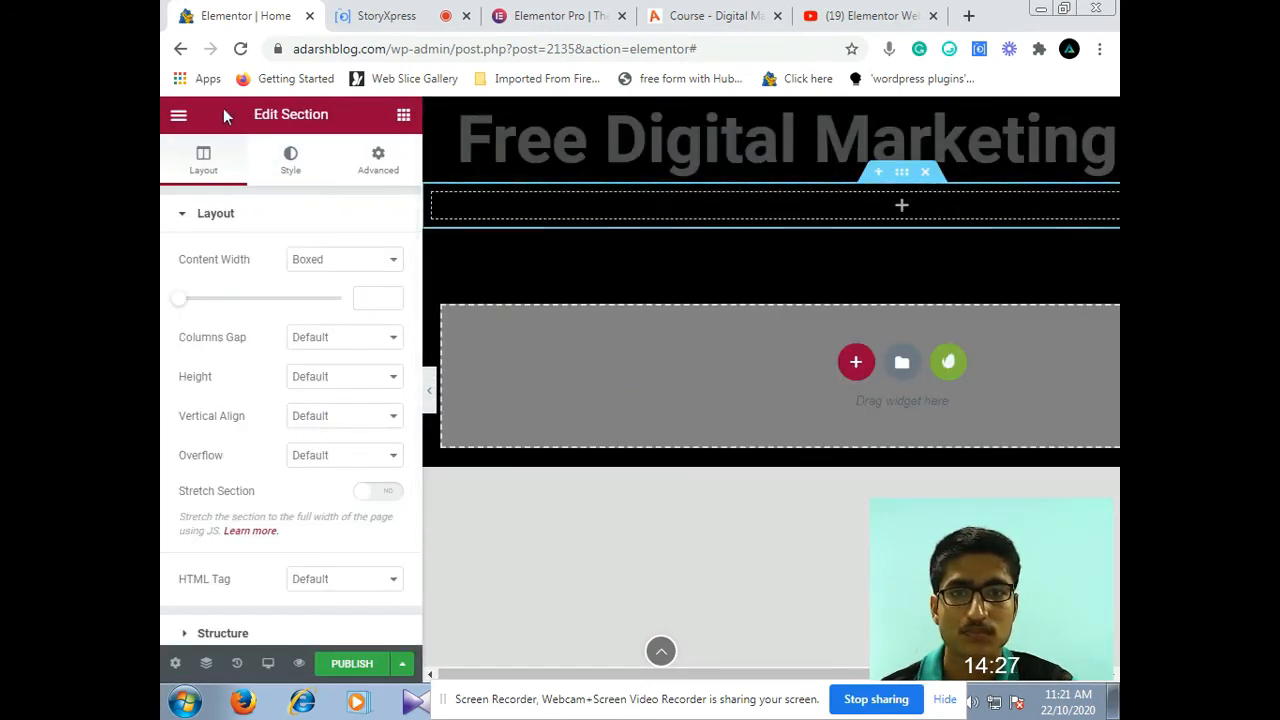
{"action": "left_click", "coordinate": [401, 116]}
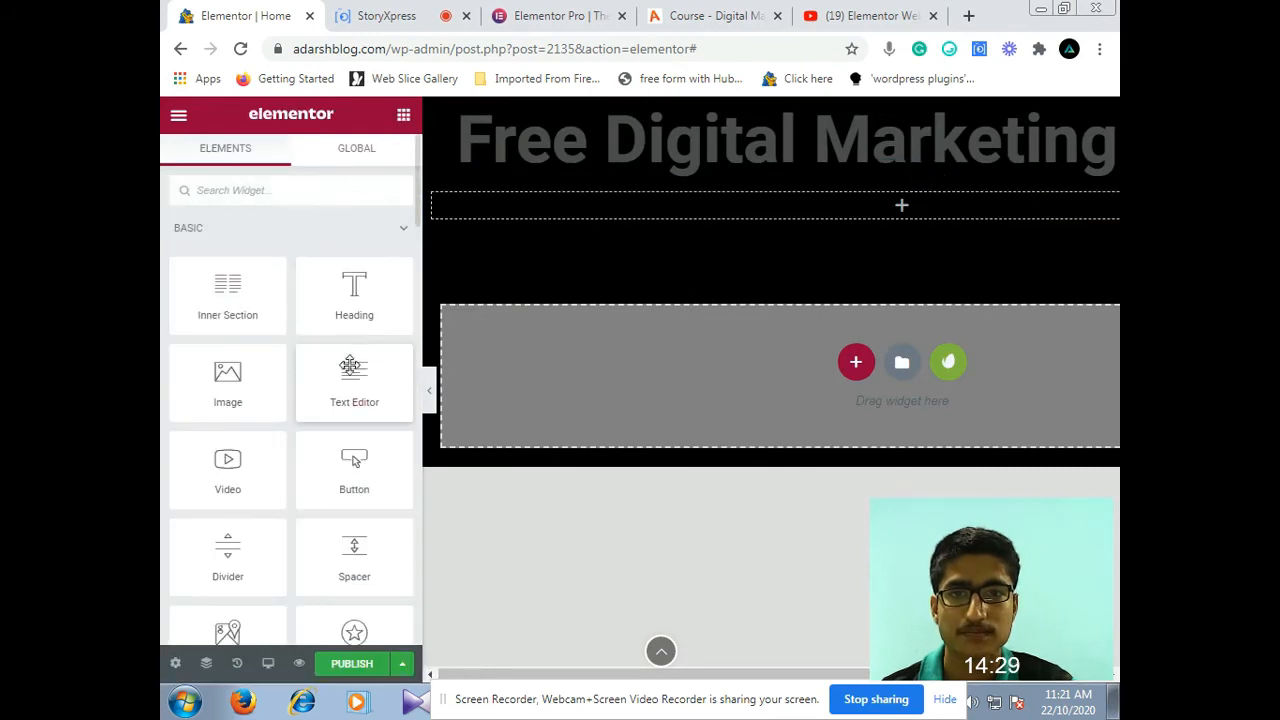
{"action": "scroll", "coordinate": [292, 392], "scroll_direction": "down", "scroll_amount": 3}
{"action": "scroll", "coordinate": [294, 380], "scroll_direction": "up", "scroll_amount": 3}
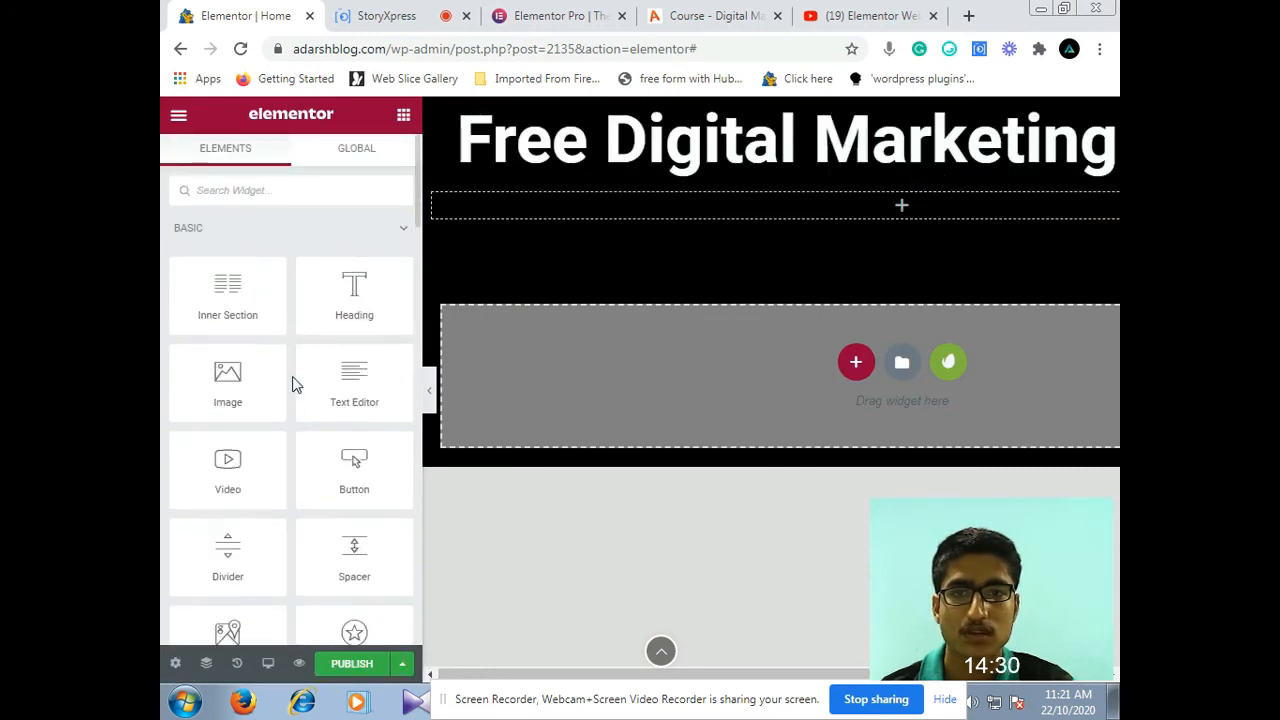
{"action": "left_click", "coordinate": [286, 191]}
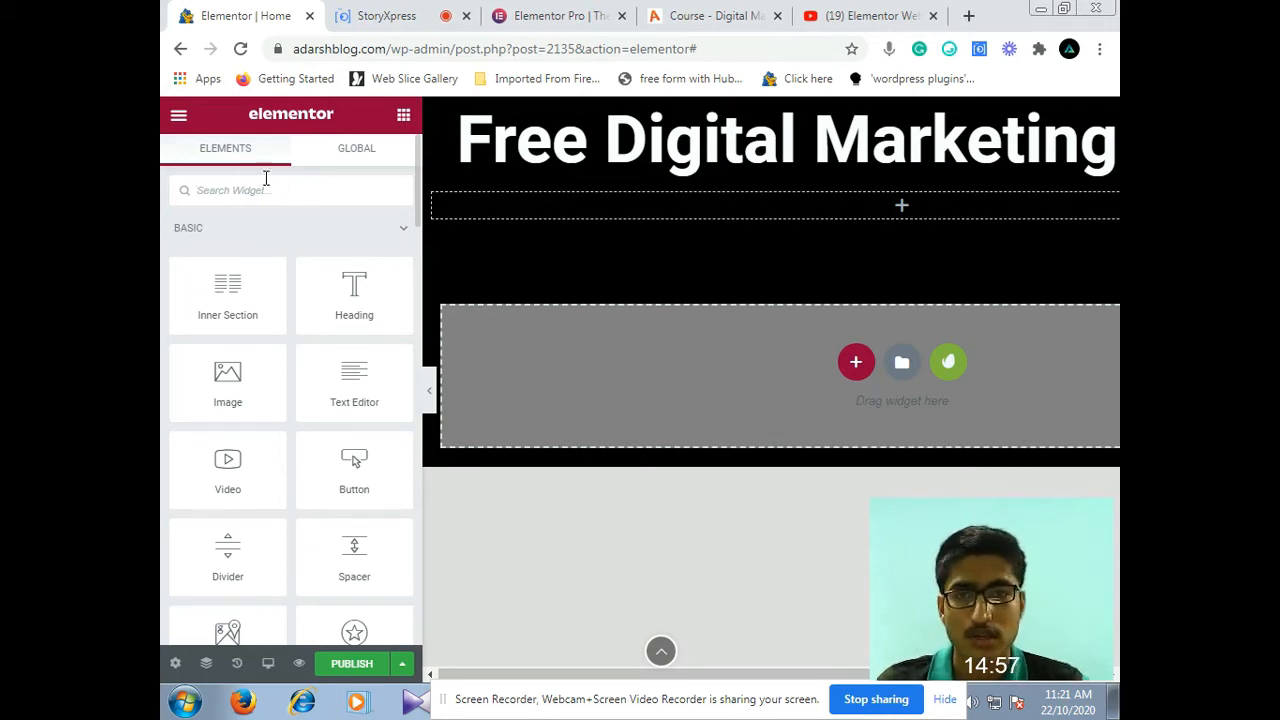
{"action": "scroll", "coordinate": [257, 337], "scroll_direction": "down", "scroll_amount": 5}
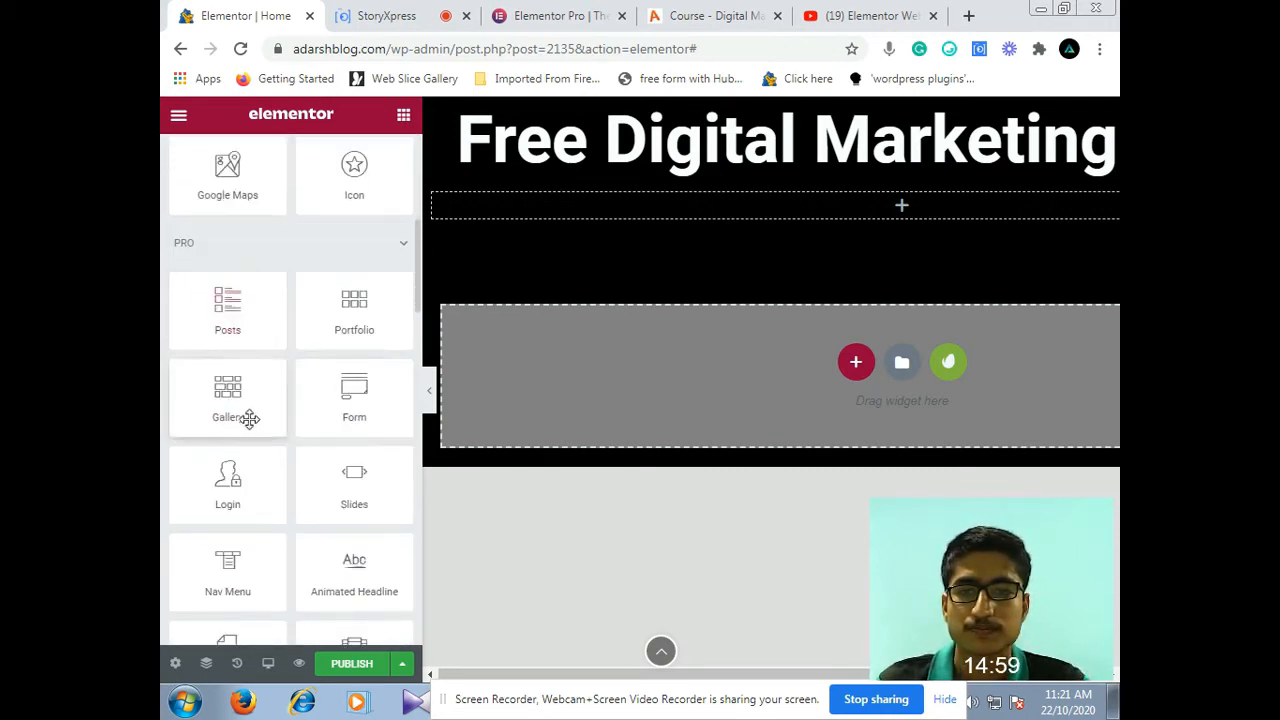
{"action": "scroll", "coordinate": [310, 415], "scroll_direction": "down", "scroll_amount": 1}
{"action": "scroll", "coordinate": [360, 415], "scroll_direction": "up", "scroll_amount": 1}
{"action": "scroll", "coordinate": [340, 416], "scroll_direction": "down", "scroll_amount": 2}
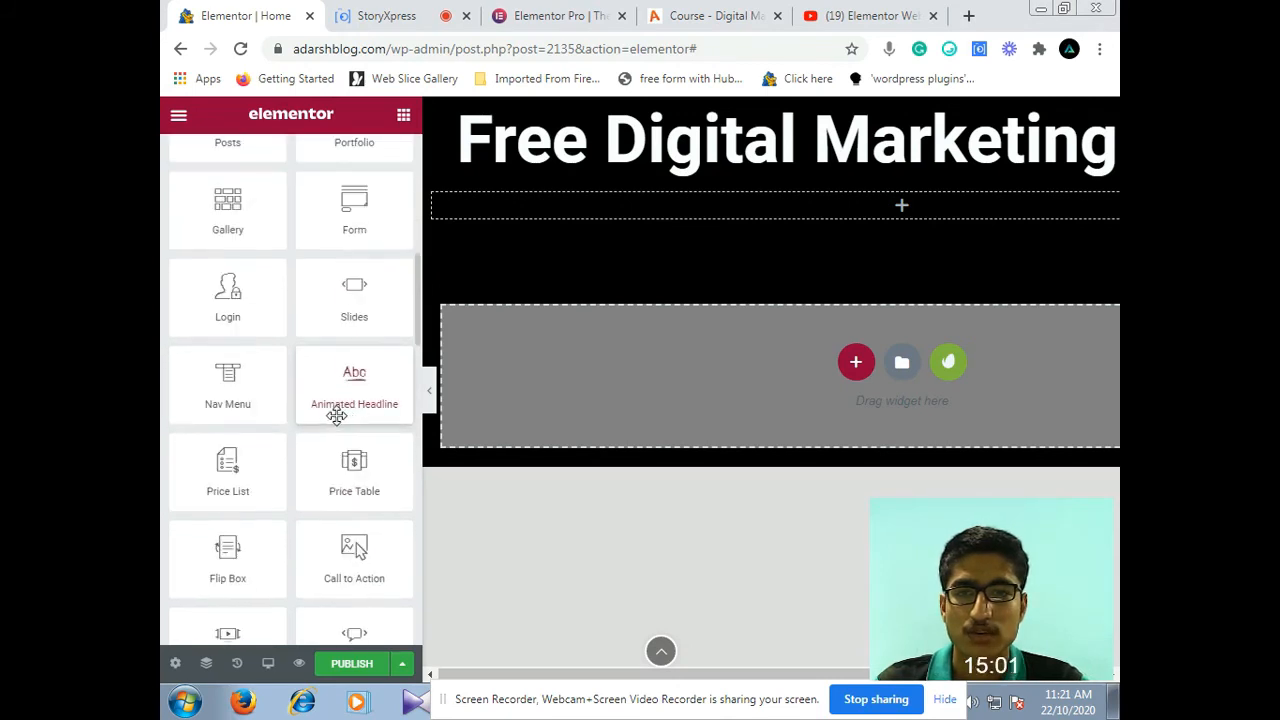
{"action": "scroll", "coordinate": [337, 416], "scroll_direction": "up", "scroll_amount": 1}
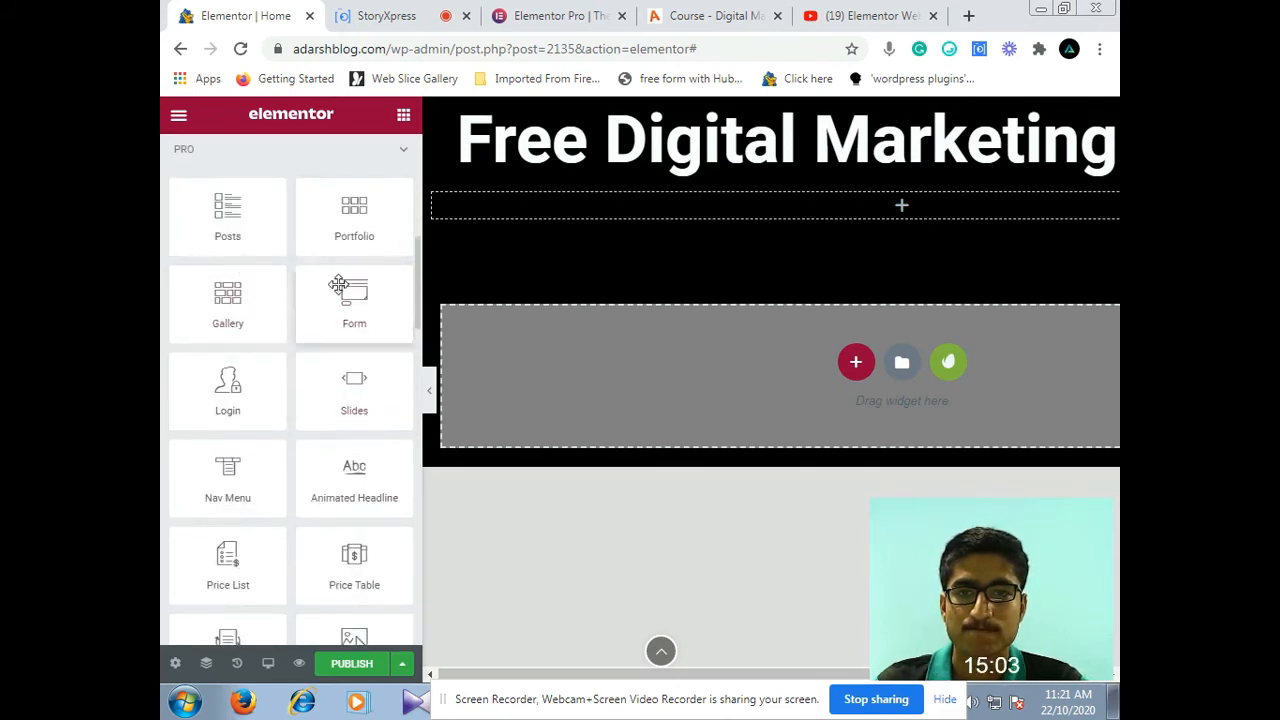
{"action": "scroll", "coordinate": [274, 392], "scroll_direction": "down", "scroll_amount": 1}
{"action": "scroll", "coordinate": [275, 393], "scroll_direction": "down", "scroll_amount": 5}
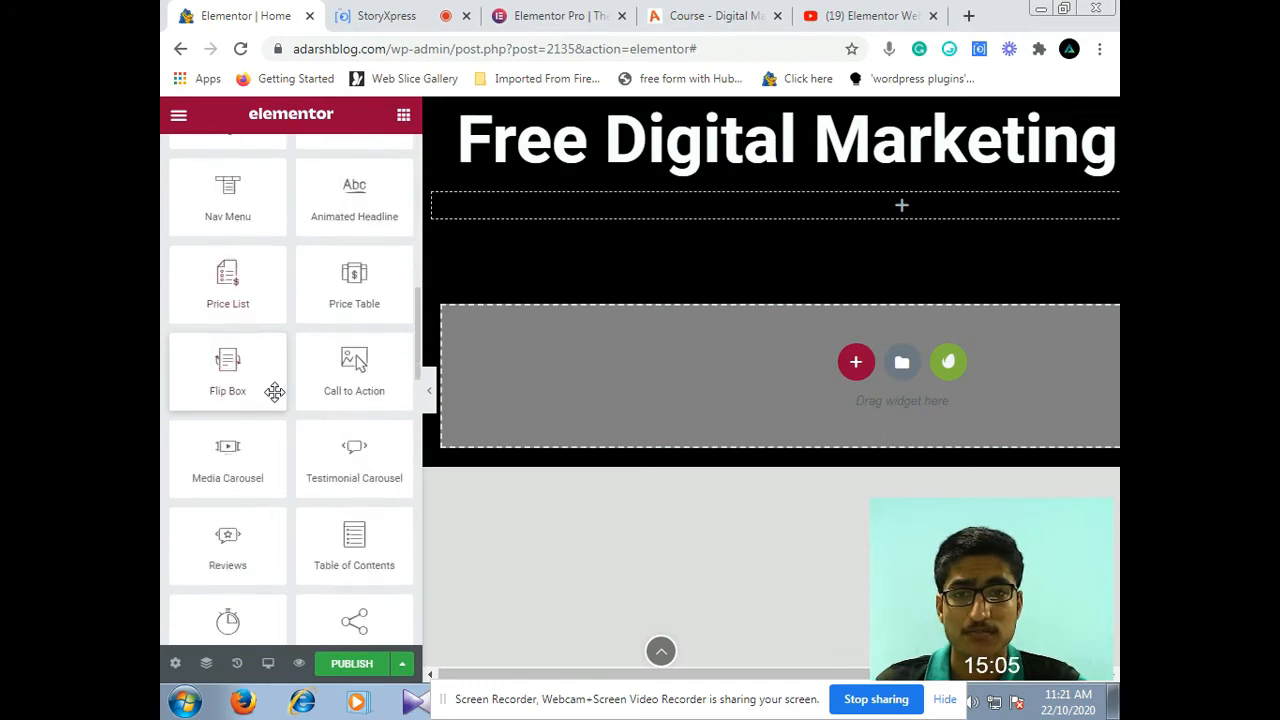
{"action": "scroll", "coordinate": [278, 398], "scroll_direction": "down", "scroll_amount": 1}
{"action": "scroll", "coordinate": [340, 410], "scroll_direction": "up", "scroll_amount": 4}
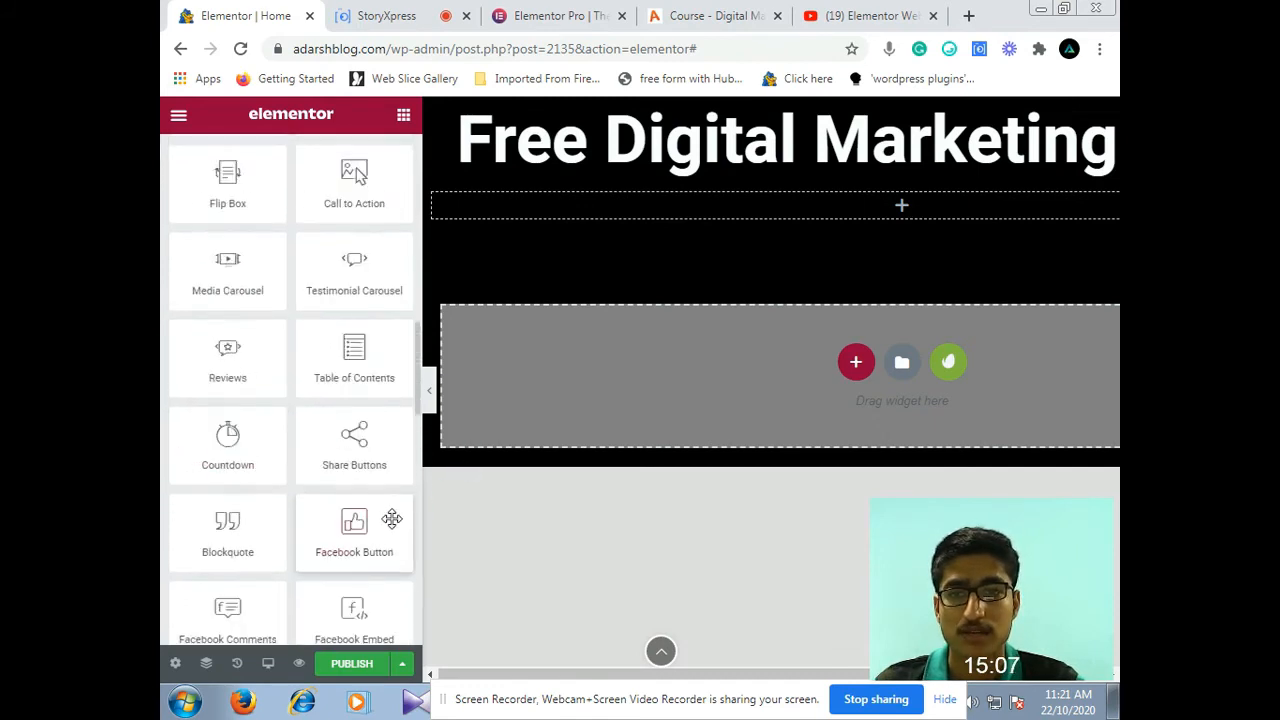
{"action": "scroll", "coordinate": [347, 412], "scroll_direction": "up", "scroll_amount": 5}
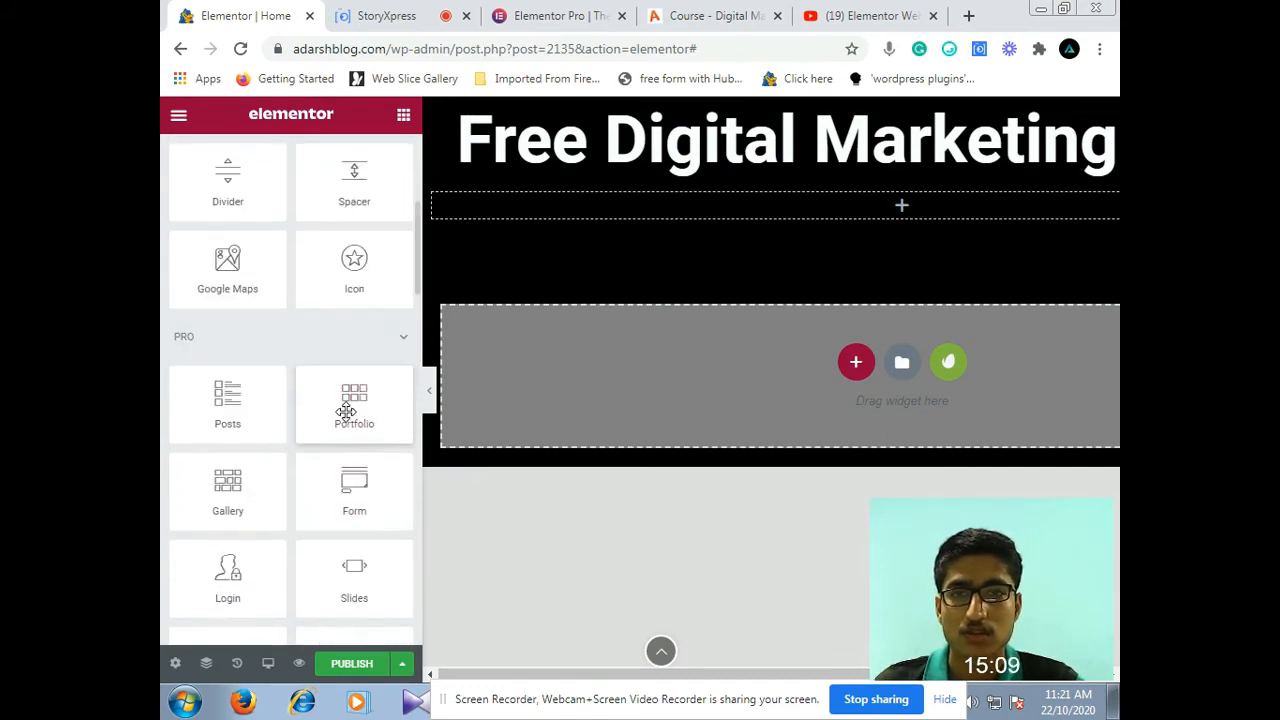
{"action": "scroll", "coordinate": [346, 411], "scroll_direction": "down", "scroll_amount": 4}
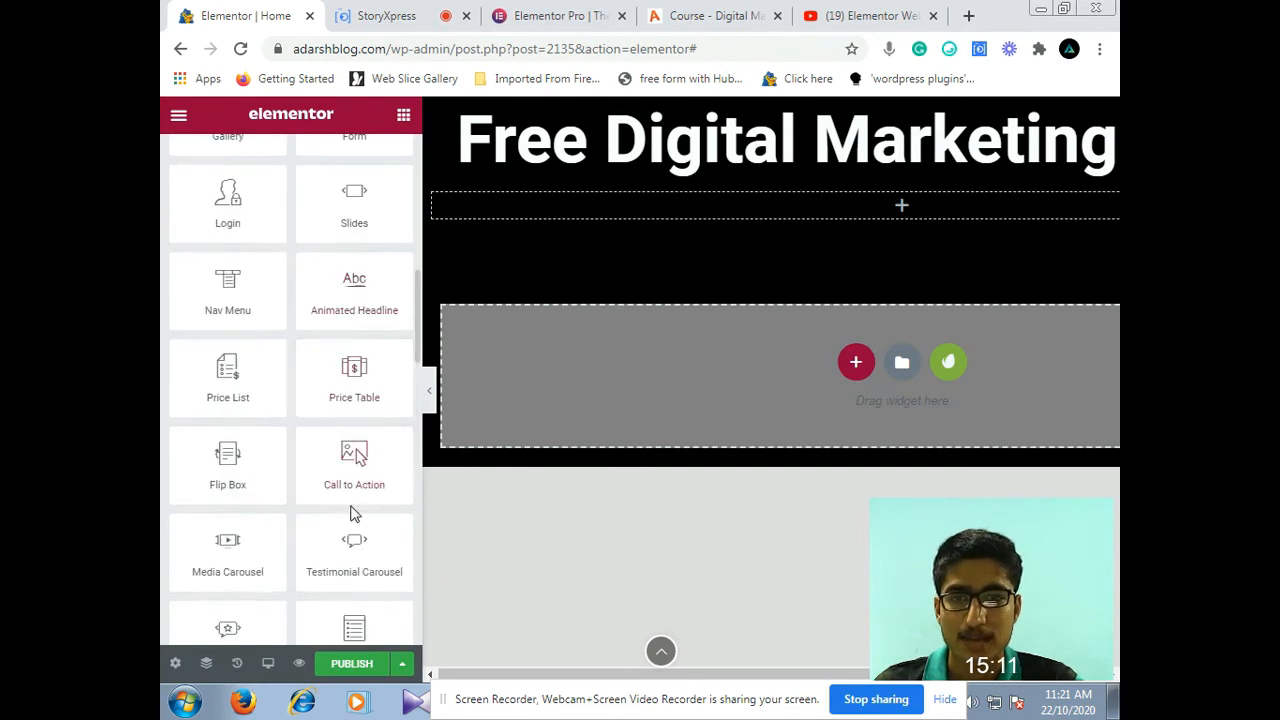
{"action": "scroll", "coordinate": [311, 345], "scroll_direction": "down", "scroll_amount": 2}
{"action": "left_click_drag", "start_coordinate": [266, 517], "coordinate": [859, 205]}
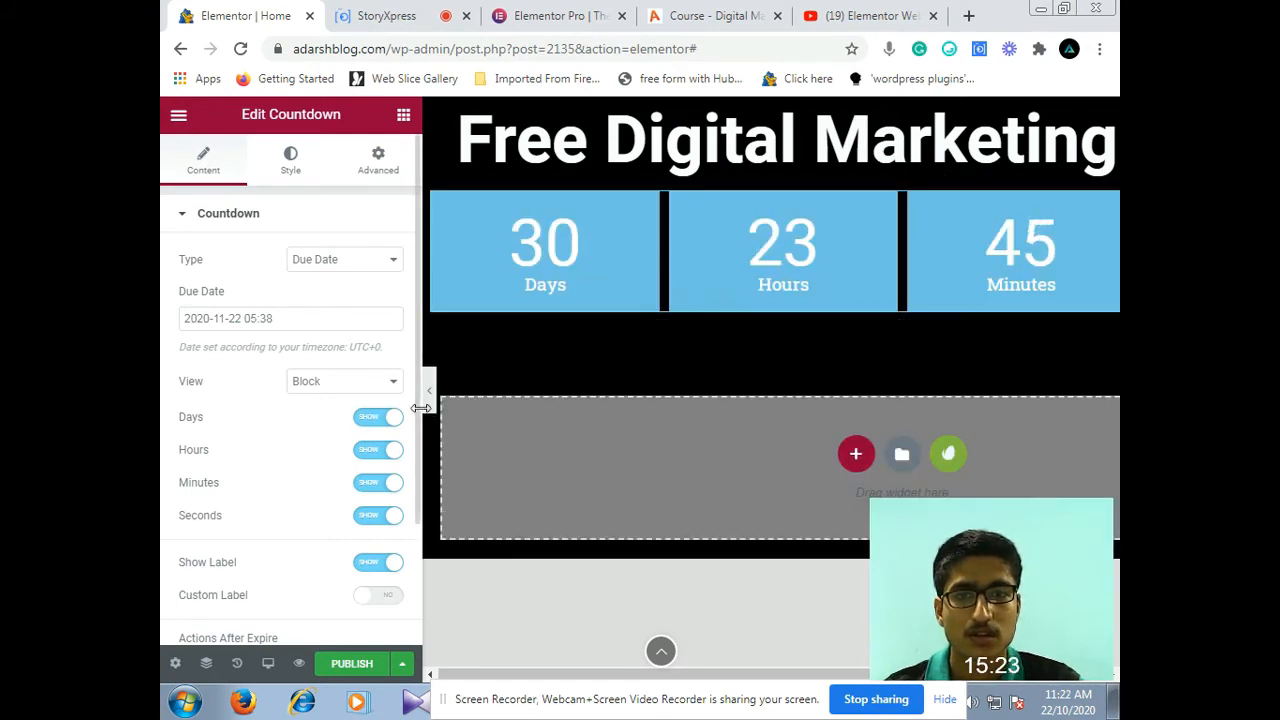
Hide the days in the countdown and keep its Block view
{"action": "left_click", "coordinate": [380, 418]}
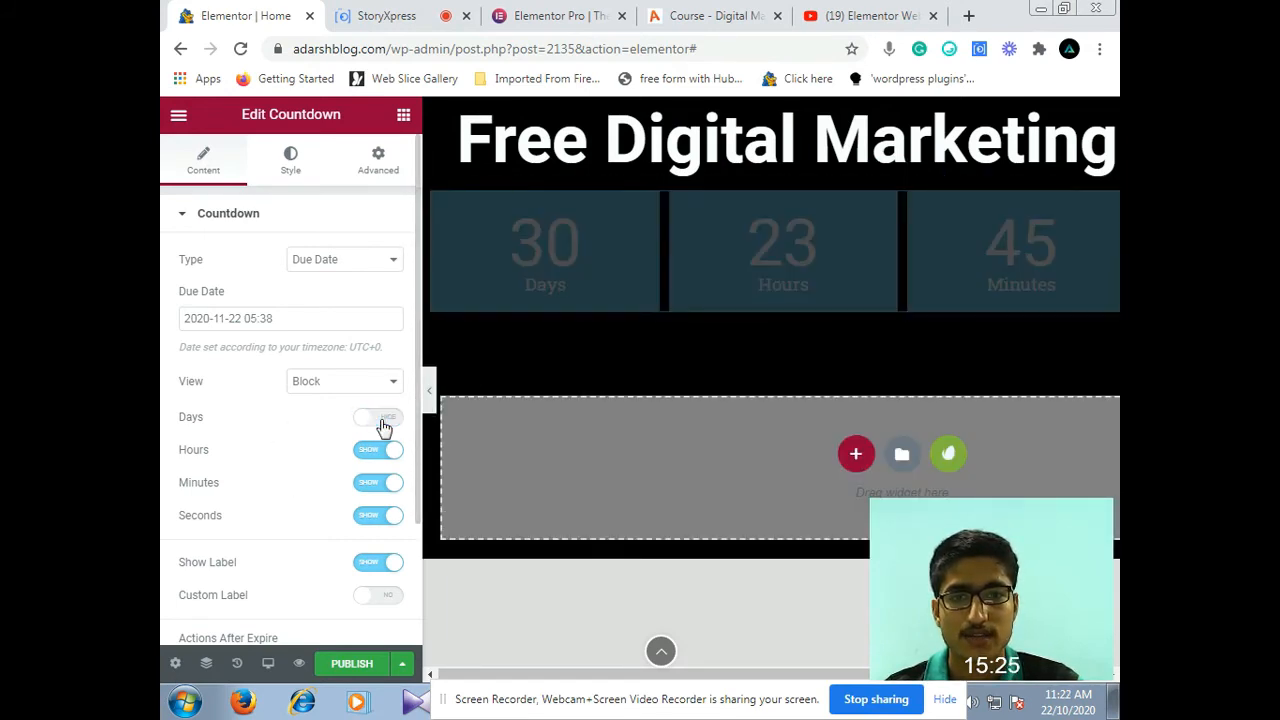
{"action": "left_click", "coordinate": [325, 381]}
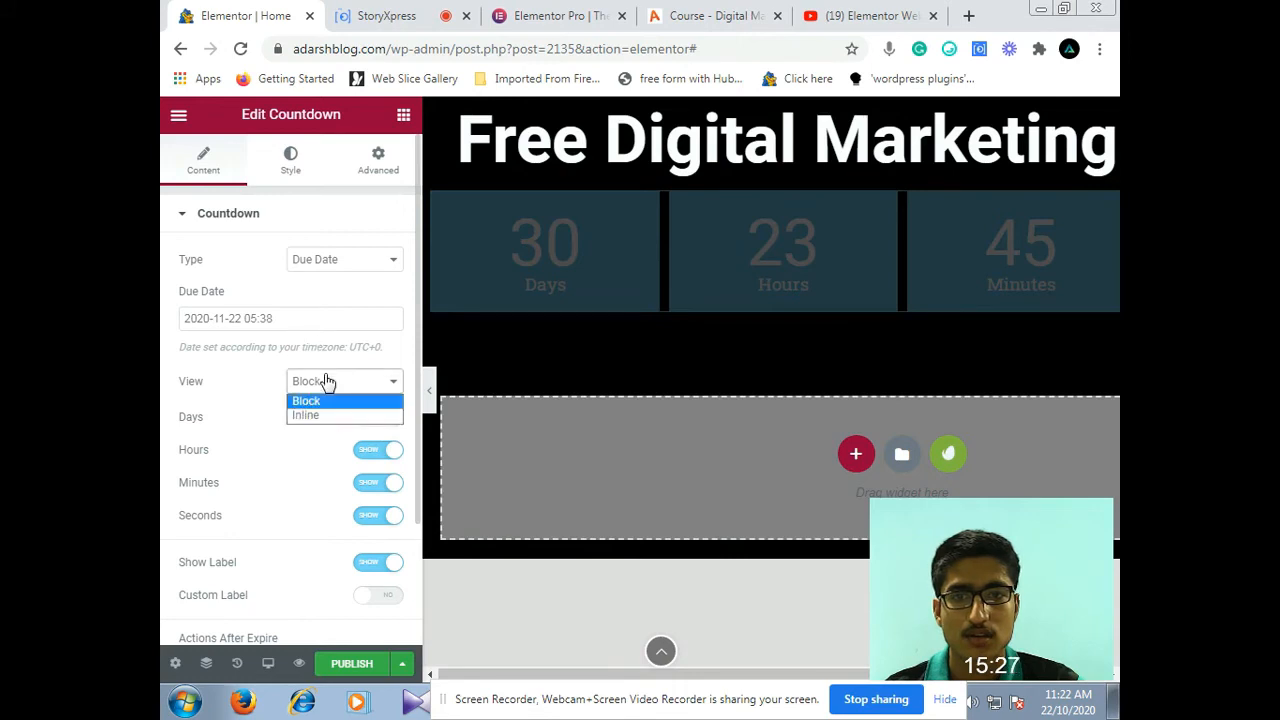
{"action": "left_click", "coordinate": [325, 381]}
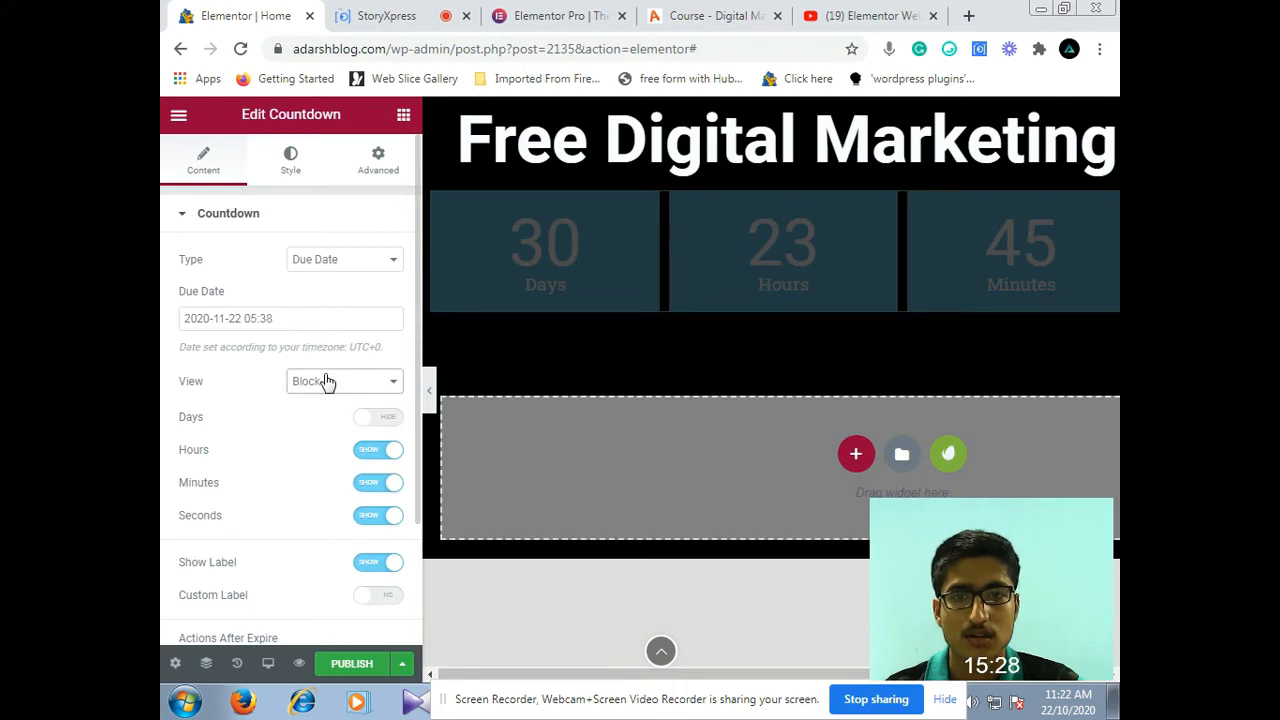
{"action": "left_click", "coordinate": [321, 217]}
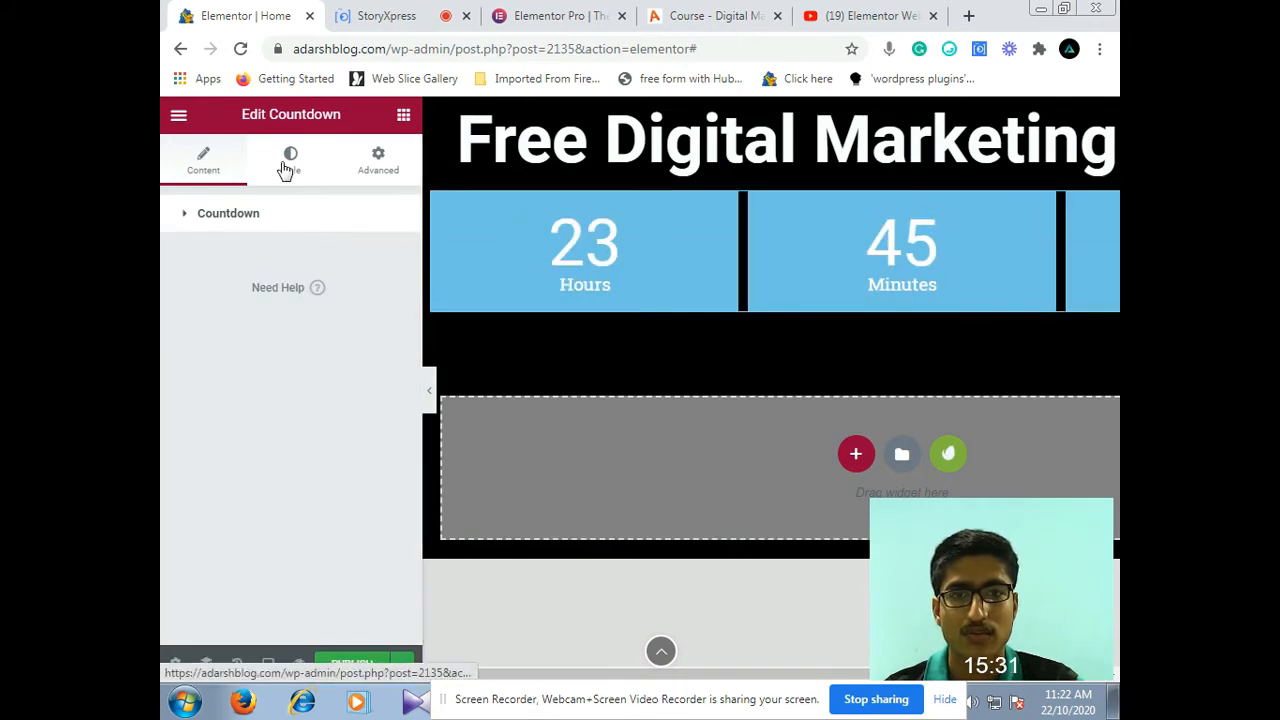
Make the background colour of the countdown boxes almost fully transparent, #6EC1E405
{"action": "left_click", "coordinate": [287, 165]}
{"action": "left_click", "coordinate": [390, 333]}
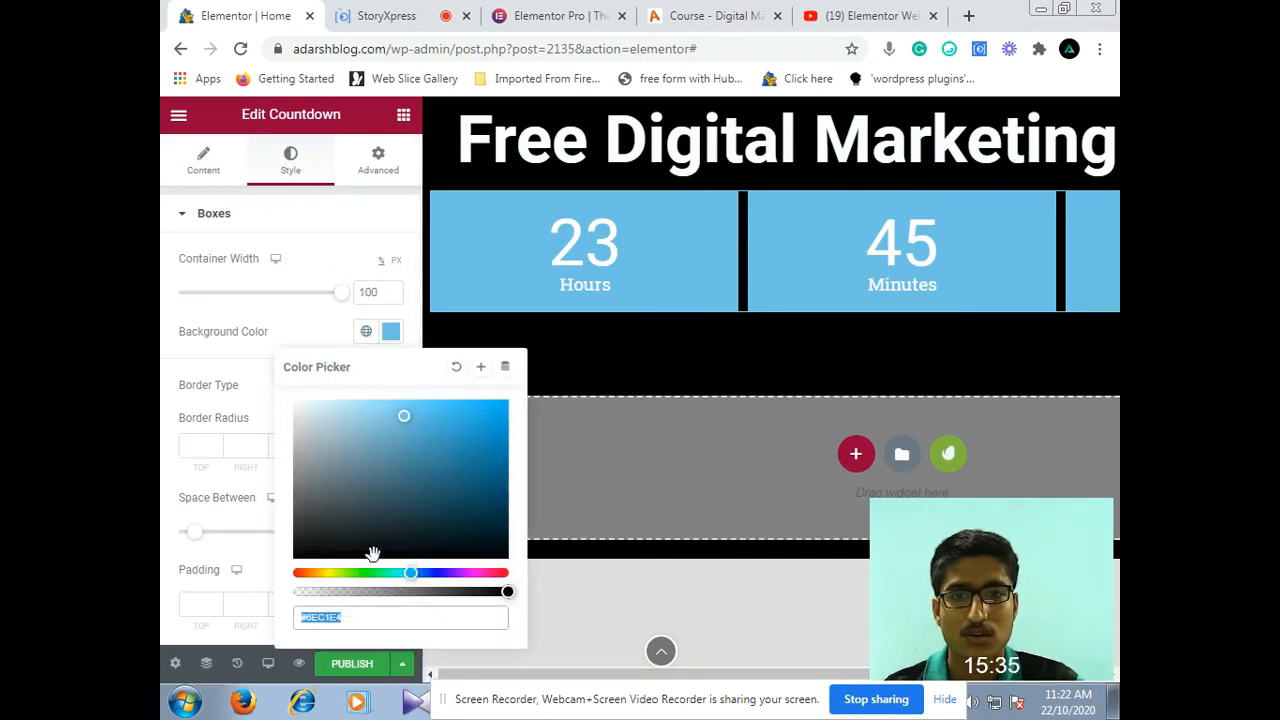
{"action": "left_click_drag", "start_coordinate": [505, 592], "coordinate": [297, 606]}
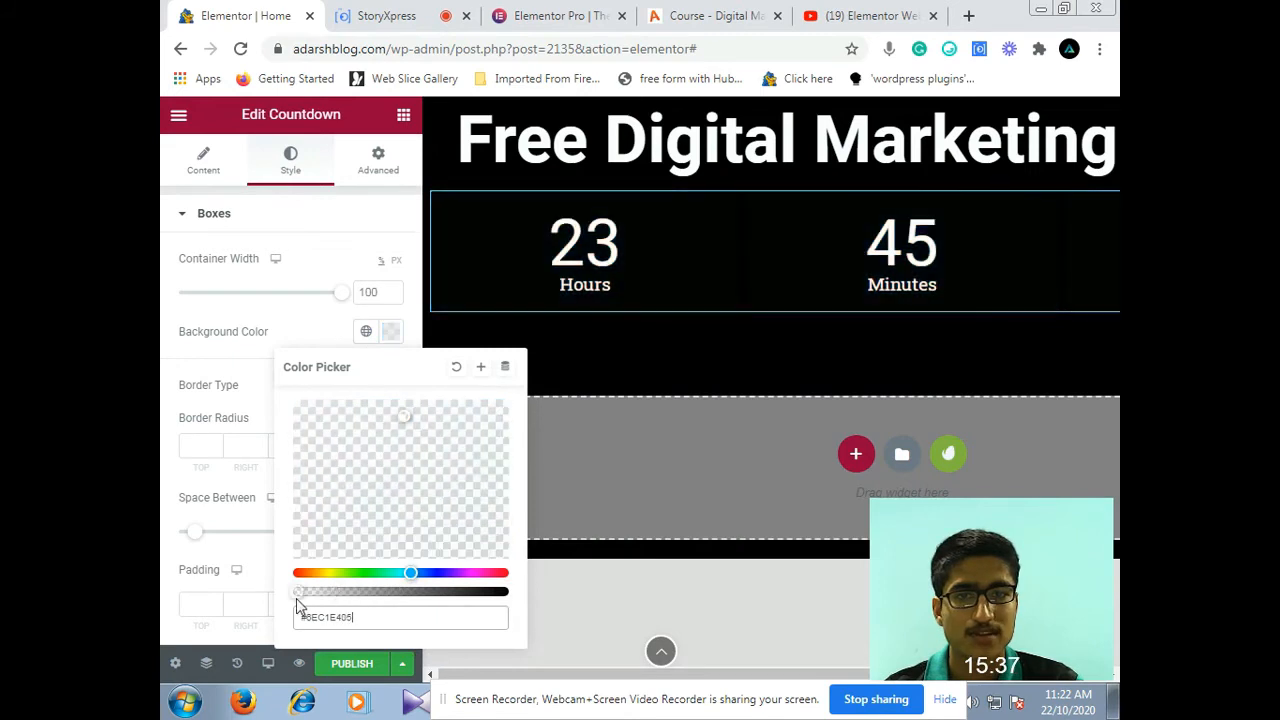
{"action": "left_click", "coordinate": [290, 328]}
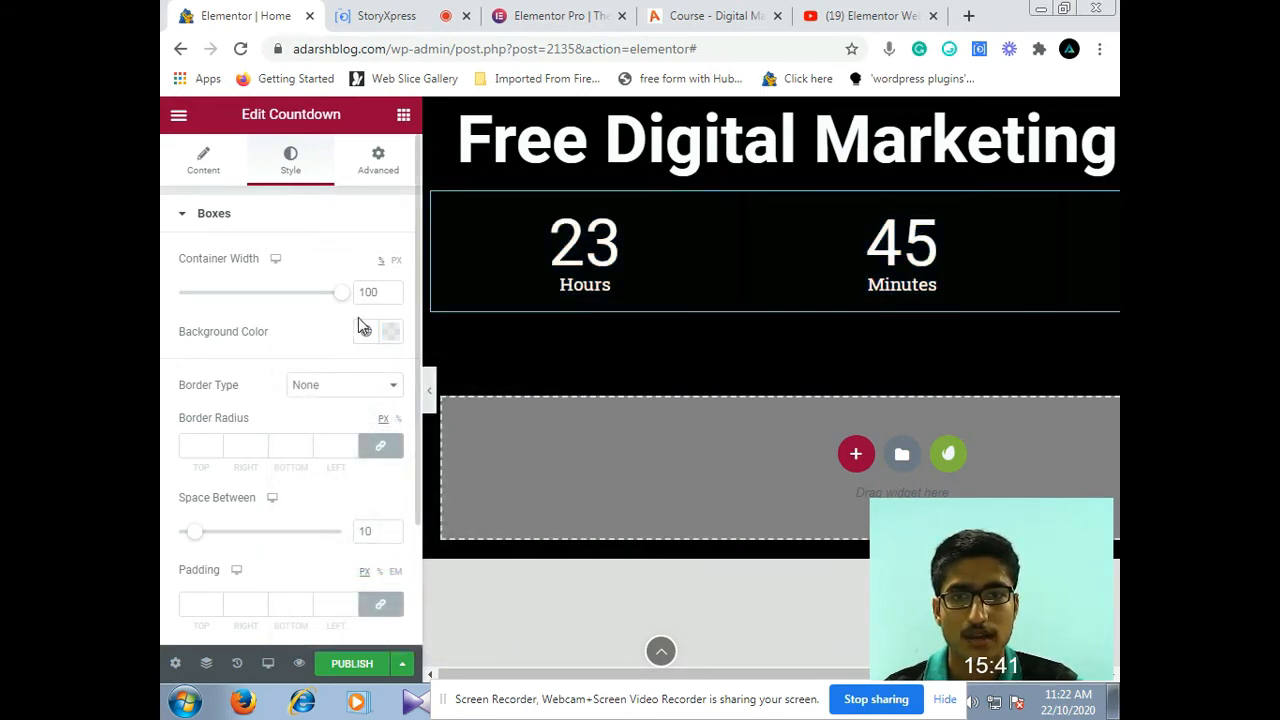
Reduce the countdown's container width to 52% and the space between its boxes to 0
{"action": "left_click_drag", "start_coordinate": [343, 293], "coordinate": [271, 303]}
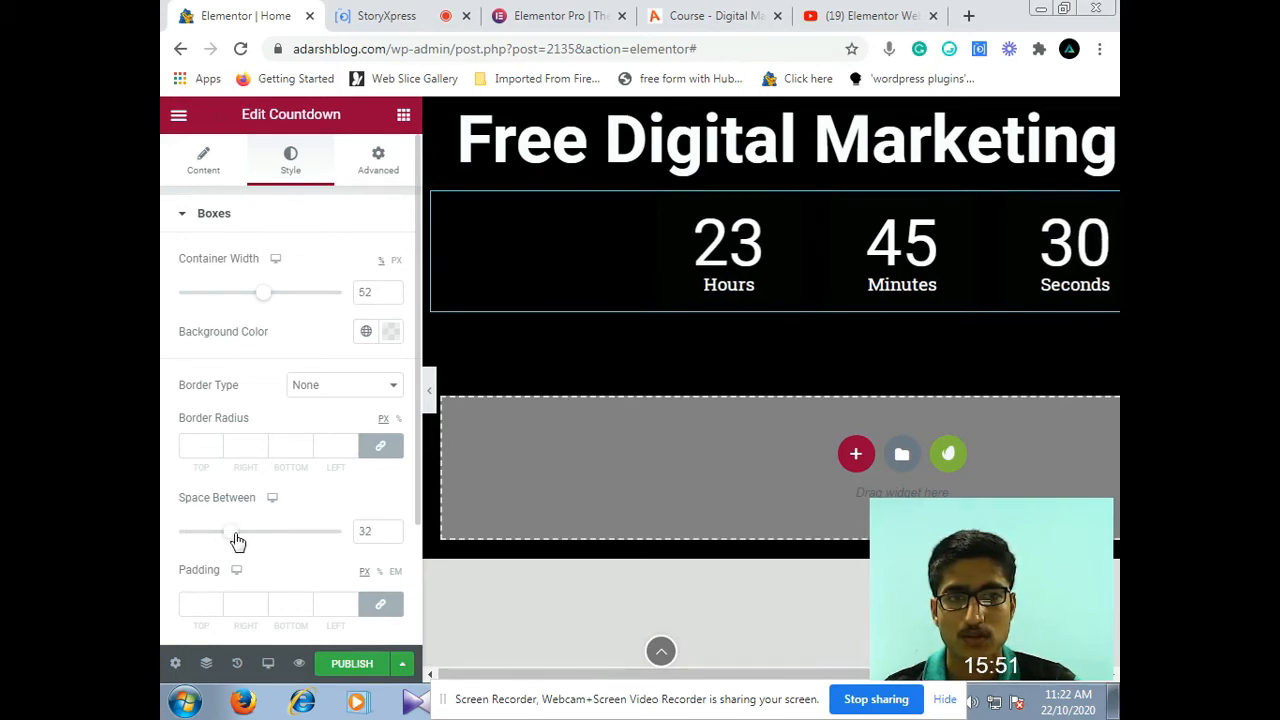
{"action": "left_click_drag", "start_coordinate": [204, 533], "coordinate": [175, 543]}
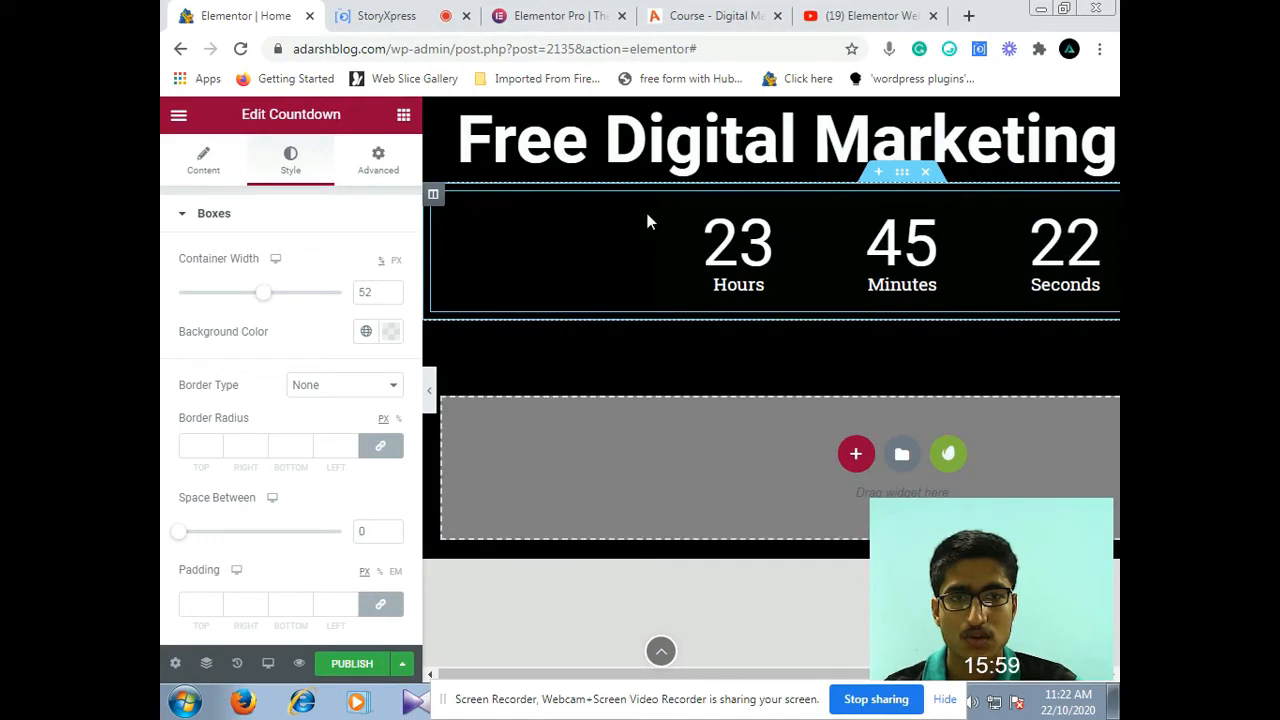
{"action": "left_click", "coordinate": [378, 155]}
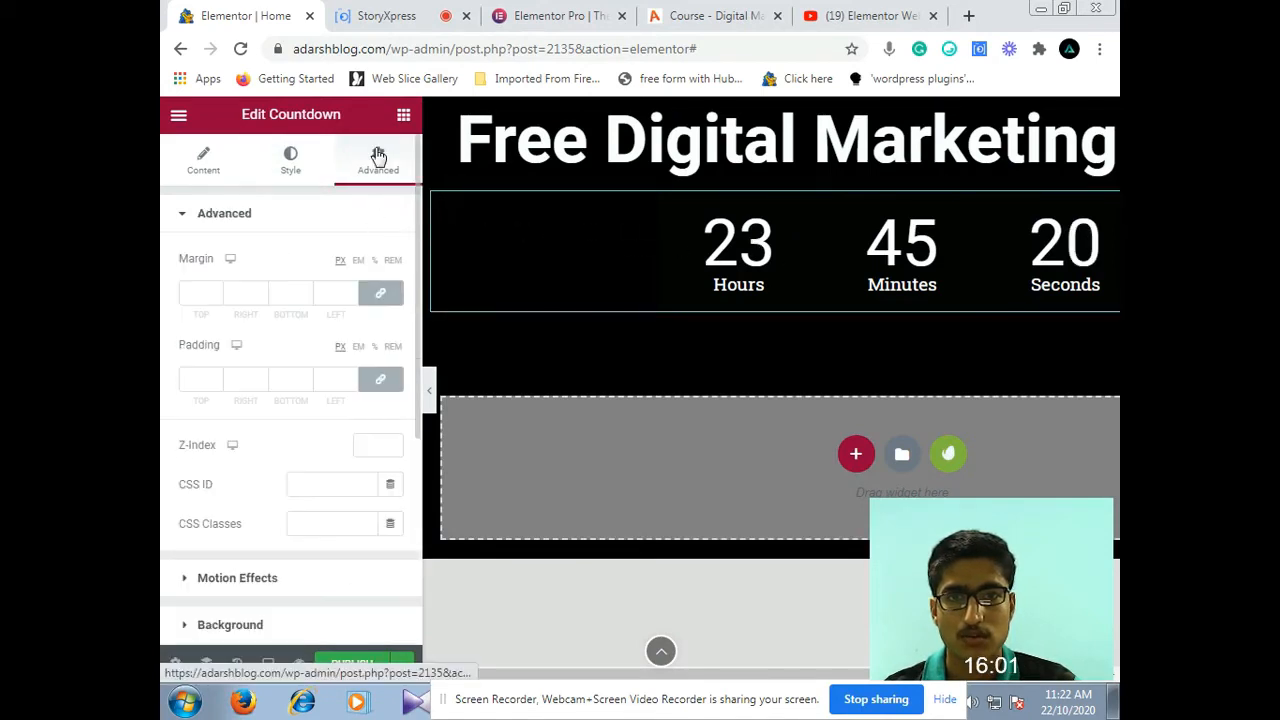
{"action": "scroll", "coordinate": [325, 330], "scroll_direction": "down", "scroll_amount": 2}
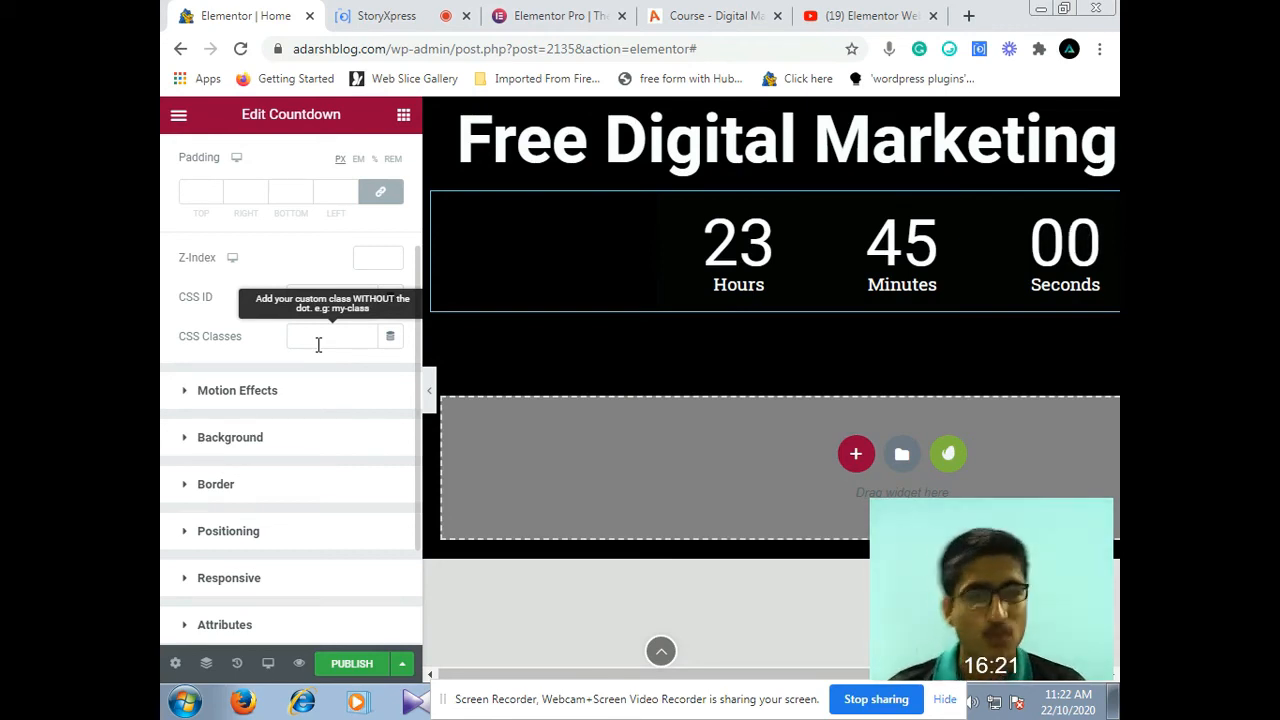
{"action": "scroll", "coordinate": [250, 320], "scroll_direction": "up", "scroll_amount": 3}
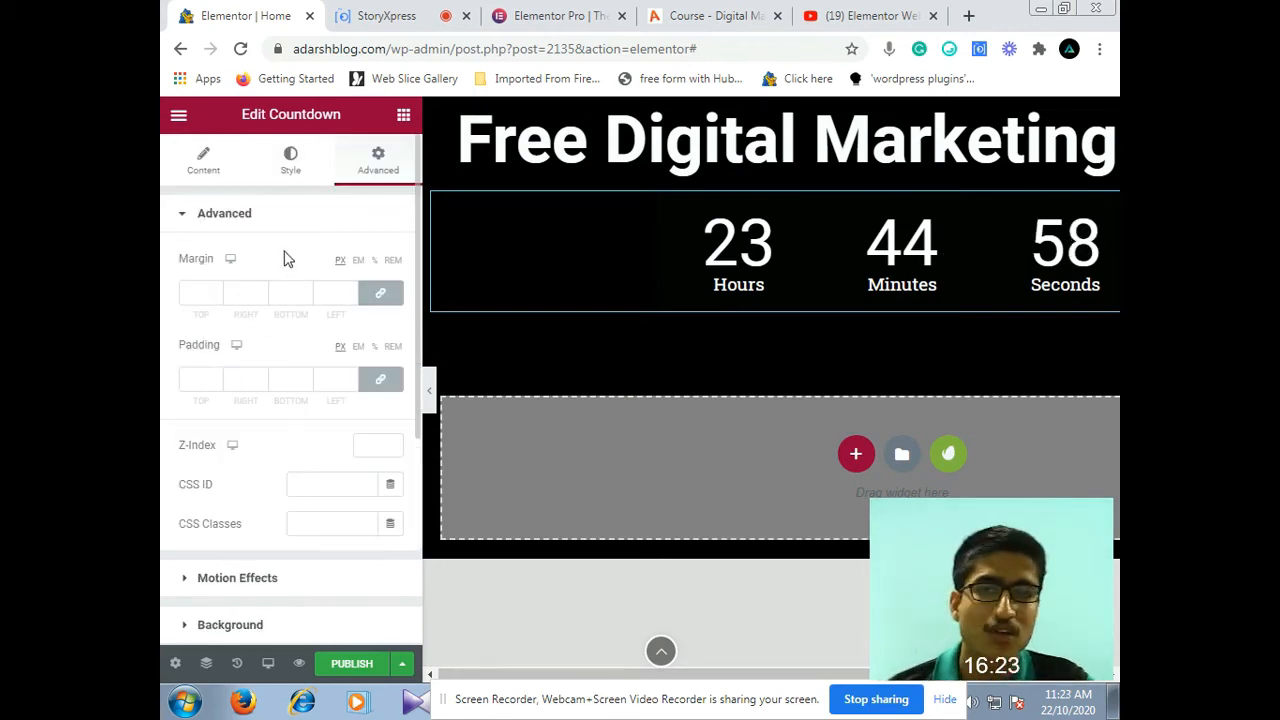
Set the colour of the countdown digits to orange, #E3840A, and check the countdown at full page width
{"action": "left_click", "coordinate": [315, 157]}
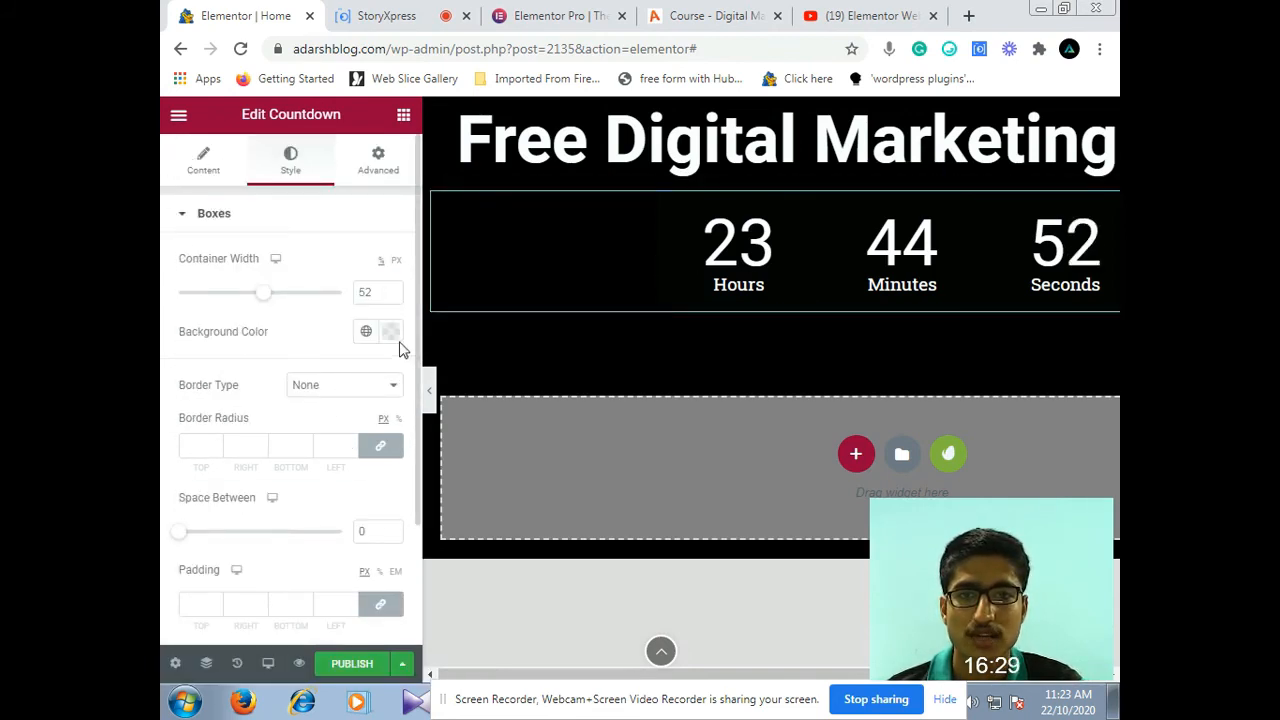
{"action": "scroll", "coordinate": [374, 440], "scroll_direction": "down", "scroll_amount": 1}
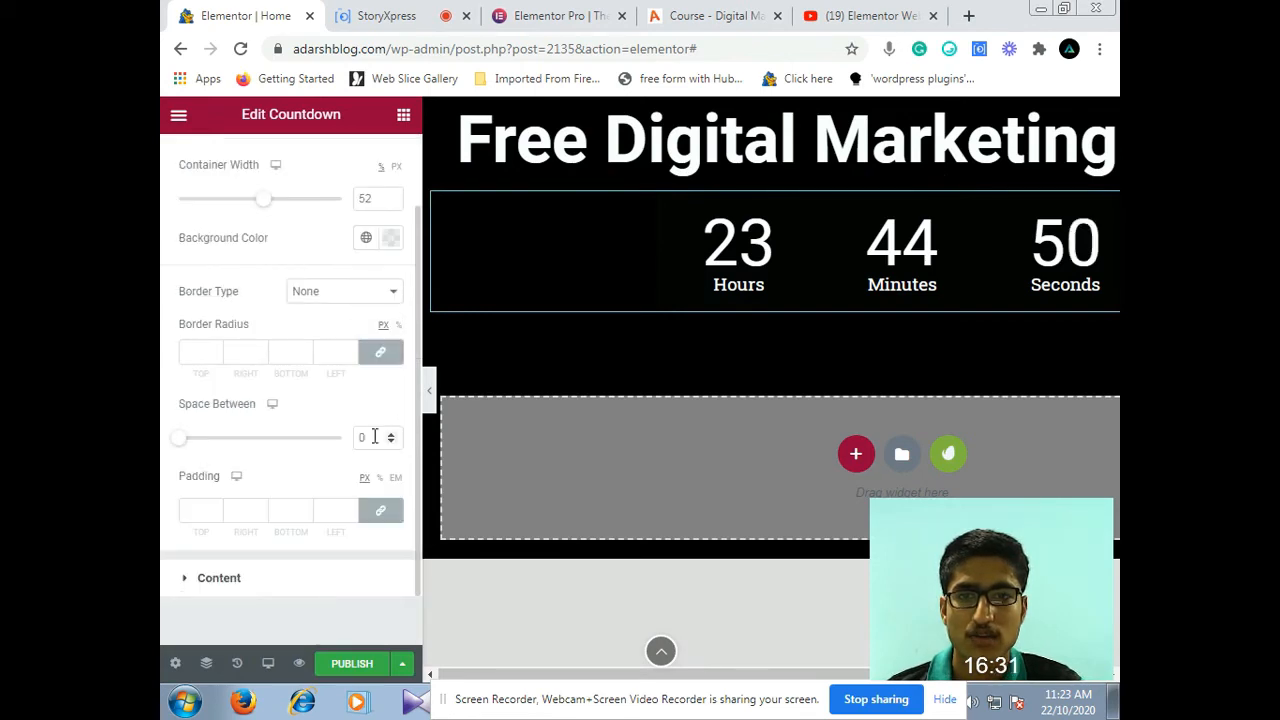
{"action": "scroll", "coordinate": [374, 440], "scroll_direction": "down", "scroll_amount": 1}
{"action": "left_click", "coordinate": [284, 528]}
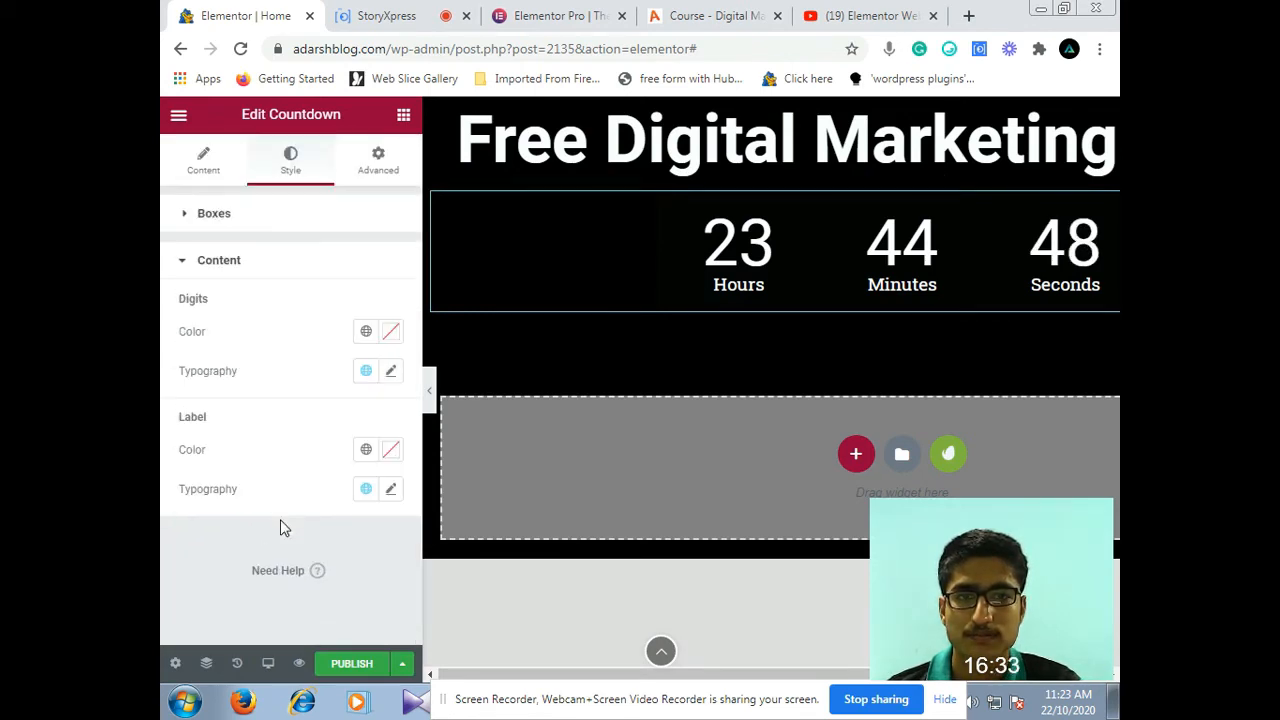
{"action": "left_click", "coordinate": [390, 334]}
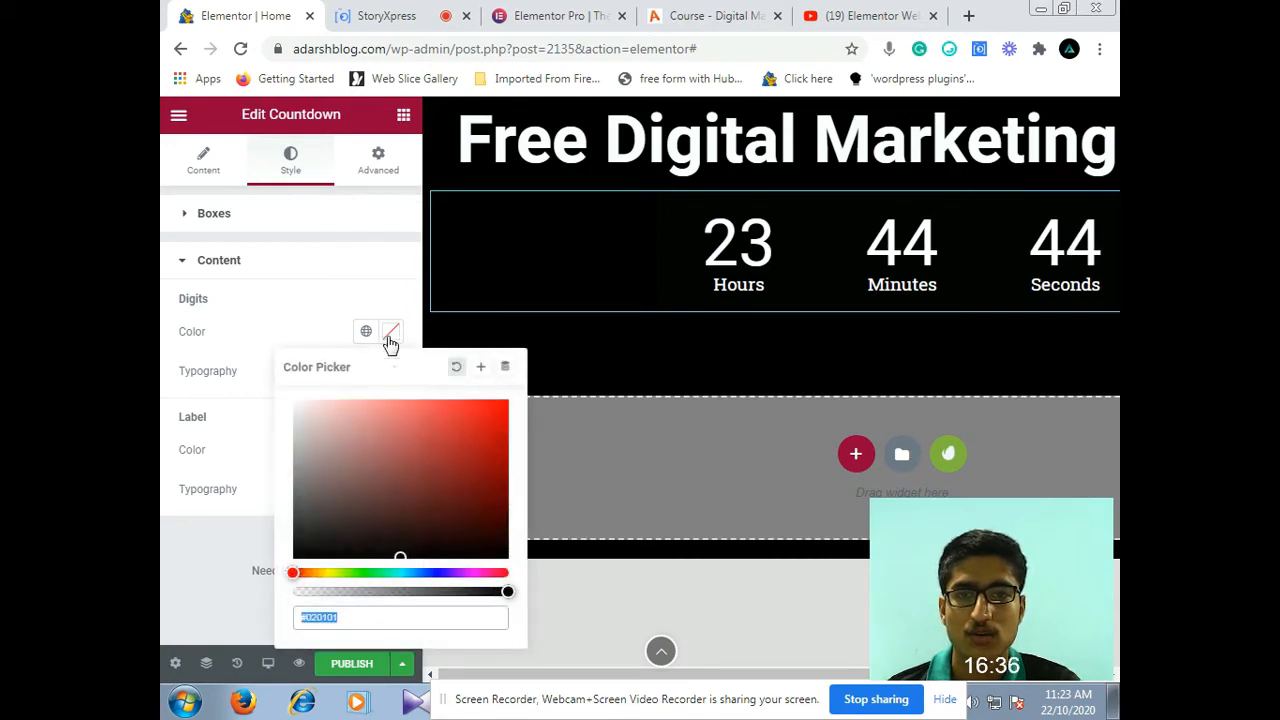
{"action": "left_click", "coordinate": [457, 440]}
{"action": "left_click", "coordinate": [486, 438]}
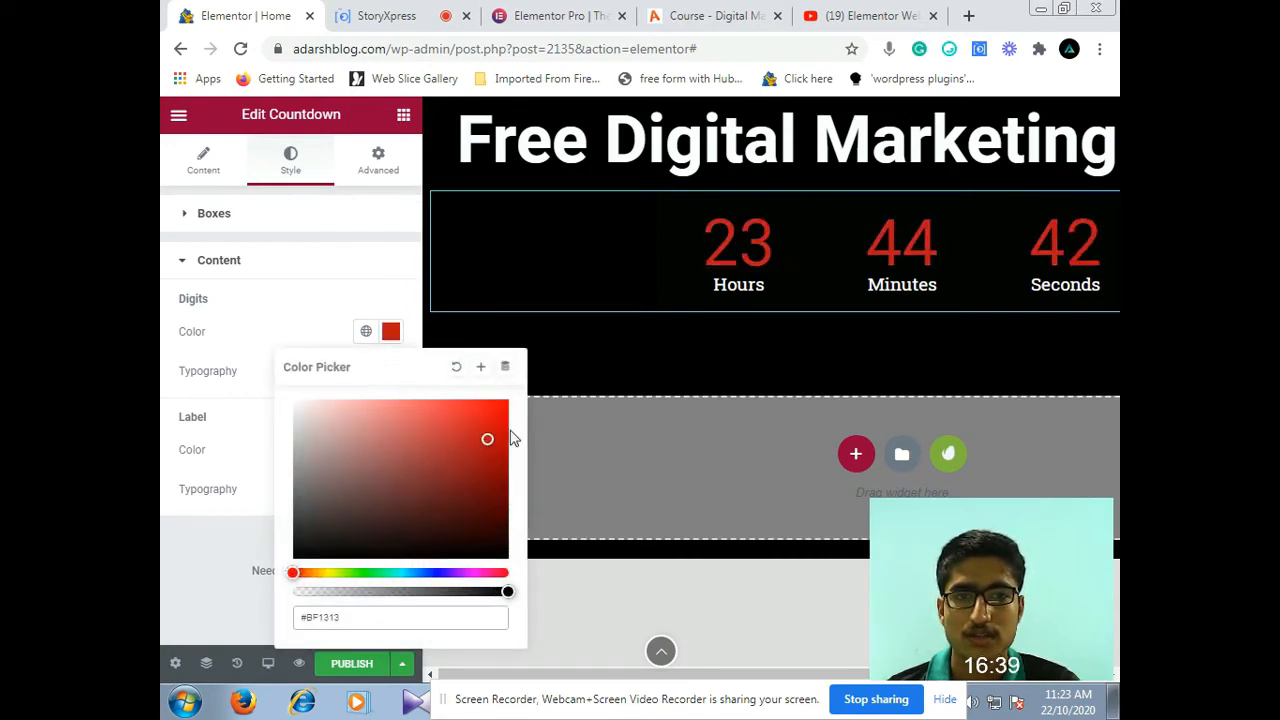
{"action": "left_click", "coordinate": [194, 632]}
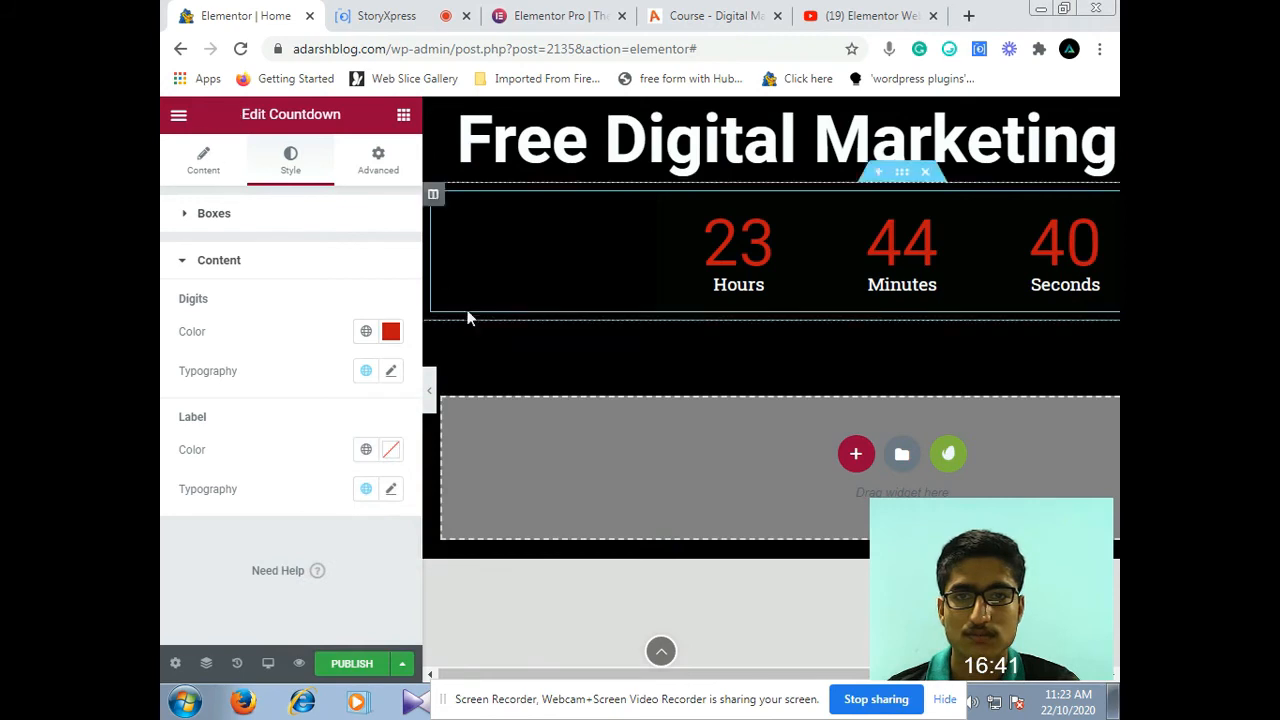
{"action": "left_click", "coordinate": [389, 333]}
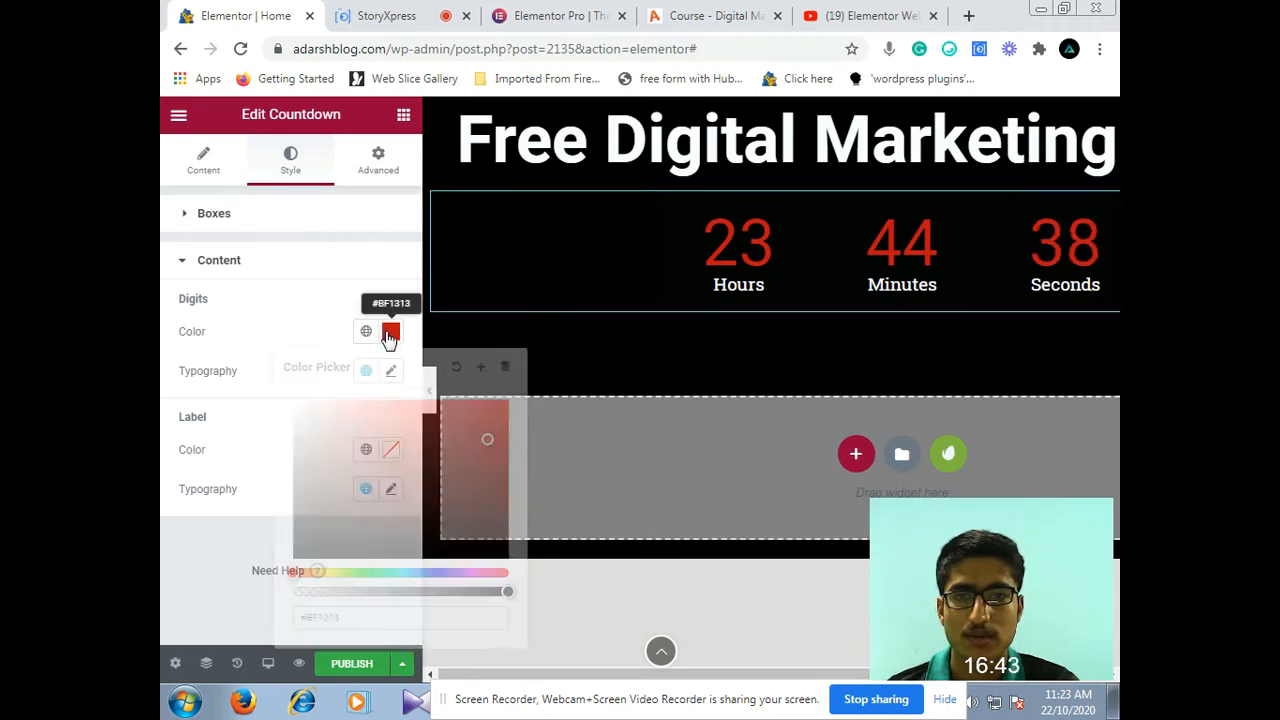
{"action": "left_click", "coordinate": [312, 573]}
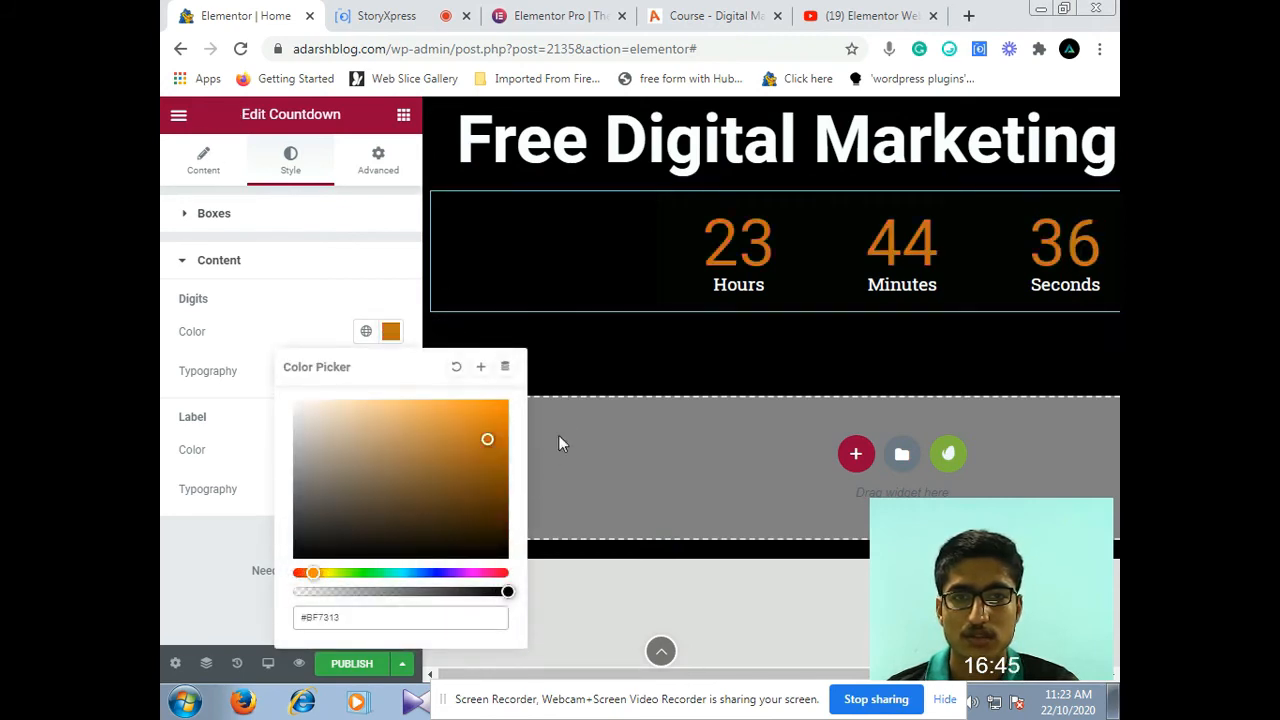
{"action": "left_click", "coordinate": [498, 417]}
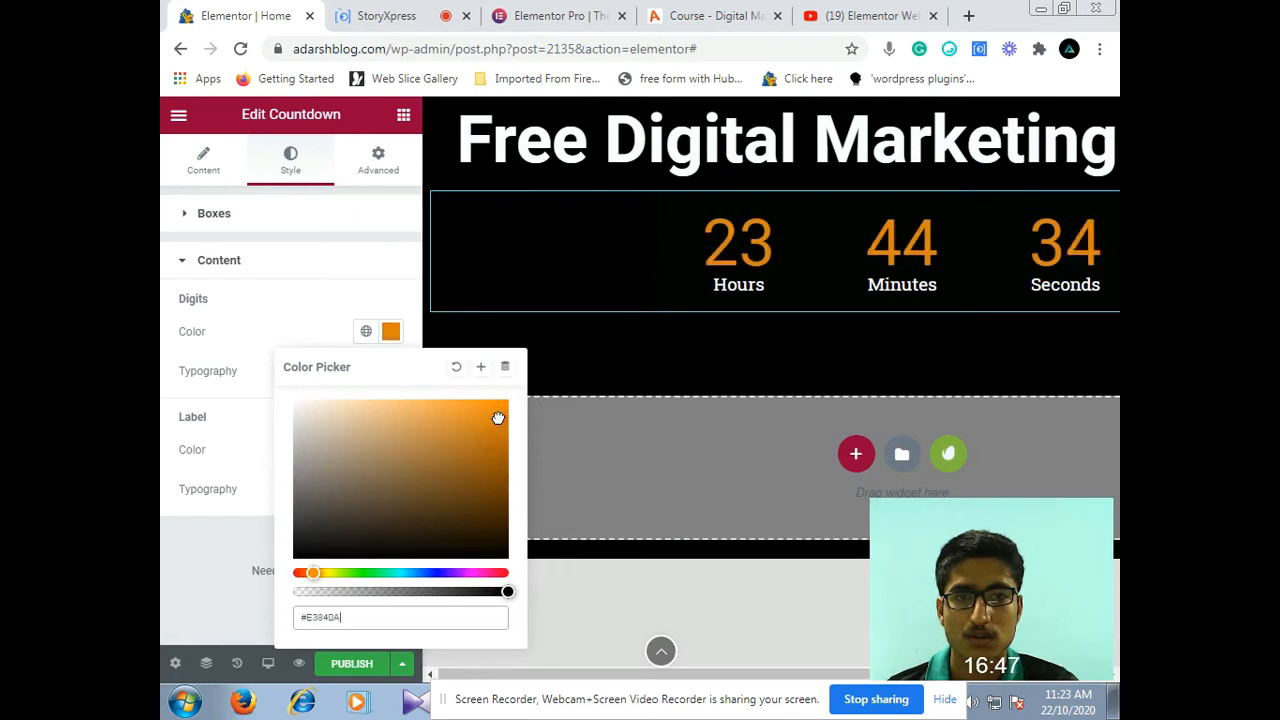
{"action": "left_click", "coordinate": [418, 260]}
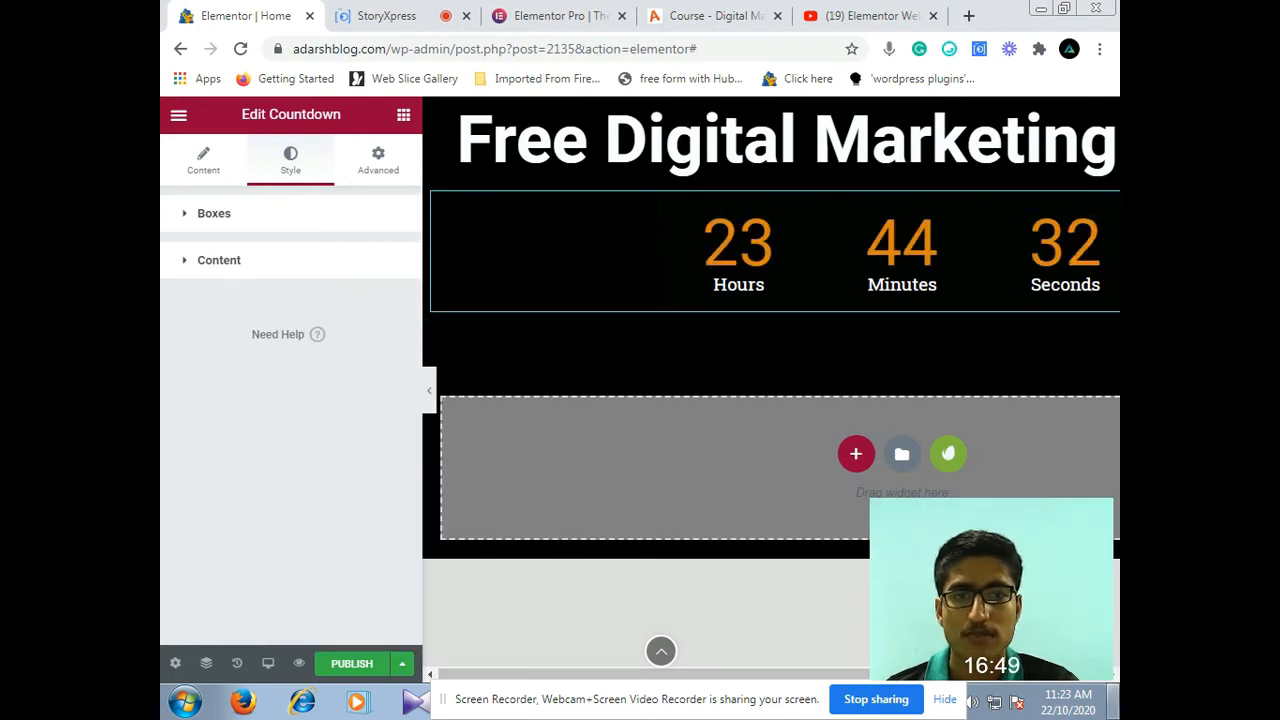
{"action": "left_click", "coordinate": [427, 394]}
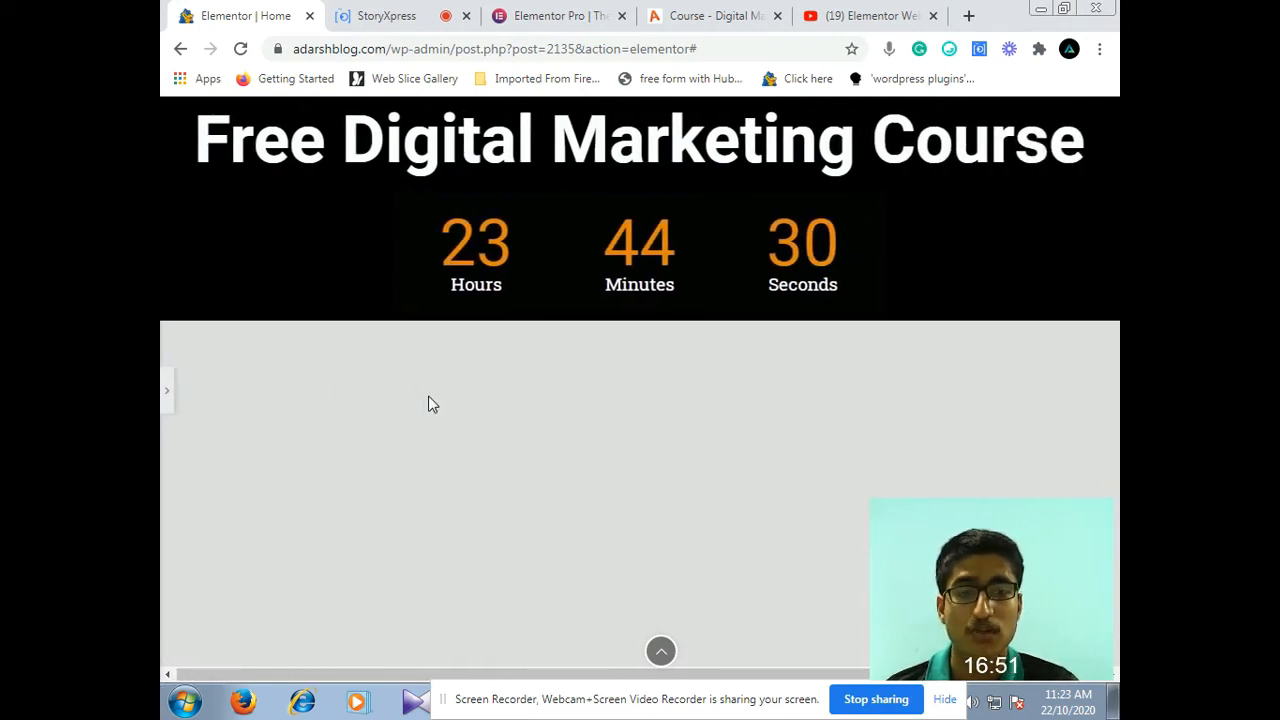
{"action": "left_click", "coordinate": [167, 390]}
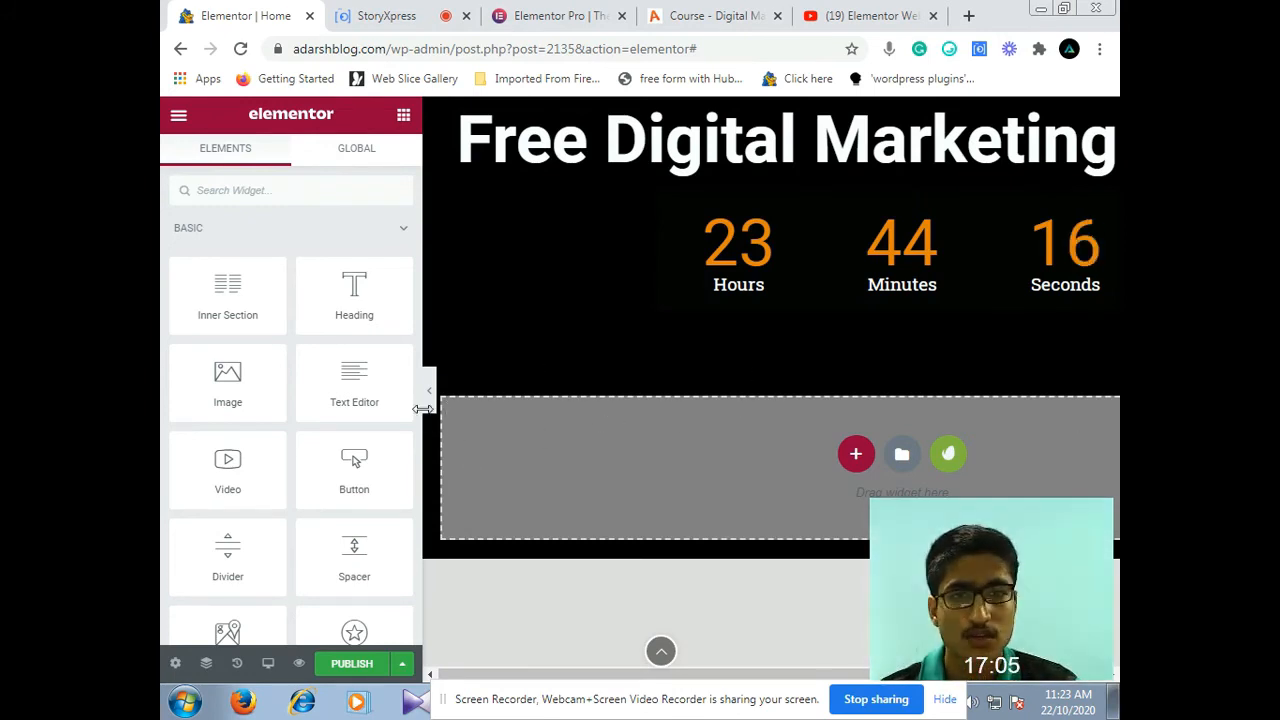
Add a two-column section below the countdown, with a Heading widget in the first column and a Video widget in the second
{"action": "left_click", "coordinate": [856, 455]}
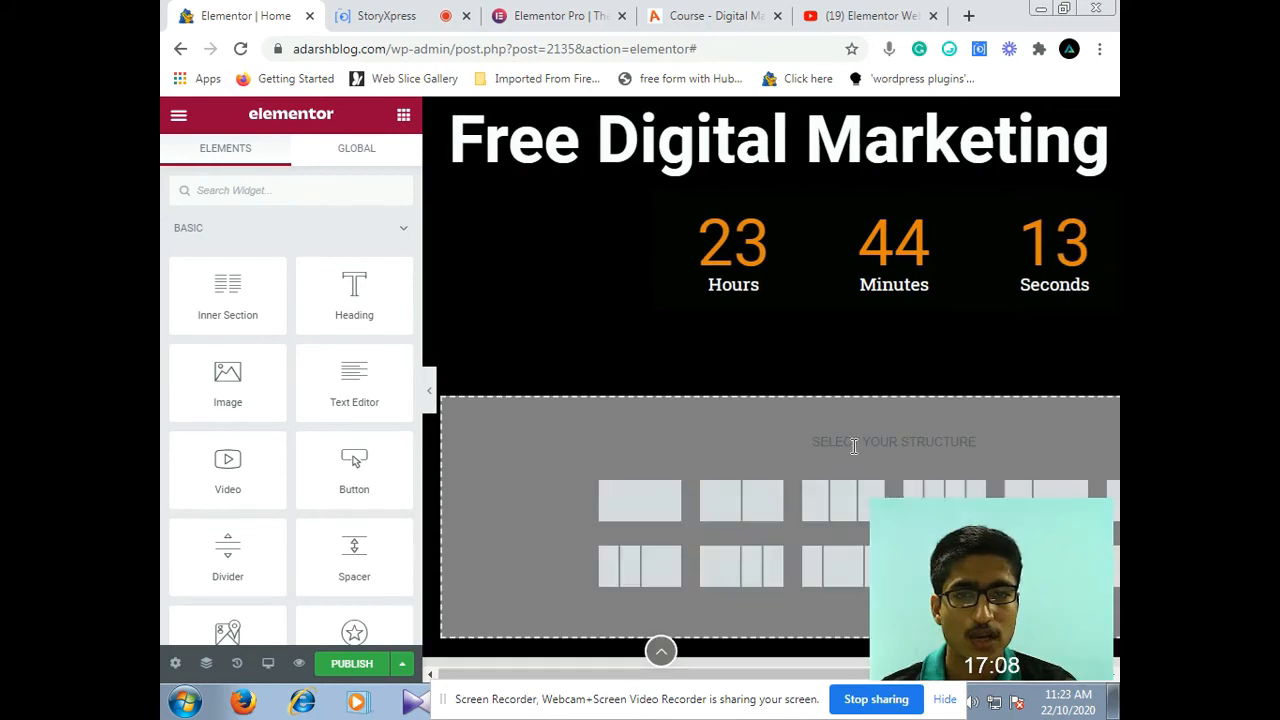
{"action": "left_click", "coordinate": [763, 519]}
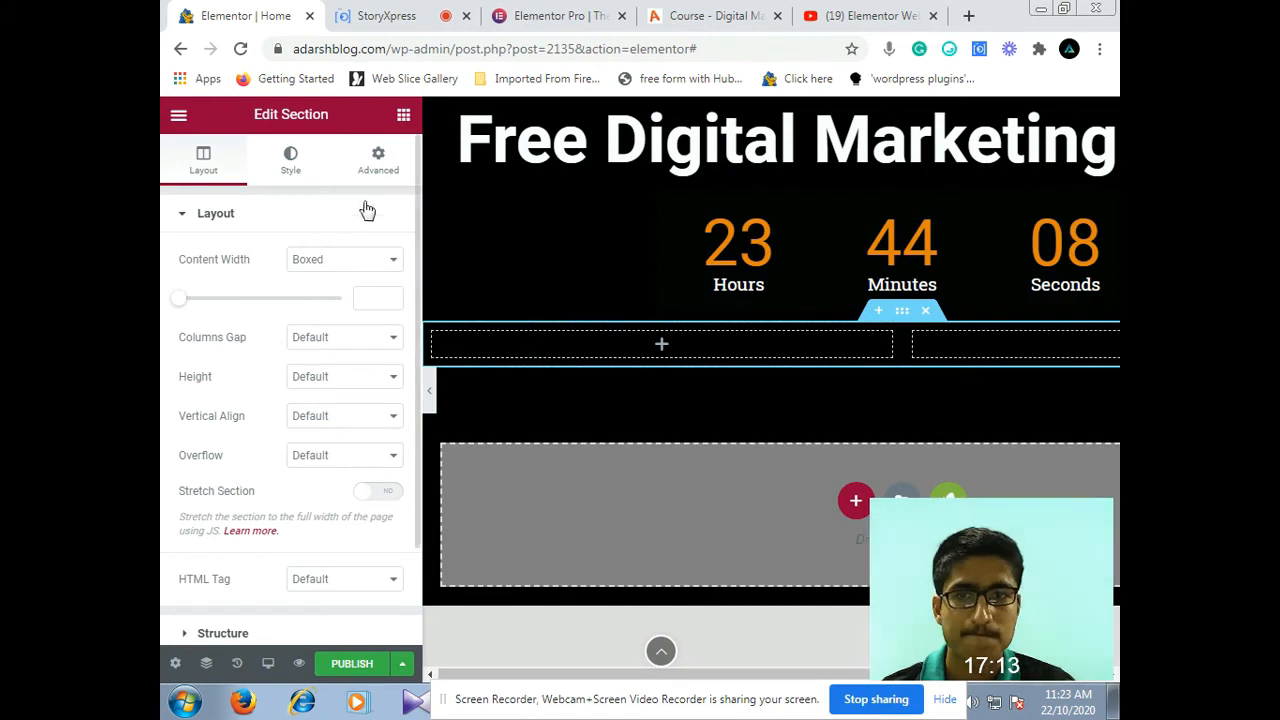
{"action": "left_click", "coordinate": [403, 117]}
{"action": "scroll", "coordinate": [341, 381], "scroll_direction": "down", "scroll_amount": 1}
{"action": "scroll", "coordinate": [387, 292], "scroll_direction": "up", "scroll_amount": 1}
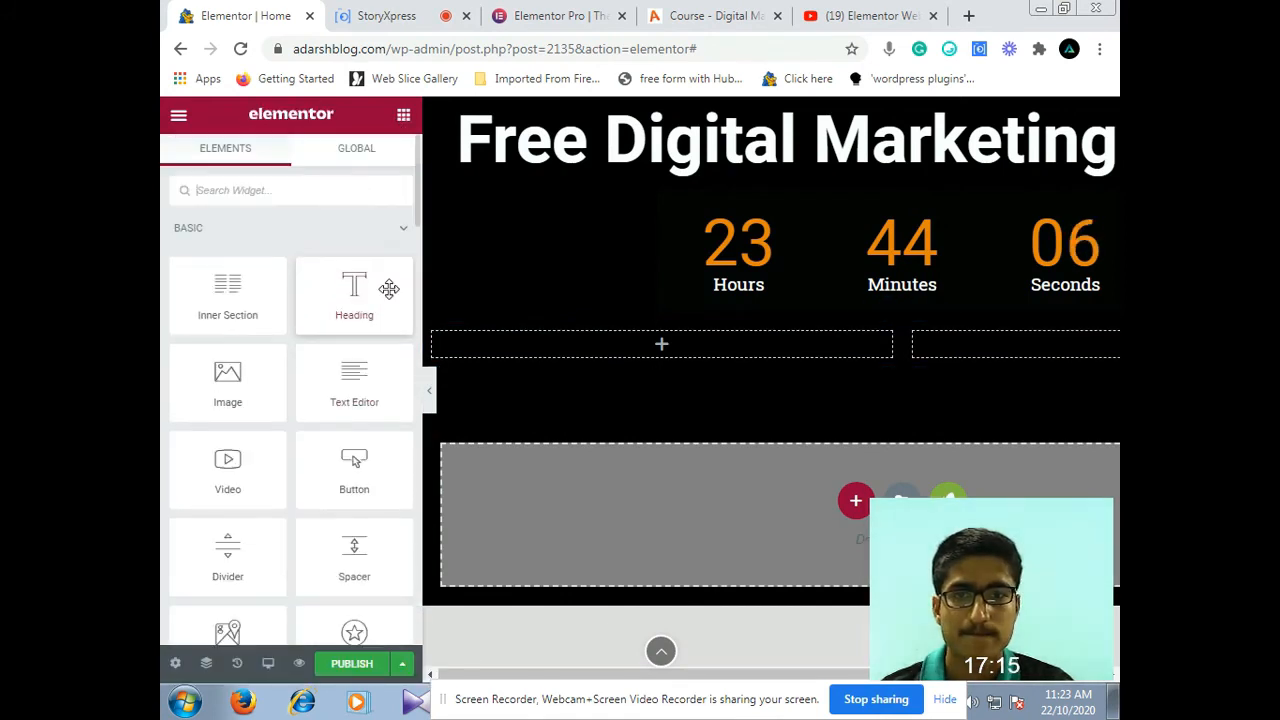
{"action": "left_click_drag", "start_coordinate": [389, 289], "coordinate": [482, 346]}
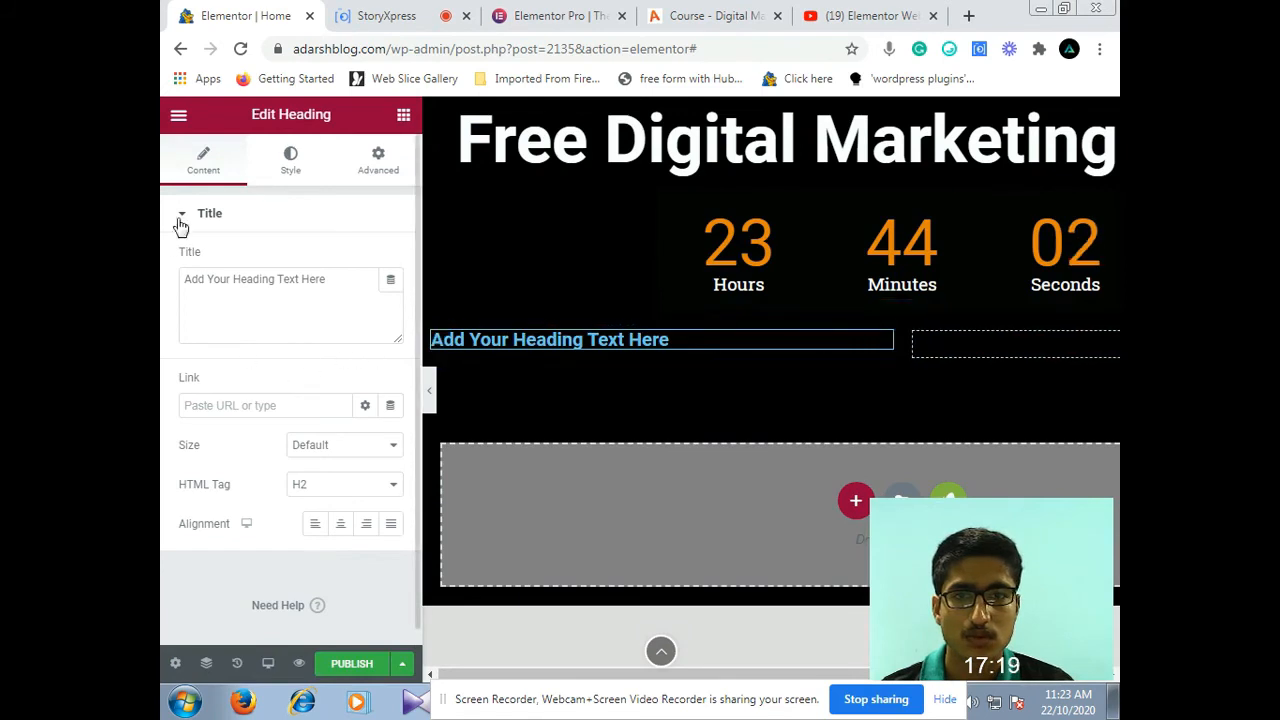
{"action": "left_click", "coordinate": [403, 114]}
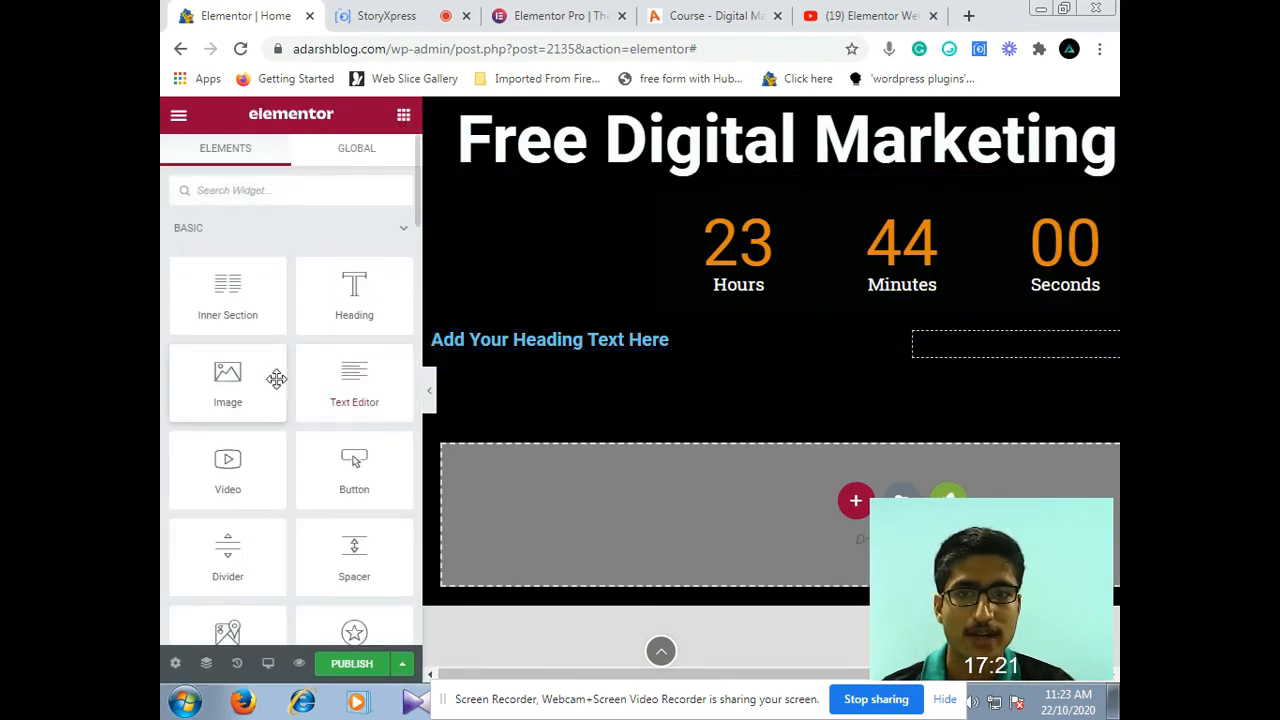
{"action": "left_click_drag", "start_coordinate": [230, 472], "coordinate": [1068, 356]}
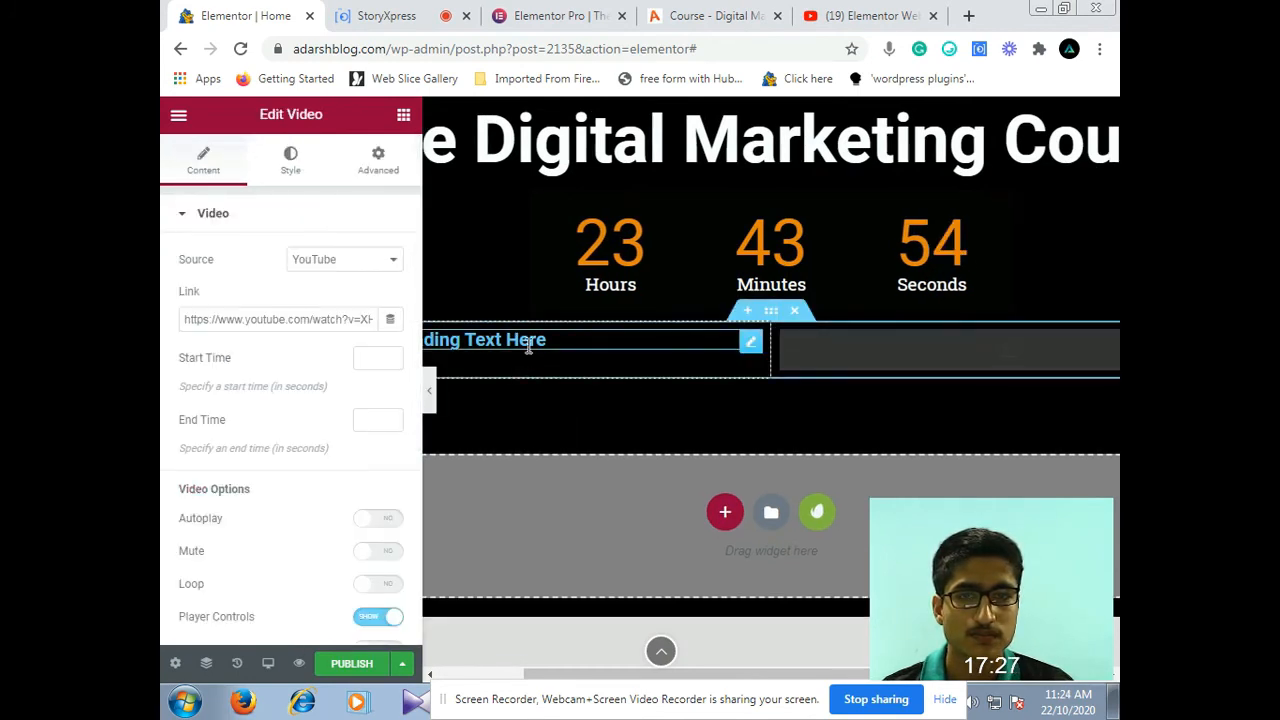
Replace the text of the first column's heading with "Premium Digital Marketing Course Absolutely FREE"
{"action": "left_click", "coordinate": [567, 345]}
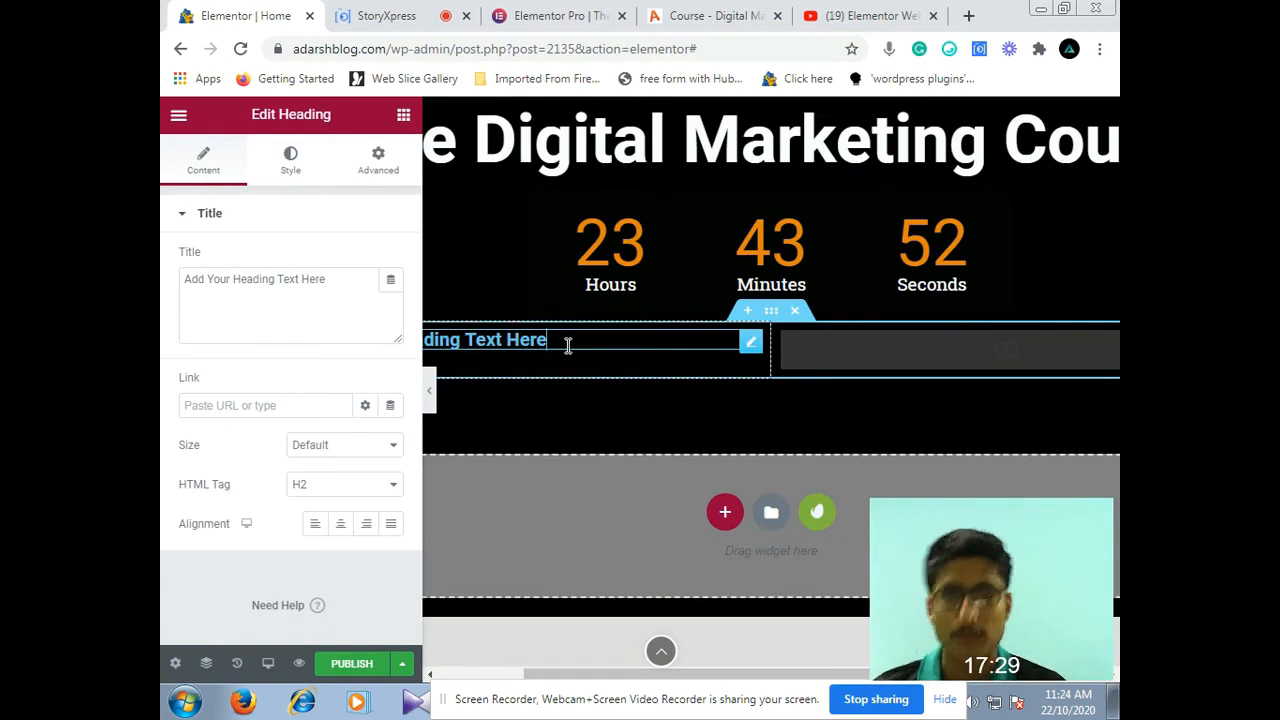
{"action": "key", "text": "BackSpace"}
{"action": "key", "text": "BackSpace"}
{"action": "key", "text": "BackSpace"}
{"action": "key", "text": "BackSpace"}
{"action": "key", "text": "BackSpace"}
{"action": "key", "text": "BackSpace"}
{"action": "key", "text": "BackSpace"}
{"action": "key", "text": "BackSpace"}
{"action": "key", "text": "BackSpace"}
{"action": "key", "text": "BackSpace"}
{"action": "key", "text": "BackSpace"}
{"action": "key", "text": "BackSpace"}
{"action": "key", "text": "BackSpace"}
{"action": "key", "text": "BackSpace"}
{"action": "key", "text": "BackSpace"}
{"action": "key", "text": "BackSpace"}
{"action": "key", "text": "BackSpace"}
{"action": "key", "text": "BackSpace"}
{"action": "key", "text": "BackSpace"}
{"action": "key", "text": "BackSpace"}
{"action": "type", "text": "B"}
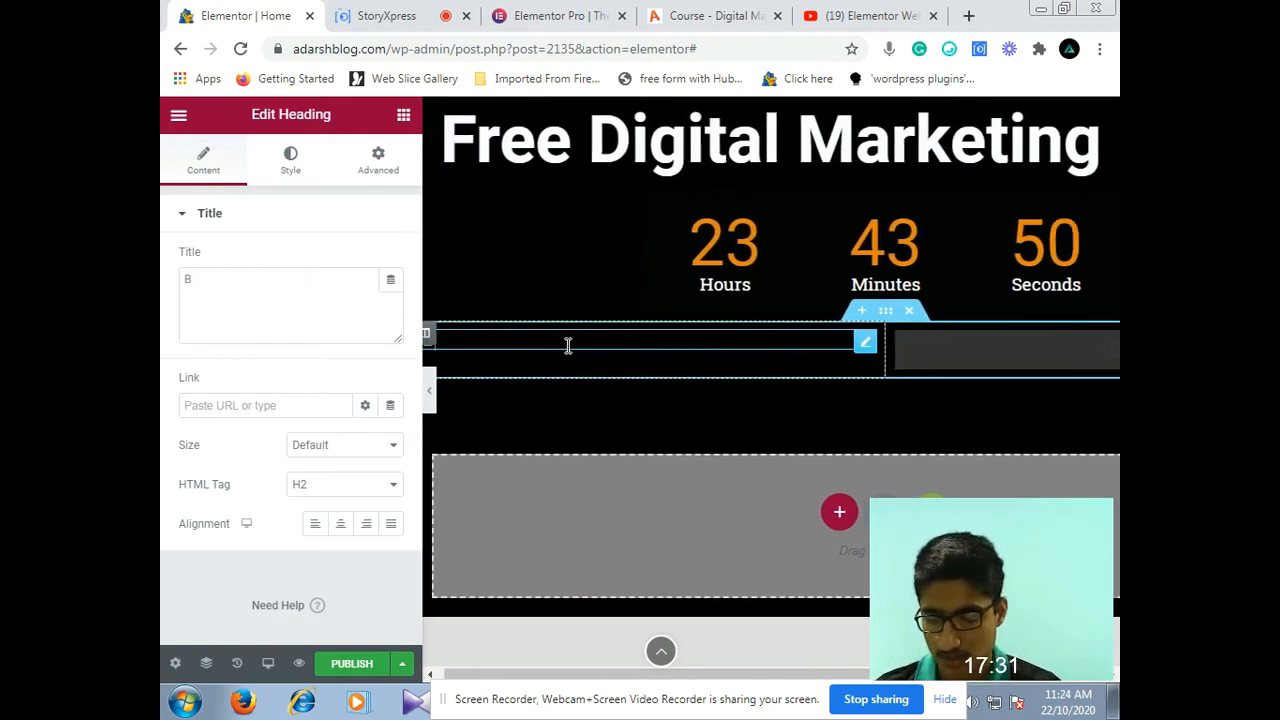
{"action": "type", "text": "Est"}
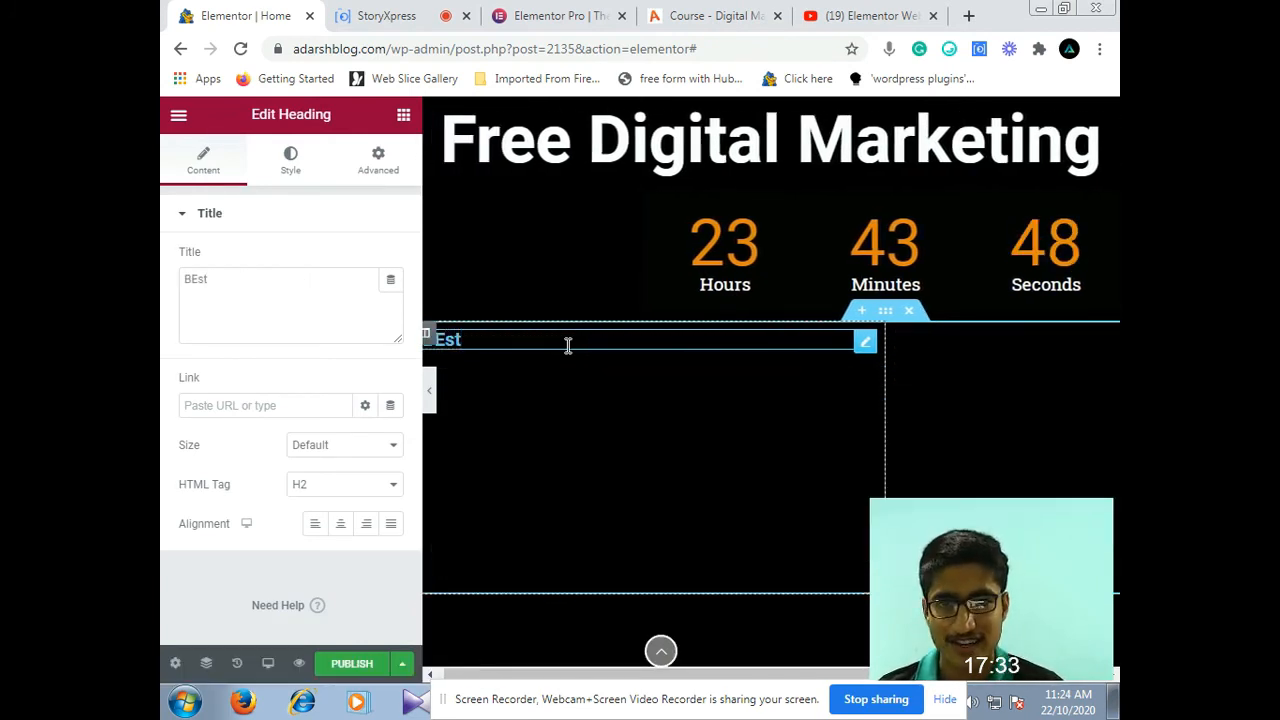
{"action": "key", "text": "BackSpace"}
{"action": "key", "text": "BackSpace"}
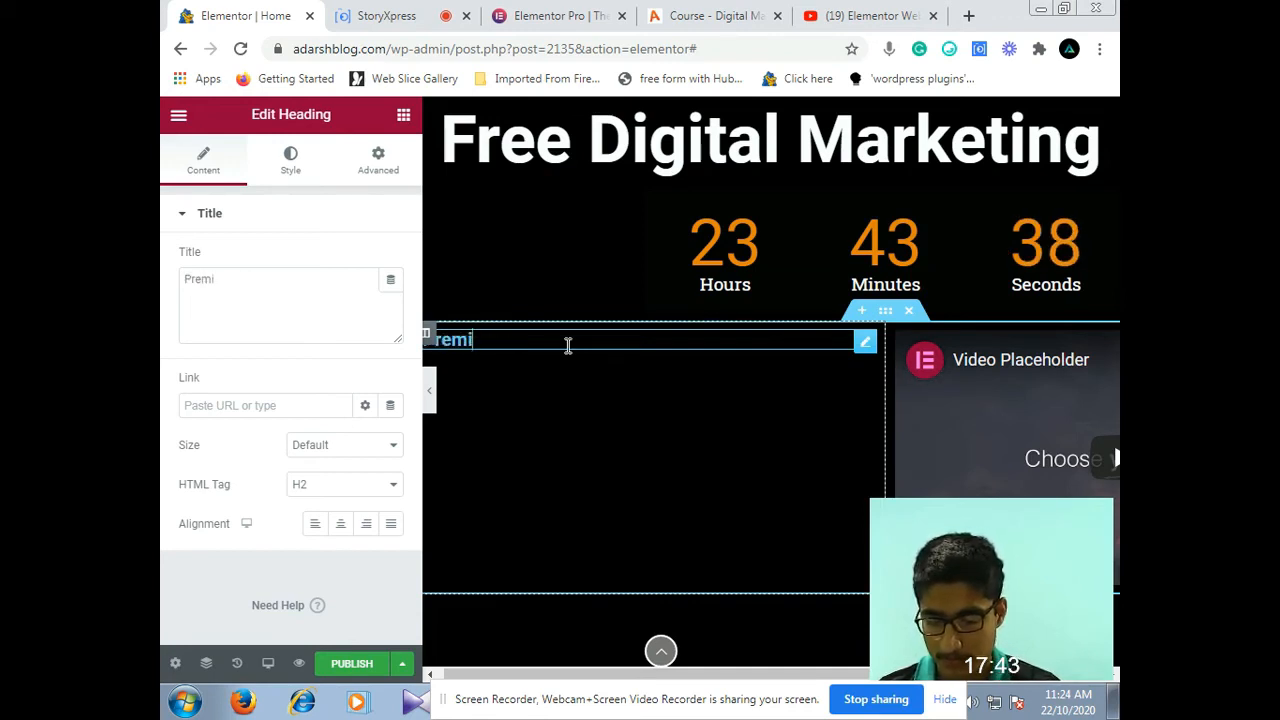
{"action": "type", "text": "um Digital Marketing V"}
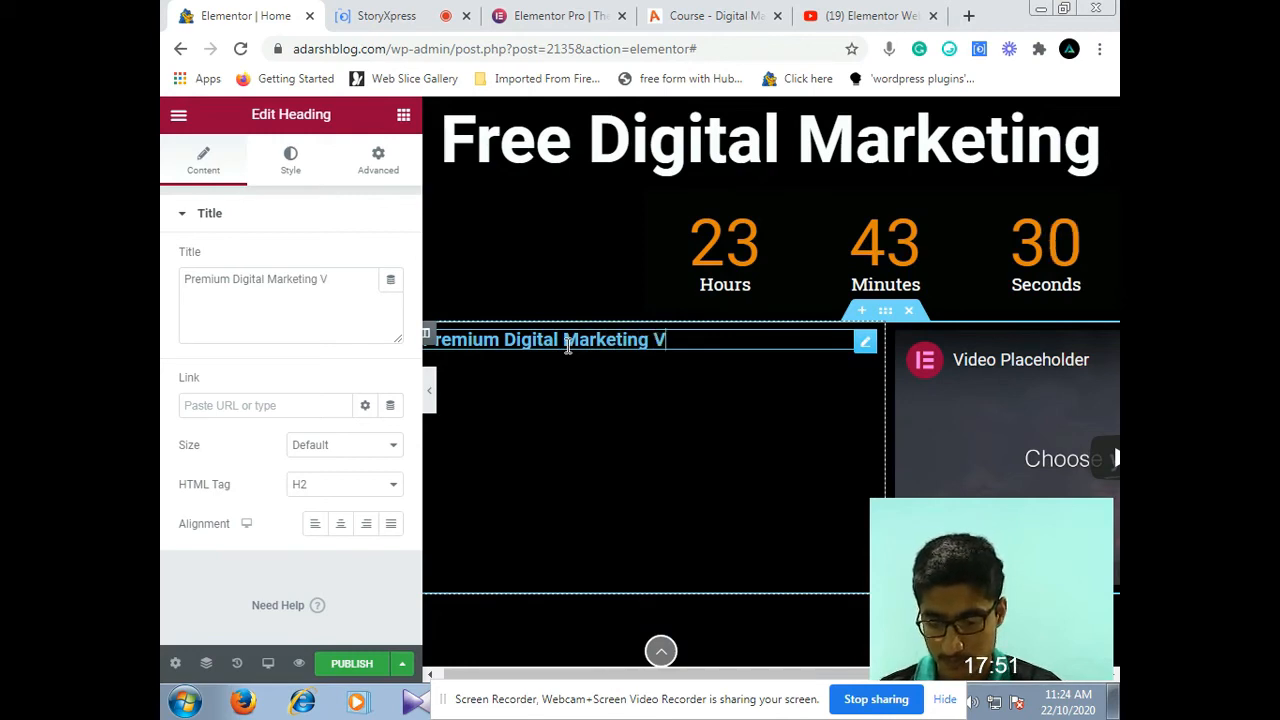
{"action": "key", "text": "BackSpace"}
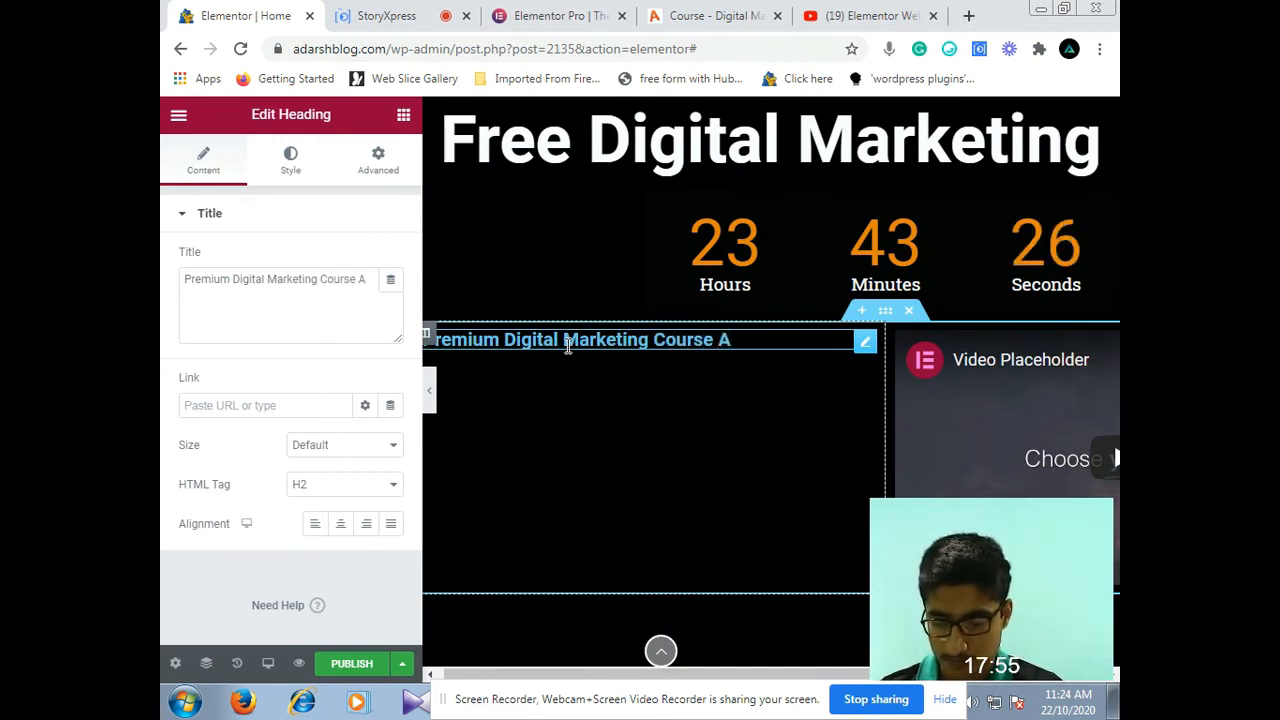
{"action": "type", "text": "bsolute"}
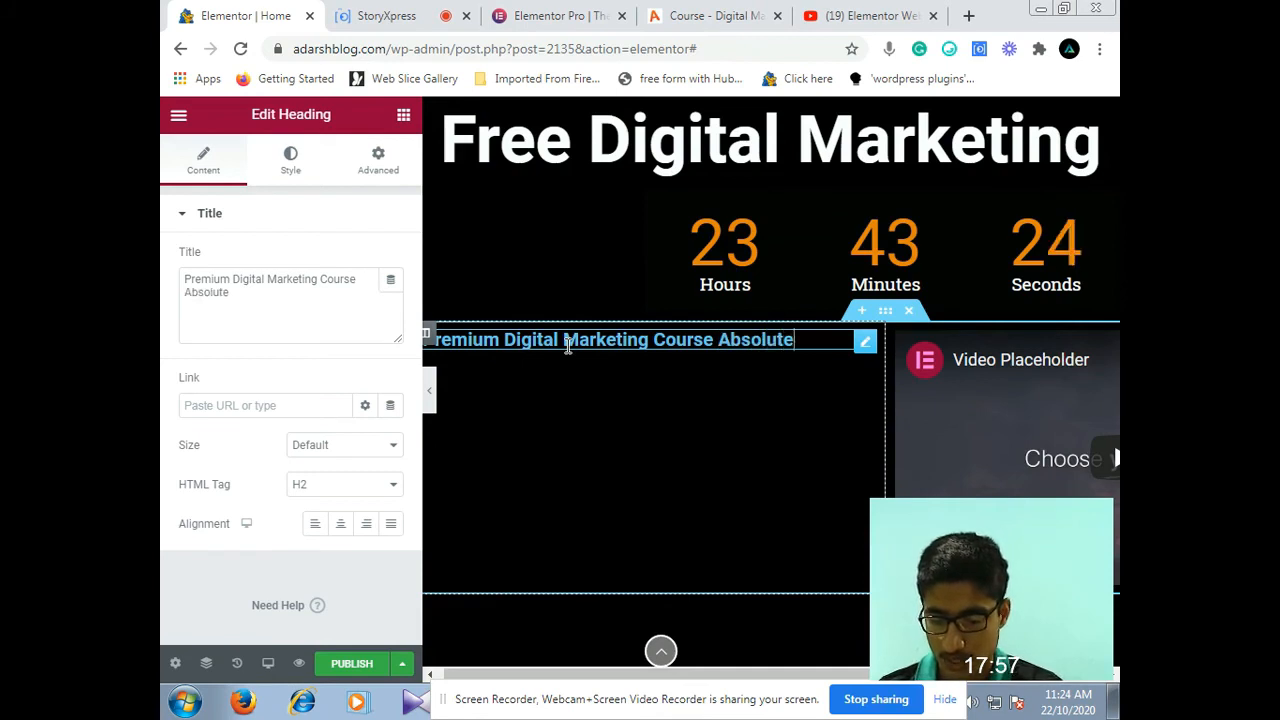
{"action": "type", "text": "ly FREE"}
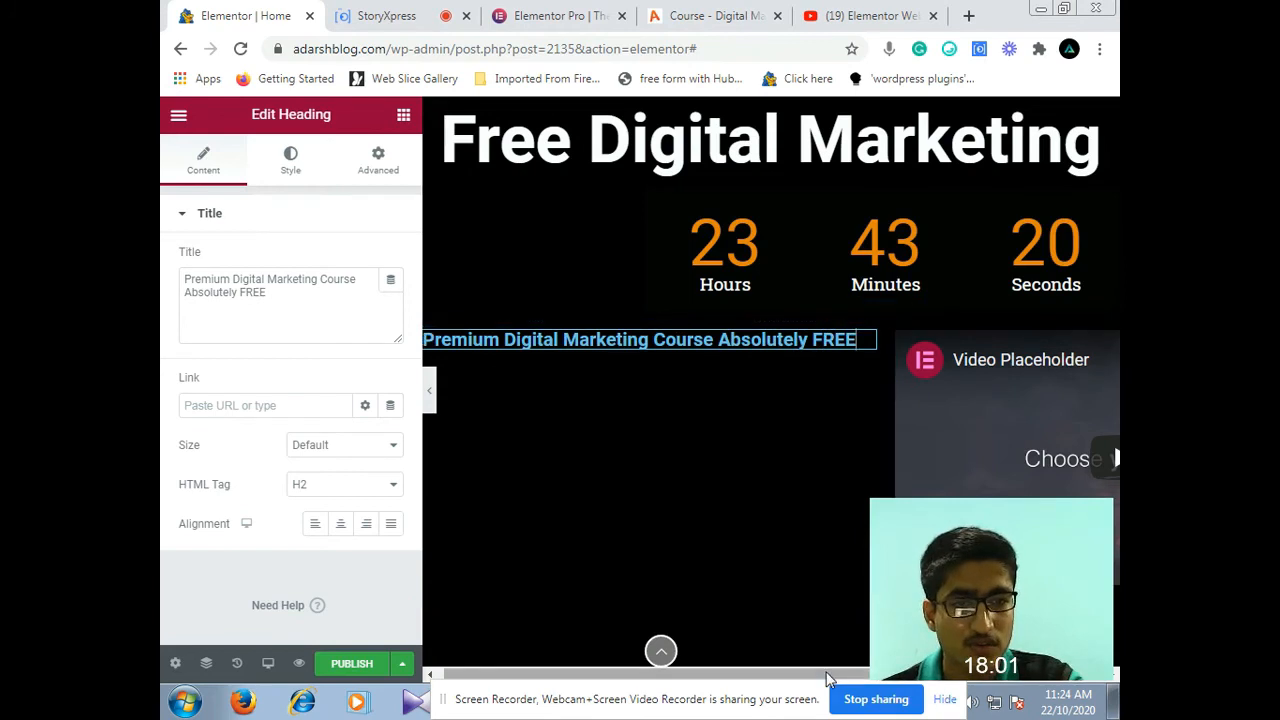
{"action": "left_click_drag", "start_coordinate": [837, 674], "coordinate": [1010, 666]}
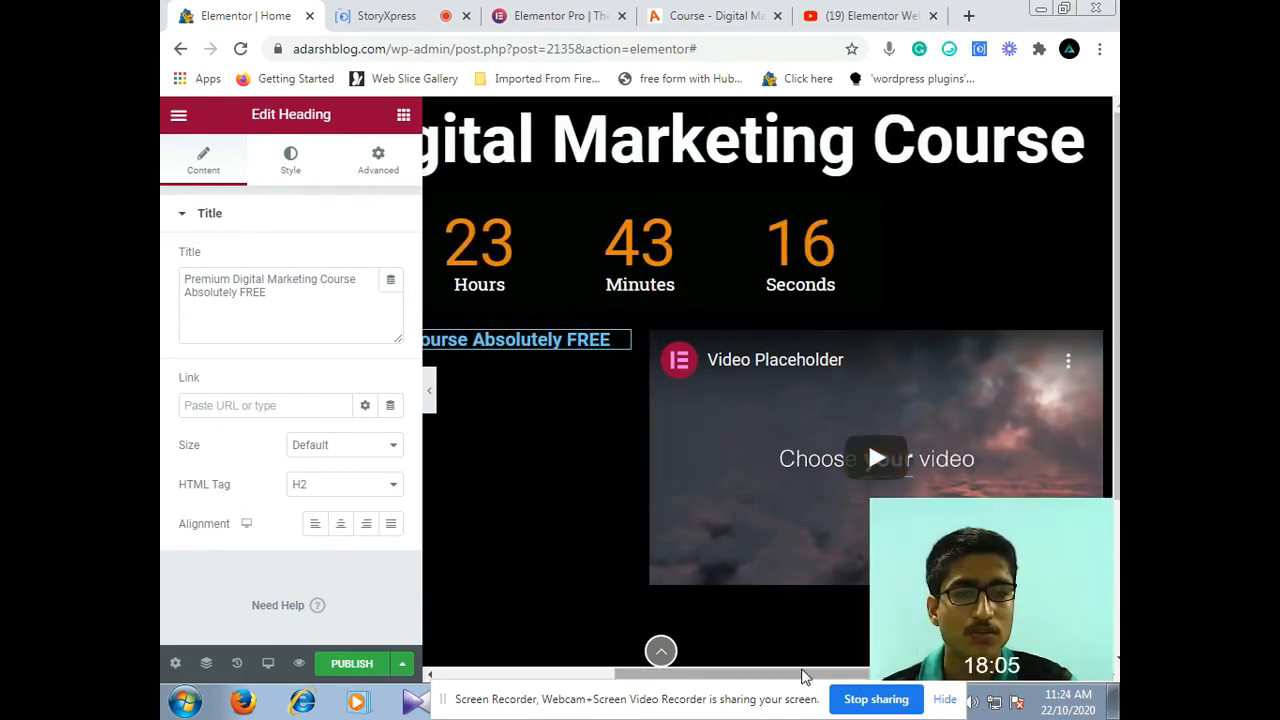
{"action": "left_click_drag", "start_coordinate": [802, 677], "coordinate": [591, 674]}
Open the template library from the empty area below the video section and show its block templates
{"action": "scroll", "coordinate": [747, 444], "scroll_direction": "down", "scroll_amount": 2}
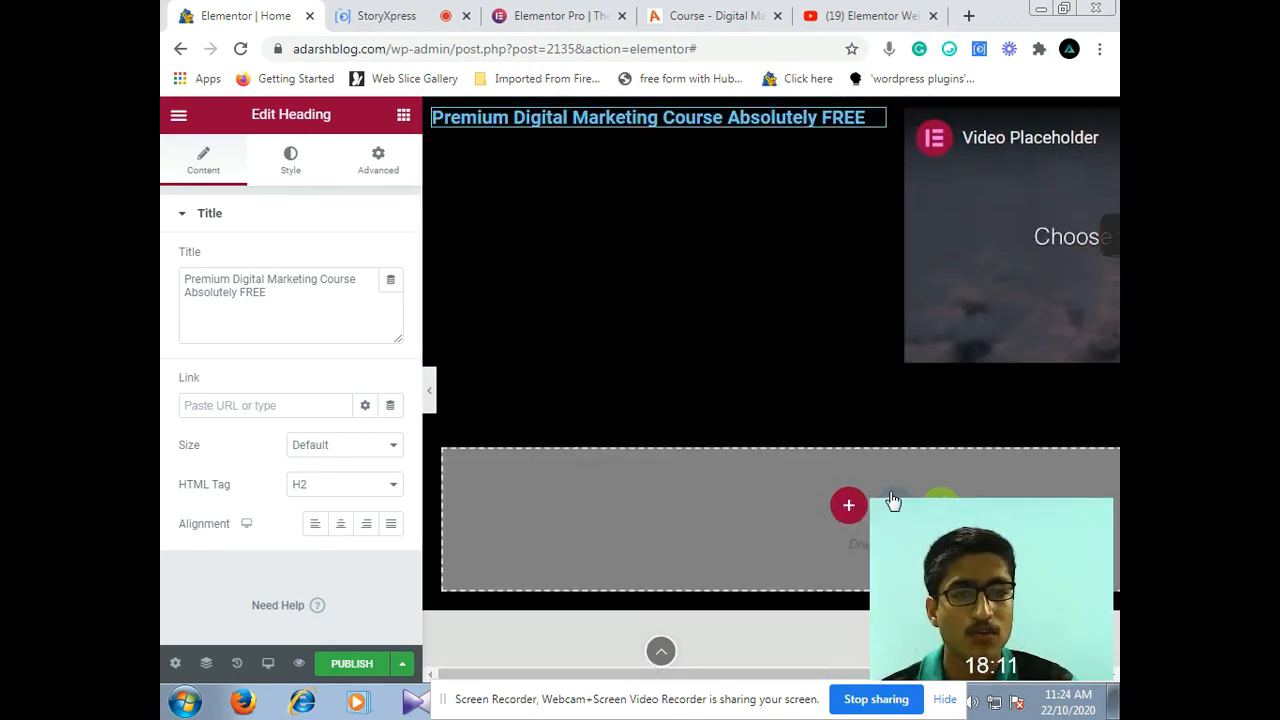
{"action": "left_click_drag", "start_coordinate": [908, 523], "coordinate": [675, 524]}
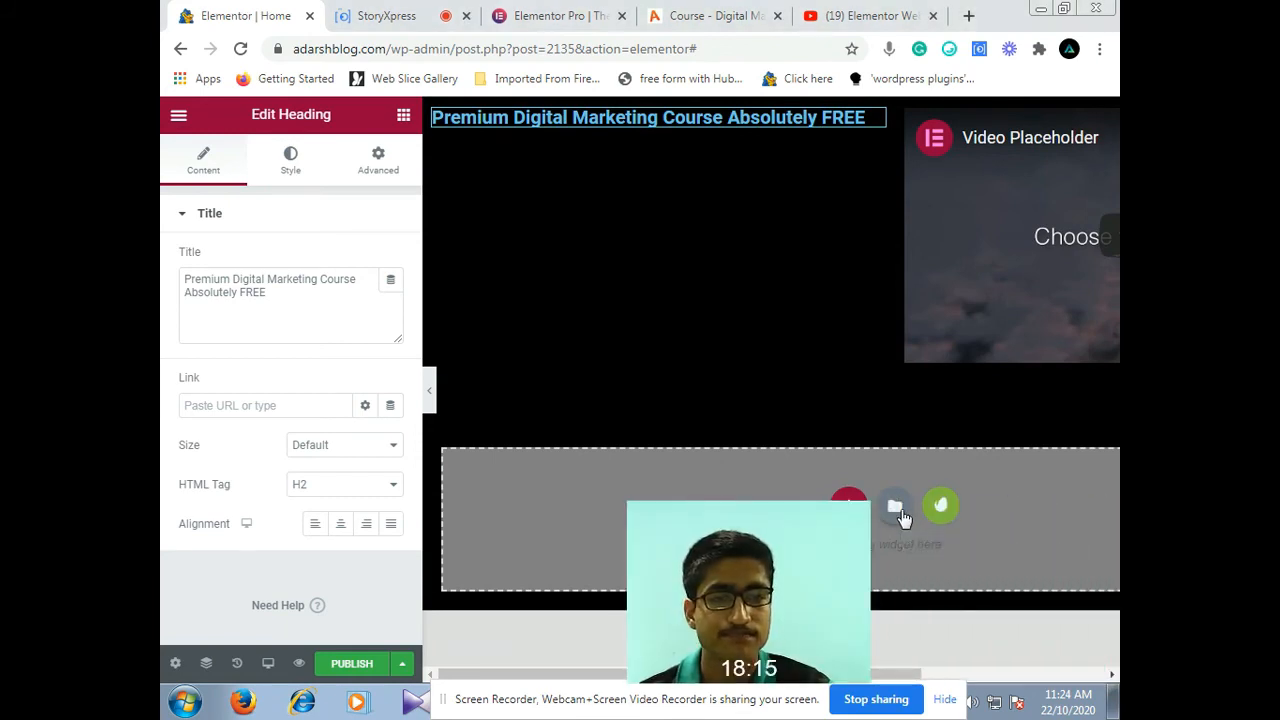
{"action": "left_click", "coordinate": [900, 513]}
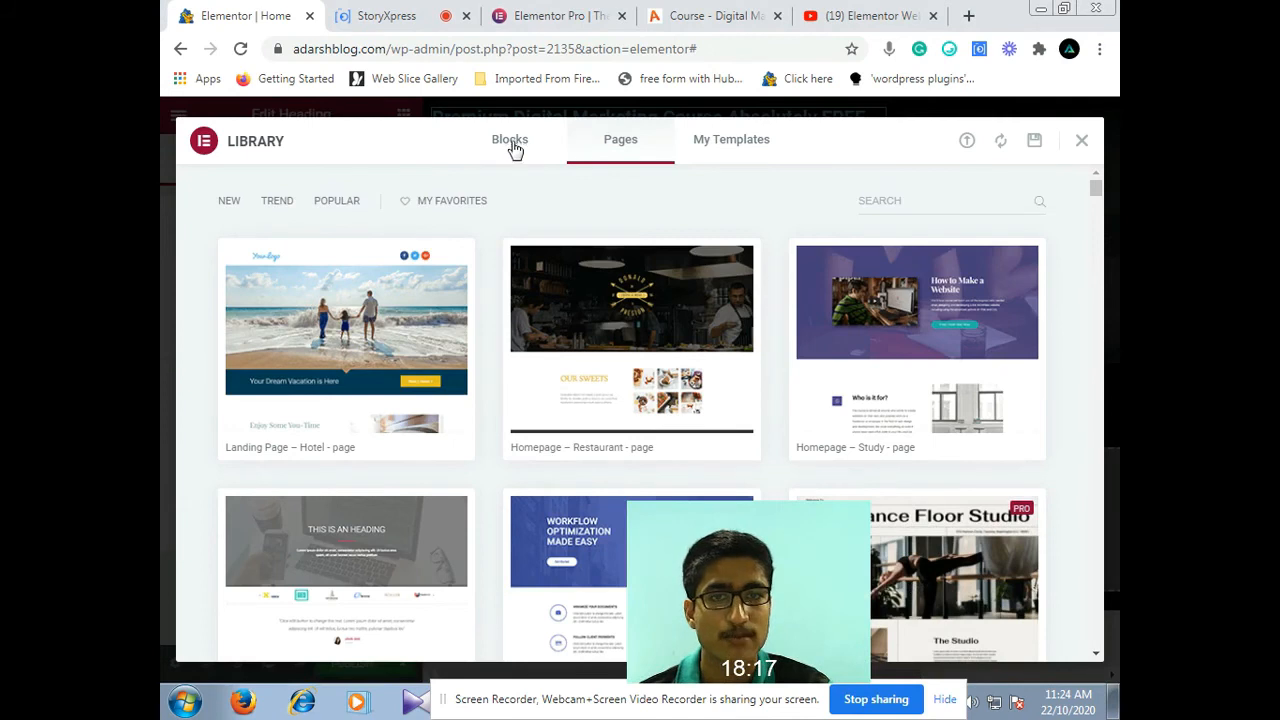
{"action": "mouse_move", "coordinate": [737, 549]}
{"action": "left_click_drag", "start_coordinate": [752, 558], "coordinate": [950, 560]}
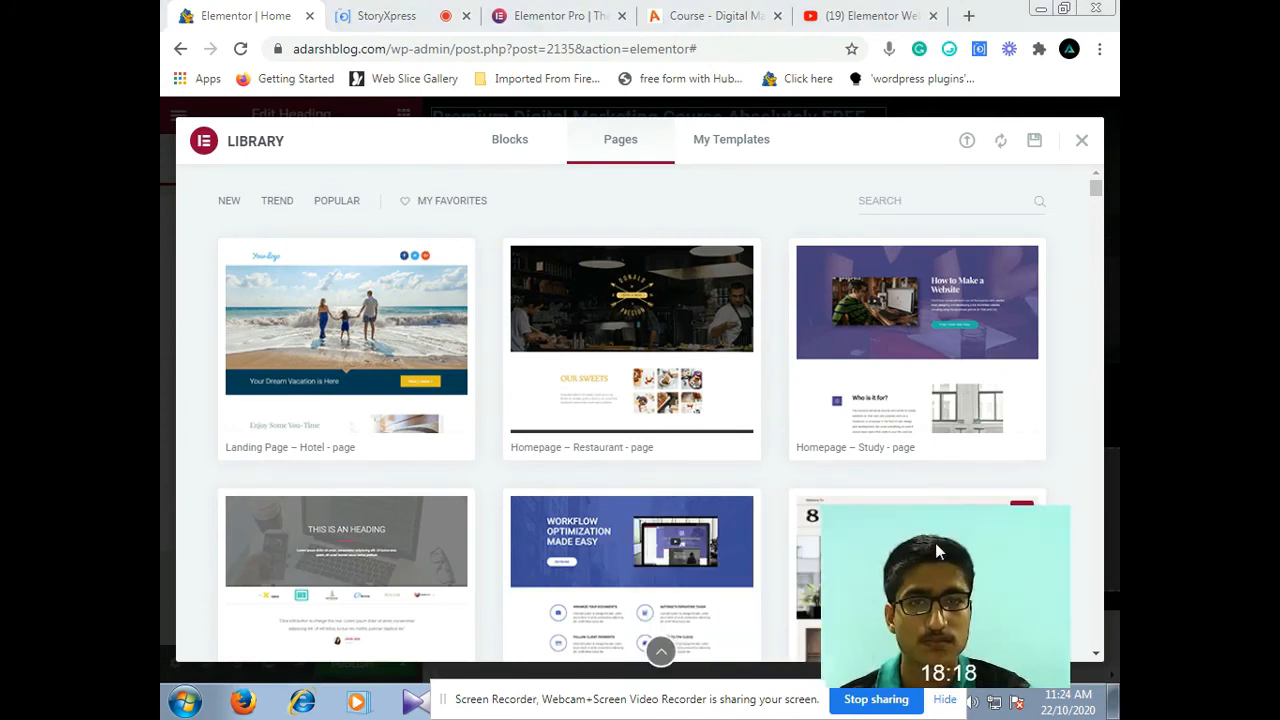
{"action": "left_click", "coordinate": [505, 145]}
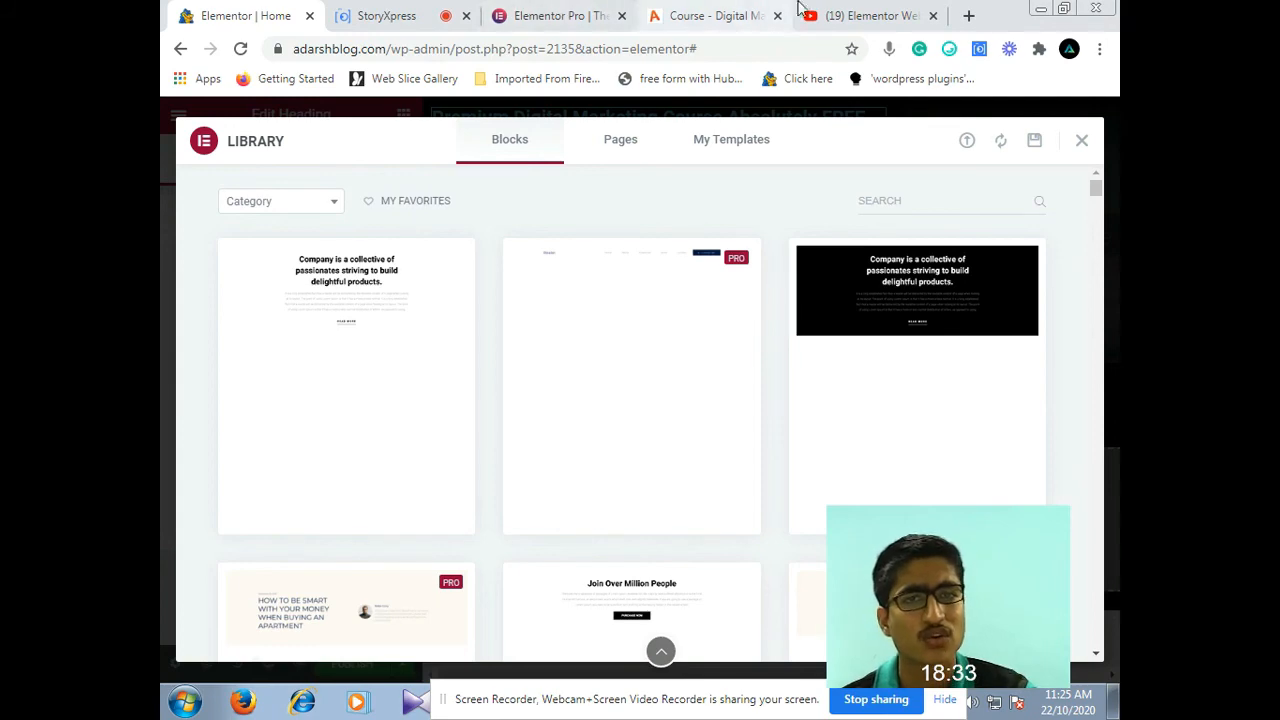
{"action": "left_click", "coordinate": [840, 14]}
{"action": "left_click", "coordinate": [740, 14]}
{"action": "left_click", "coordinate": [568, 12]}
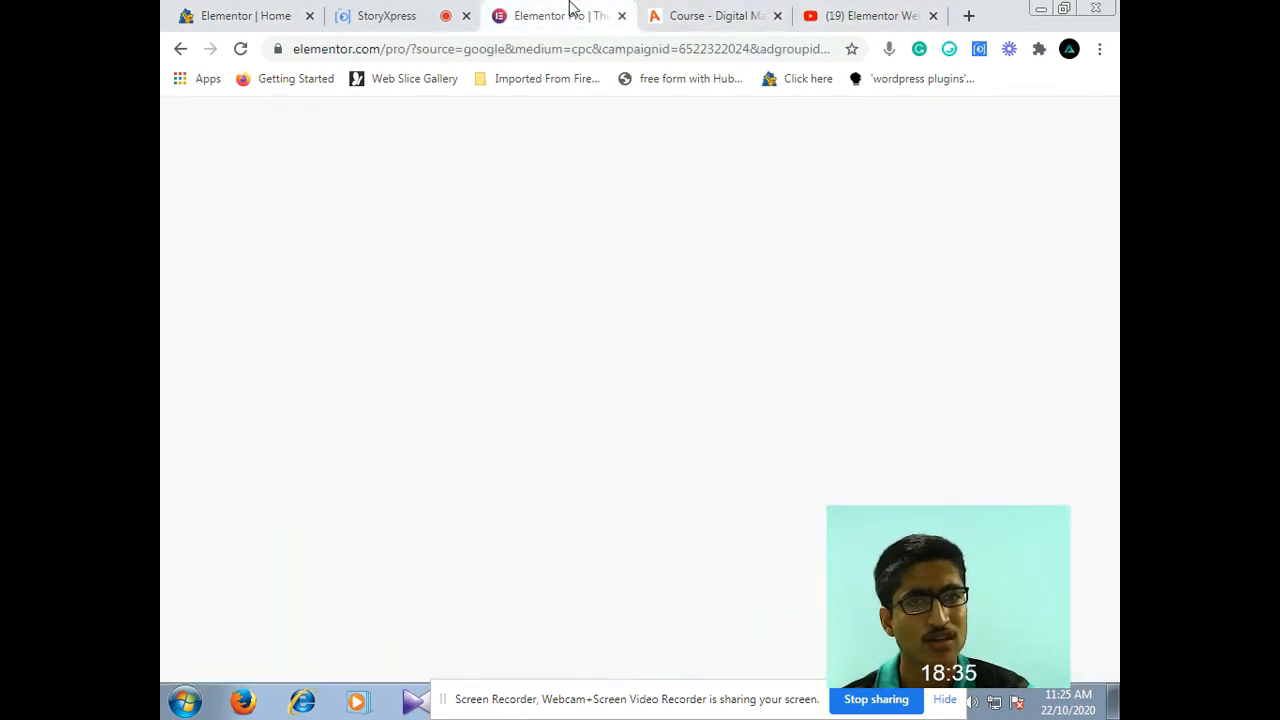
{"action": "left_click", "coordinate": [403, 10]}
{"action": "left_click", "coordinate": [670, 10]}
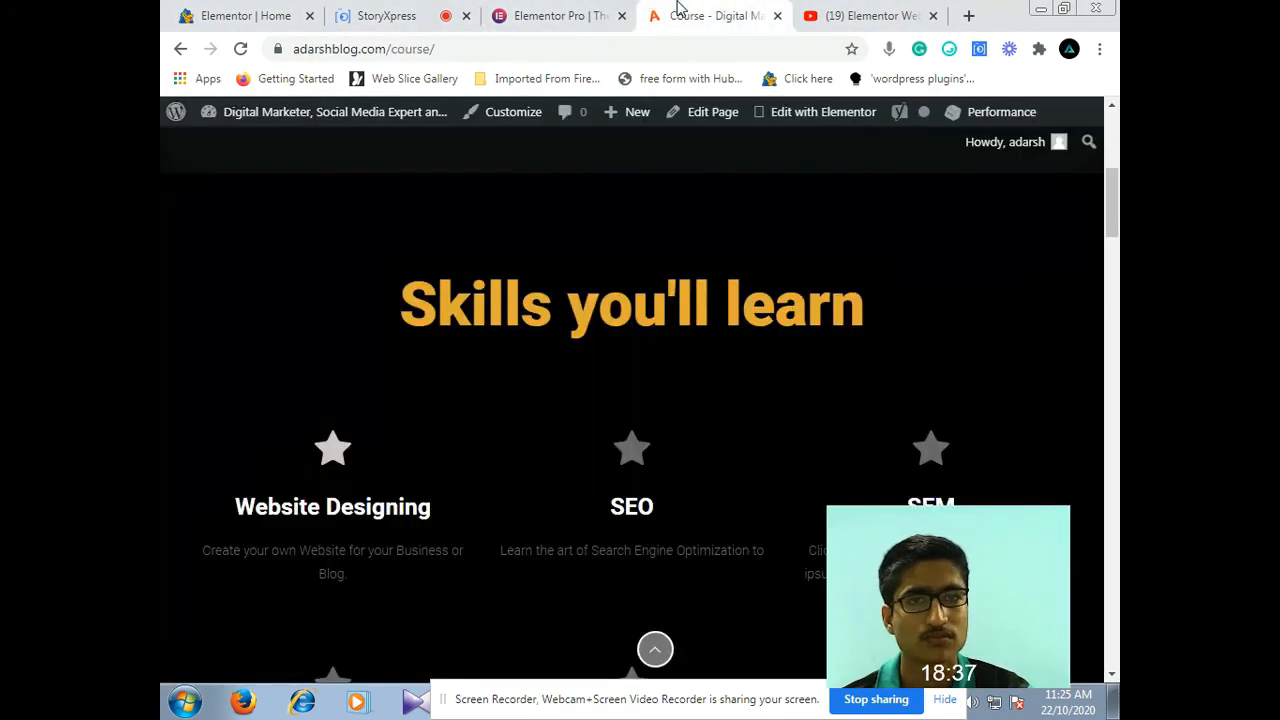
{"action": "left_click", "coordinate": [900, 12]}
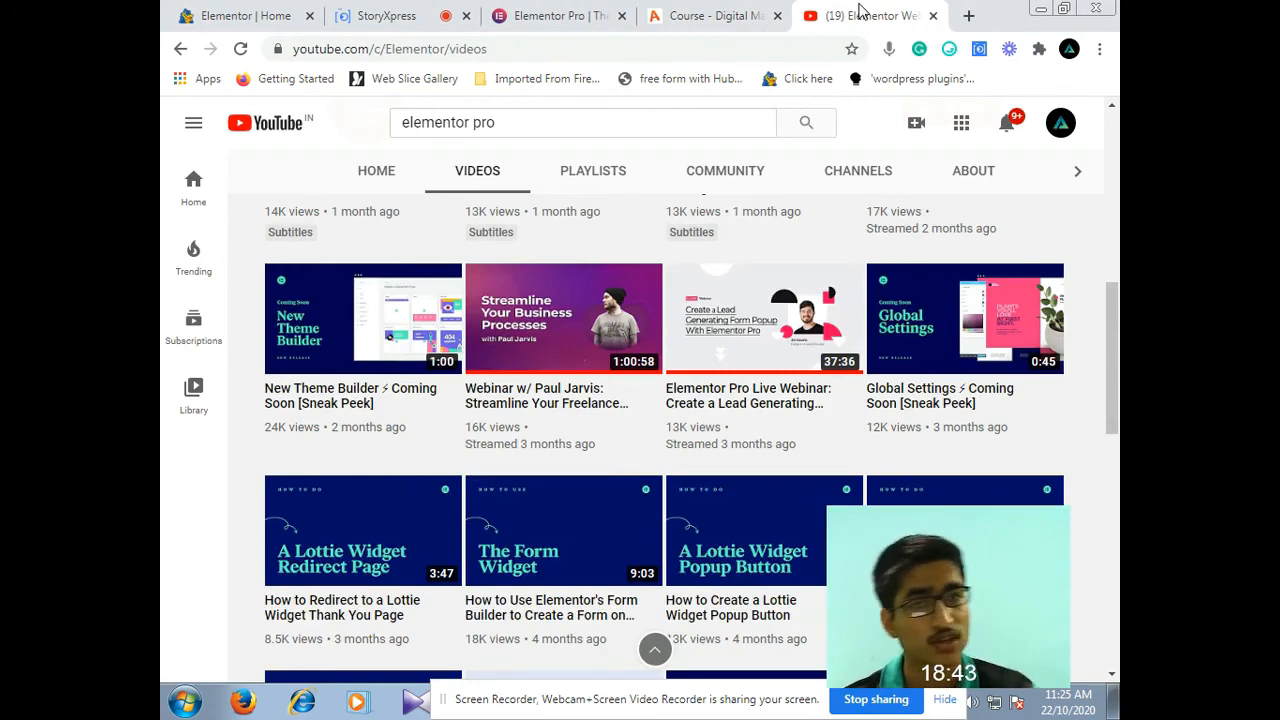
{"action": "left_click", "coordinate": [708, 12]}
{"action": "left_click", "coordinate": [604, 12]}
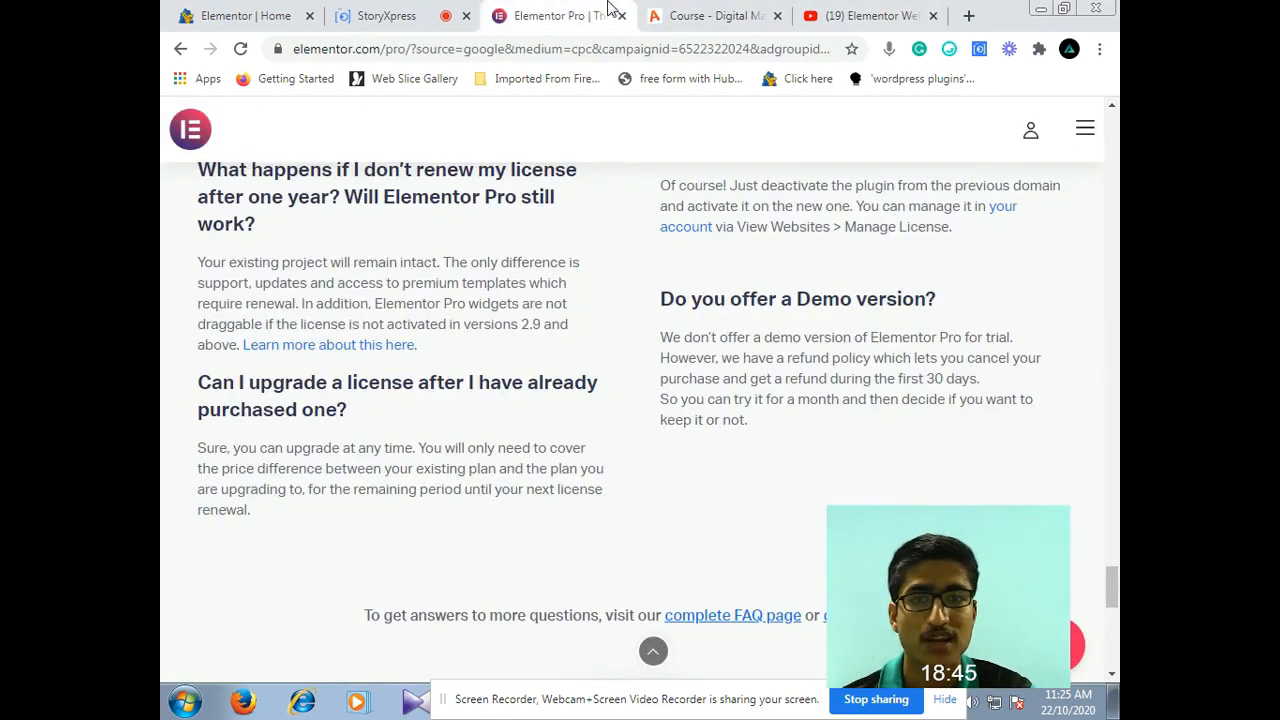
{"action": "left_click", "coordinate": [370, 10]}
{"action": "left_click", "coordinate": [540, 12]}
{"action": "left_click", "coordinate": [718, 10]}
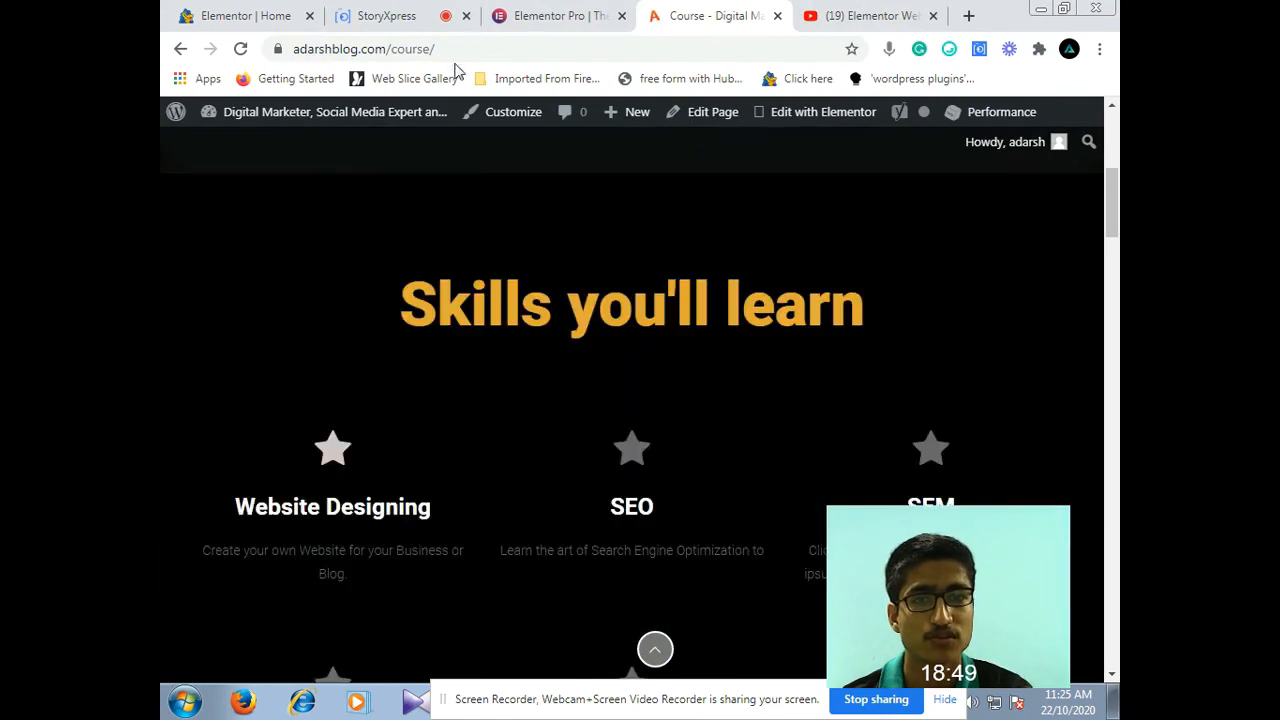
{"action": "left_click", "coordinate": [412, 16]}
{"action": "left_click", "coordinate": [240, 16]}
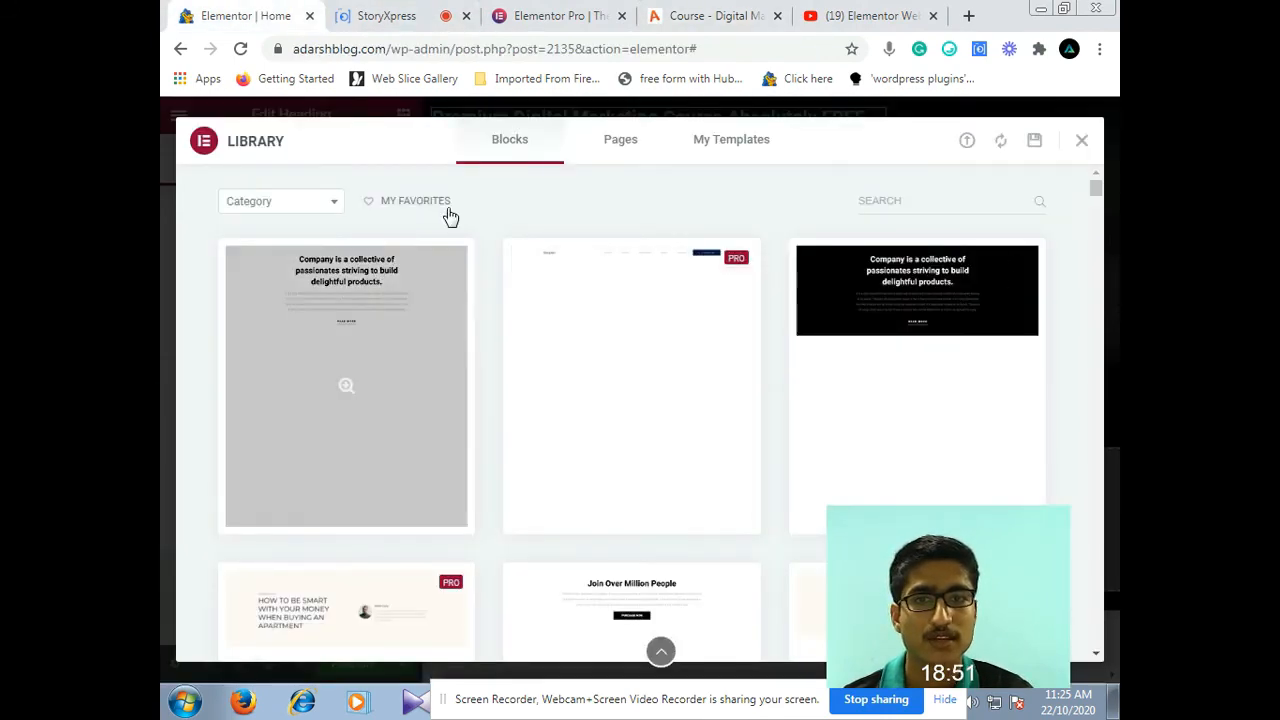
Insert the black two-column FAQ block template below the heading and video section
{"action": "scroll", "coordinate": [763, 462], "scroll_direction": "down", "scroll_amount": 2}
{"action": "scroll", "coordinate": [740, 455], "scroll_direction": "down", "scroll_amount": 5}
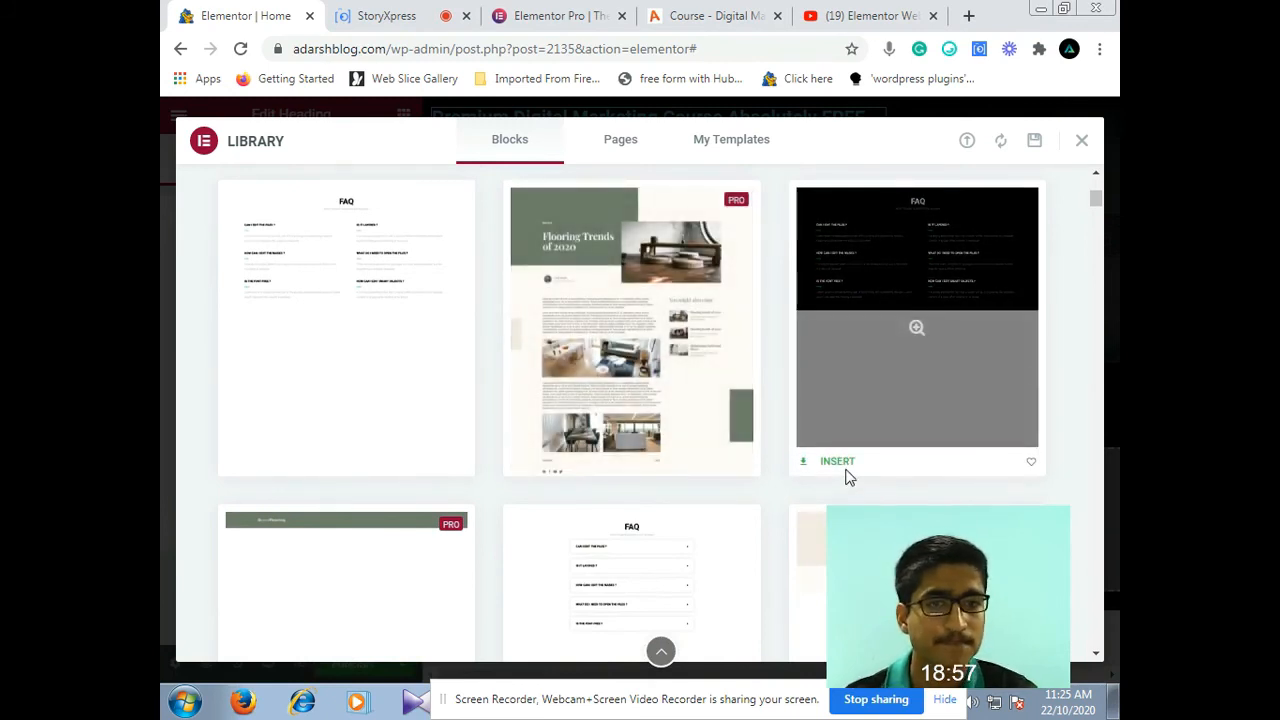
{"action": "left_click", "coordinate": [843, 463]}
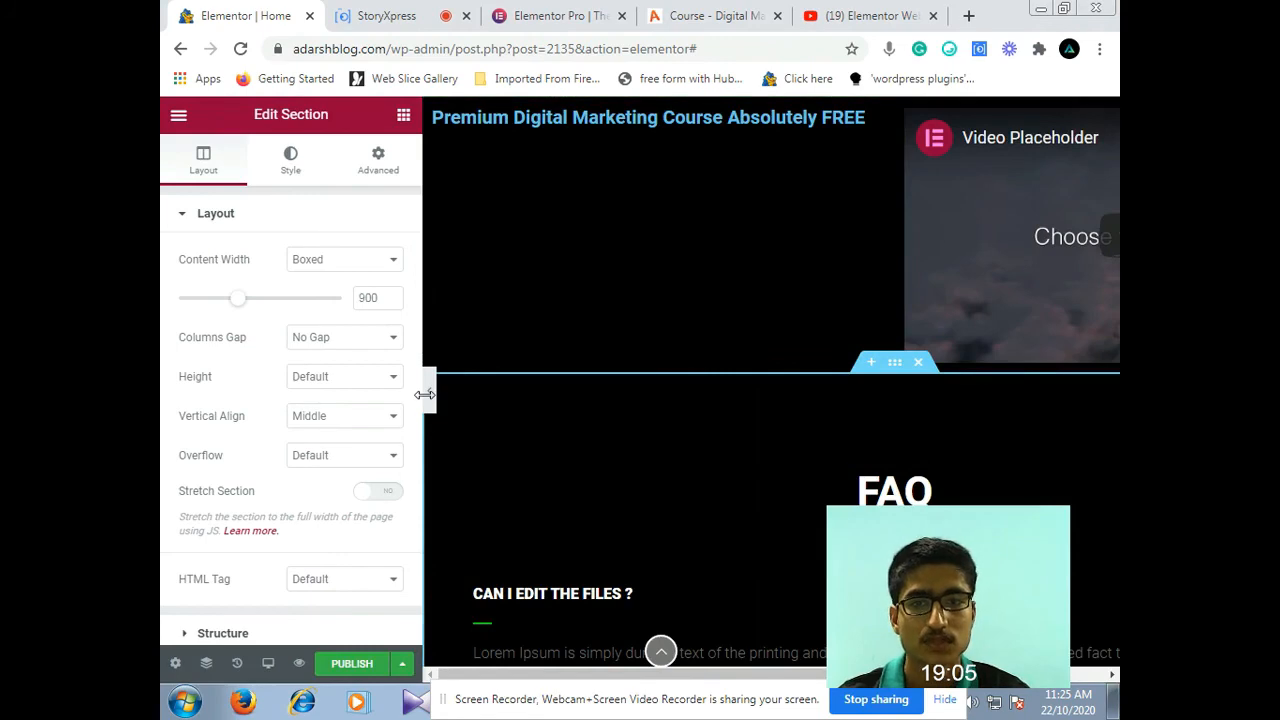
Examine the inserted FAQ section's questions and layout at full page width, then restore the editing panel
{"action": "left_click", "coordinate": [431, 409]}
{"action": "scroll", "coordinate": [609, 431], "scroll_direction": "down", "scroll_amount": 4}
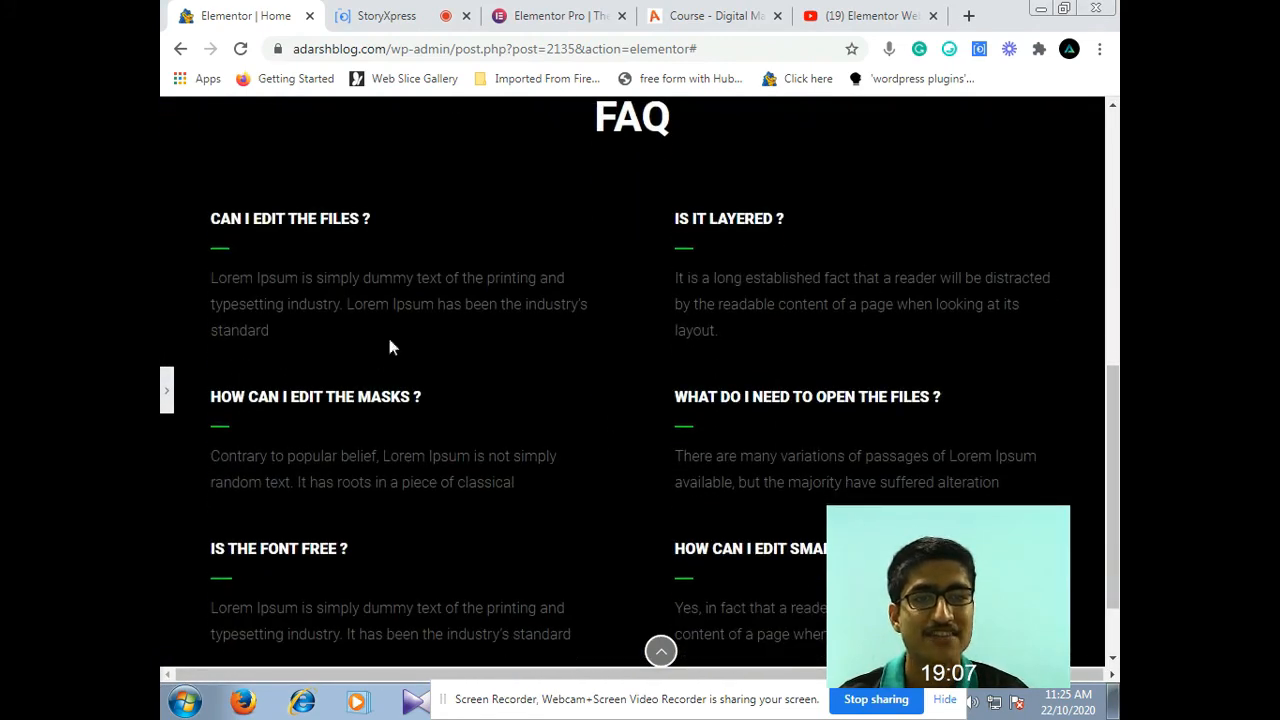
{"action": "scroll", "coordinate": [547, 408], "scroll_direction": "down", "scroll_amount": 1}
{"action": "scroll", "coordinate": [547, 408], "scroll_direction": "up", "scroll_amount": 5}
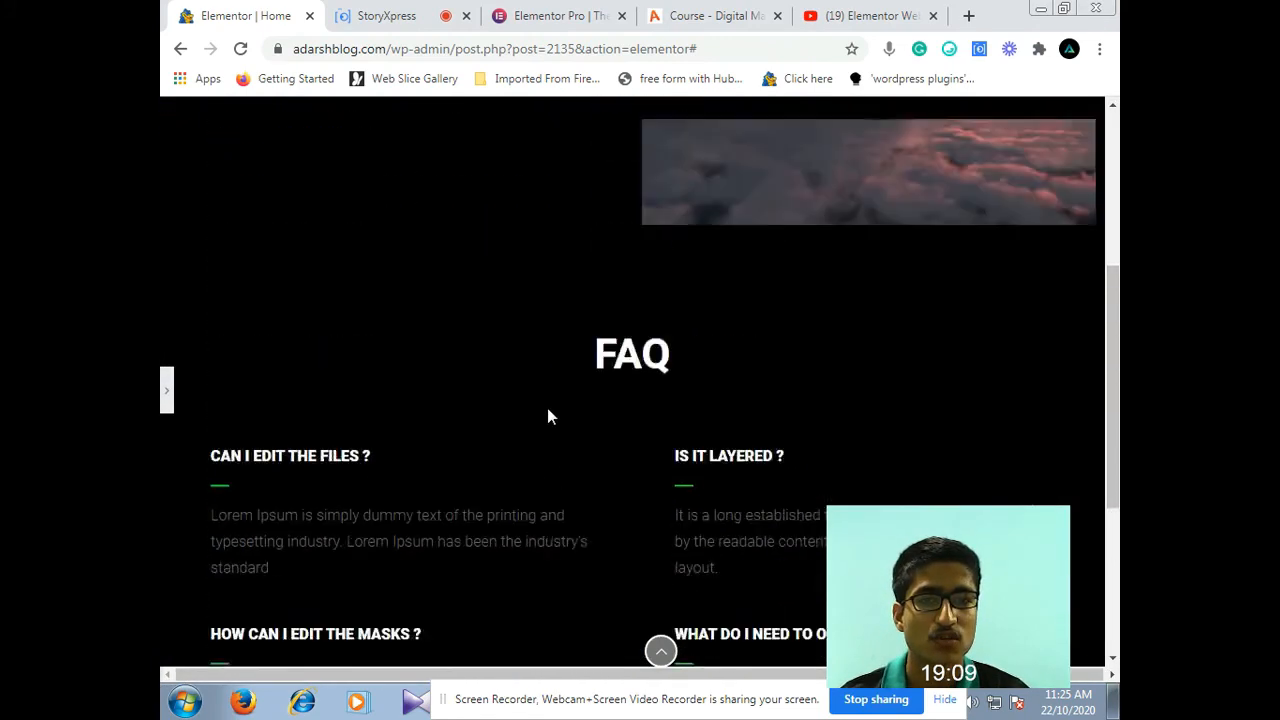
{"action": "scroll", "coordinate": [547, 408], "scroll_direction": "down", "scroll_amount": 4}
{"action": "scroll", "coordinate": [814, 371], "scroll_direction": "up", "scroll_amount": 2}
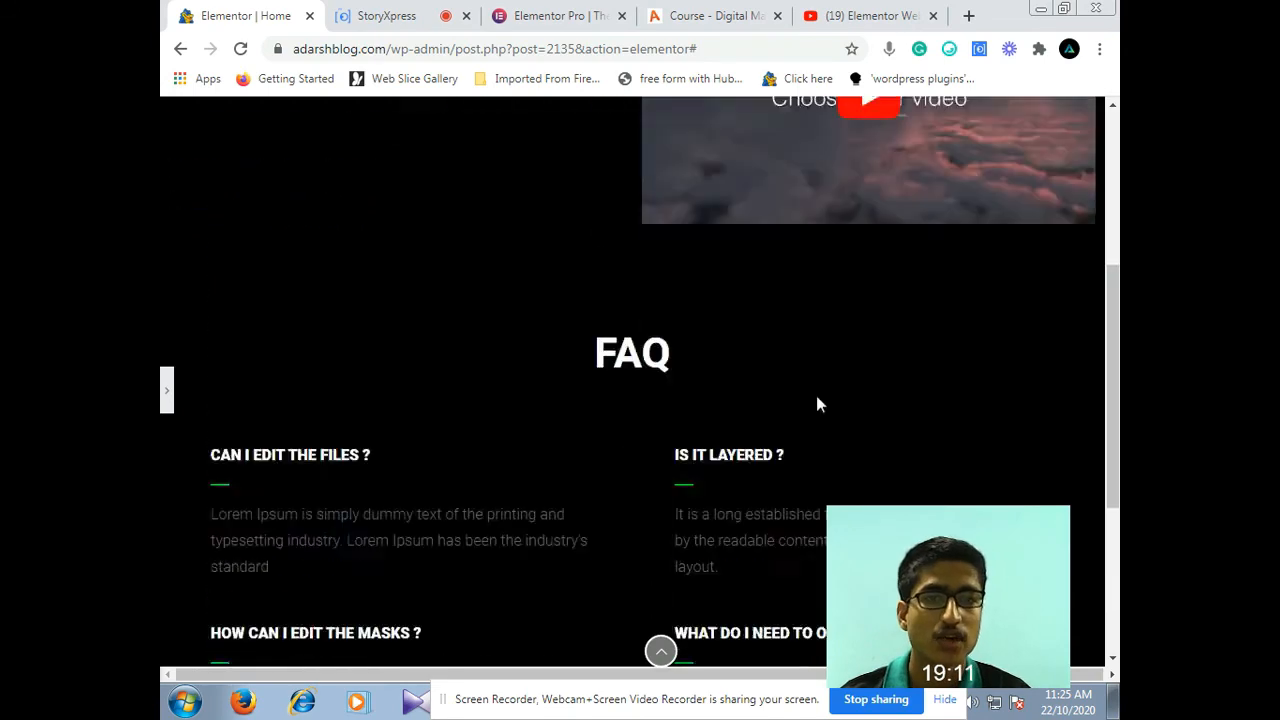
{"action": "scroll", "coordinate": [850, 420], "scroll_direction": "down", "scroll_amount": 3}
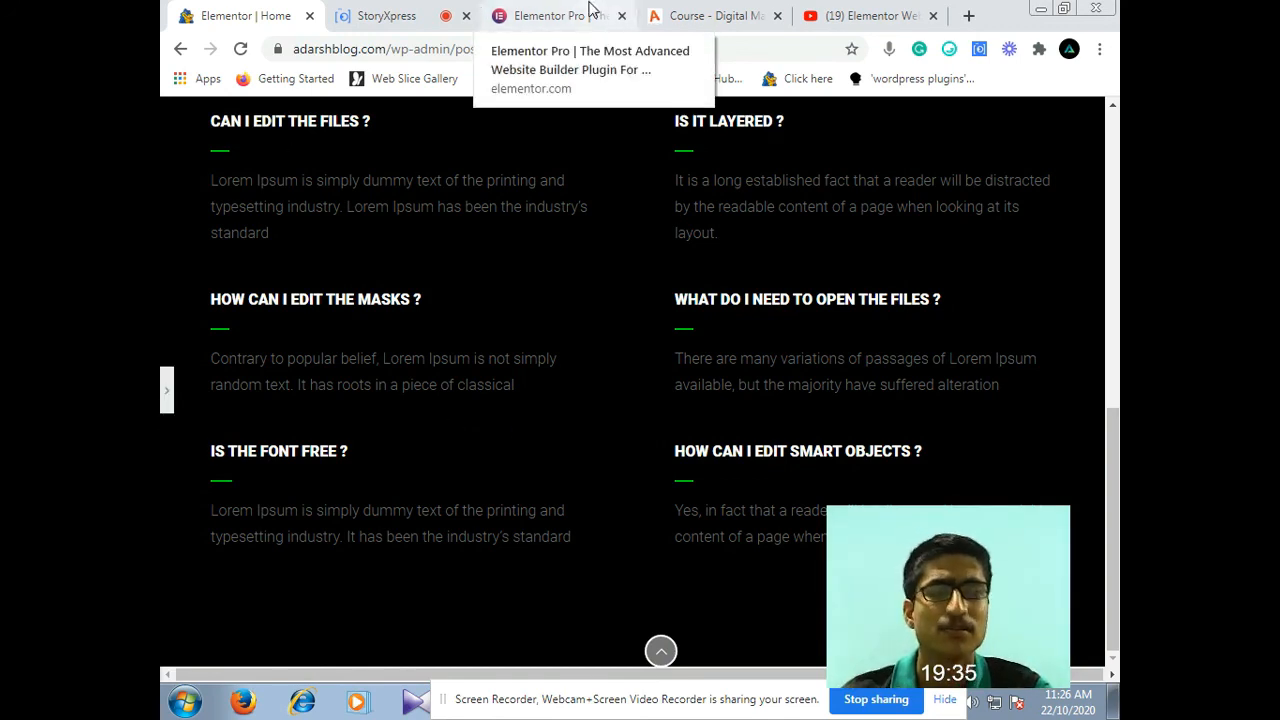
{"action": "left_click", "coordinate": [167, 390]}
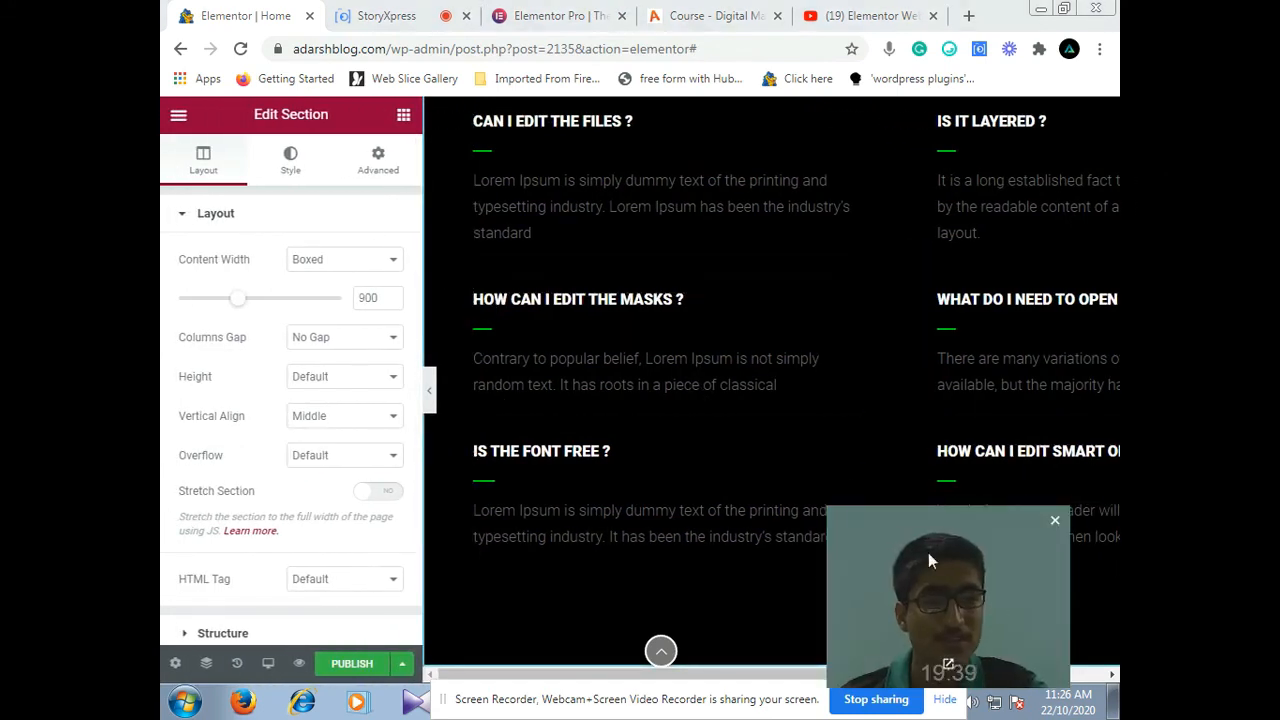
Review the page from the course heading down to the FAQ section and publish it
{"action": "left_click_drag", "start_coordinate": [928, 553], "coordinate": [971, 503]}
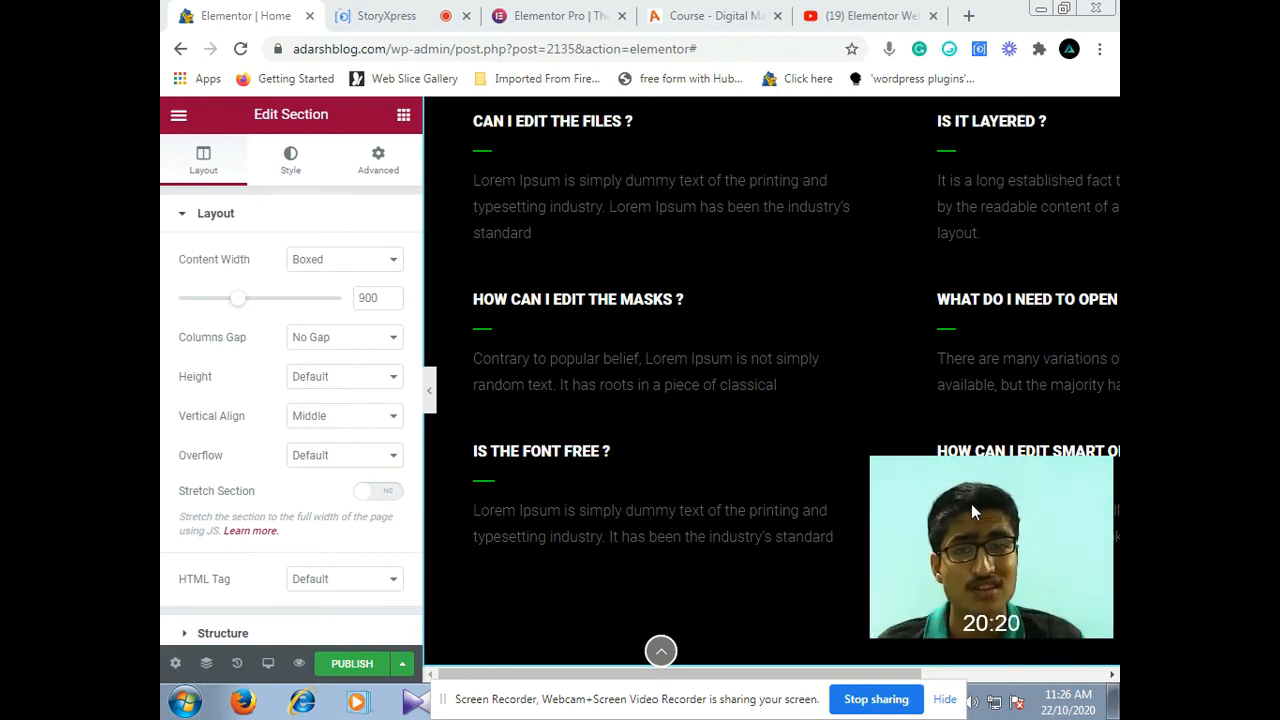
{"action": "scroll", "coordinate": [609, 440], "scroll_direction": "up", "scroll_amount": 8}
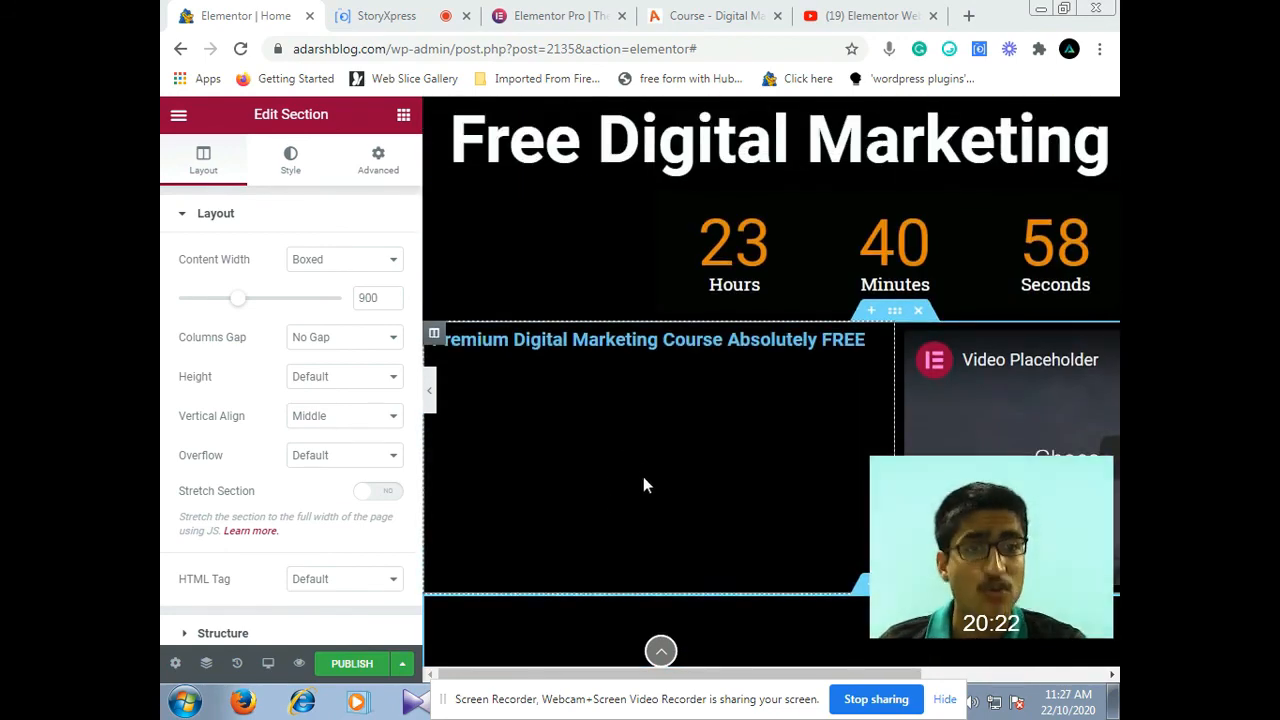
{"action": "scroll", "coordinate": [641, 489], "scroll_direction": "down", "scroll_amount": 10}
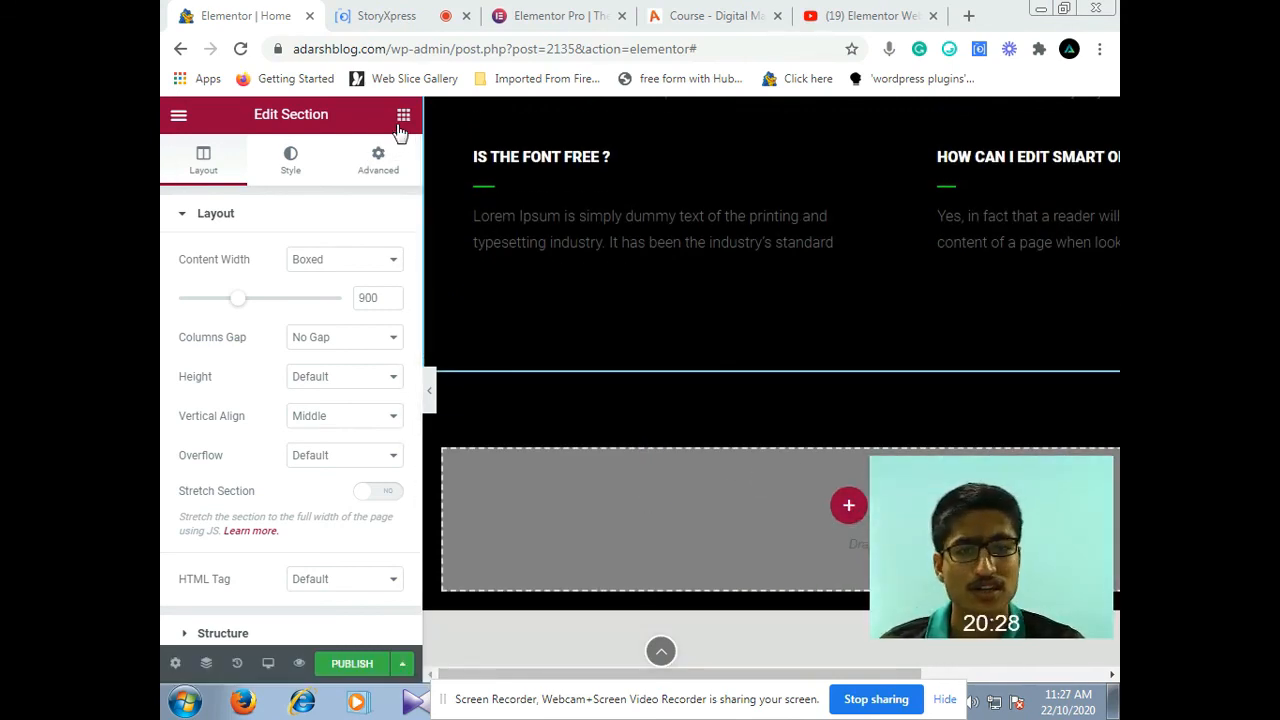
{"action": "scroll", "coordinate": [783, 350], "scroll_direction": "up", "scroll_amount": 8}
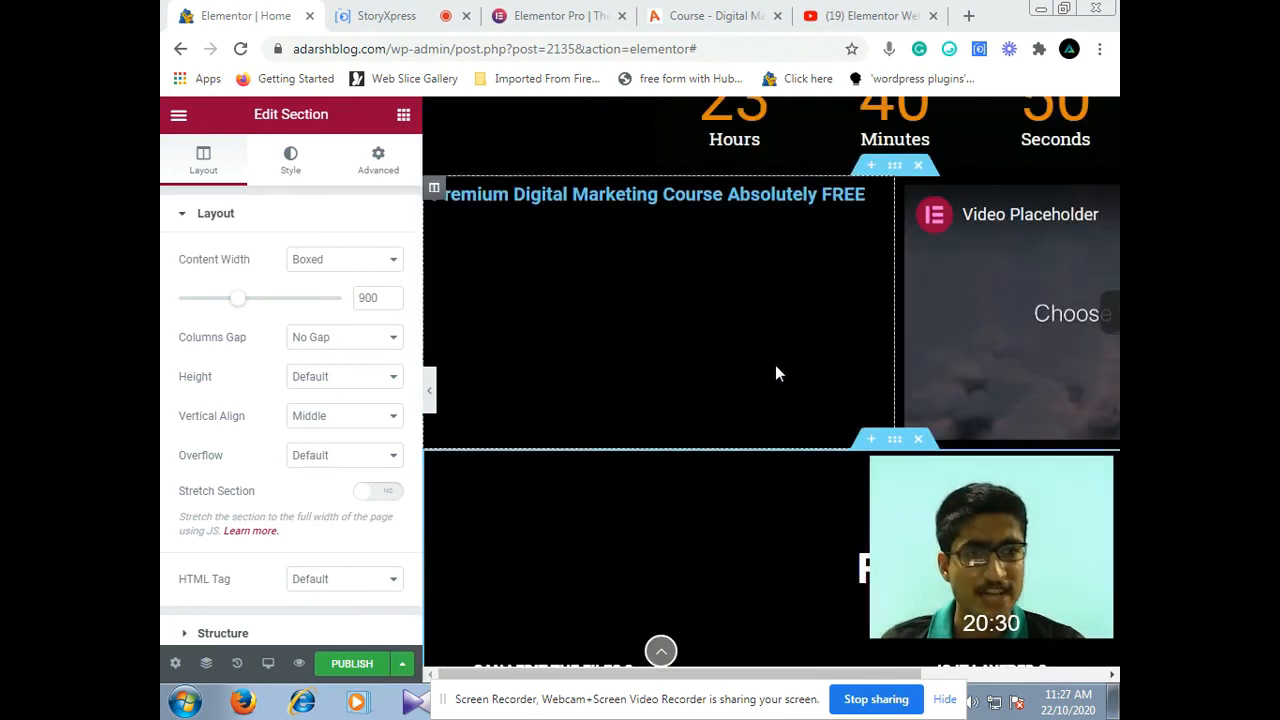
{"action": "scroll", "coordinate": [778, 373], "scroll_direction": "up", "scroll_amount": 2}
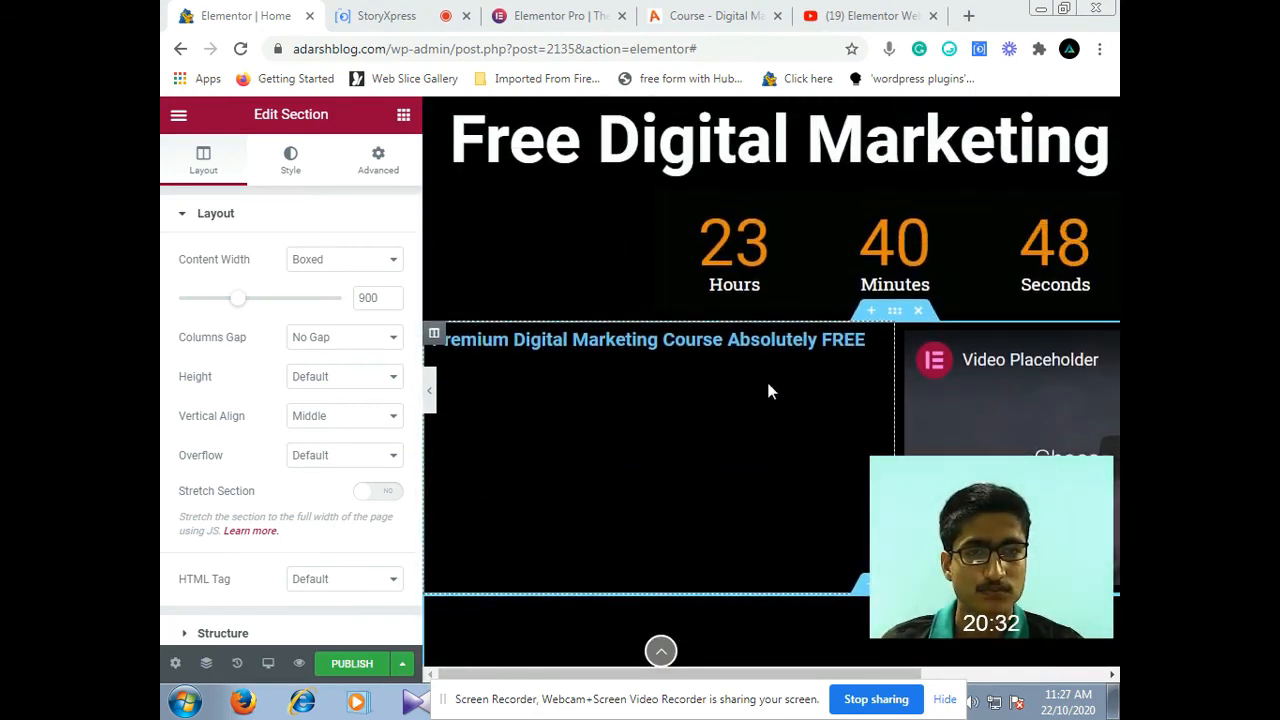
{"action": "scroll", "coordinate": [768, 388], "scroll_direction": "down", "scroll_amount": 5}
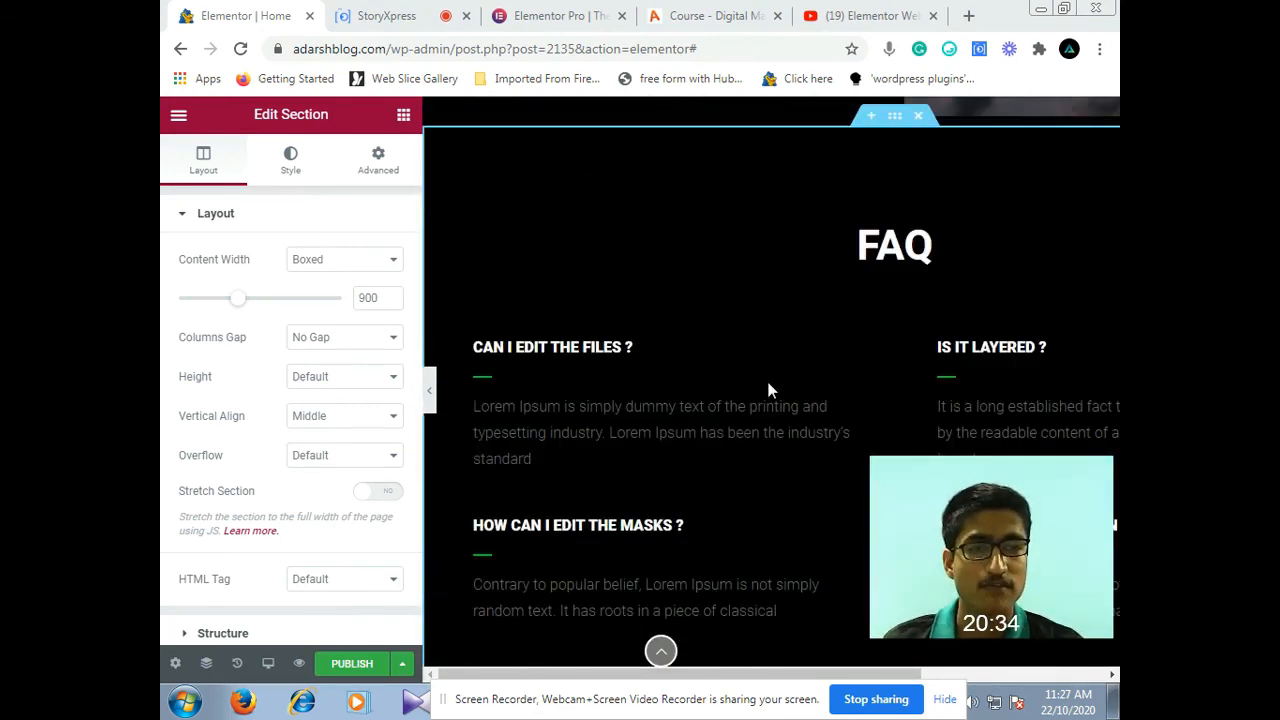
{"action": "scroll", "coordinate": [760, 395], "scroll_direction": "down", "scroll_amount": 4}
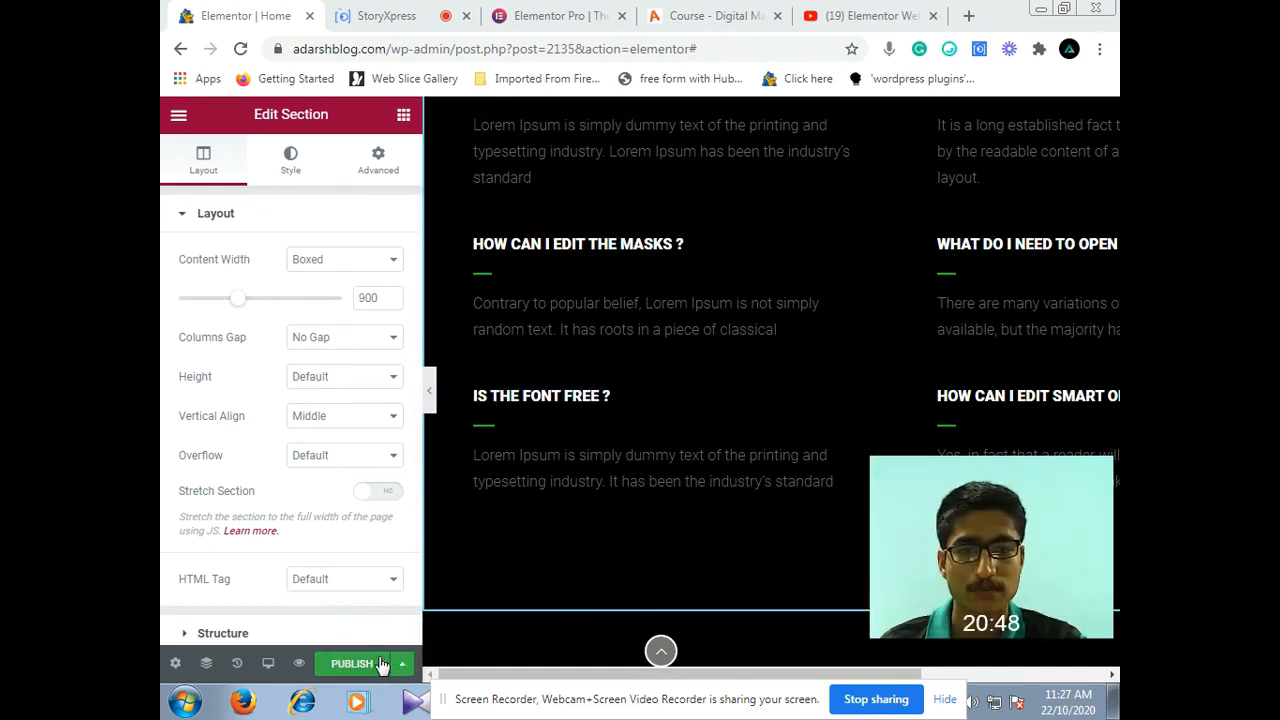
{"action": "left_click_drag", "start_coordinate": [603, 711], "coordinate": [714, 690]}
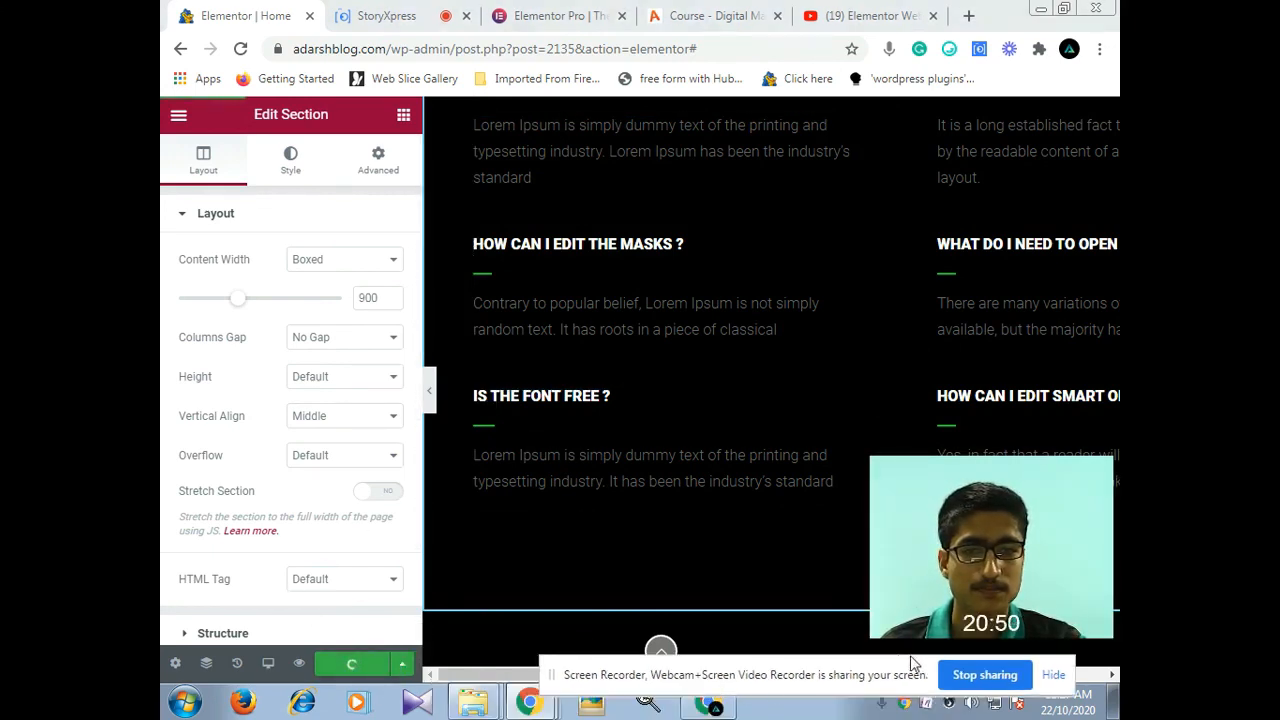